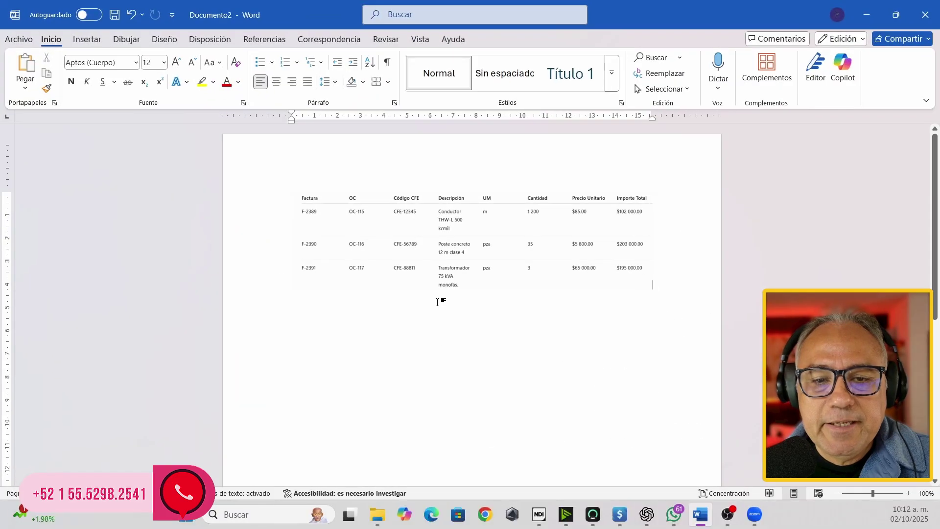
- Examine the invoice table in the Word document at a larger size
ctrl+scroll(420, 286, up, 5)
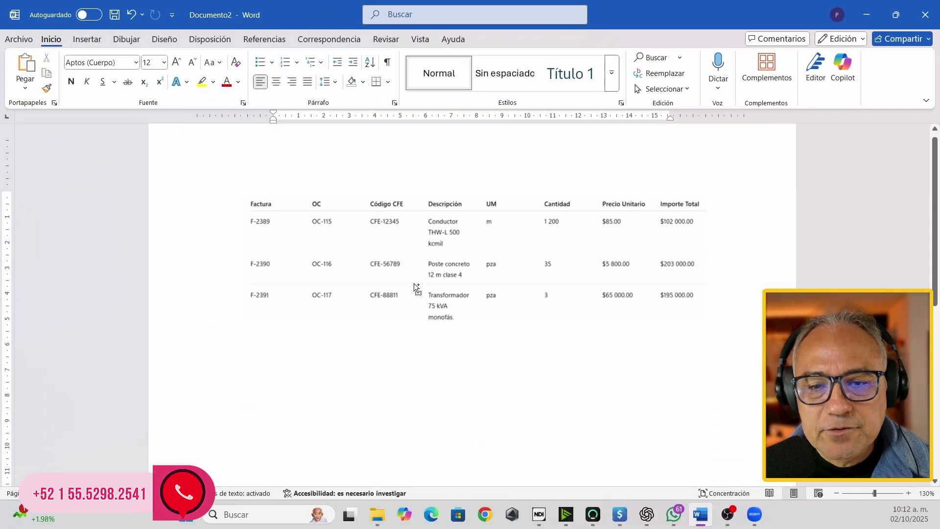
ctrl+scroll(418, 289, up, 2)
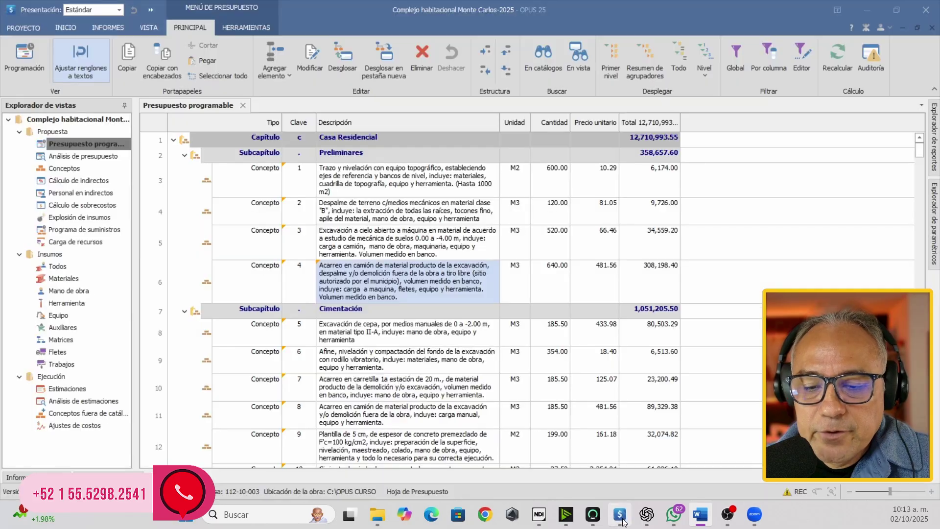
- Switch to OPUS, open the project's Materiales catalogue and widen its Clave column
key(alt+Tab)
click(375, 189)
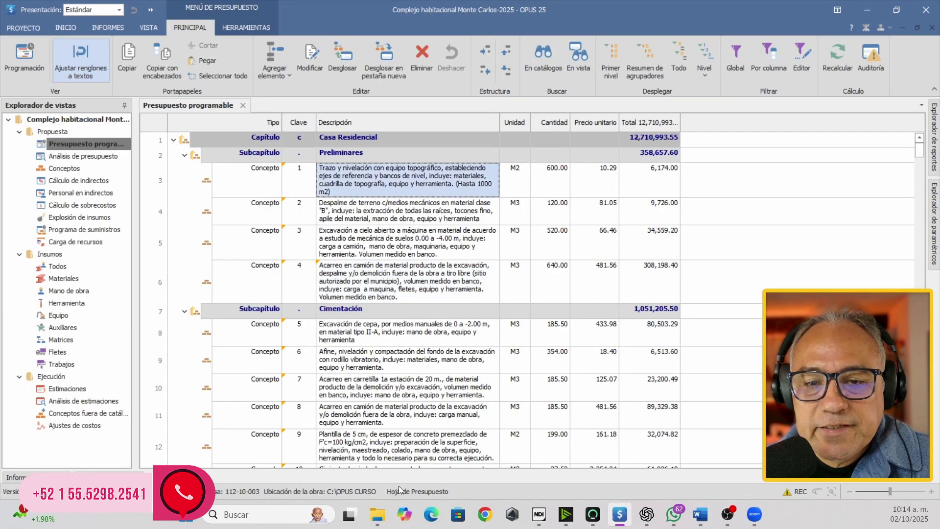
click(63, 278)
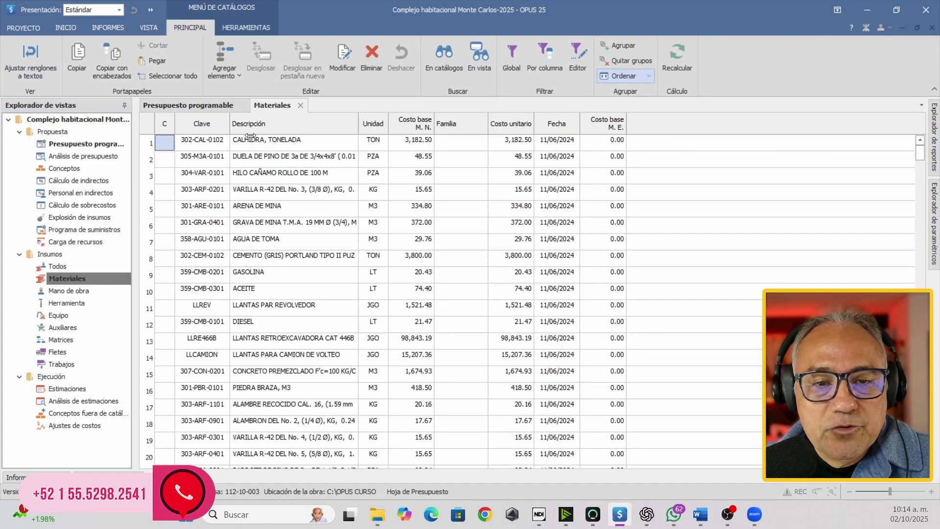
drag(251, 136, 258, 135)
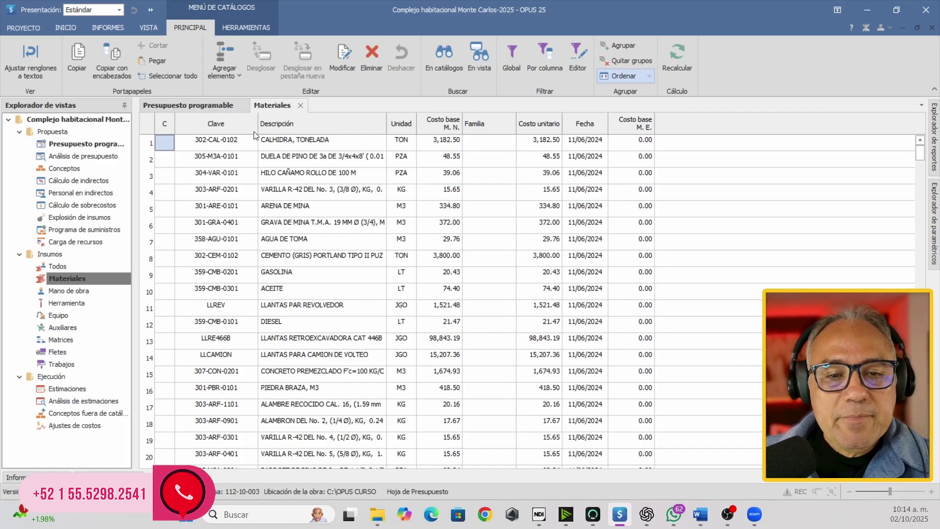
drag(254, 133, 245, 133)
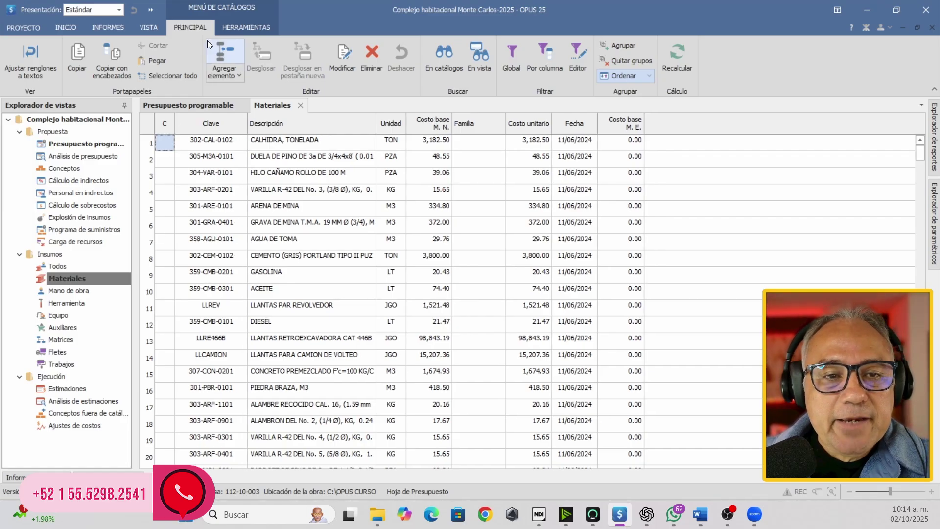
click(155, 28)
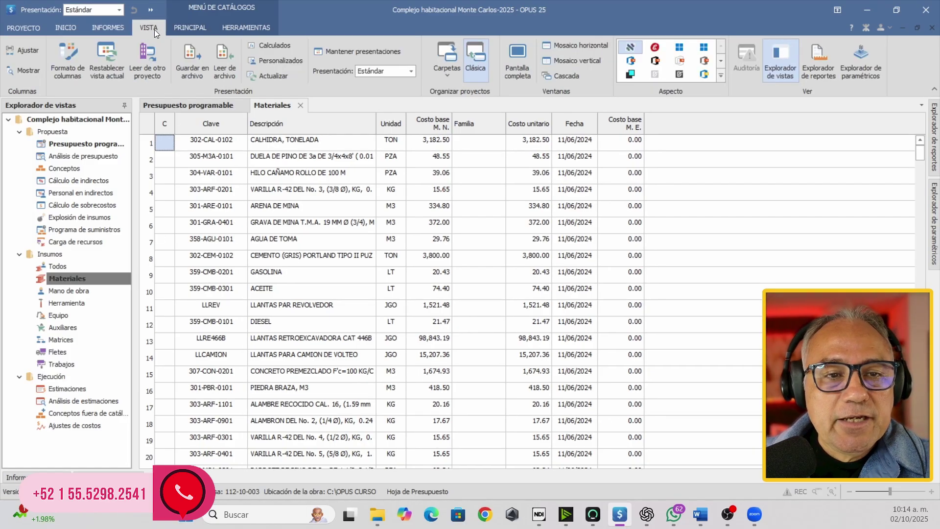
click(353, 52)
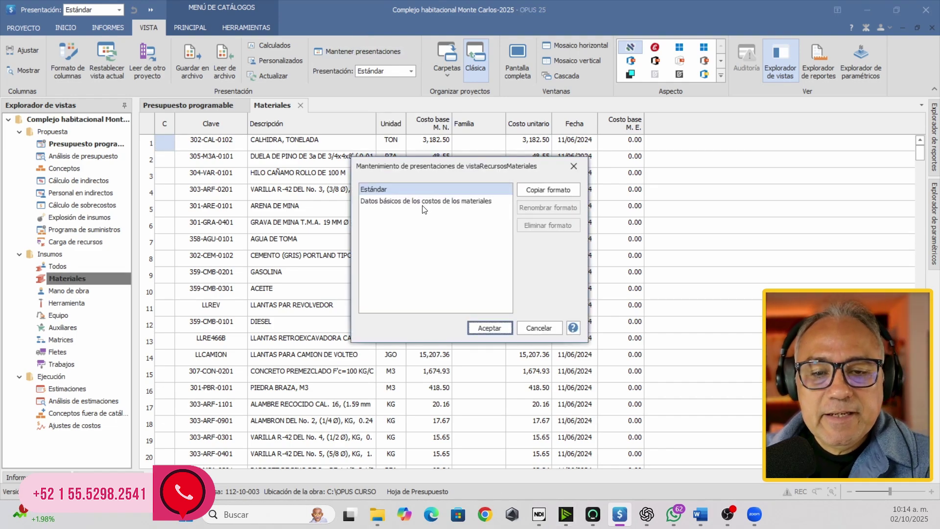
click(417, 202)
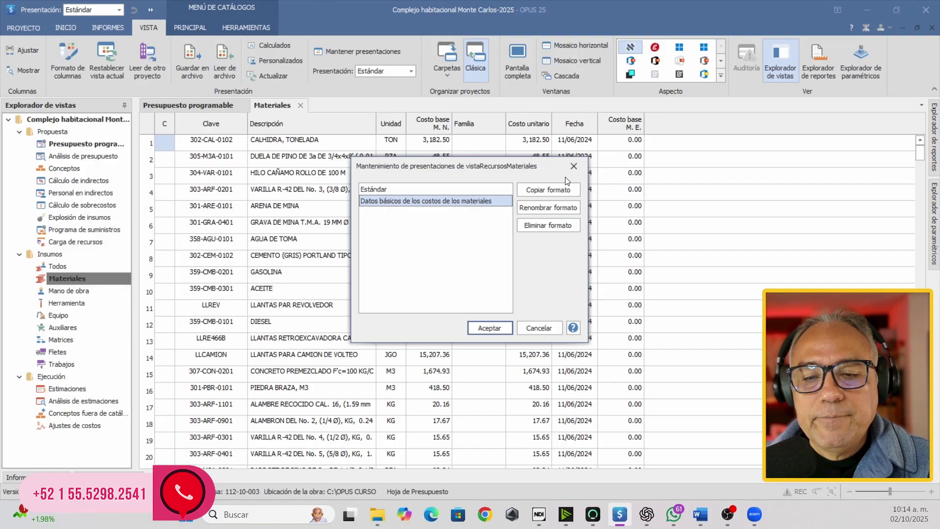
click(377, 191)
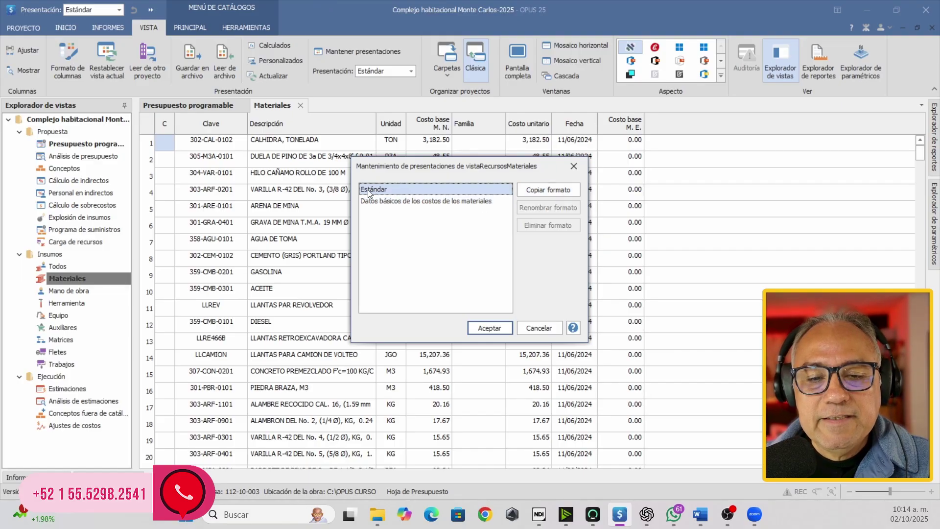
click(546, 192)
click(404, 216)
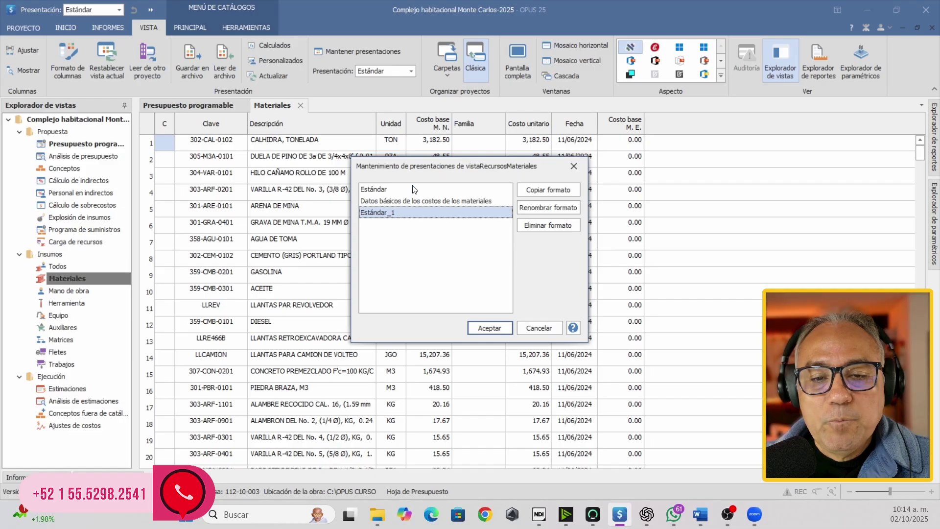
click(413, 189)
click(401, 213)
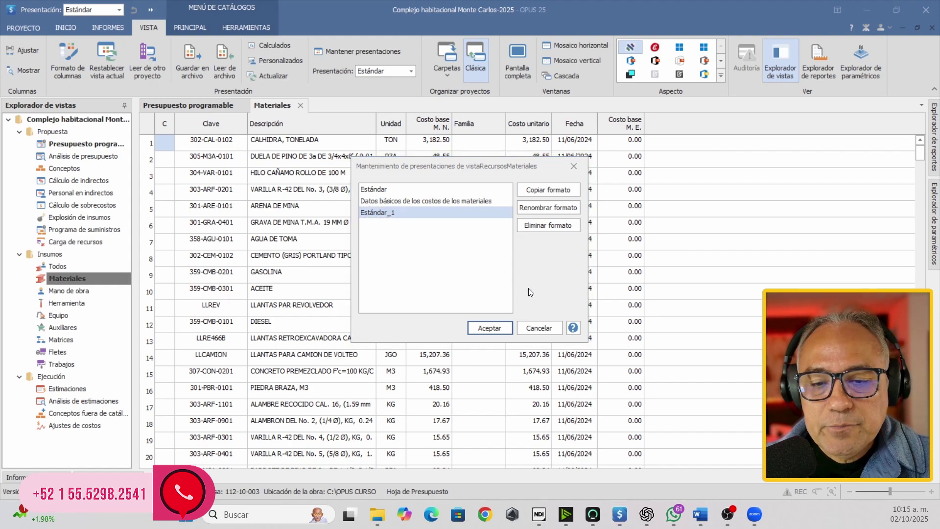
click(530, 336)
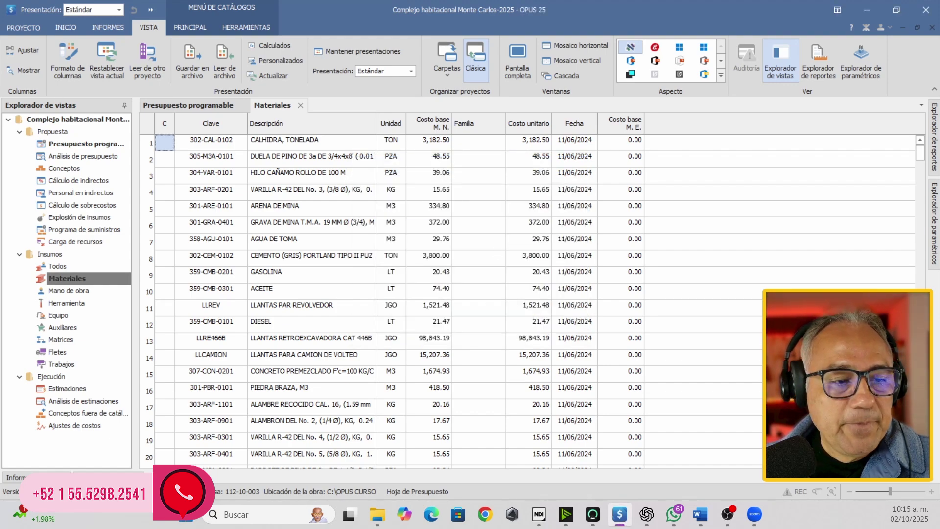
- Duplicate the Estándar presentation format of the materials view
click(256, 33)
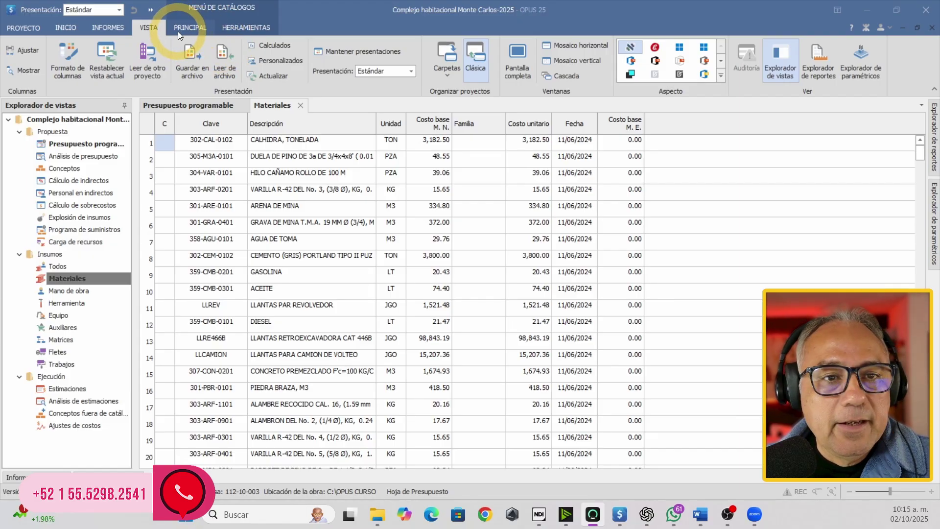
click(157, 29)
click(504, 125)
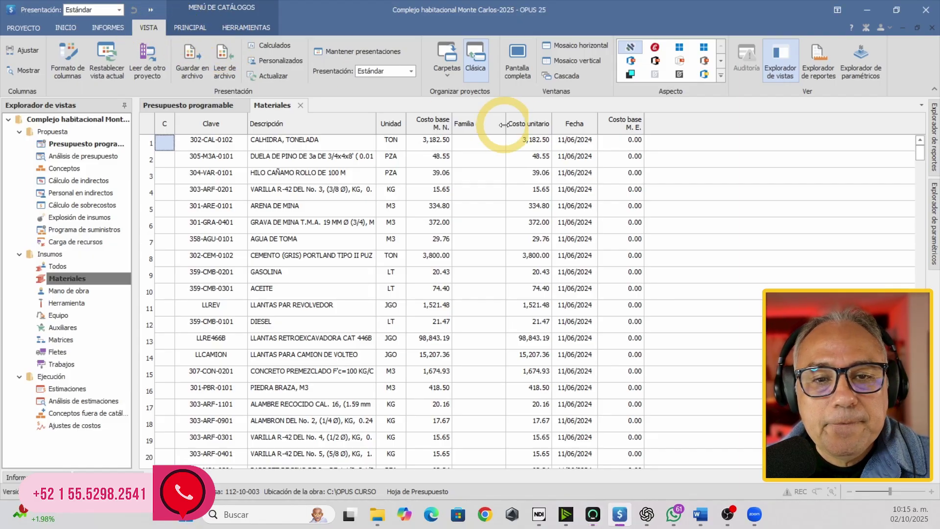
click(355, 51)
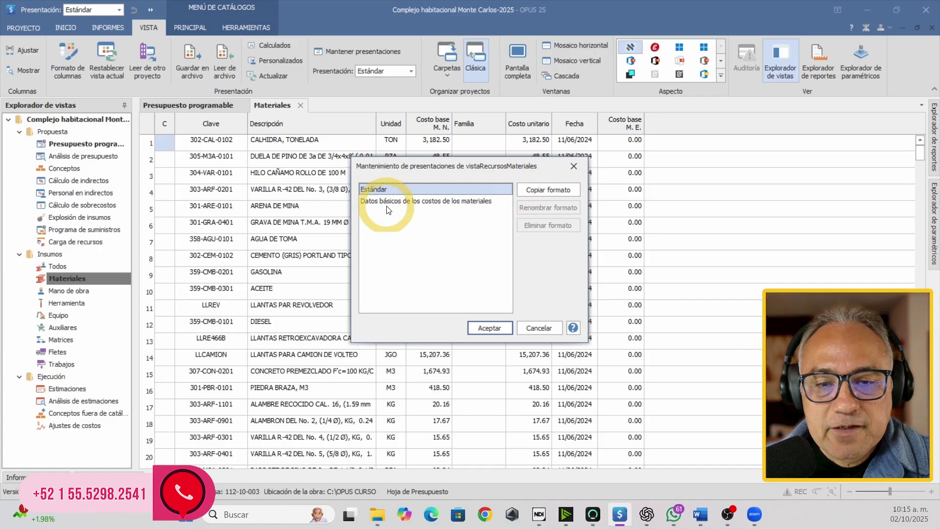
click(541, 191)
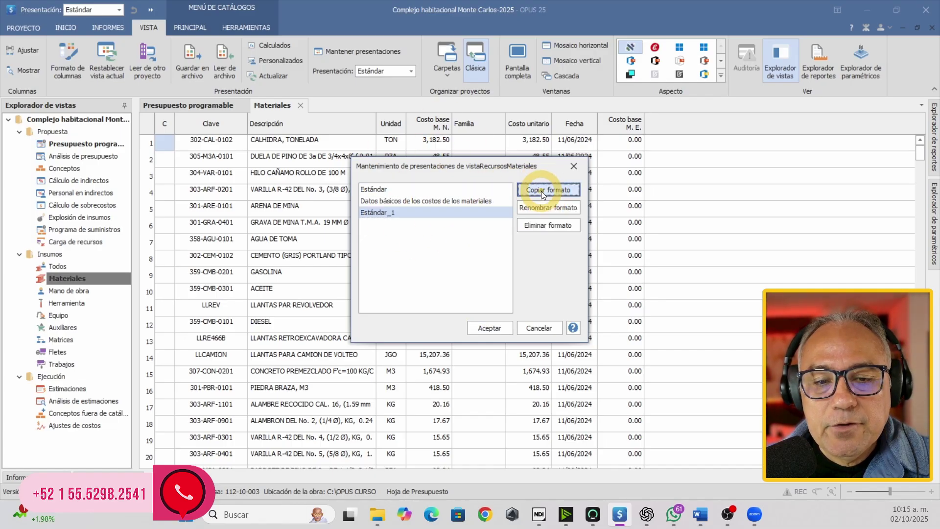
- Rename the copied presentation format as Formato Sigla 03 and accept the changes to the format list
click(535, 210)
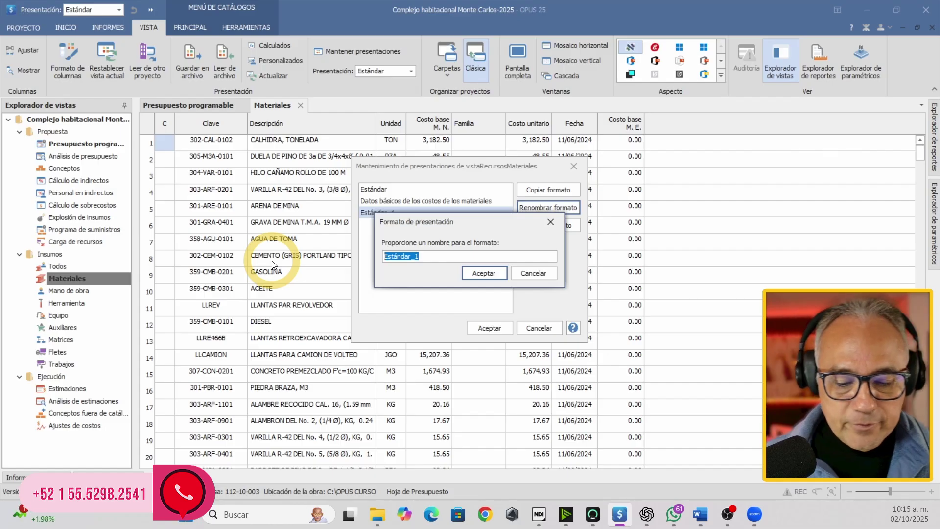
text(Formato Sigla)
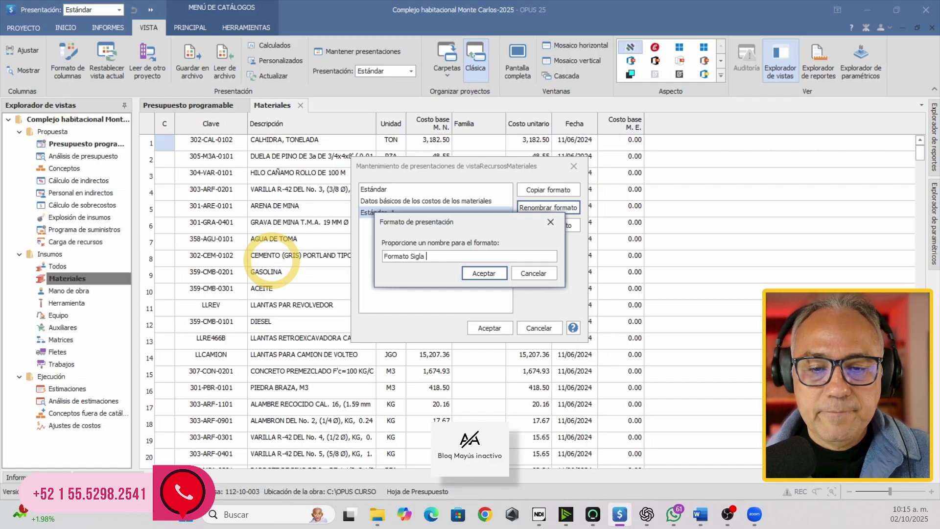
text( 03)
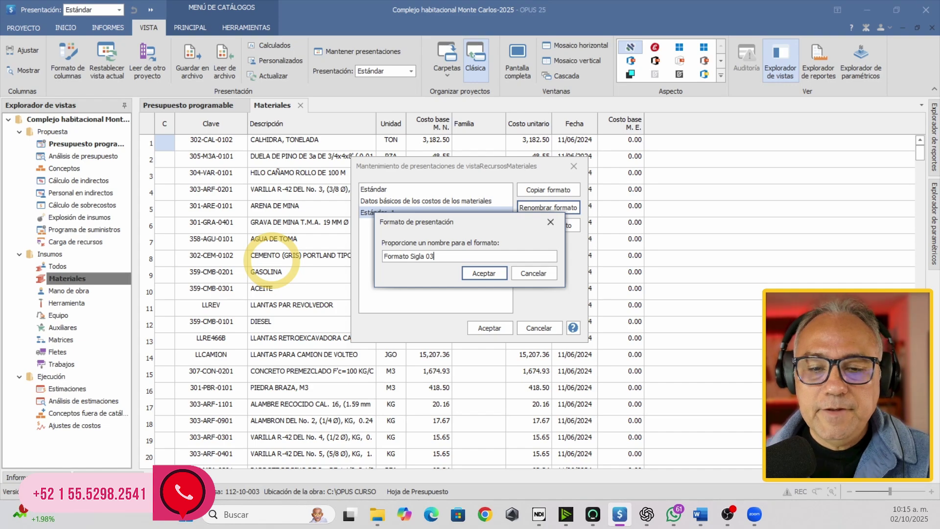
click(488, 274)
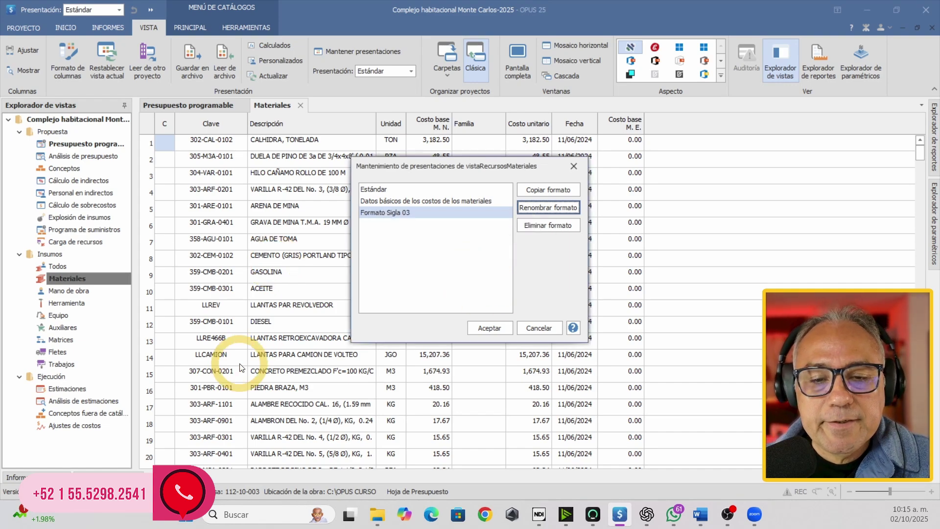
click(433, 216)
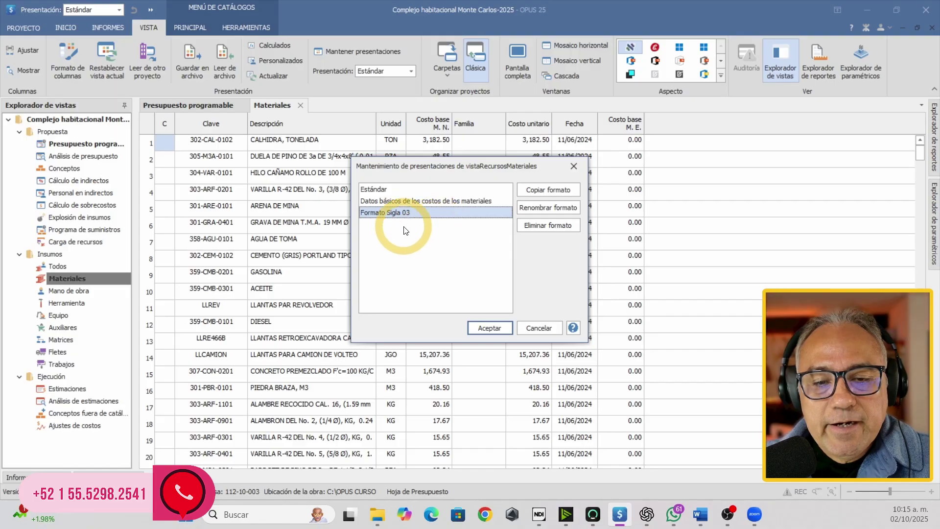
click(488, 328)
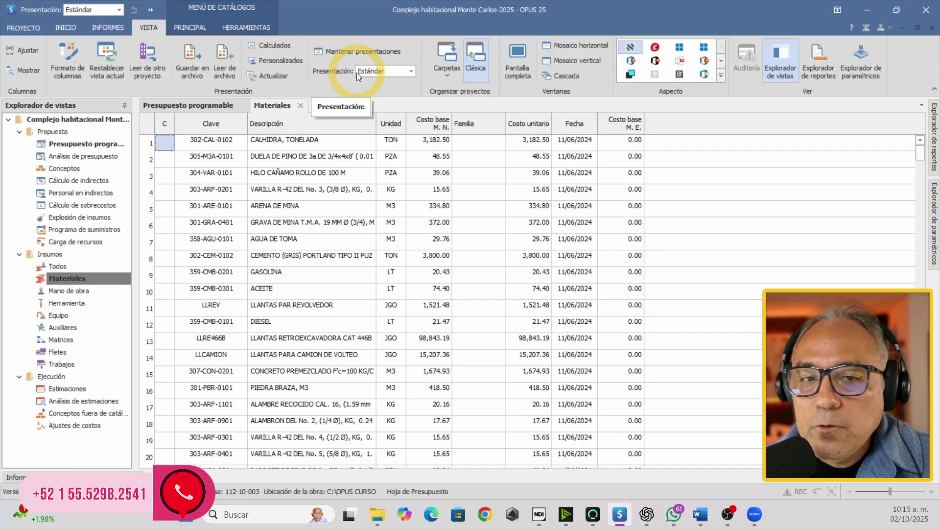
- Apply the Formato Sigla 03 presentation to the materials view
click(118, 12)
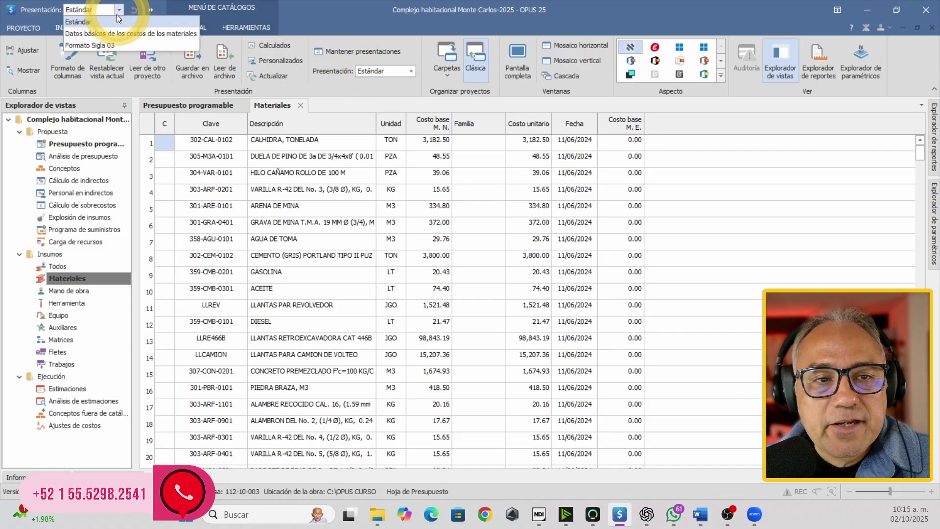
click(105, 45)
click(379, 191)
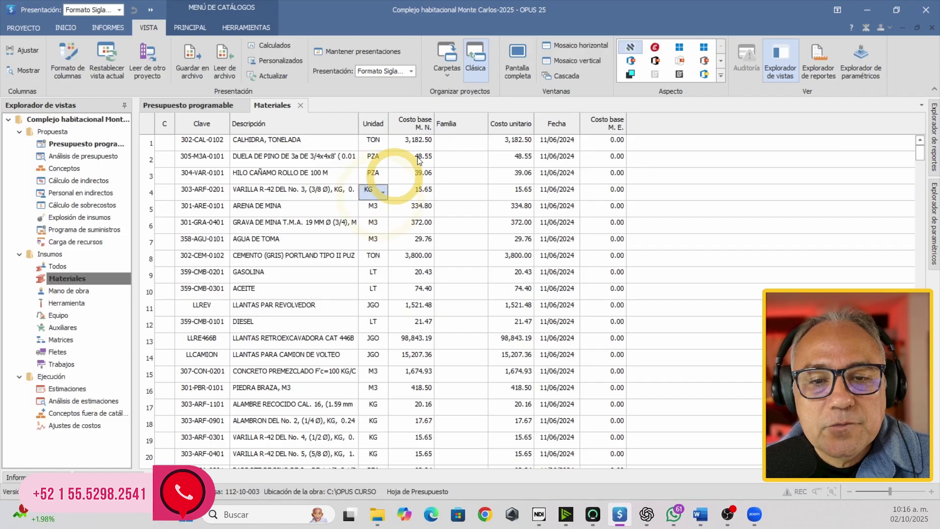
click(410, 72)
click(387, 105)
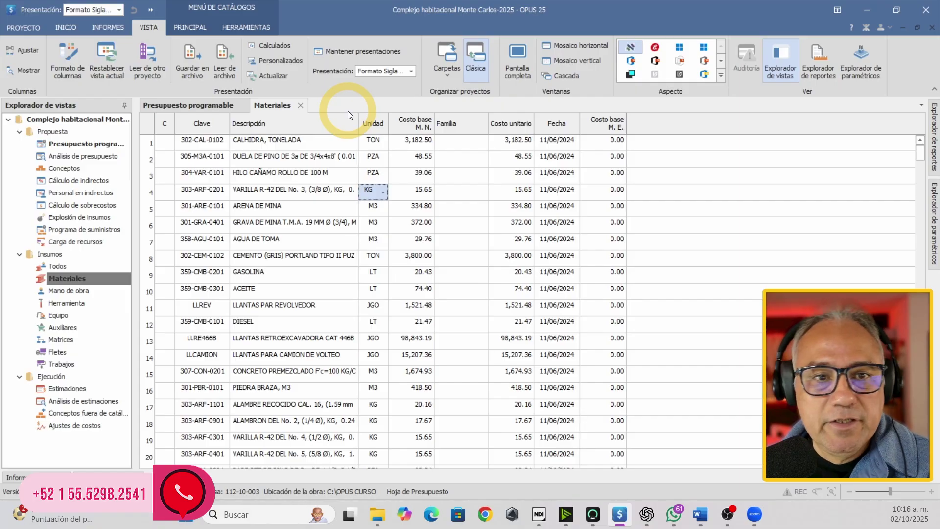
- Review the presentation files and the recent projects from which a presentation can be loaded, without opening any
click(227, 69)
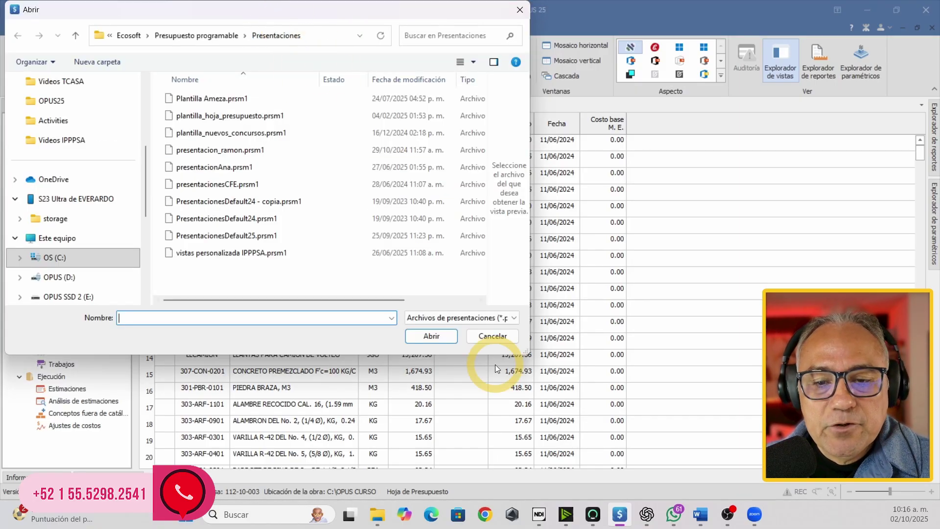
click(490, 336)
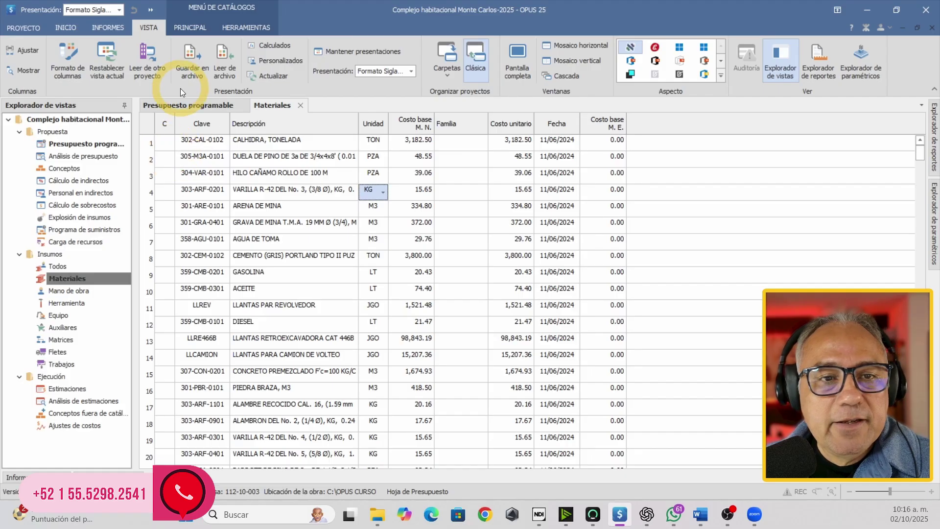
click(145, 56)
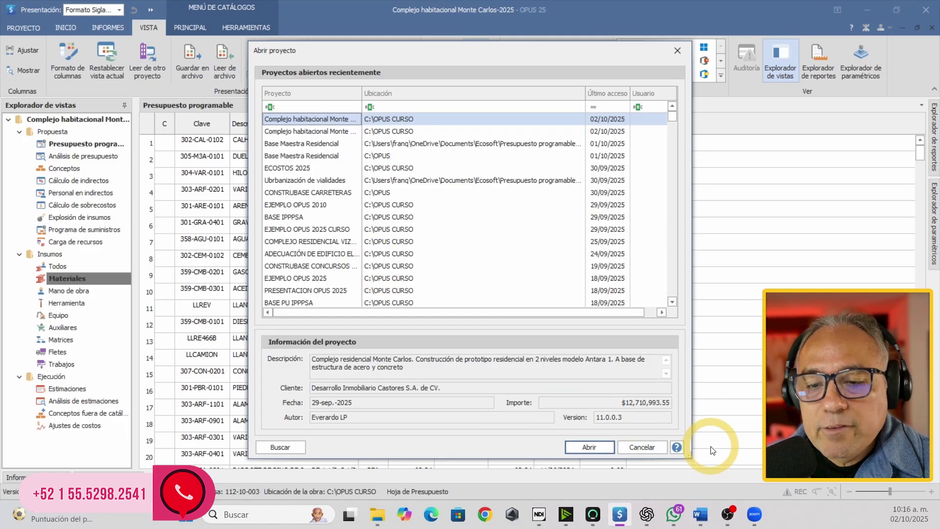
click(648, 447)
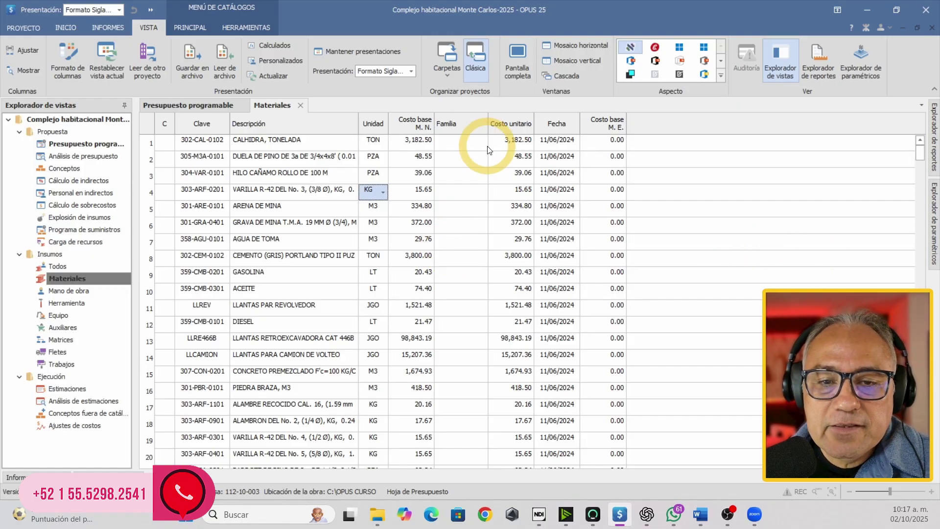
- Browse the hidden columns available for the materials view without adding any
right_click(439, 125)
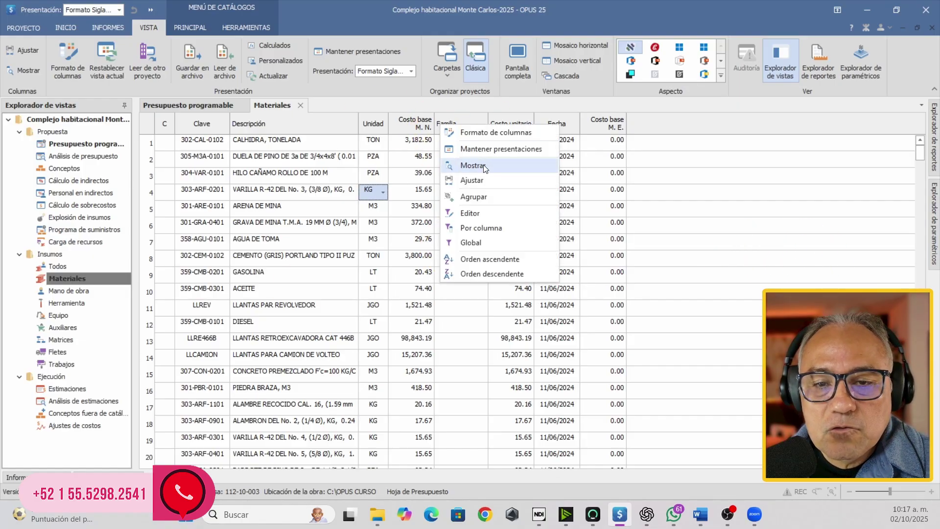
click(533, 196)
drag(883, 242, 654, 133)
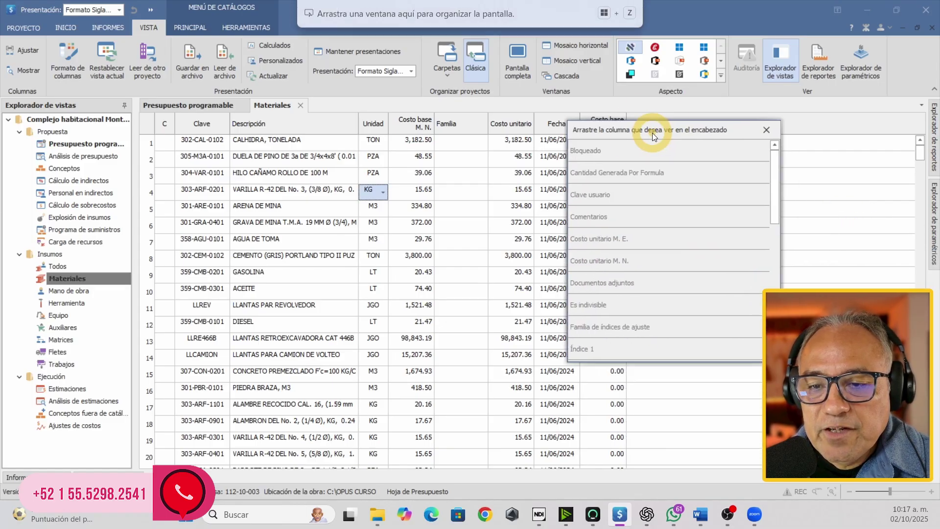
drag(774, 199, 766, 169)
click(767, 130)
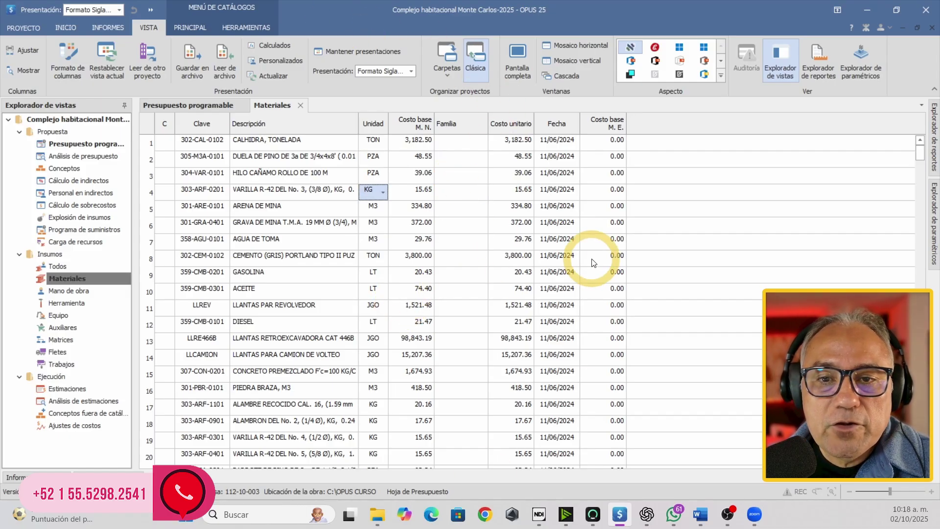
- Review the sources available for importing a project, without importing any
click(39, 27)
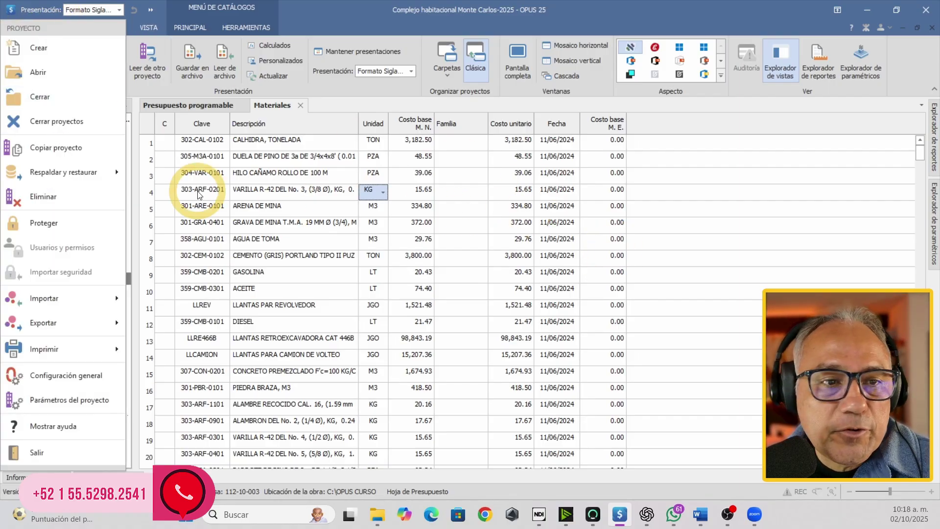
click(46, 303)
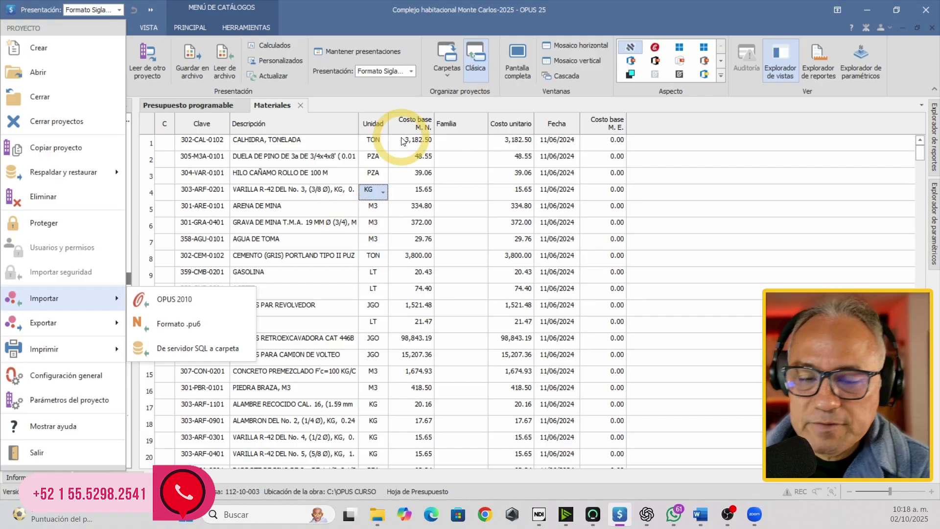
- Compare the invoice table in the Word document with the materials view and its available presentations in OPUS
click(701, 514)
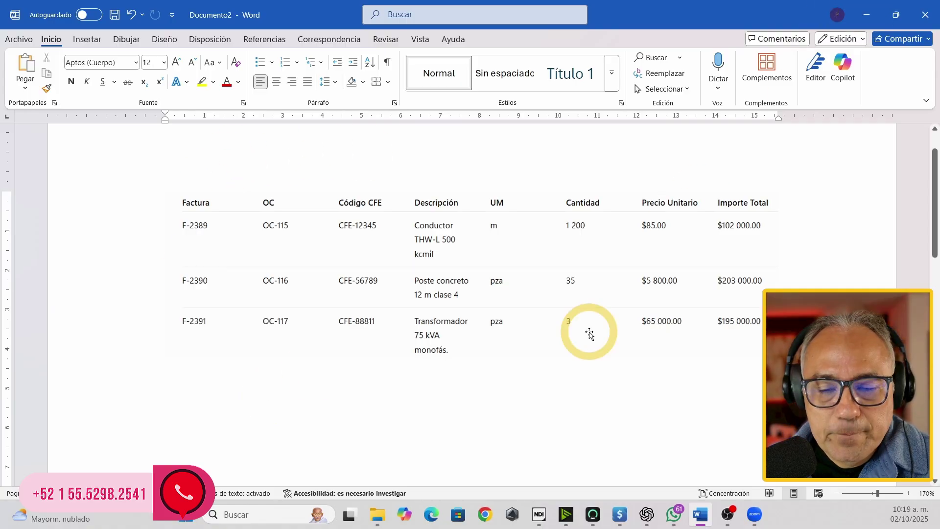
click(866, 14)
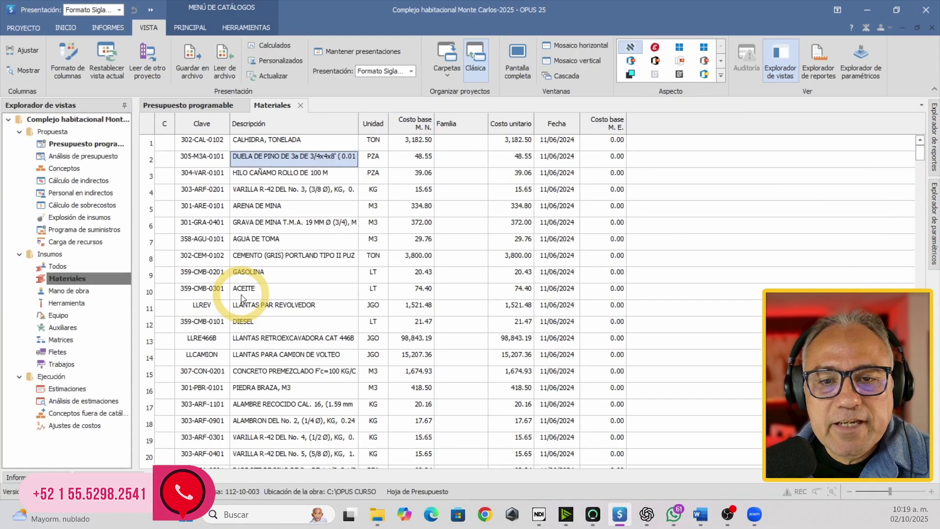
click(407, 71)
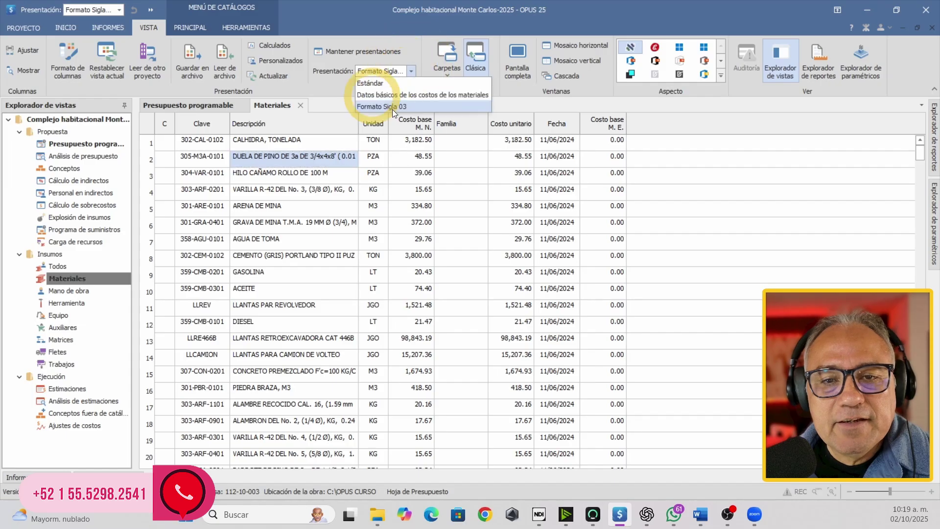
click(466, 195)
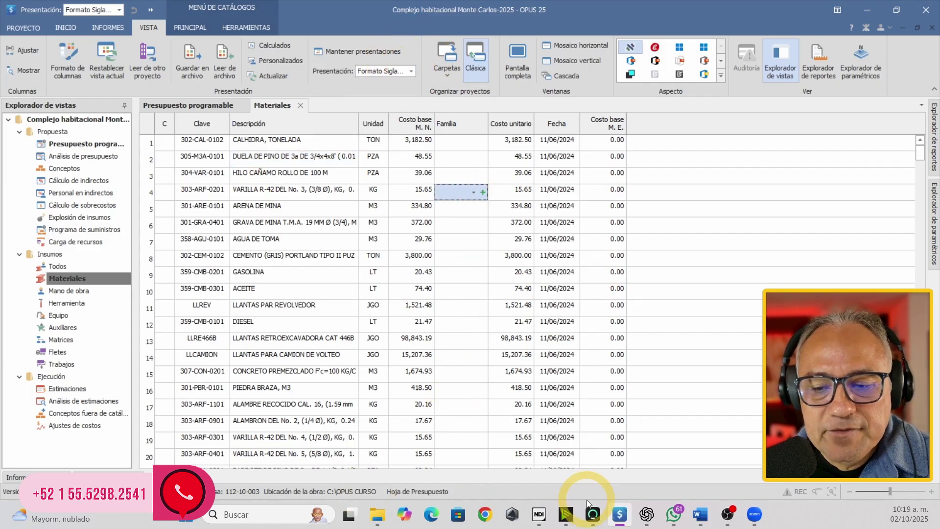
click(703, 522)
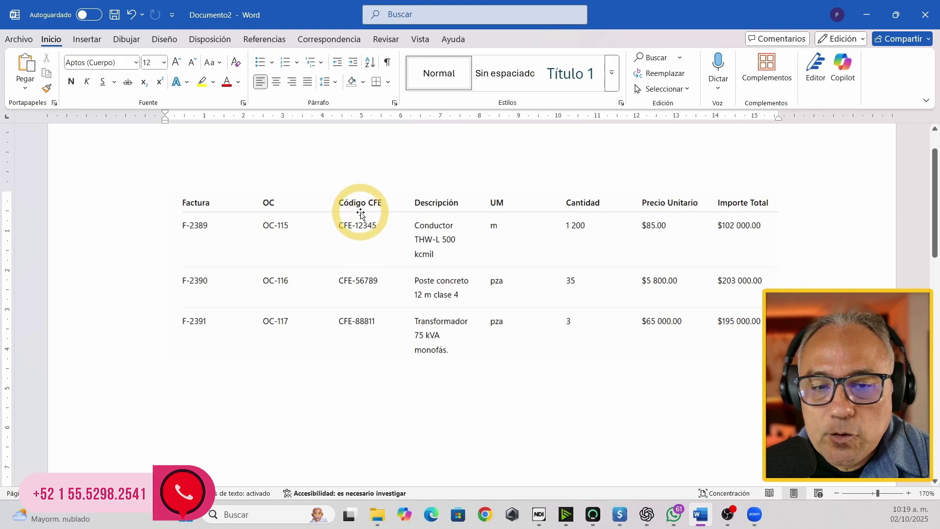
click(870, 20)
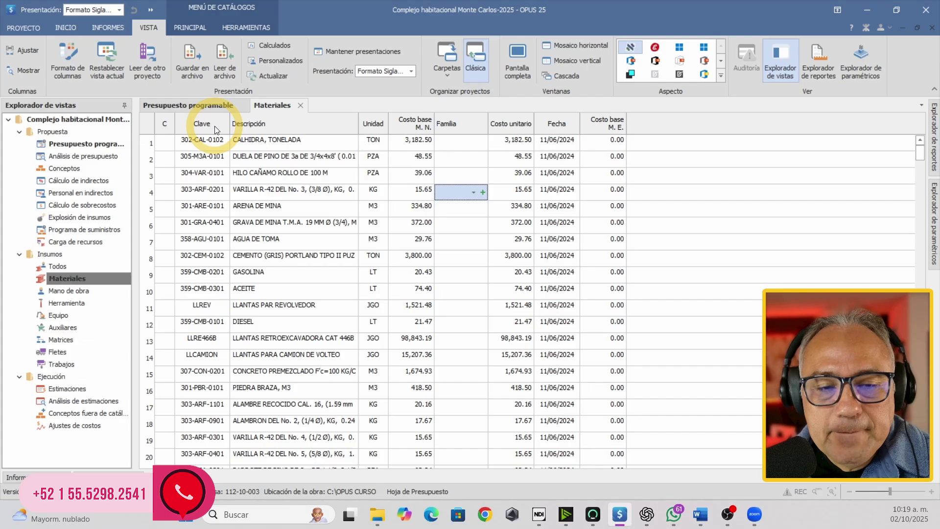
- Examine the keys and descriptions of the materials throughout the catalogue
click(224, 144)
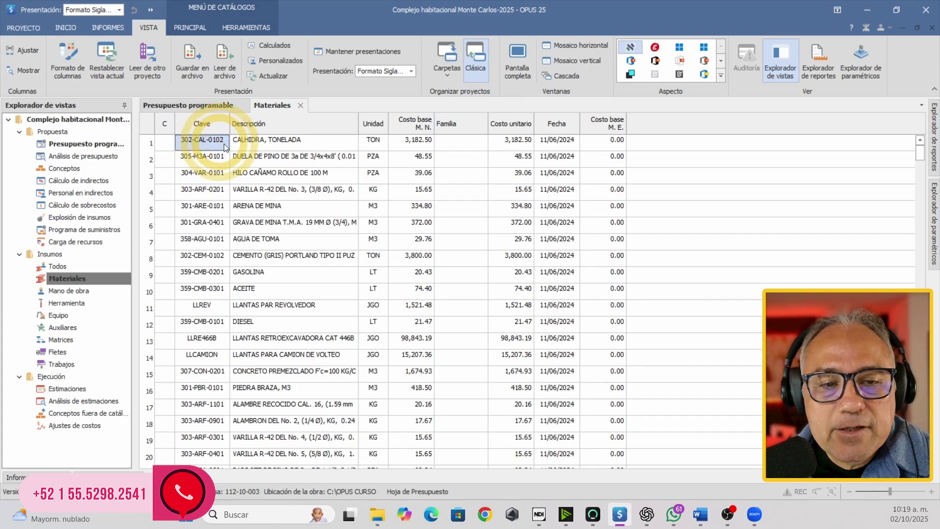
click(288, 142)
click(289, 174)
click(288, 226)
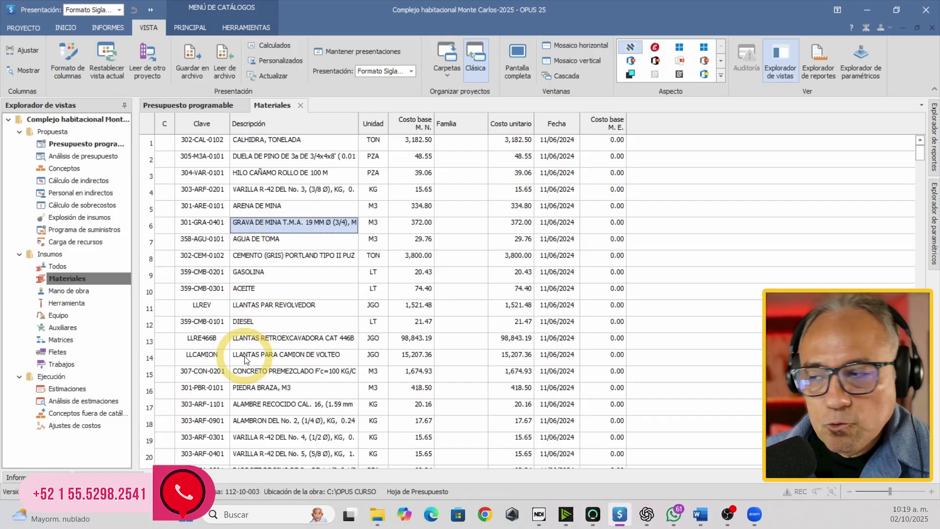
scroll(246, 360, down, 8)
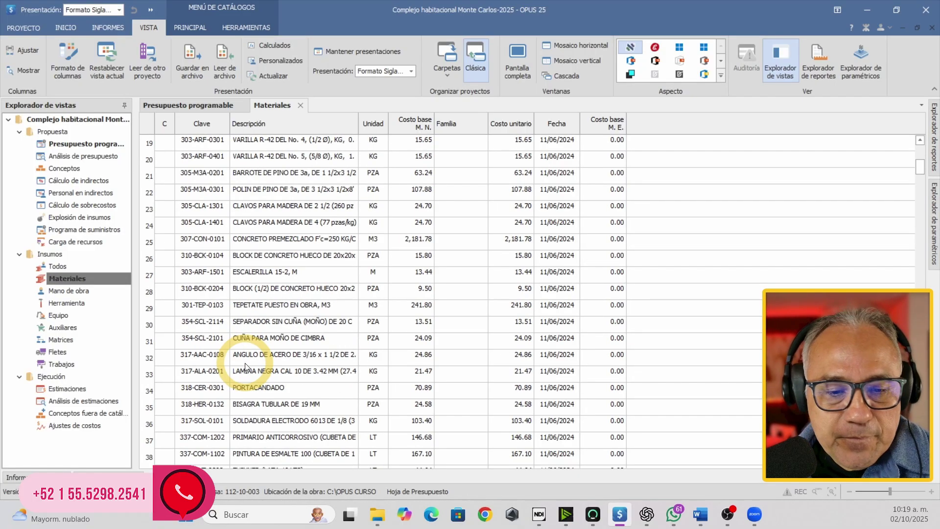
scroll(245, 363, up, 4)
scroll(220, 392, up, 4)
scroll(221, 392, down, 1)
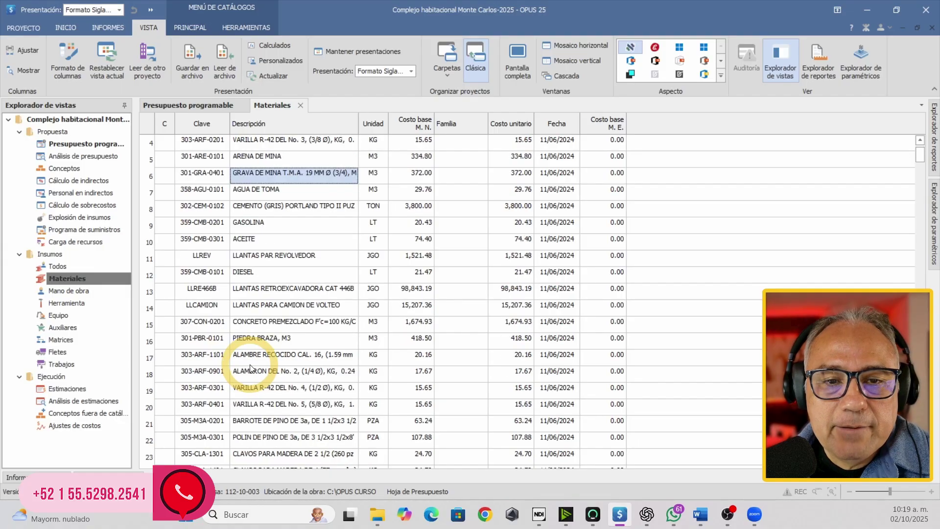
scroll(309, 140, up, 1)
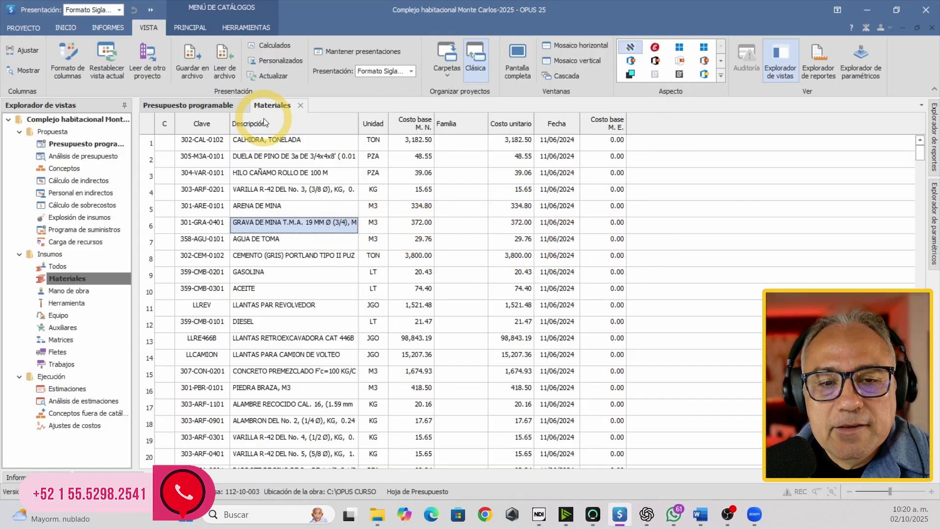
- Add the hidden Clave usuario column to the materials view between Clave and Descripción, and close the list of hidden columns
right_click(458, 131)
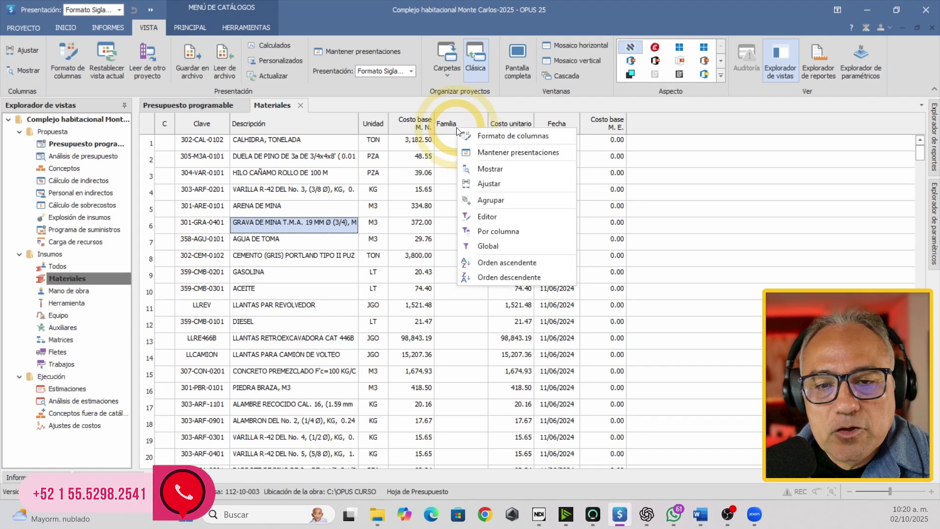
click(508, 168)
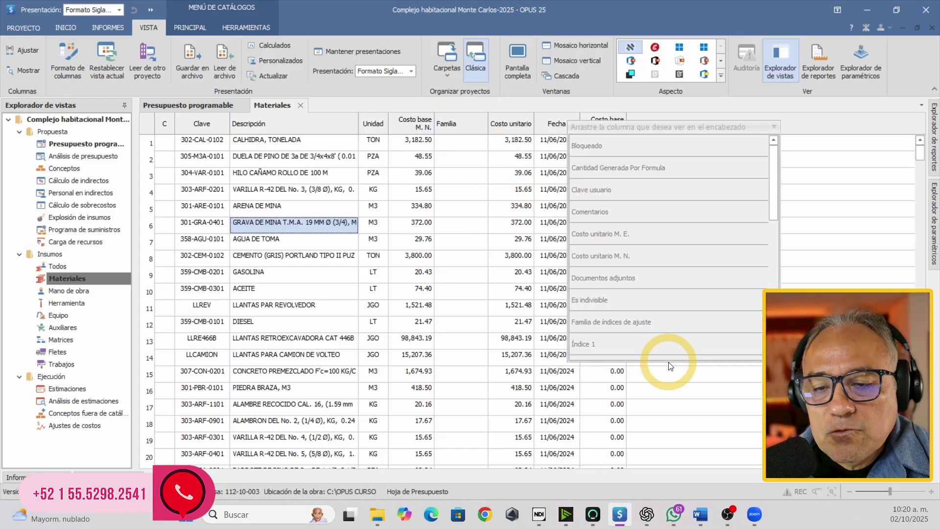
drag(669, 360, 665, 429)
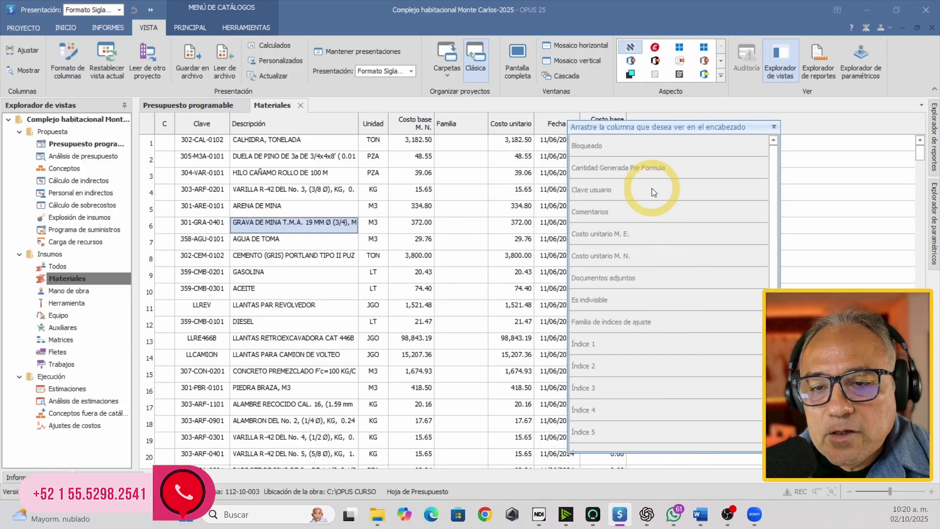
click(610, 192)
mouse_move(610, 193)
mouse_down()
mouse_move(591, 194)
mouse_move(622, 194)
mouse_up()
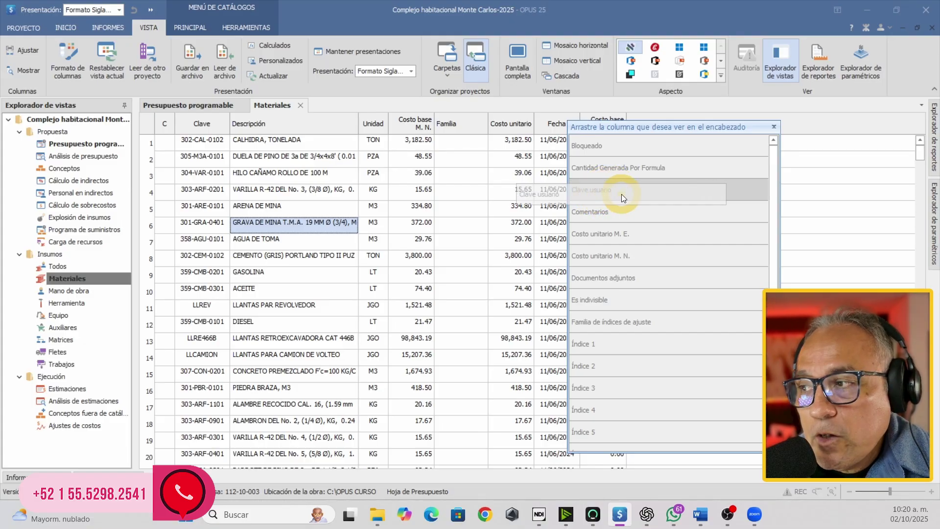
drag(621, 194, 250, 130)
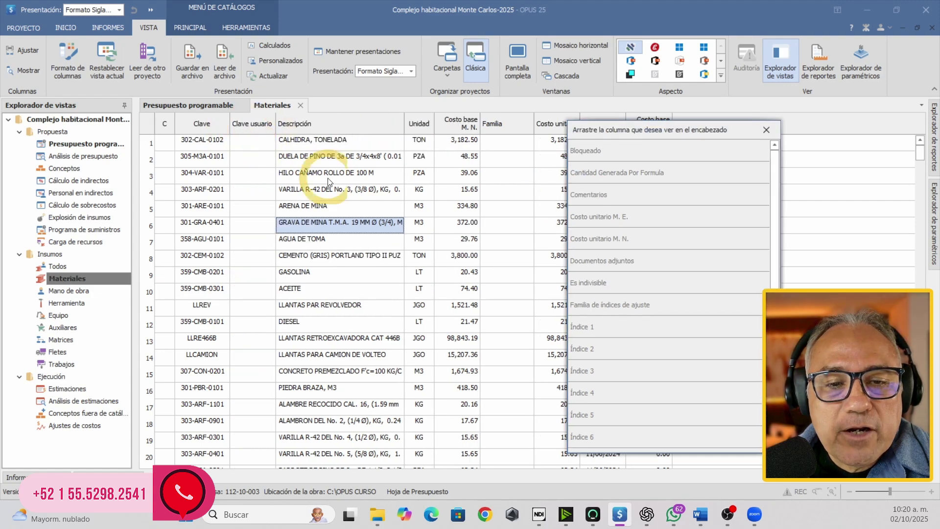
click(767, 130)
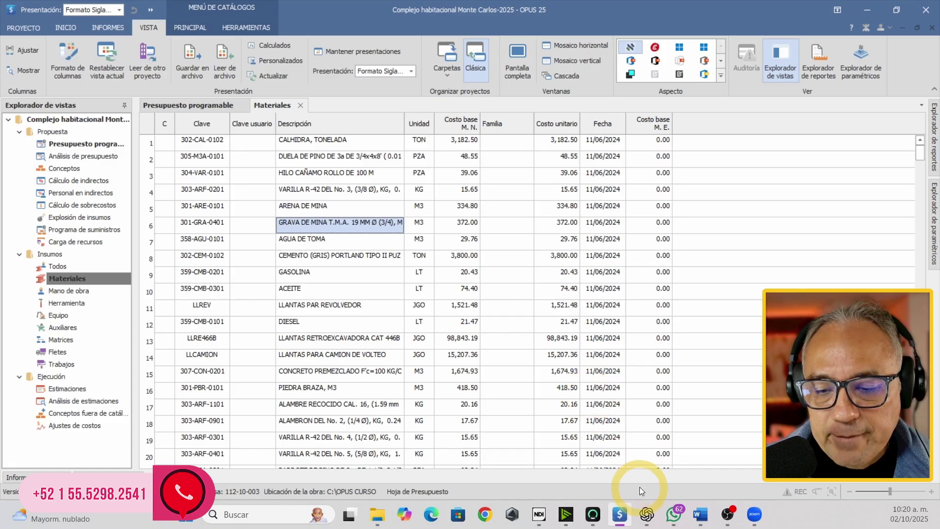
- Check the code heading in the Word table, and in OPUS retitle the Clave usuario column Código CFE with Izquierda header alignment
click(700, 514)
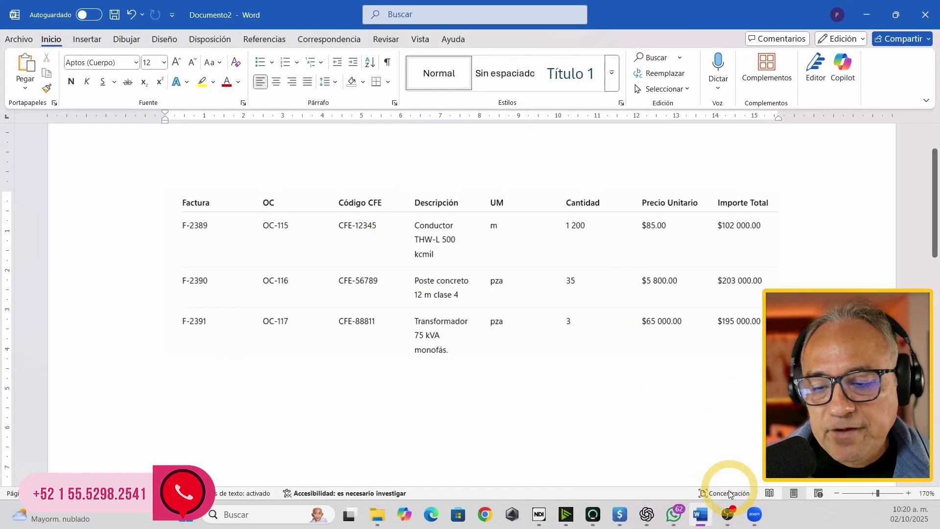
click(619, 515)
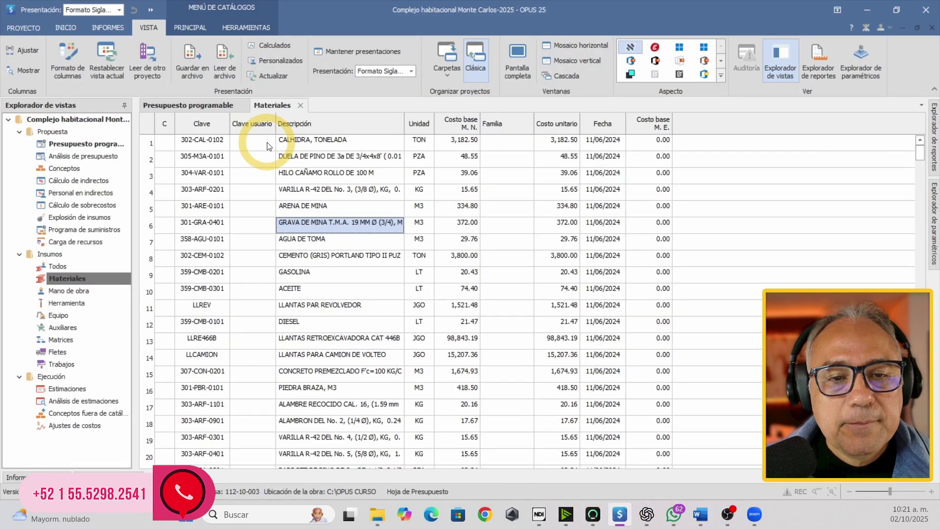
right_click(264, 130)
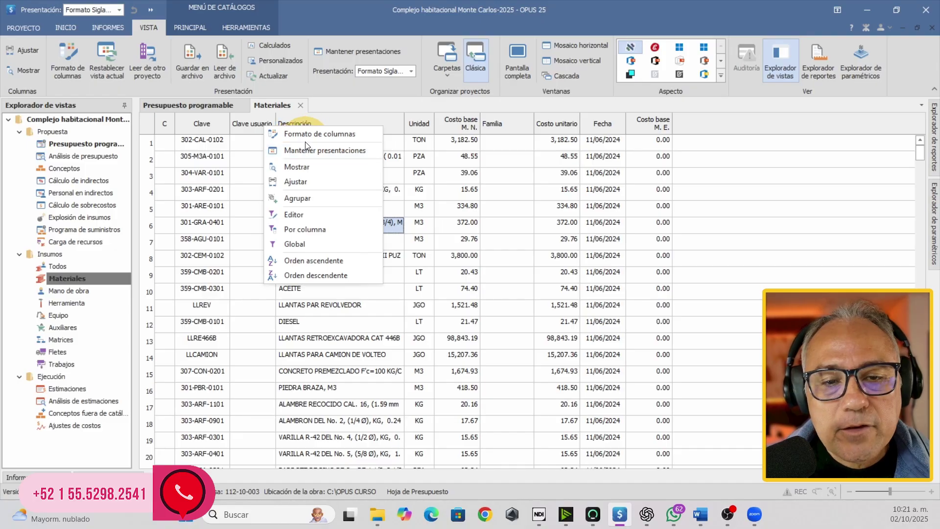
click(353, 134)
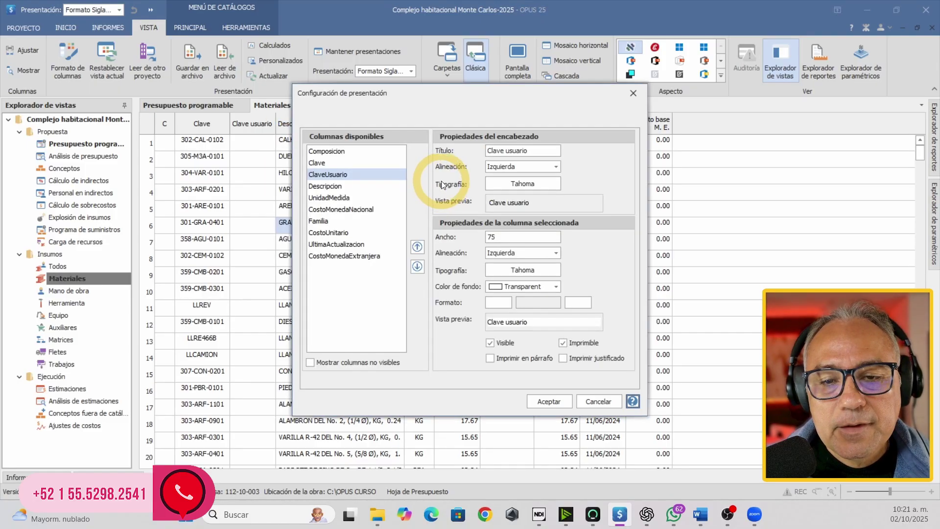
triple_click(497, 150)
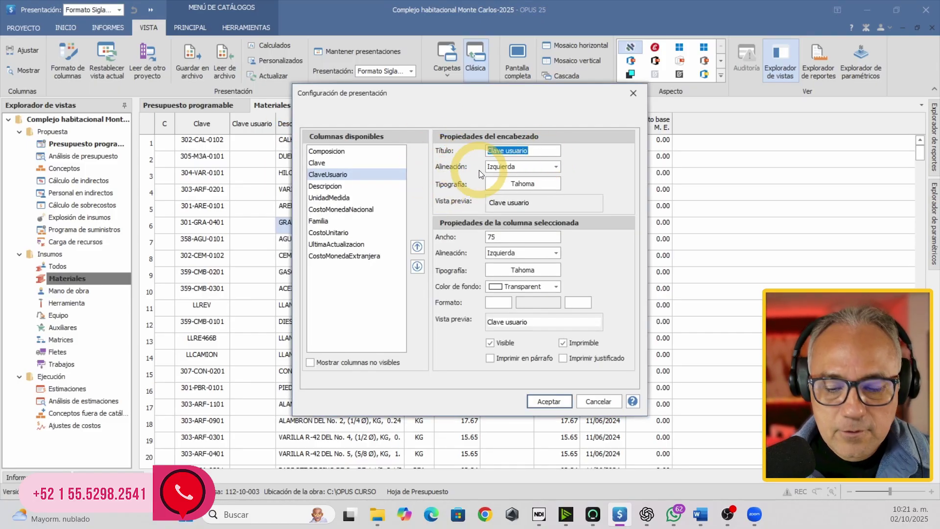
text(Código C)
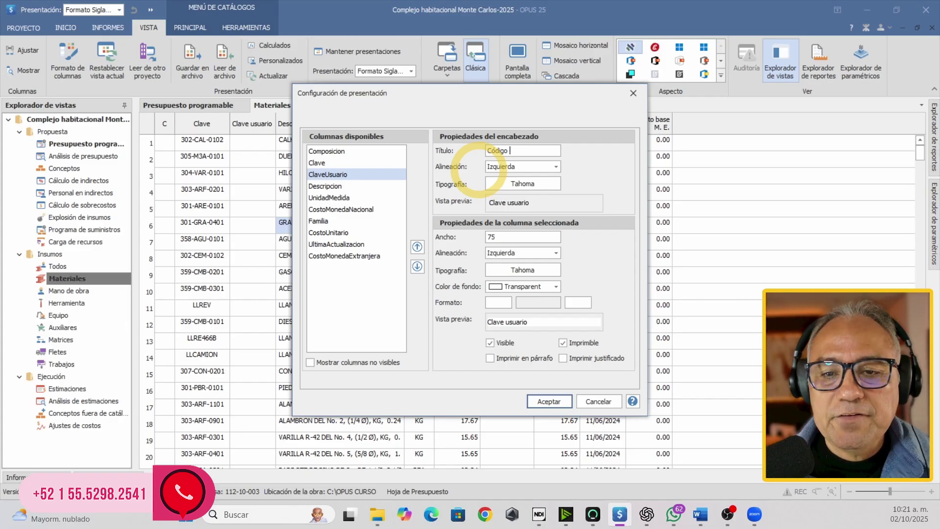
key(Caps_Lock)
text(FE)
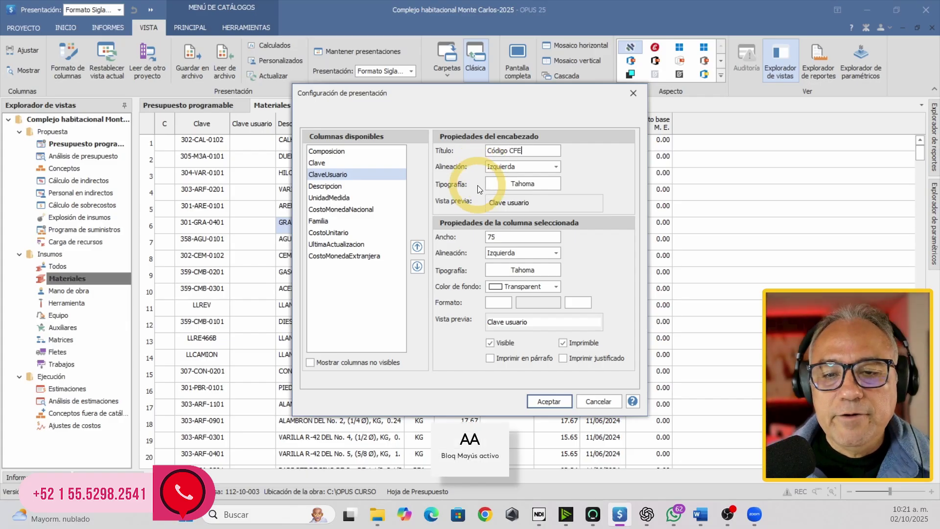
click(534, 166)
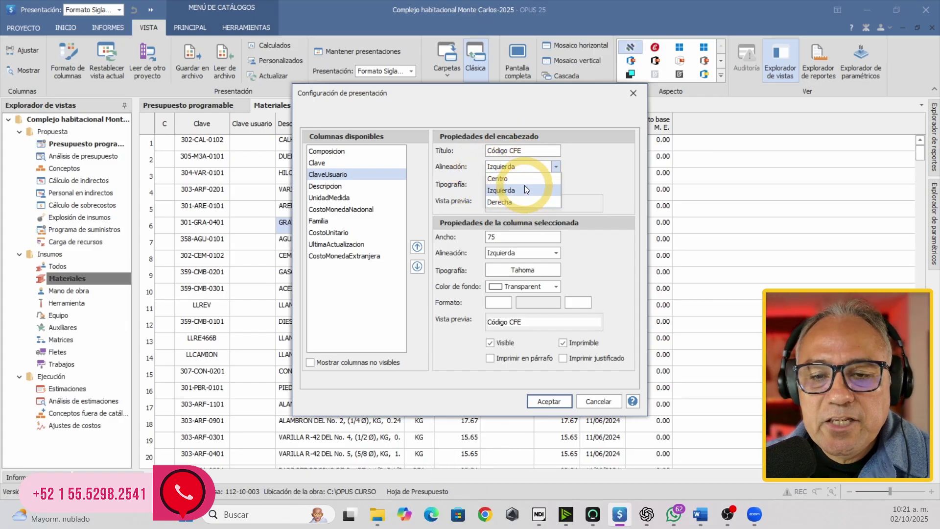
click(526, 189)
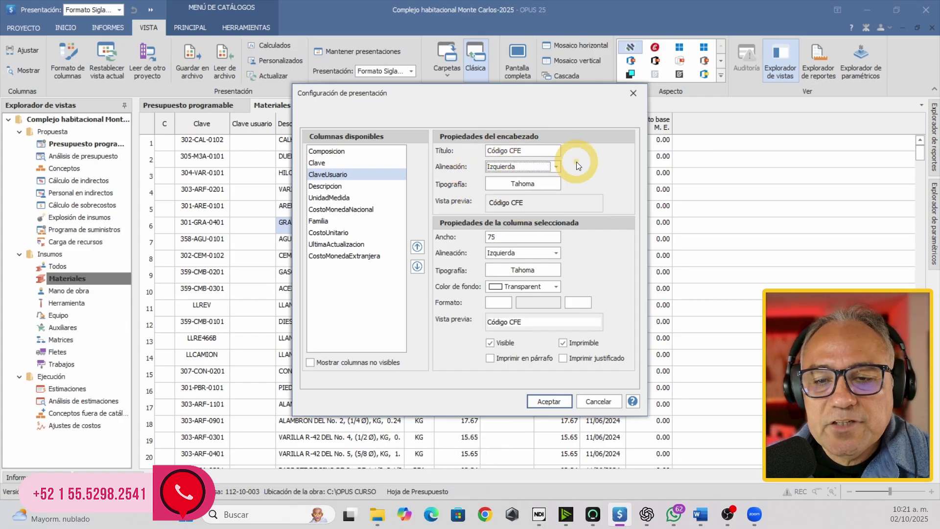
click(549, 402)
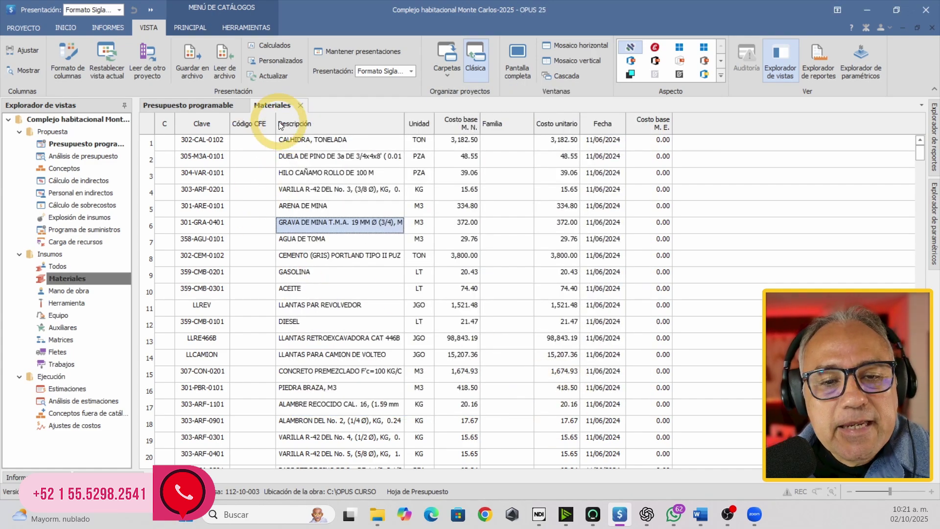
- Widen the Código CFE column slightly in the materials view
drag(277, 121, 279, 121)
click(254, 142)
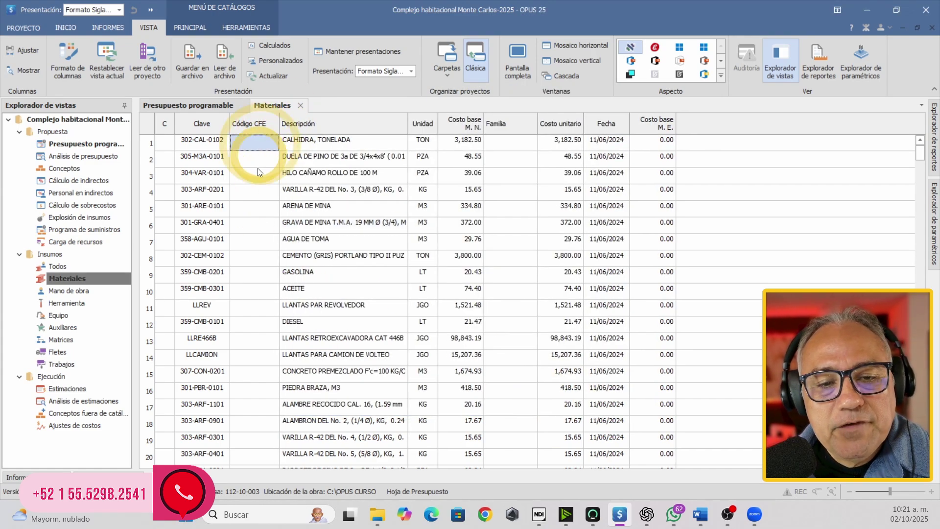
click(307, 143)
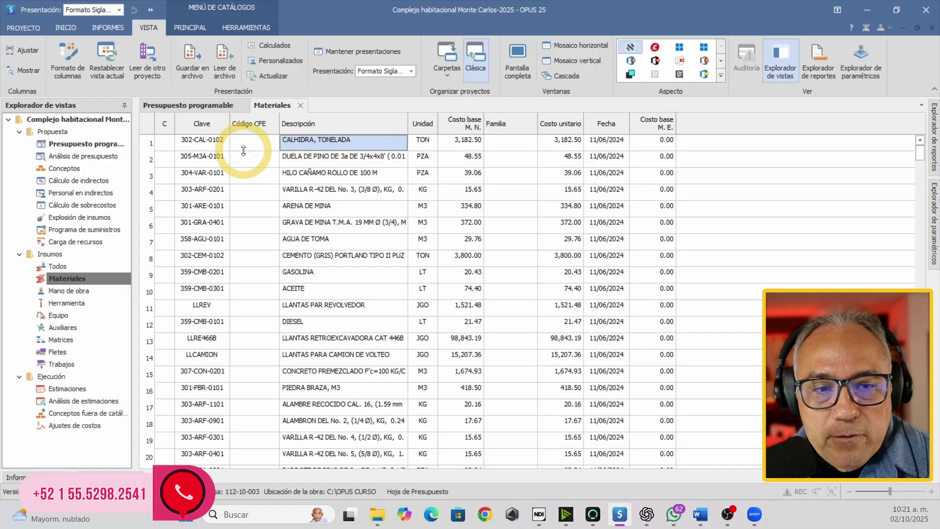
- Check the Word table again, and in OPUS remove the Clave and C columns from the materials view
click(700, 515)
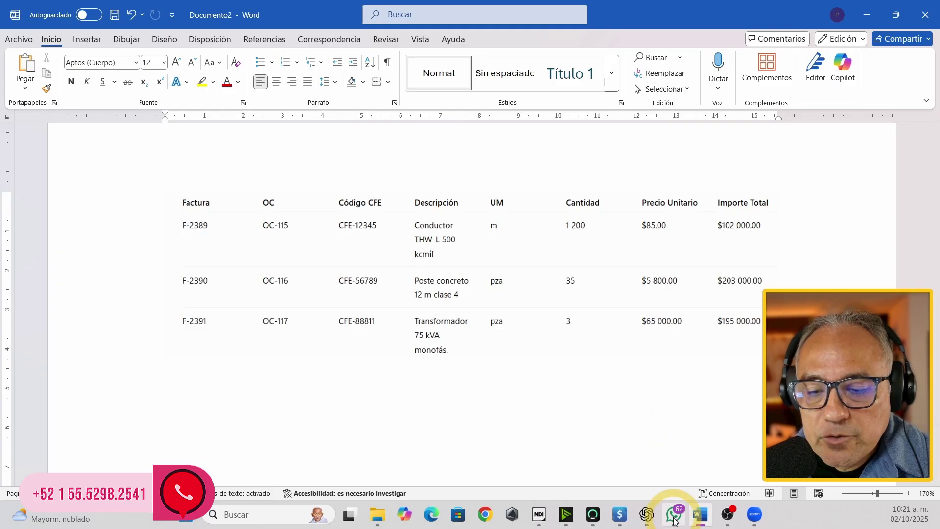
click(616, 514)
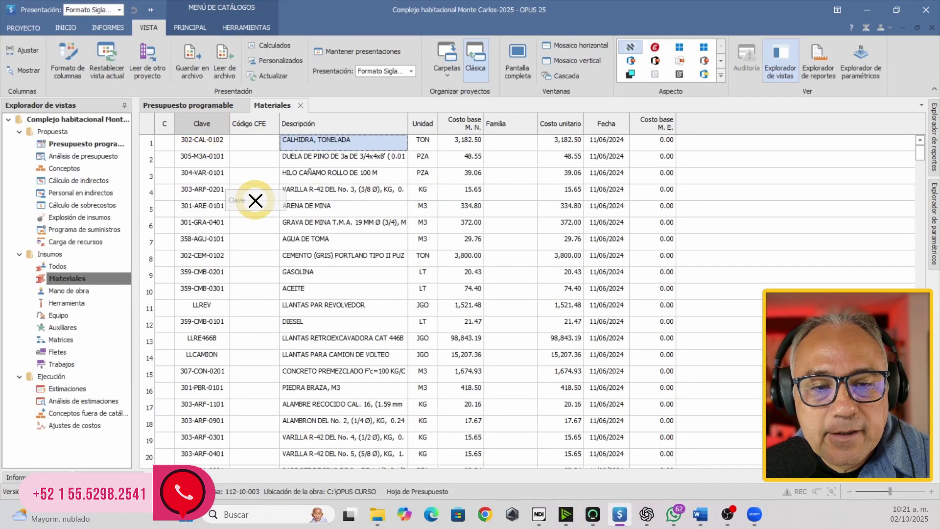
drag(255, 200, 284, 345)
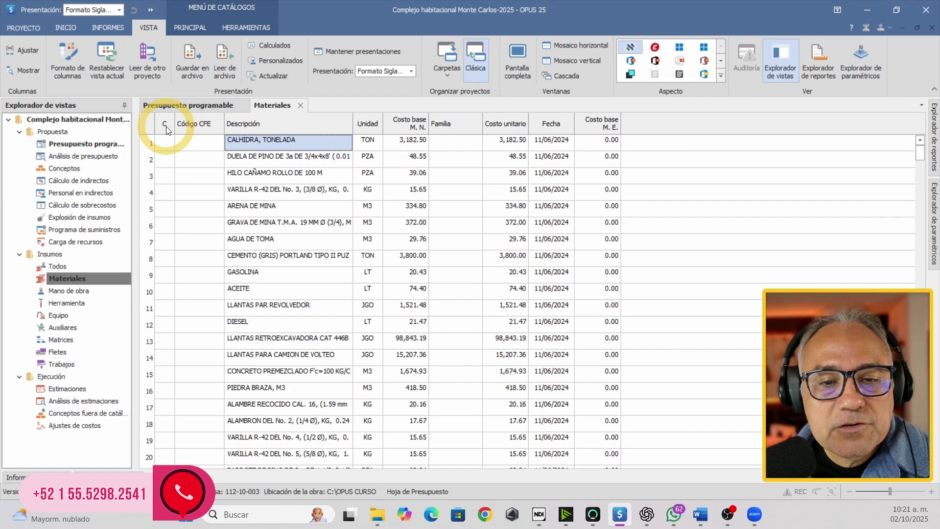
drag(166, 126, 239, 308)
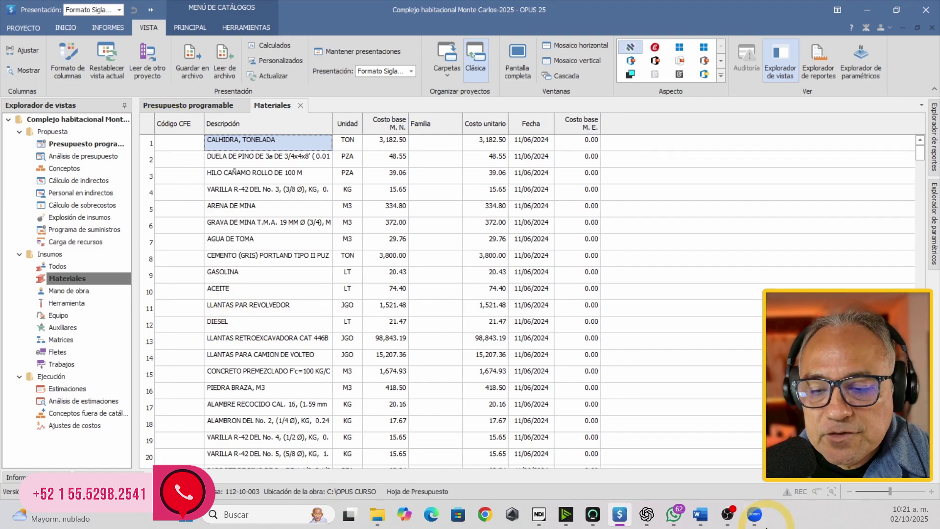
- Check the Descripción heading in the Word table, and in OPUS widen the Descripción column of the materials view slightly
click(700, 518)
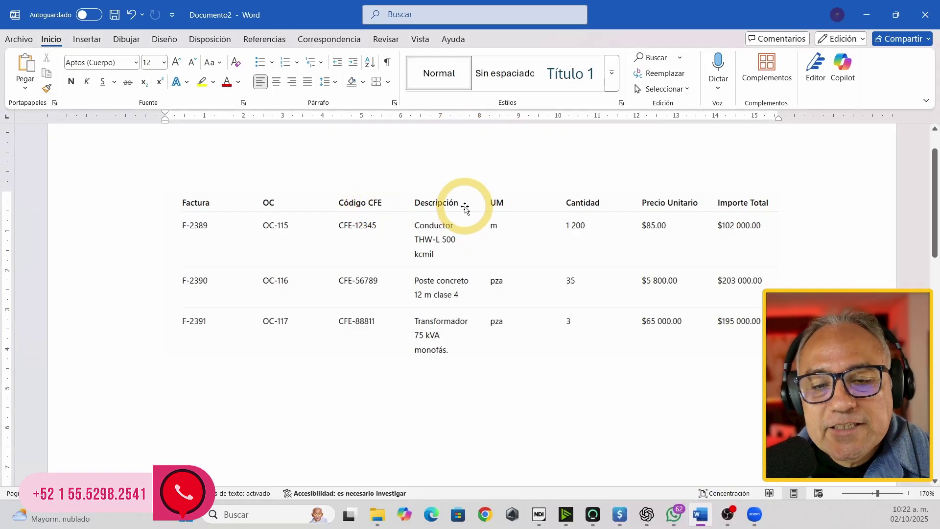
mouse_move(702, 519)
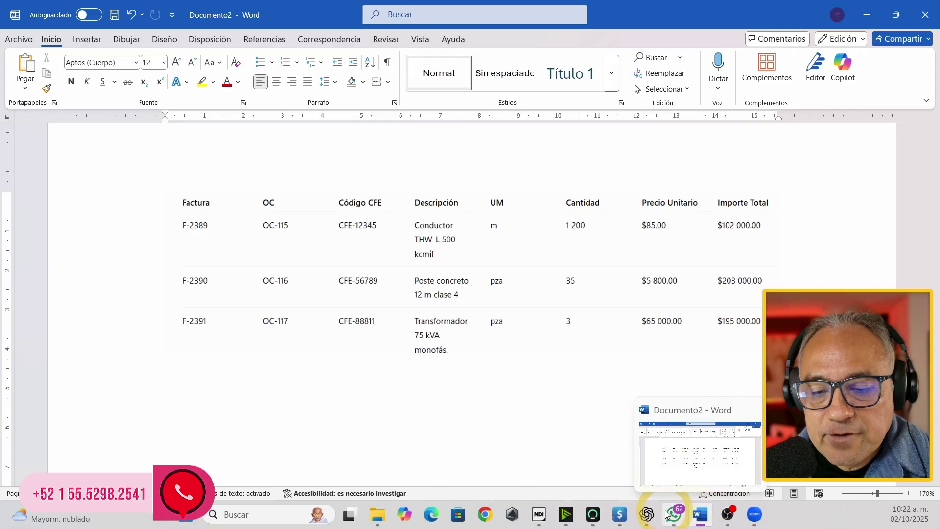
click(620, 514)
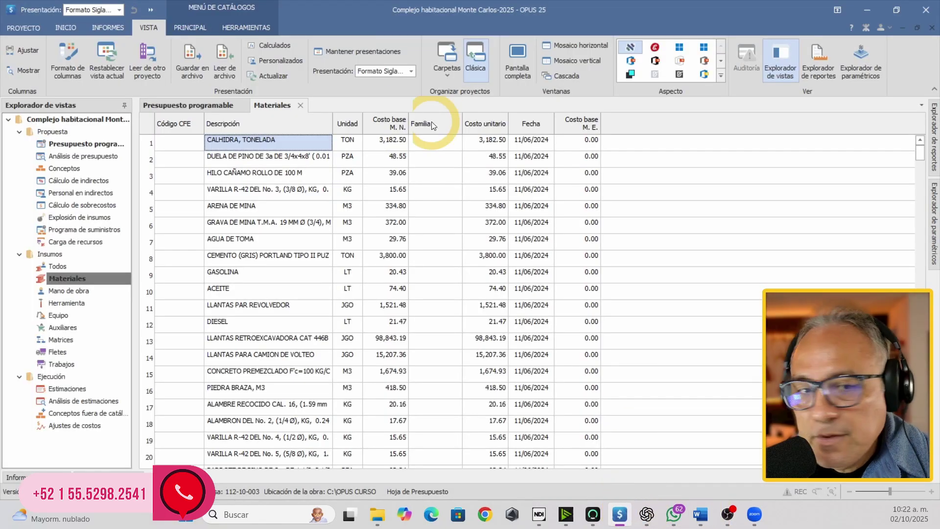
drag(333, 123, 355, 123)
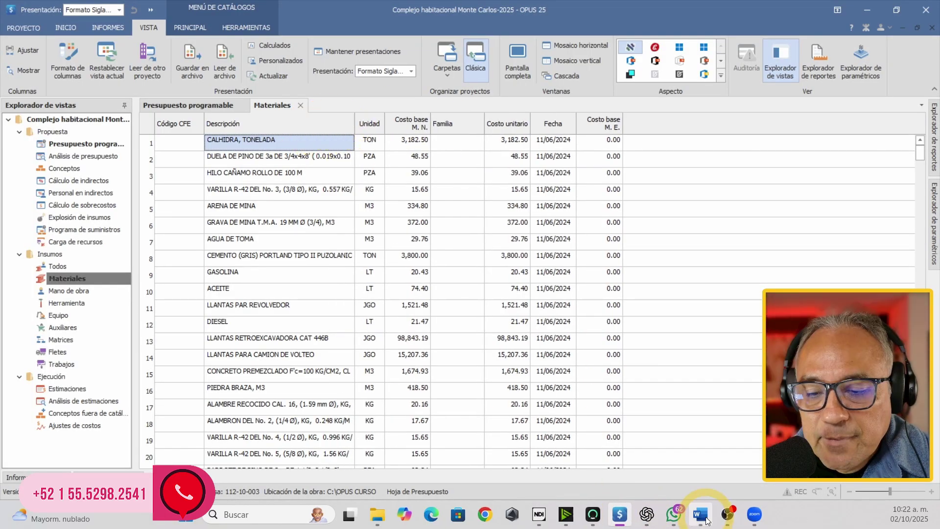
- Check the unit heading in the Word table, and in OPUS retitle the Unidad column UM
click(701, 514)
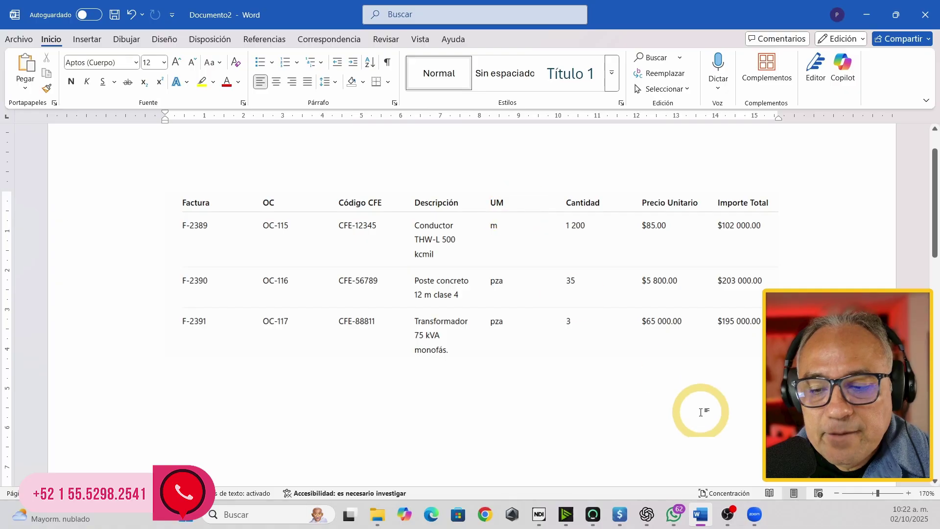
click(619, 514)
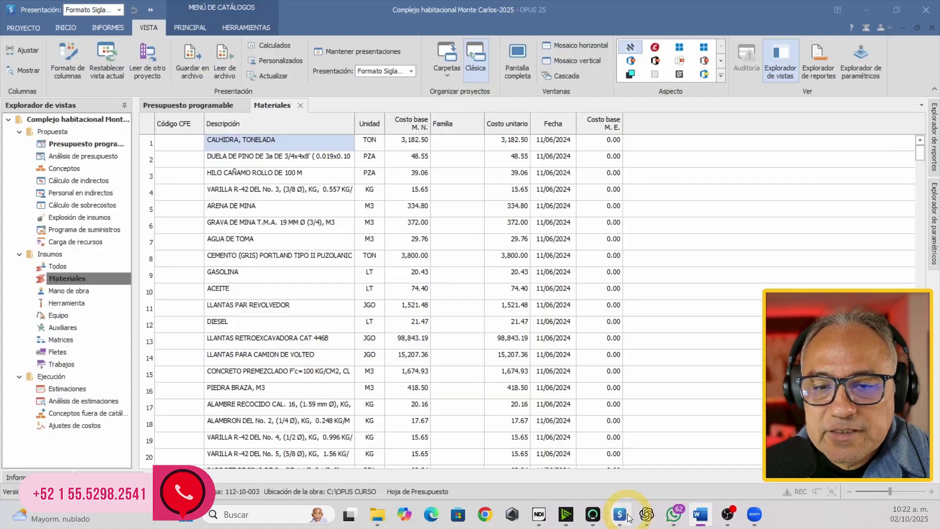
right_click(377, 125)
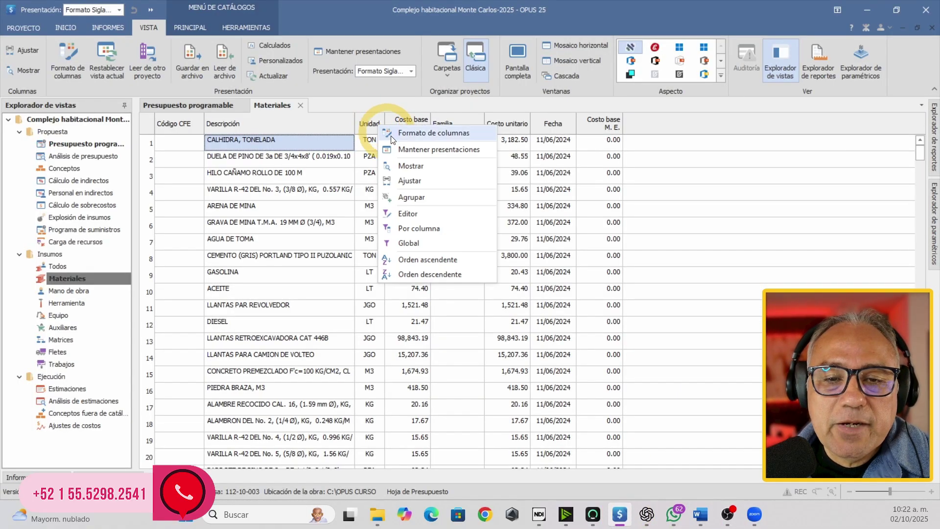
click(391, 136)
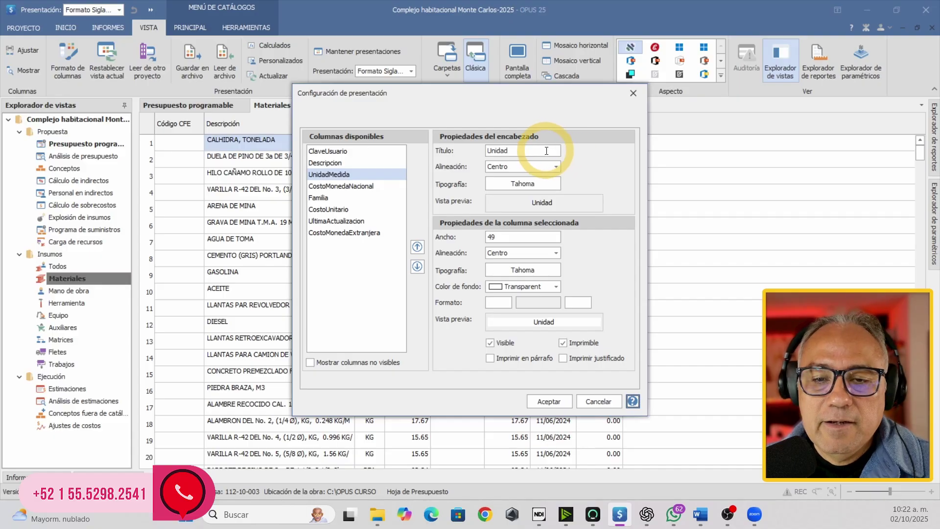
drag(546, 151, 433, 153)
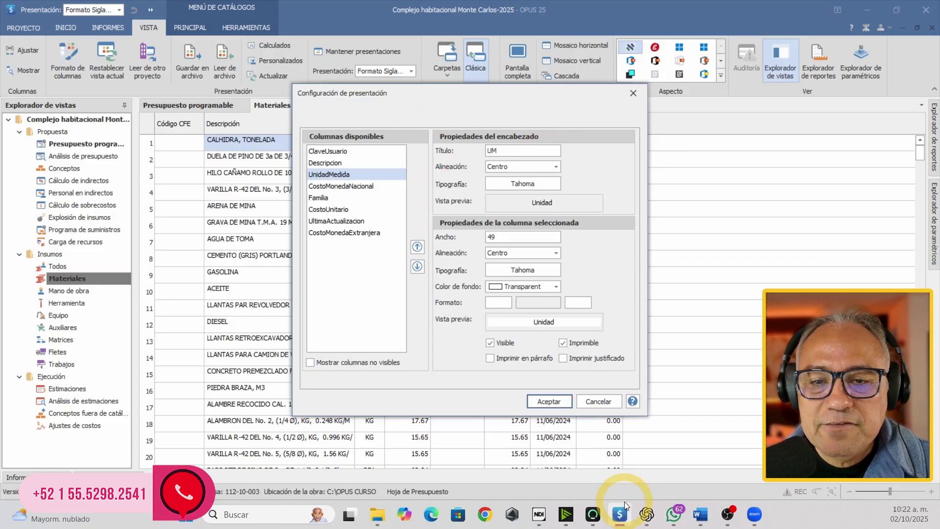
text(UM)
click(532, 401)
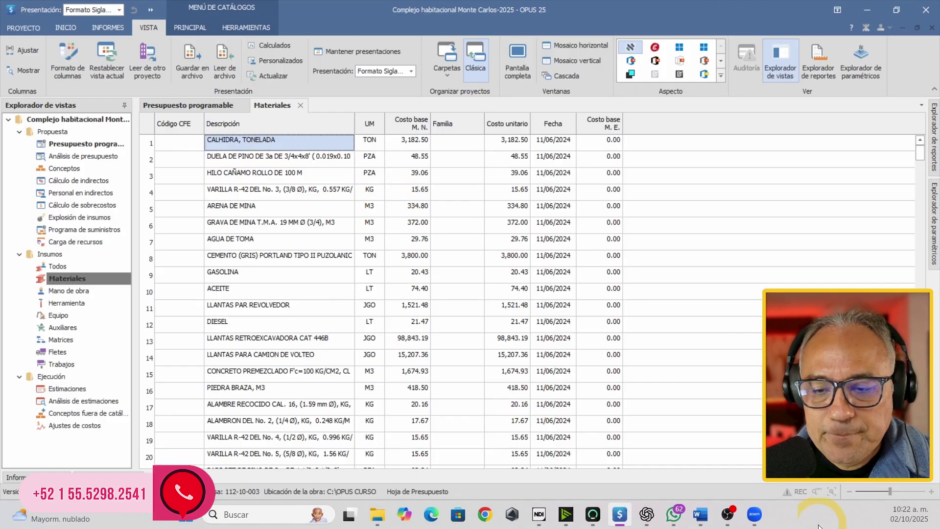
- Check the price heading in the Word table, and in OPUS retitle the Costo unitario column Precio Unitario
click(700, 514)
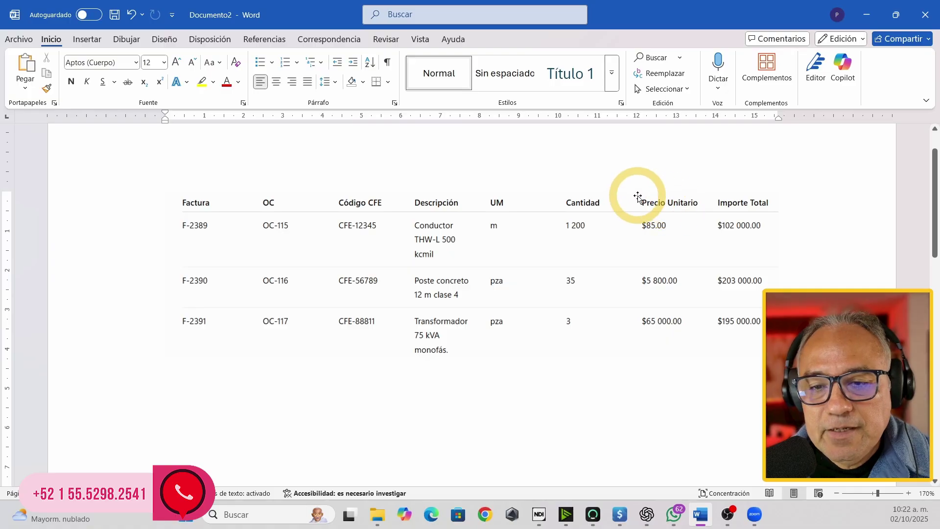
click(617, 515)
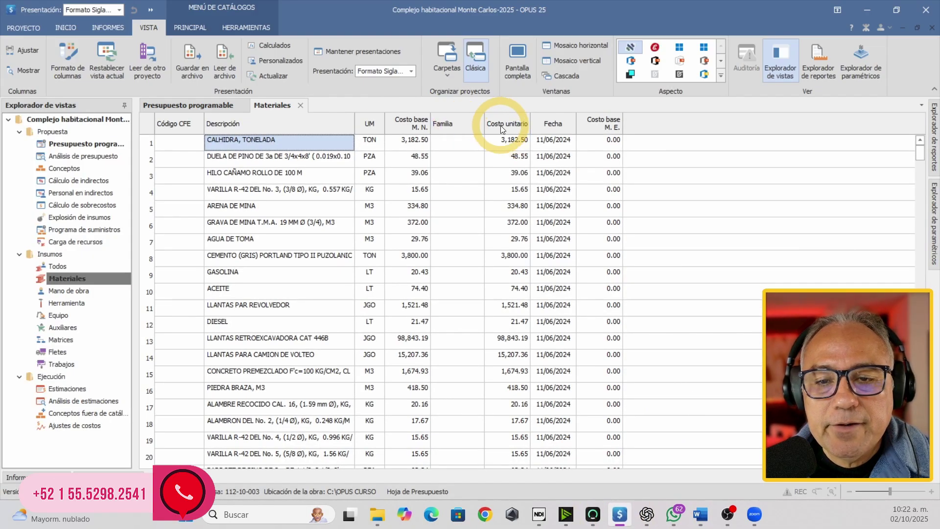
right_click(501, 128)
click(518, 133)
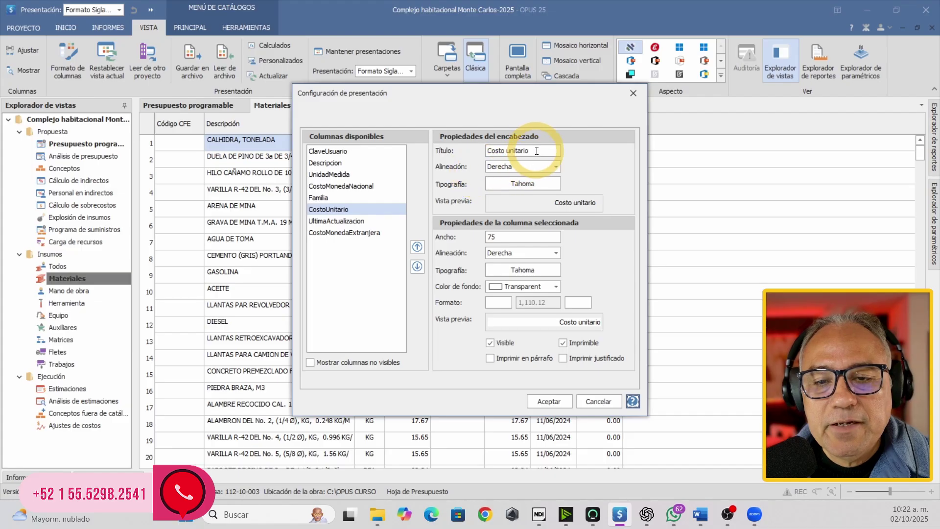
drag(537, 151, 424, 152)
key(Caps_Lock)
text(p)
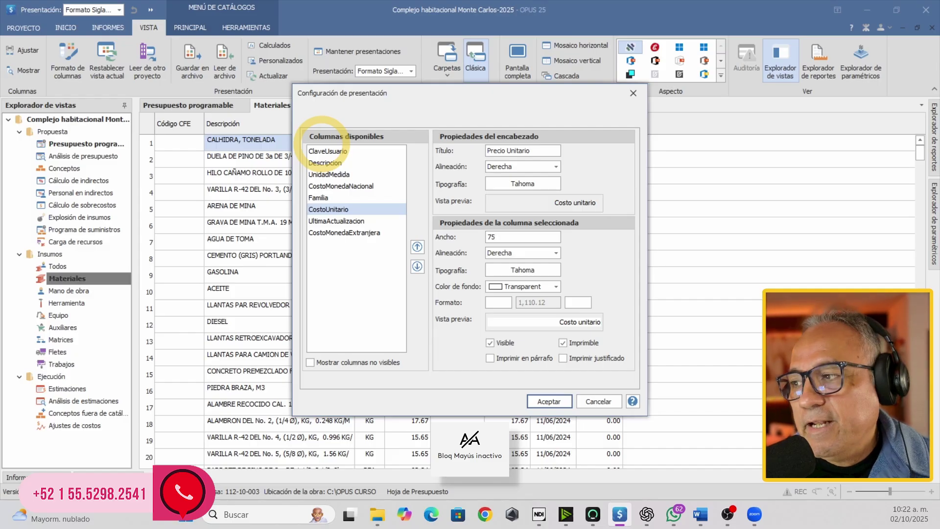
click(549, 401)
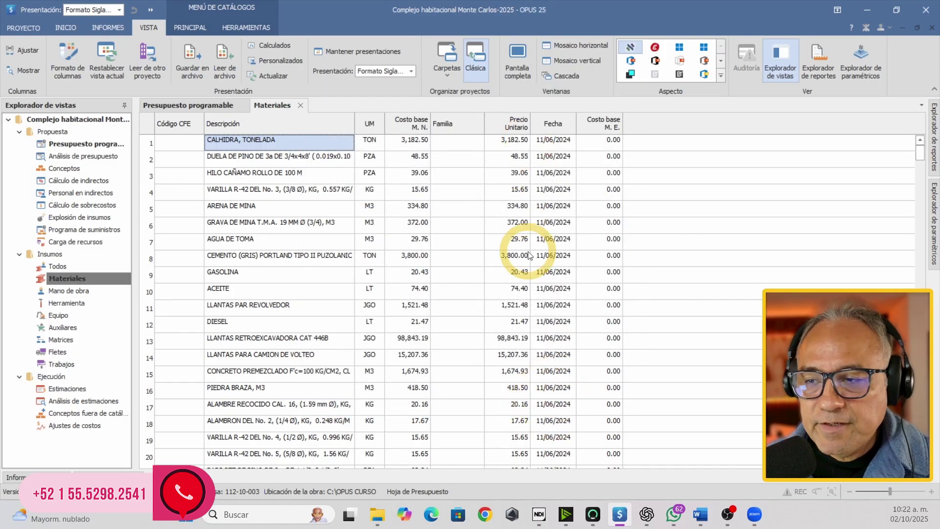
- Review the invoice table in Word once more, and in OPUS close all open projects
click(700, 514)
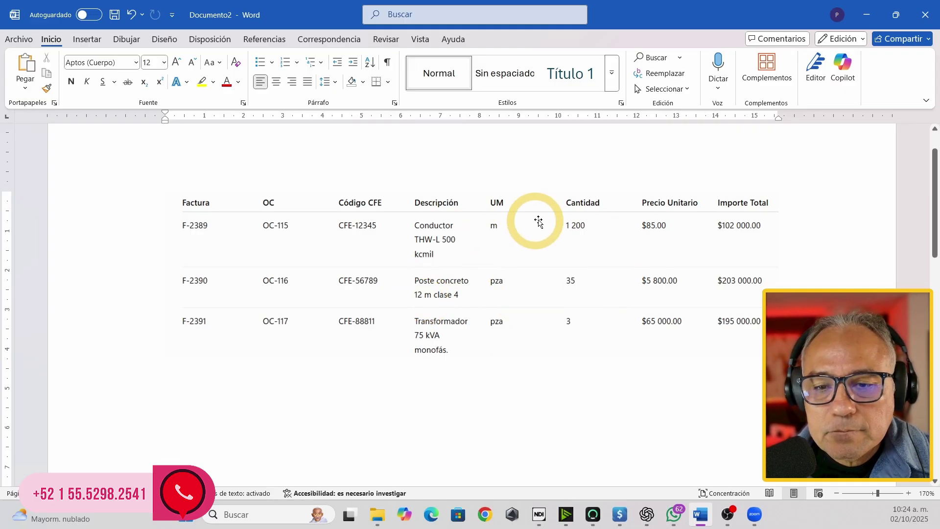
click(620, 514)
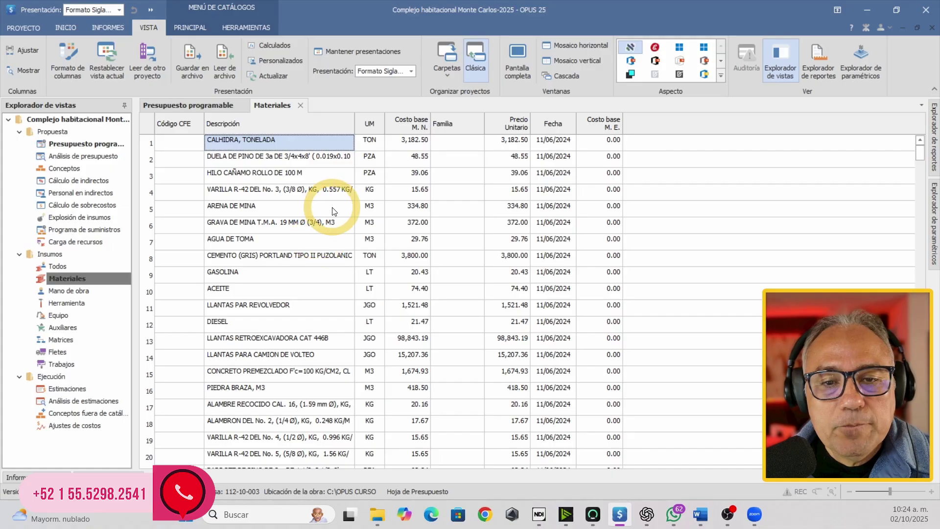
click(23, 28)
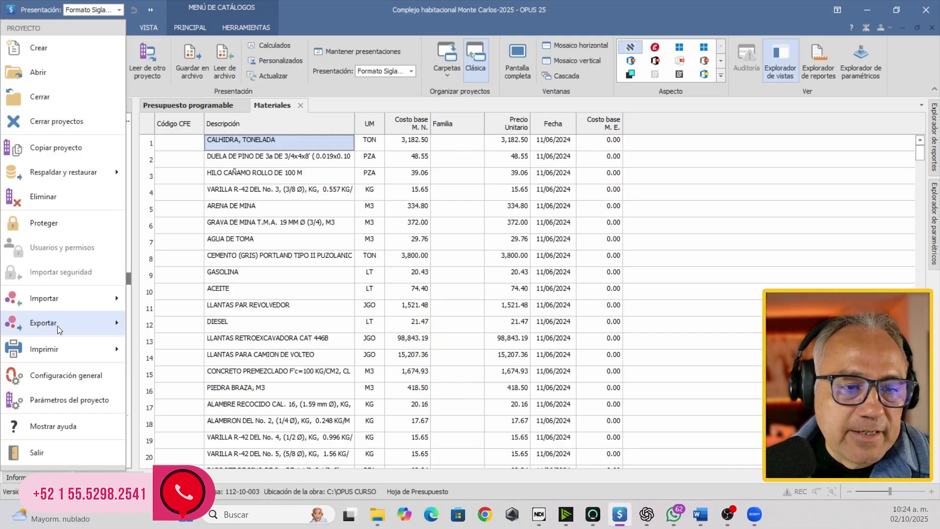
click(409, 371)
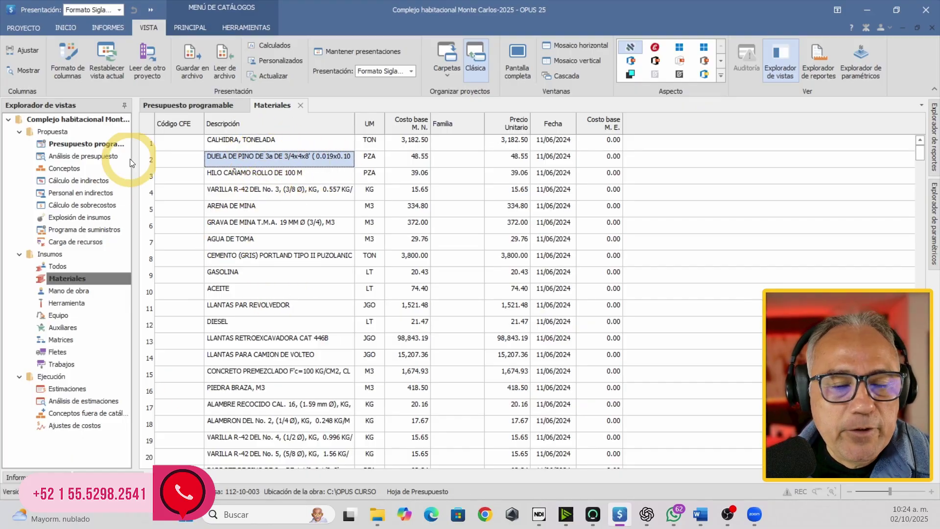
click(18, 27)
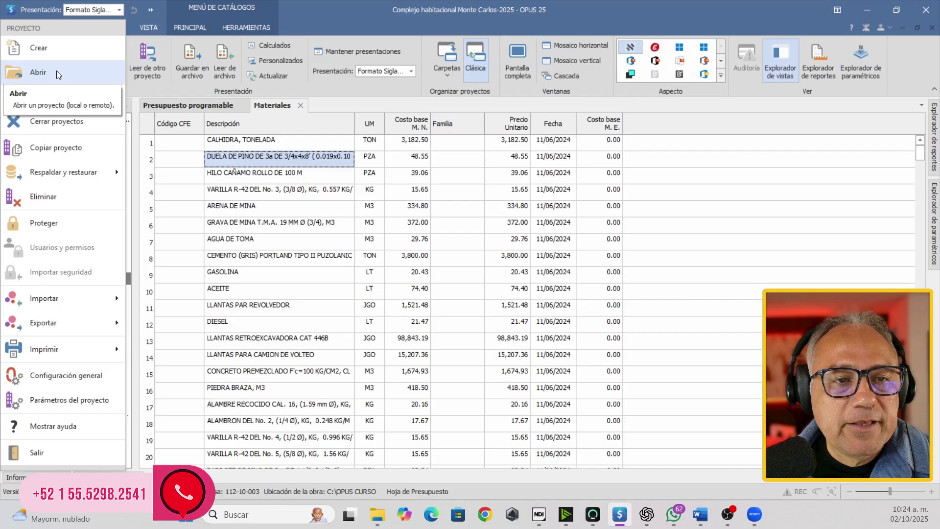
click(65, 115)
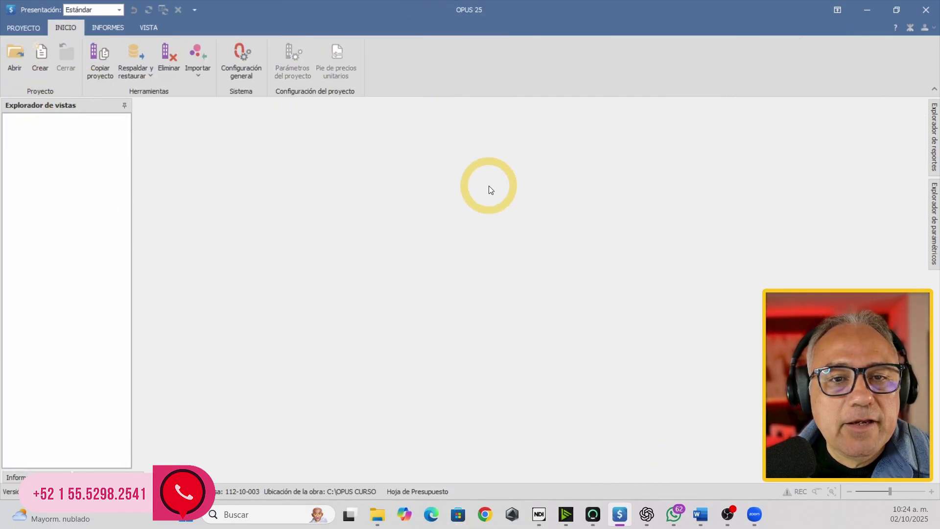
click(152, 31)
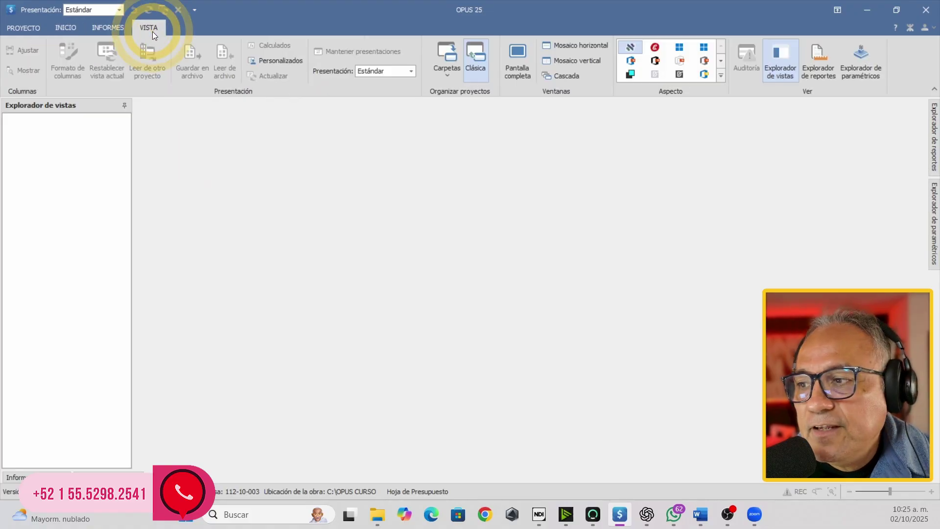
click(272, 60)
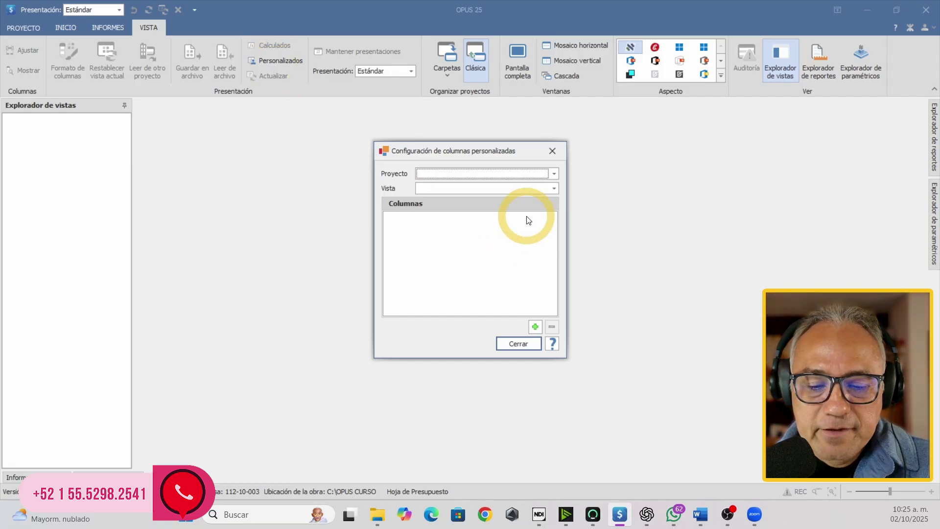
click(553, 174)
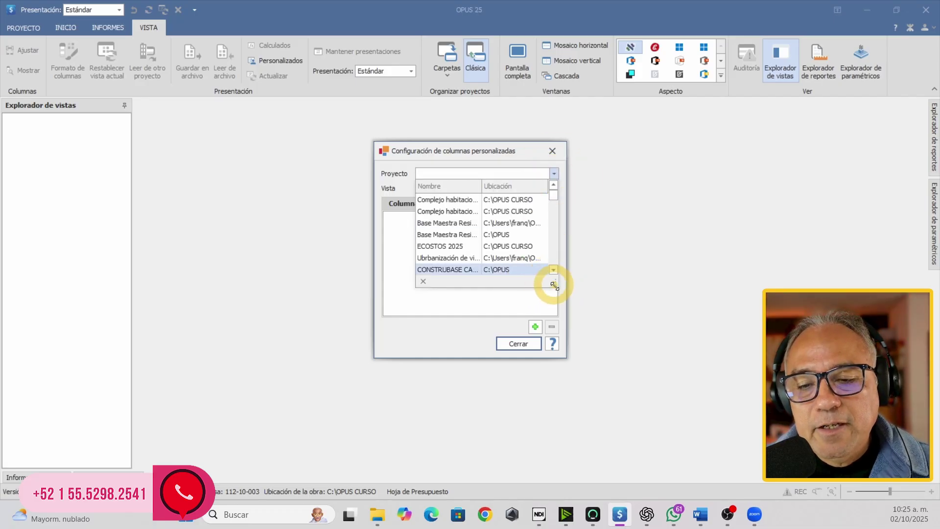
drag(554, 282, 740, 336)
scroll(667, 183, down, 1)
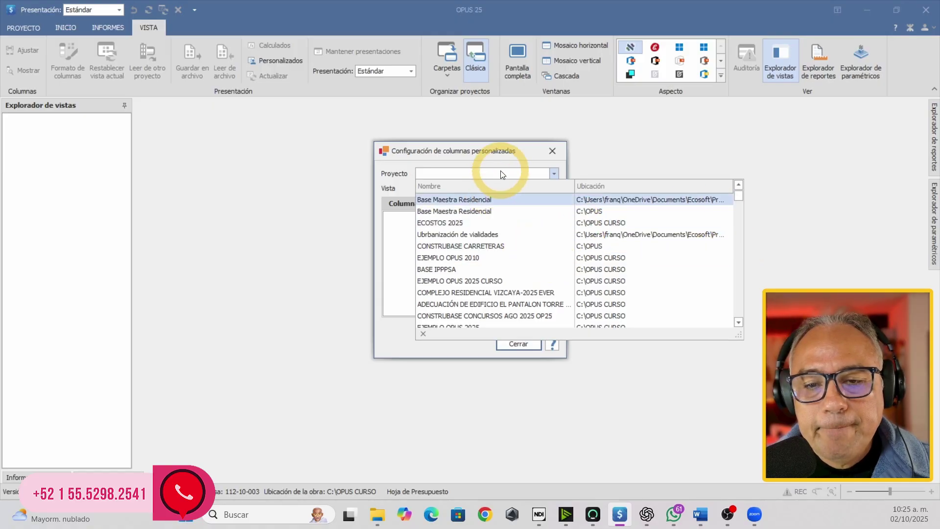
drag(738, 196, 759, 202)
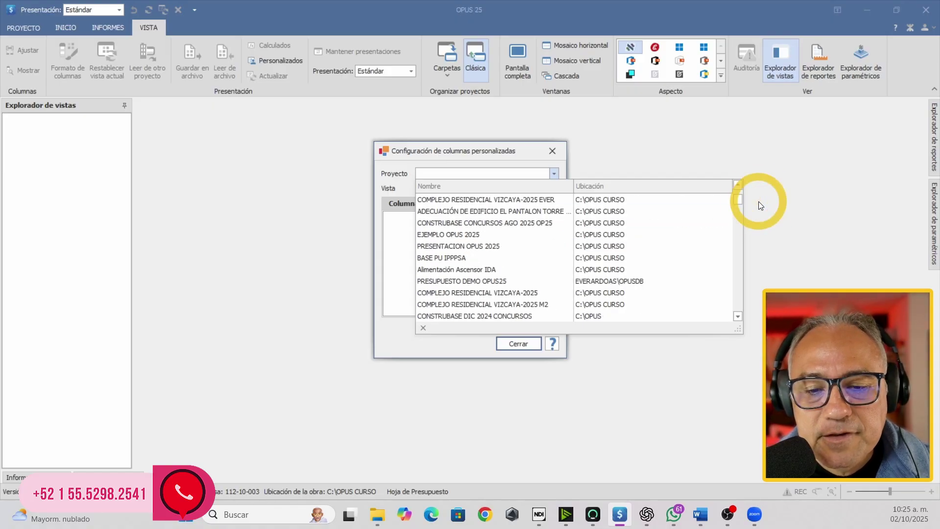
scroll(552, 304, down, 2)
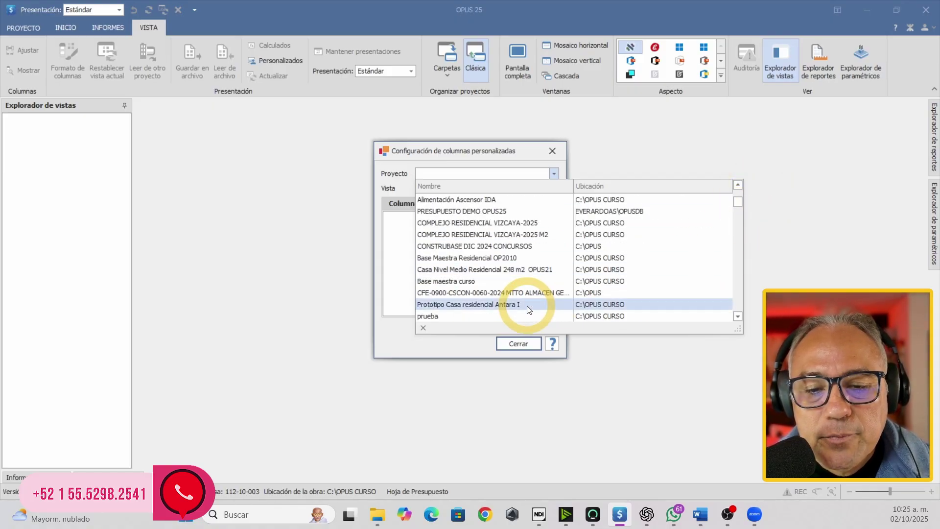
scroll(441, 284, down, 1)
click(520, 343)
click(520, 344)
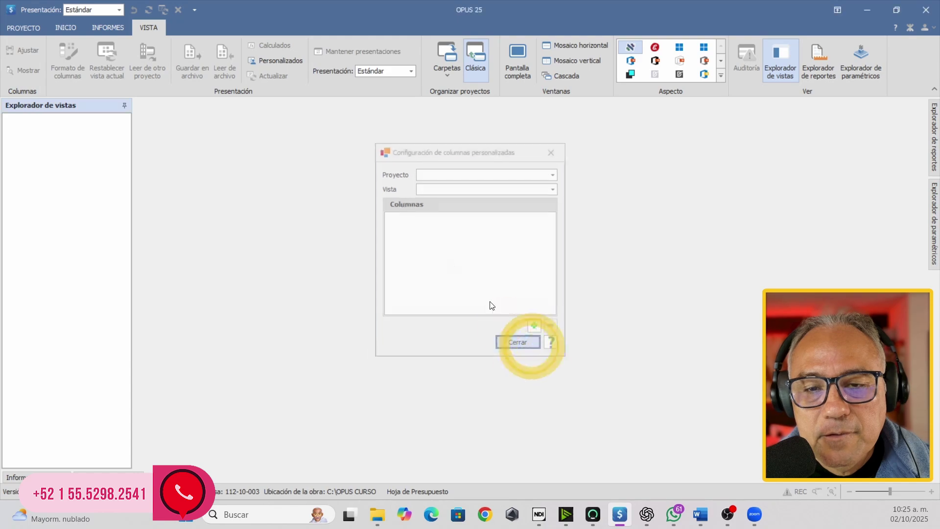
- Check the project's entry in the list of recently opened projects without opening it
click(22, 28)
click(17, 27)
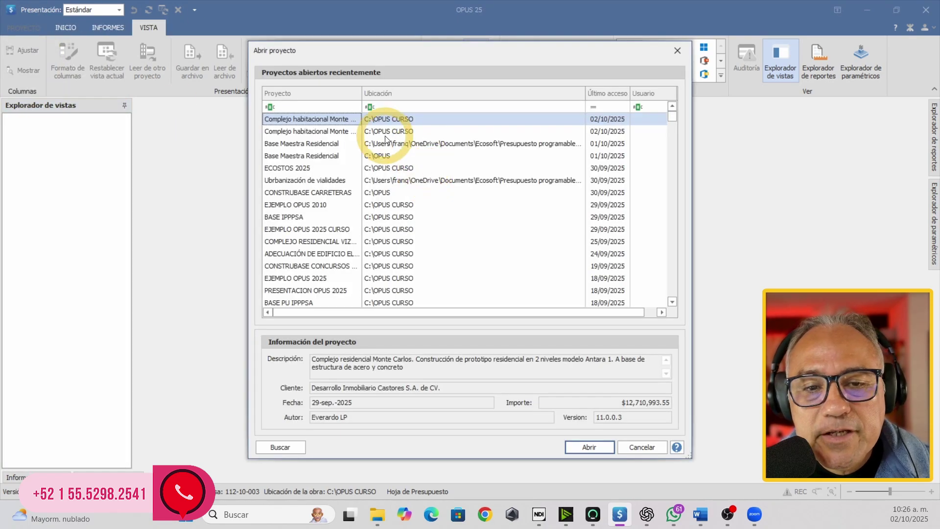
click(637, 447)
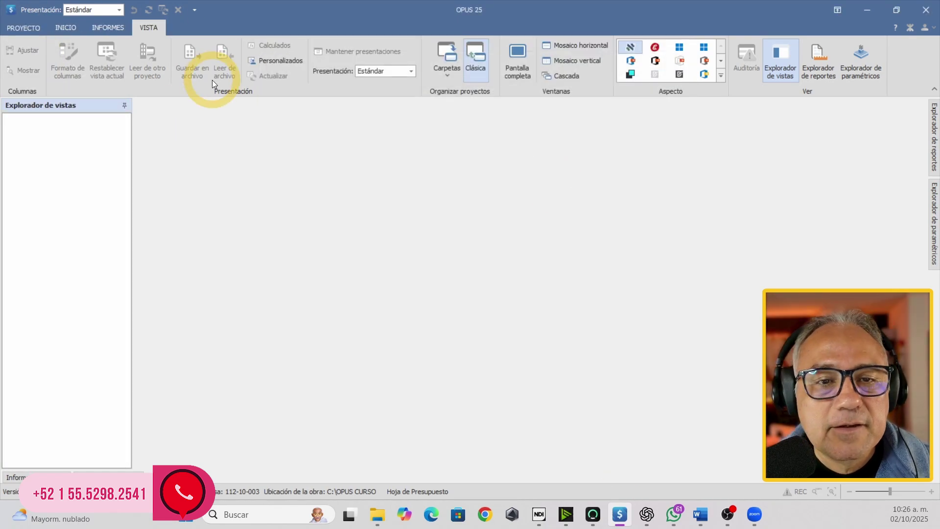
- Open the custom column configuration and select the project Complejo habitacional Monte Carlos-2025
click(257, 60)
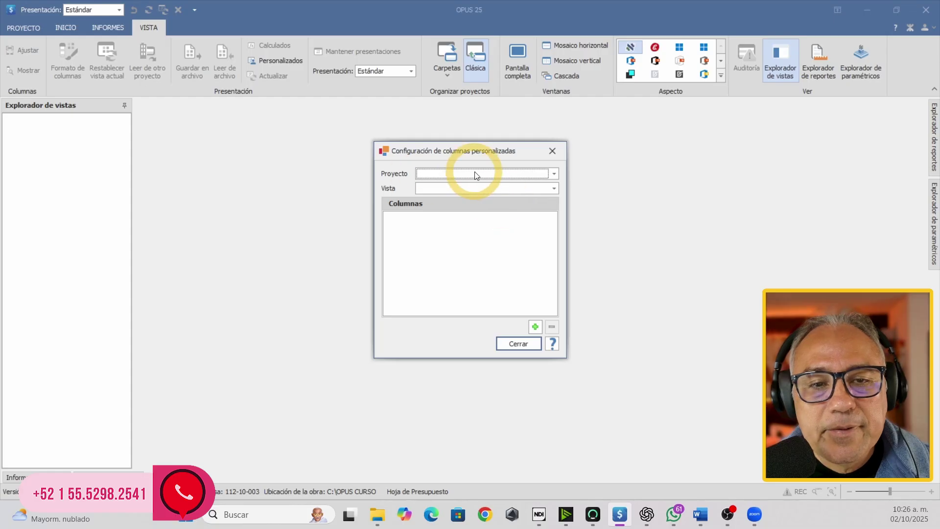
click(555, 174)
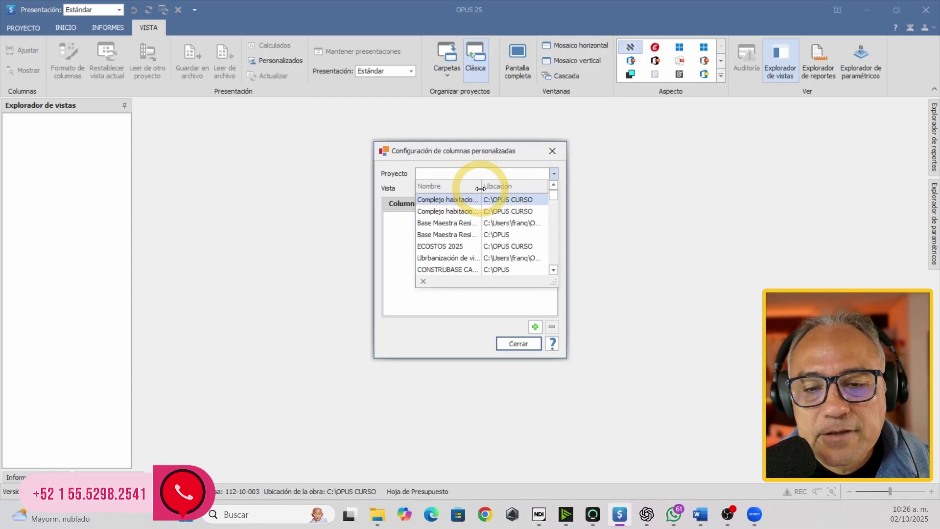
drag(482, 189, 537, 189)
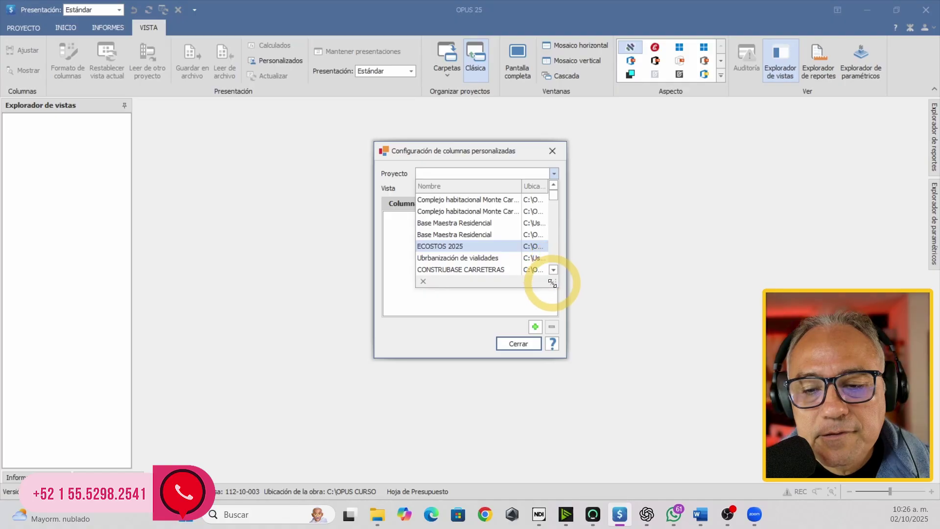
drag(555, 283, 645, 295)
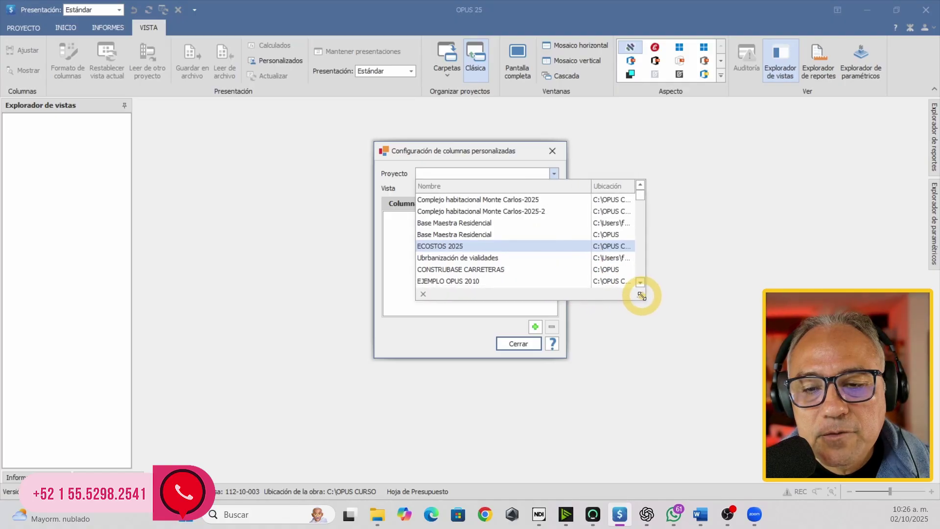
click(533, 201)
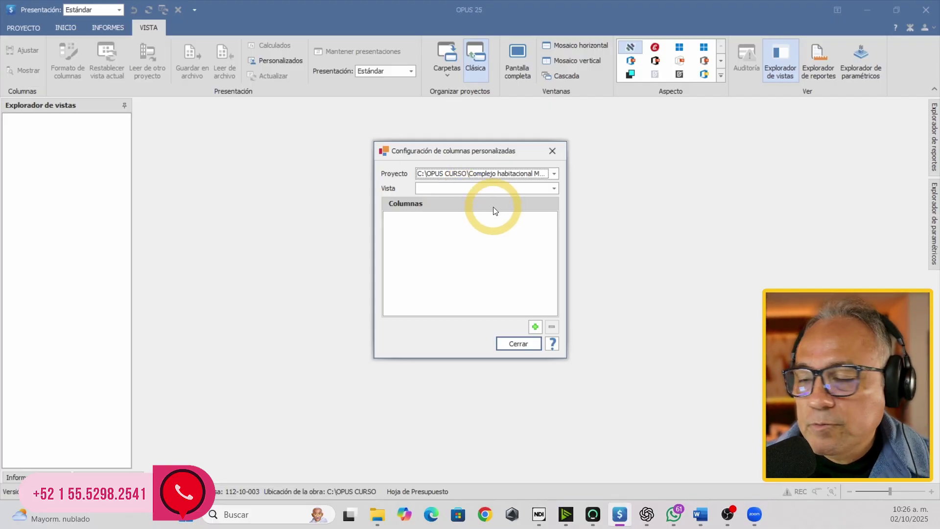
- Select the Materiales view for the custom columns and start adding a new column
click(478, 191)
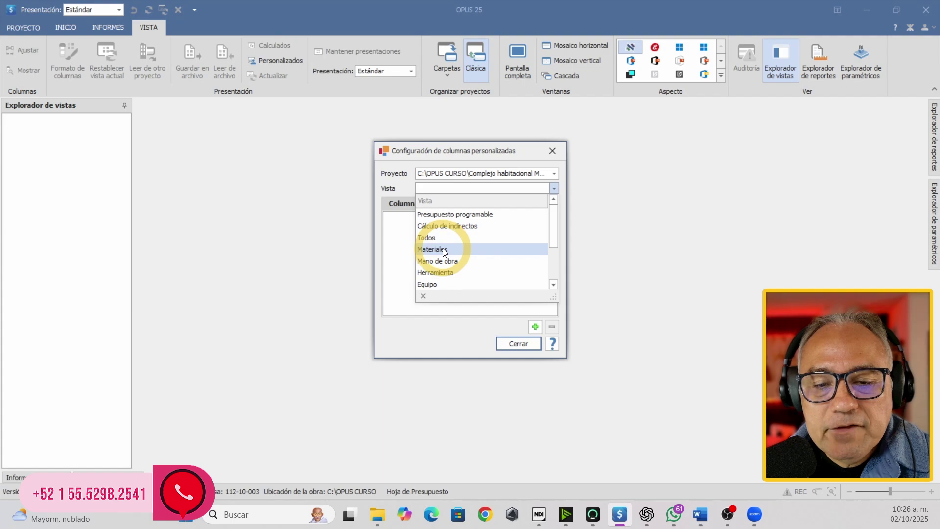
drag(557, 235, 557, 254)
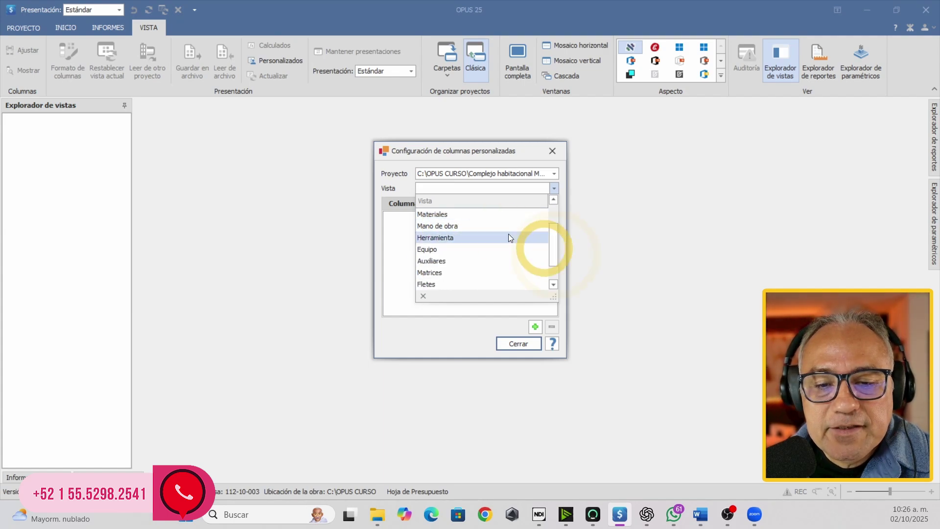
click(444, 216)
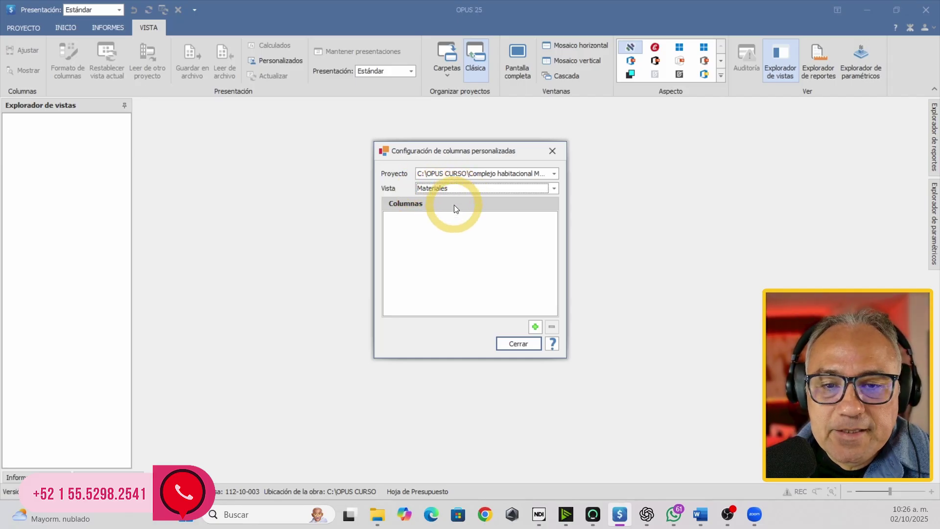
click(451, 244)
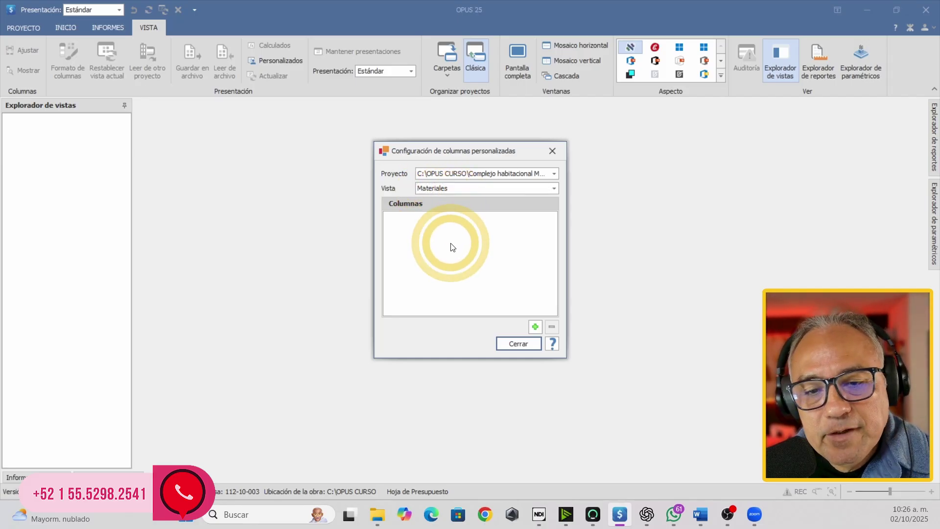
click(535, 326)
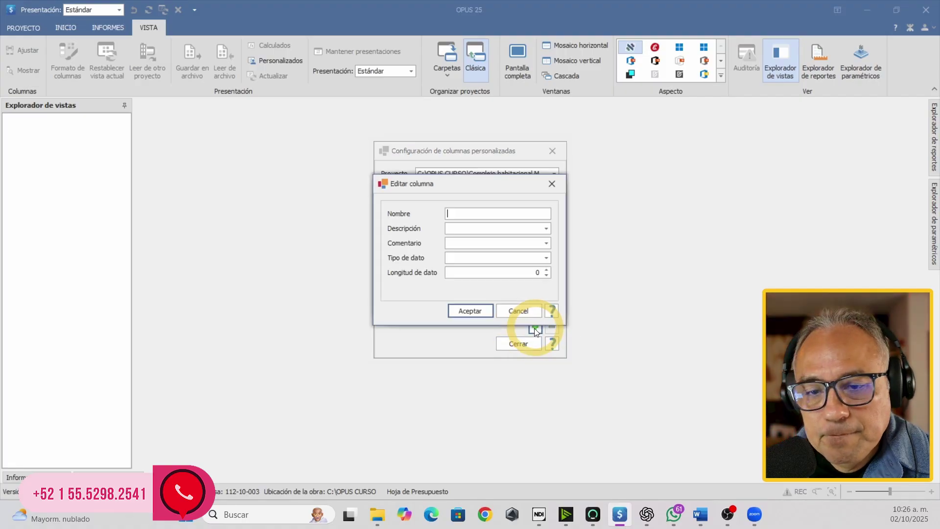
drag(478, 205, 471, 228)
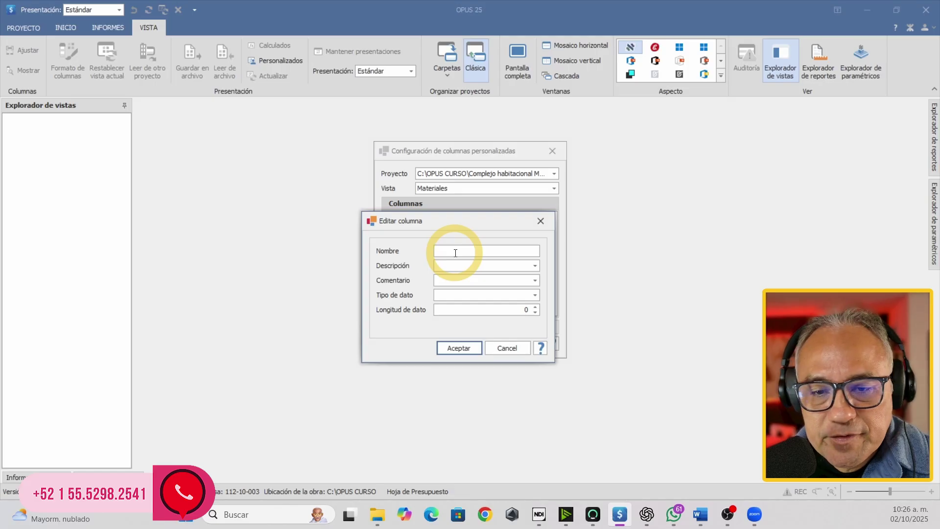
- Check the first heading of the invoice table in Word, and in OPUS name the new column Factura
click(700, 515)
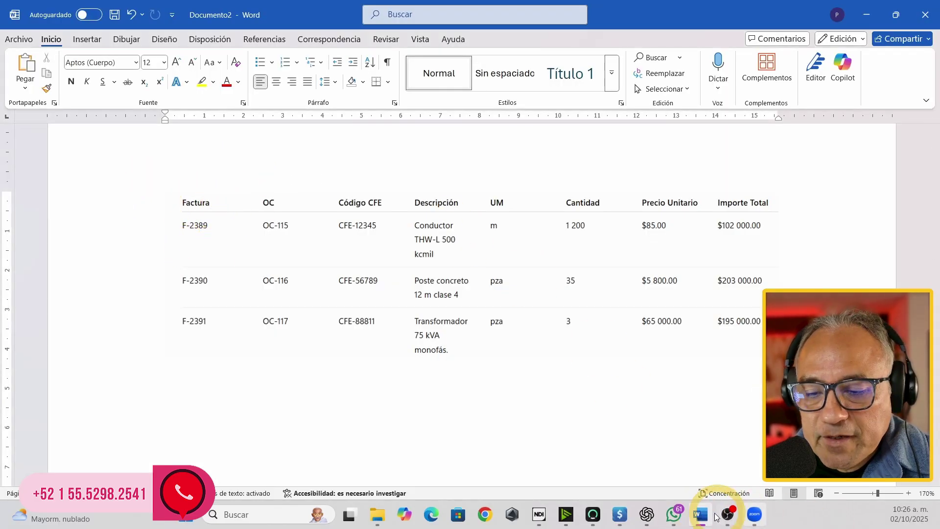
click(620, 514)
key(Caps_Lock)
text(F)
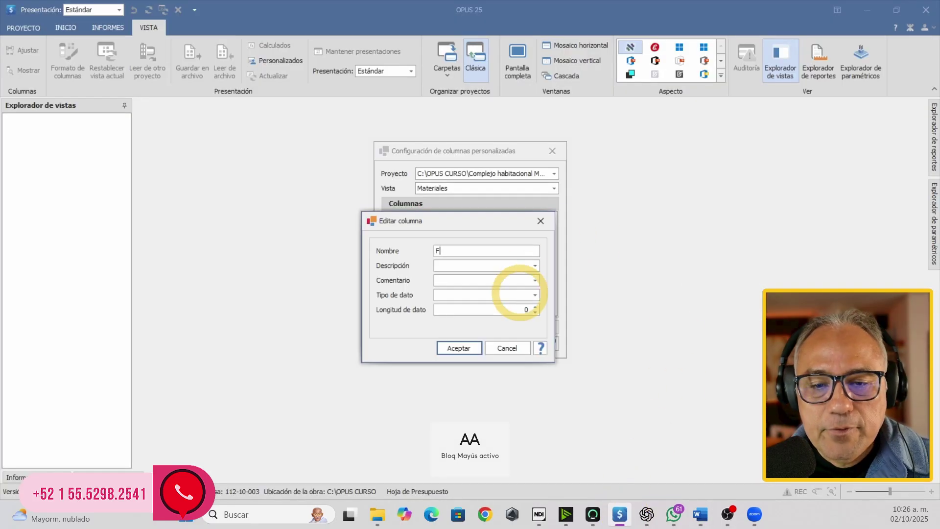
key(Caps_Lock)
text(actura)
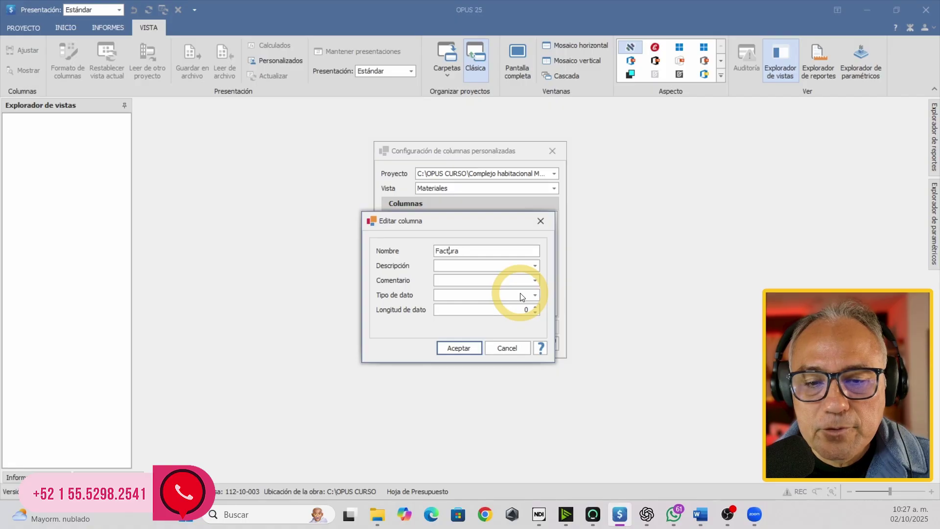
key(Left)
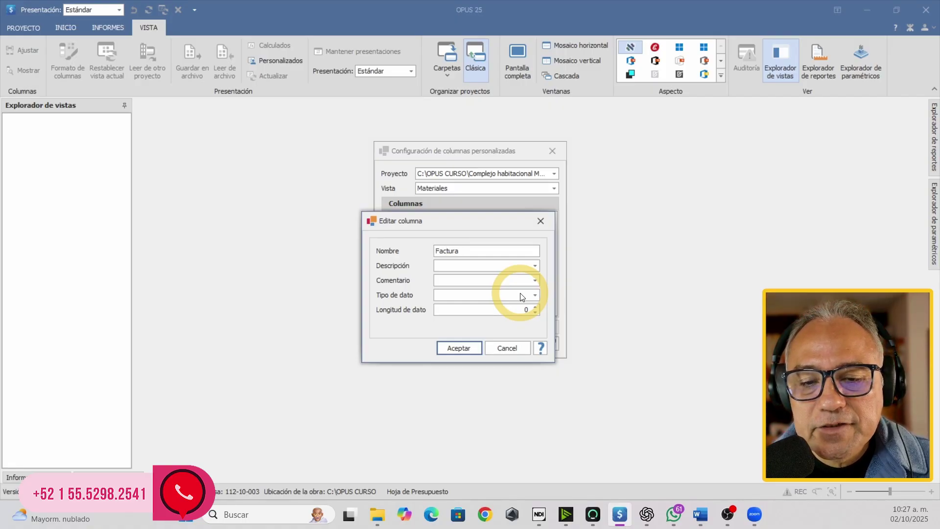
- Try an underscore and a dollar sign at the end of the column name, and remove both
text(r)
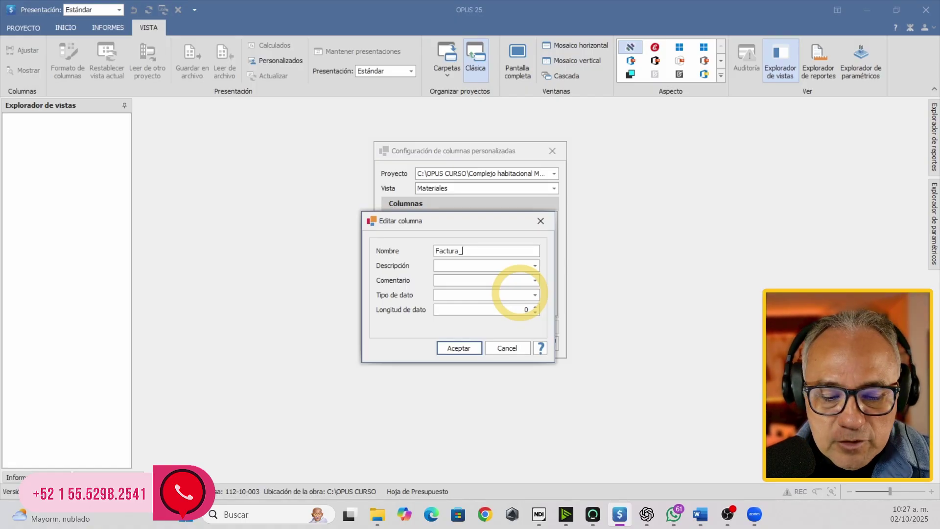
text($)
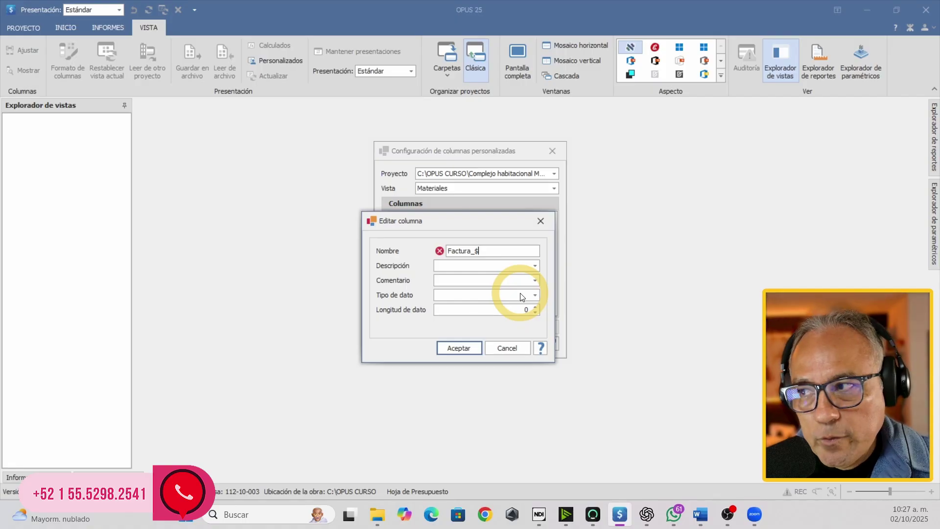
key(BackSpace)
key(BackSpace)
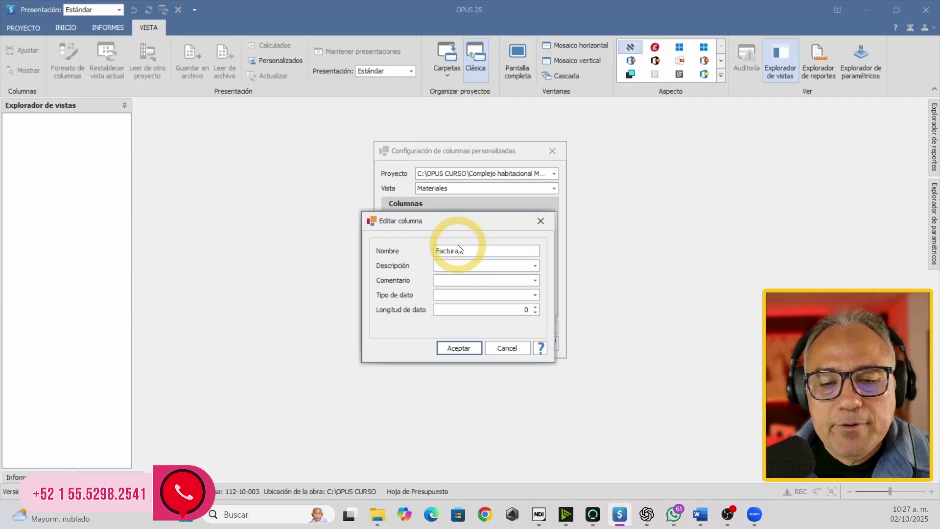
- Enter the column description "Se indica la factura de compra del material"
click(473, 265)
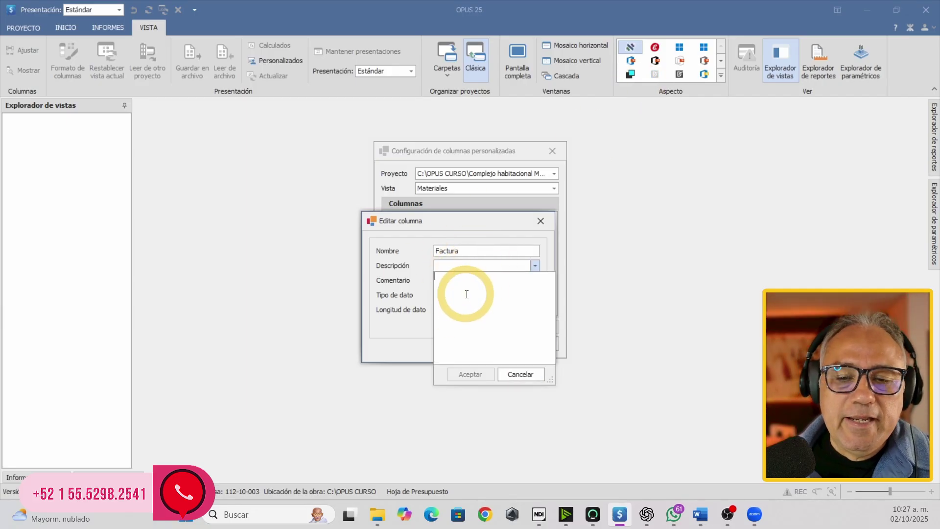
key(Caps_Lock)
text(Se )
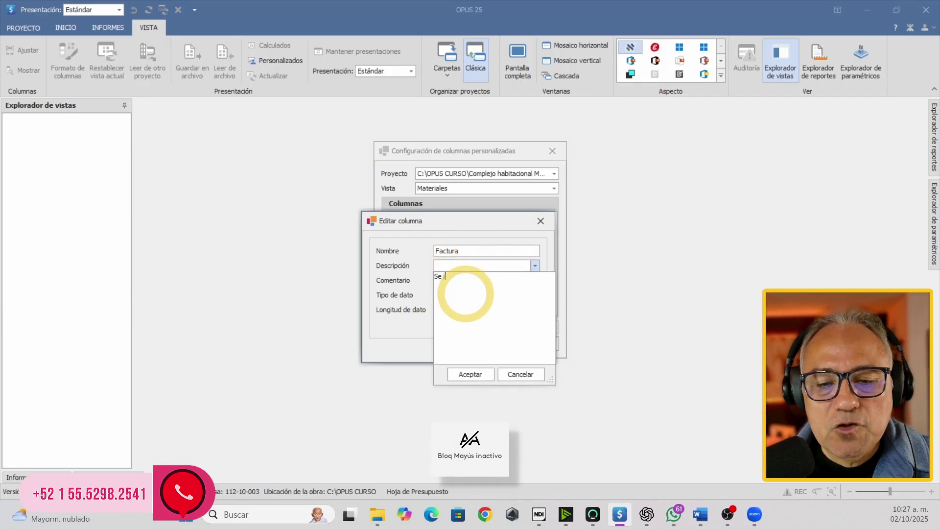
text(infi)
key(BackSpace)
key(BackSpace)
text(dica)
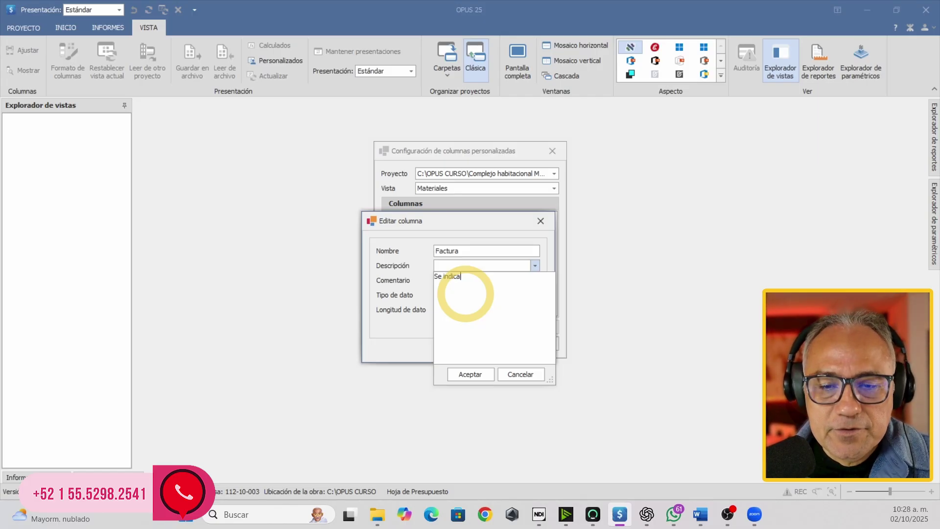
text( la factur)
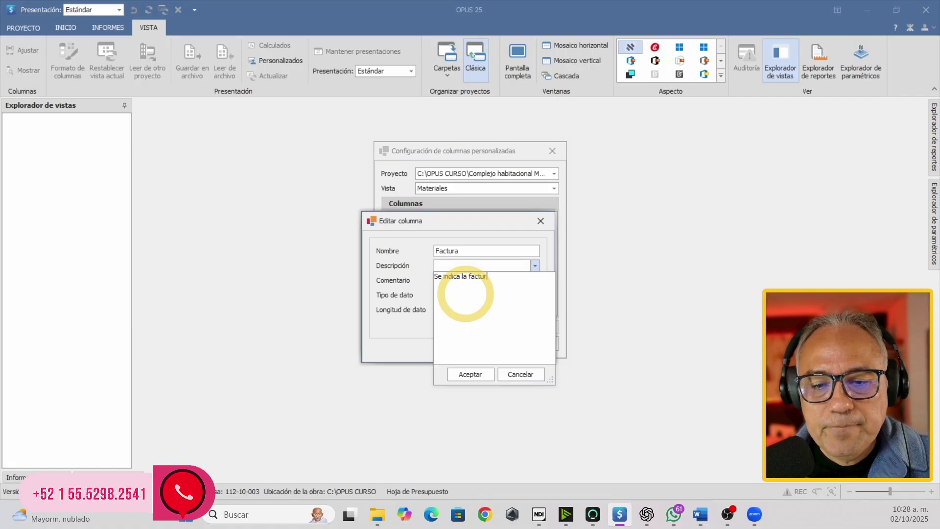
text(a de compra del )
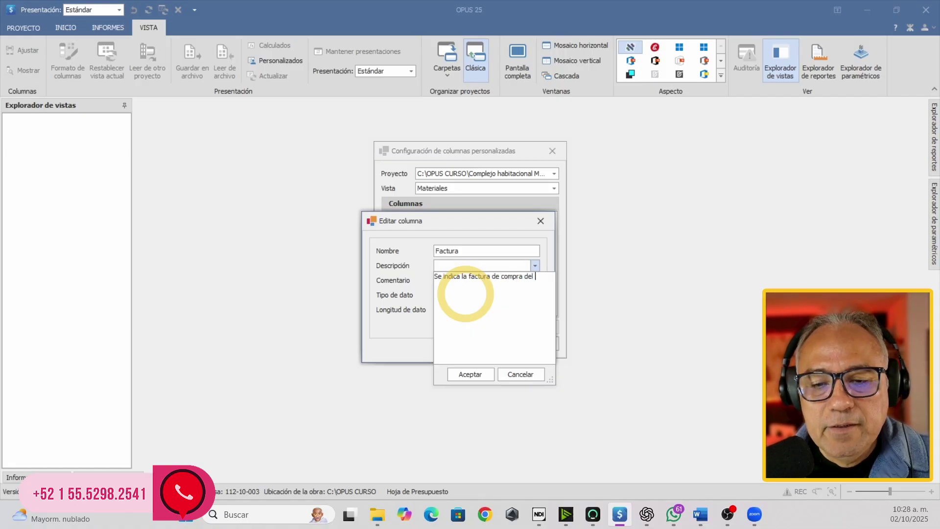
text(material)
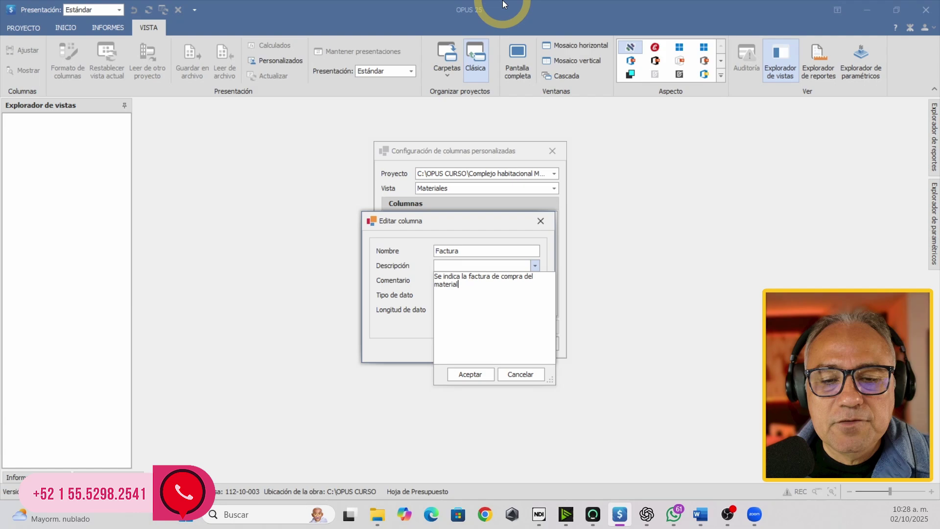
click(471, 374)
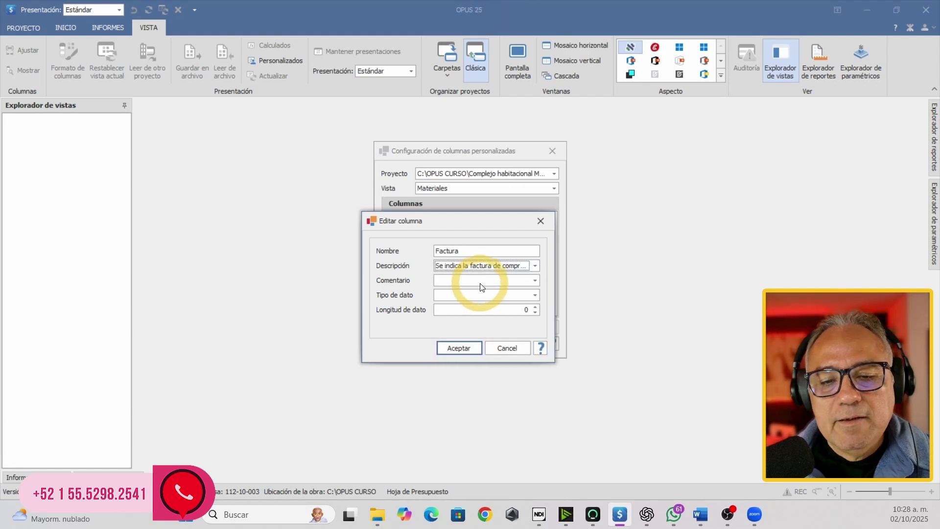
- Enter the column comment "Requisito para cobro de estimaciones"
click(479, 280)
click(466, 320)
text(Re)
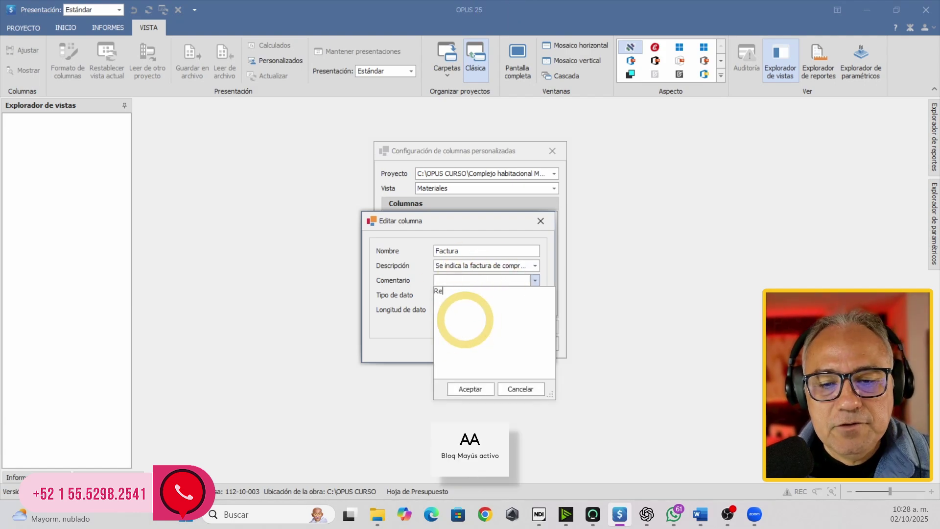
key(Caps_Lock)
text(quisito para con)
text(ro de e)
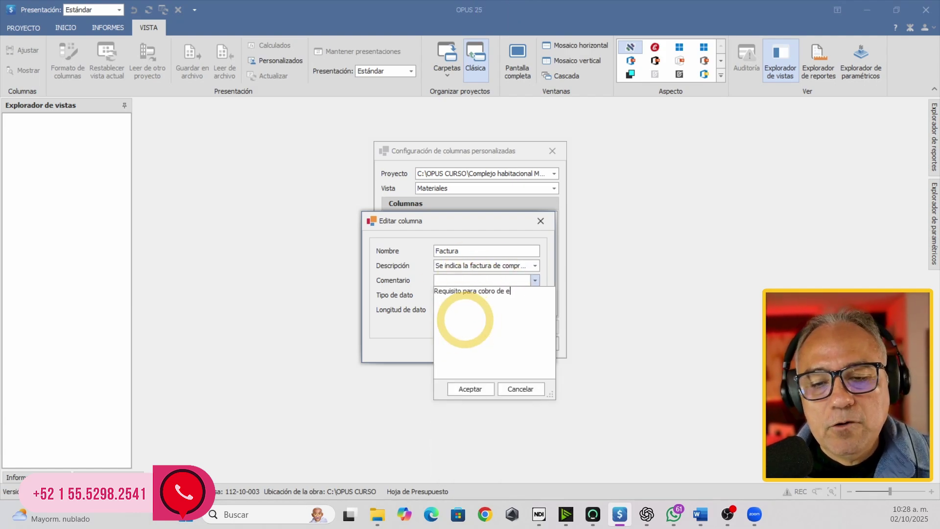
text(stimaciones)
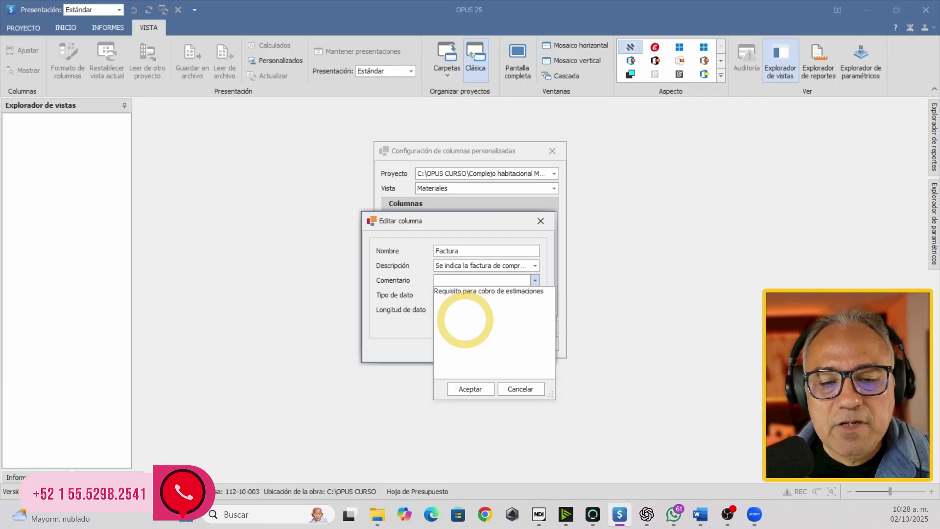
click(430, 307)
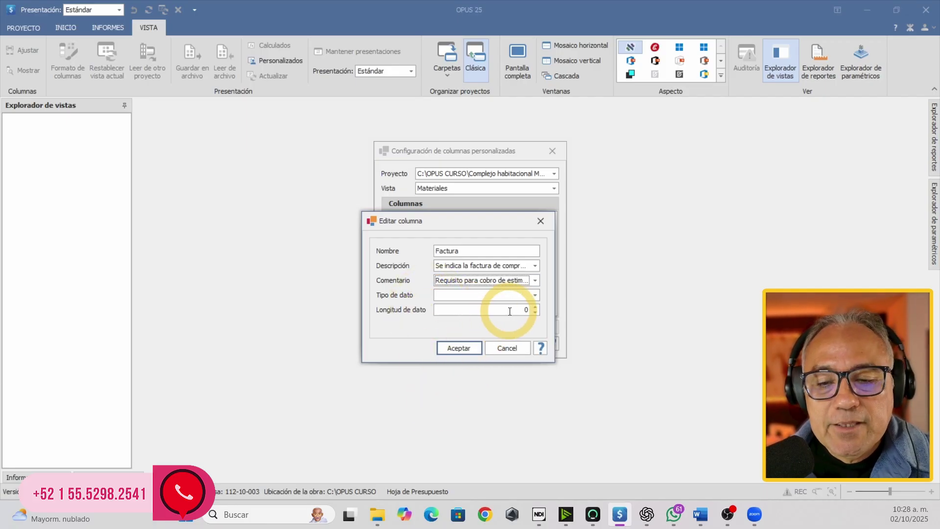
- Review the available data types and choose Cadena de caracteres for the Factura column
drag(494, 223, 481, 174)
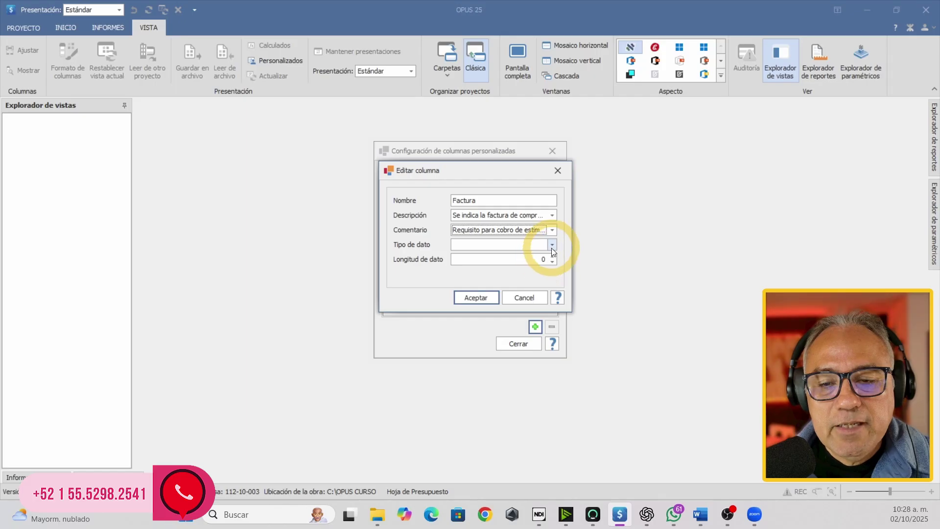
click(552, 244)
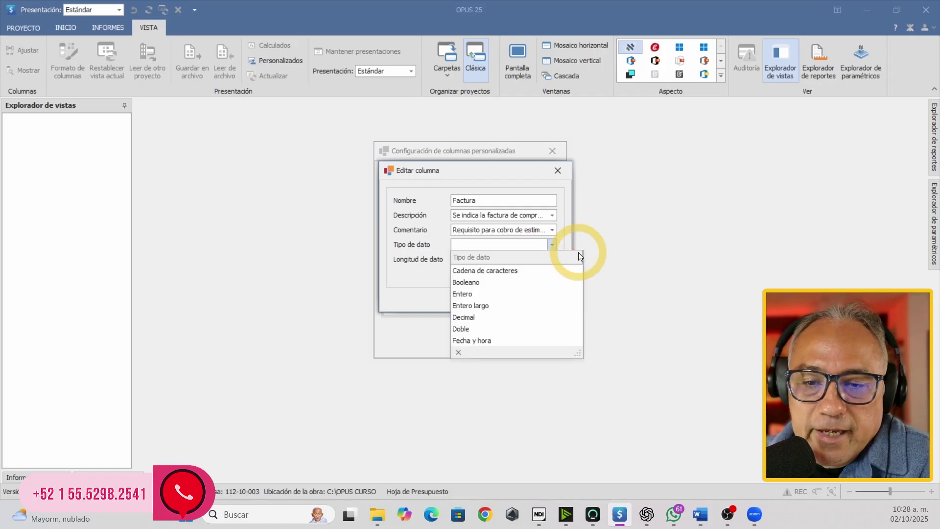
drag(578, 353, 529, 378)
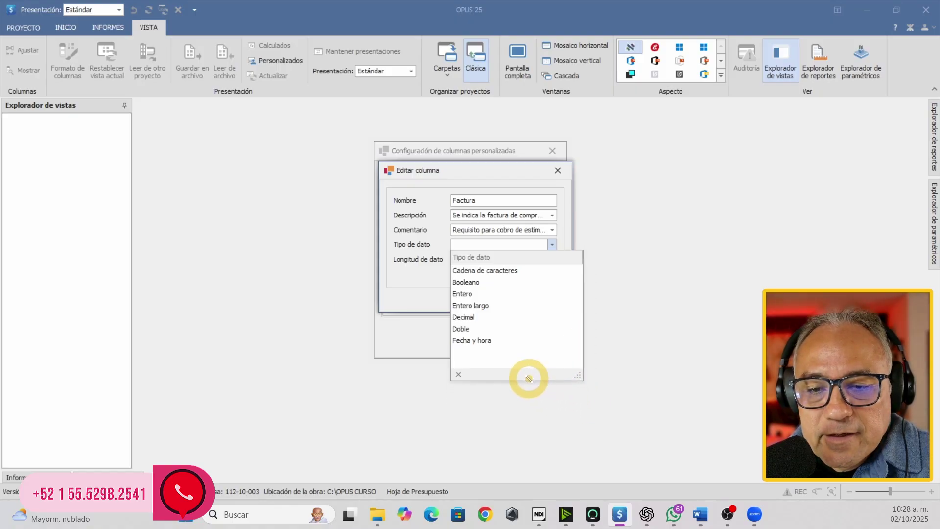
click(492, 272)
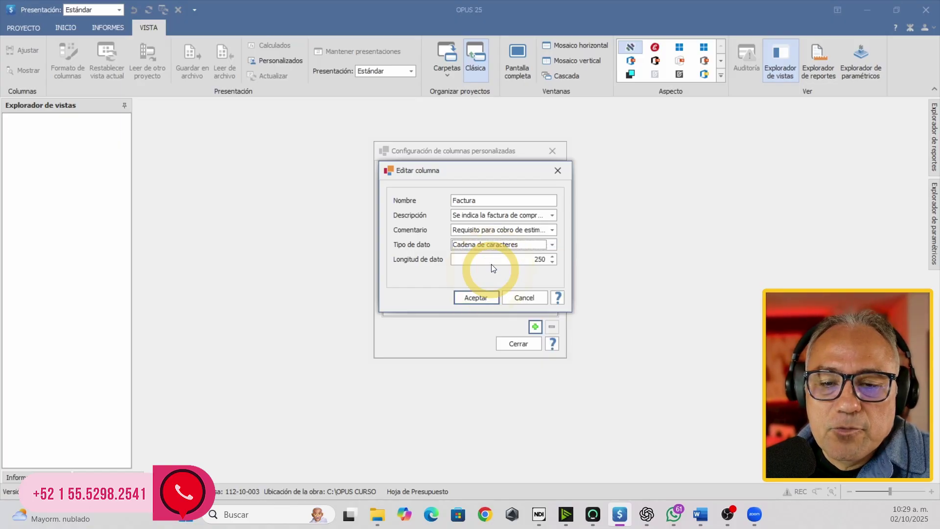
drag(532, 259, 545, 261)
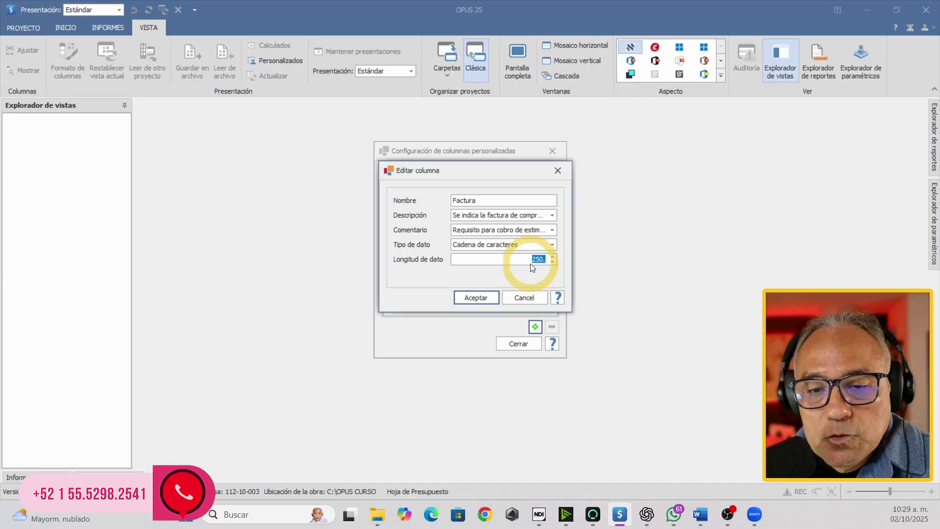
click(487, 247)
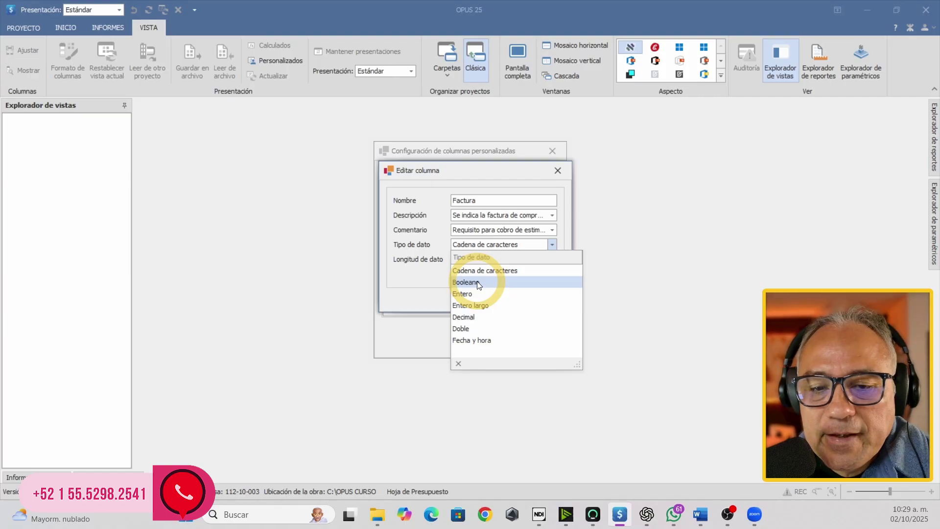
click(498, 268)
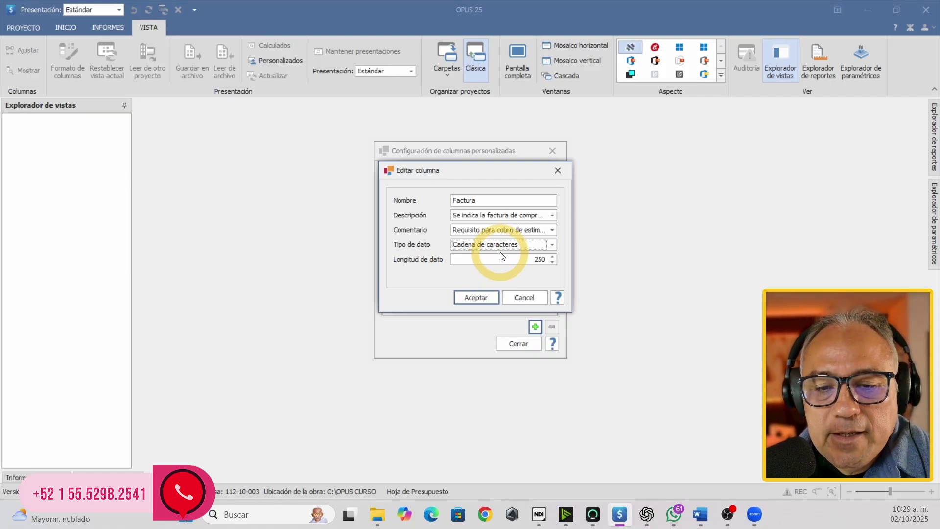
- Keep Cadena de caracteres as the column's data type and set its data length to 20
click(501, 250)
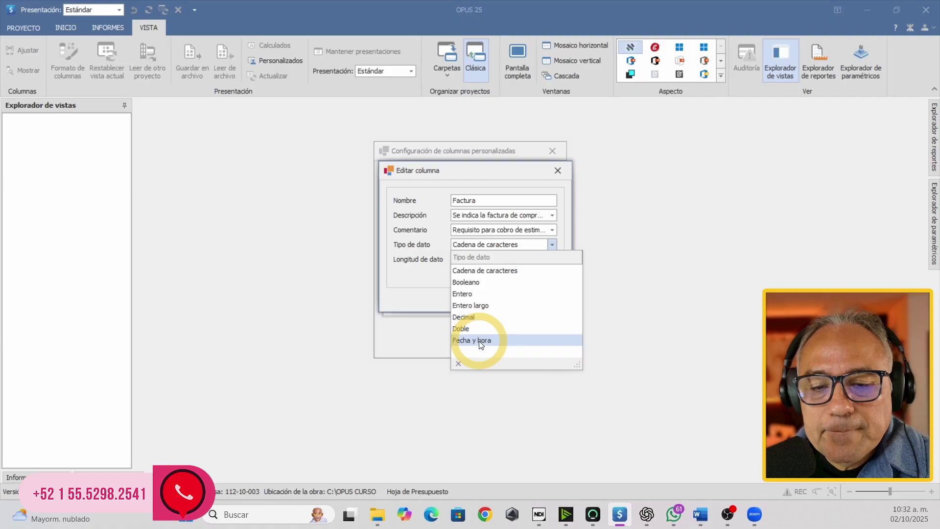
click(515, 271)
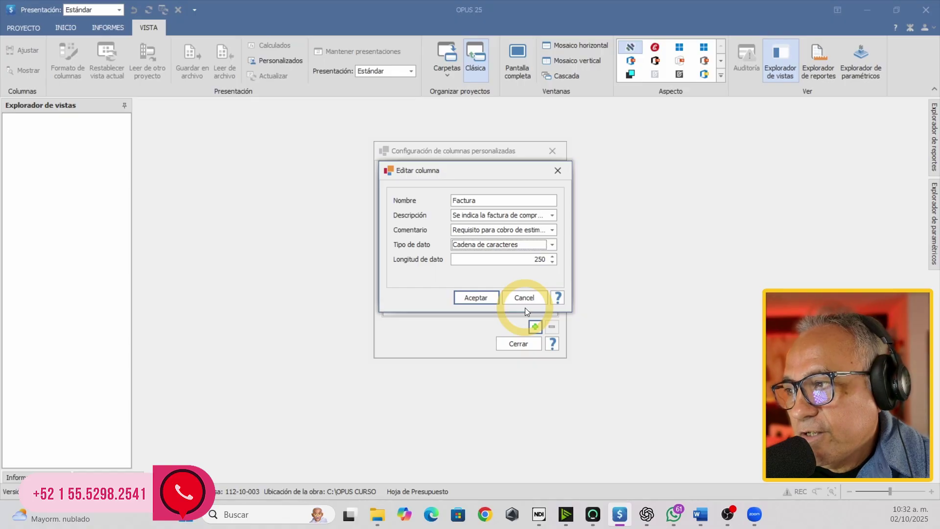
click(531, 259)
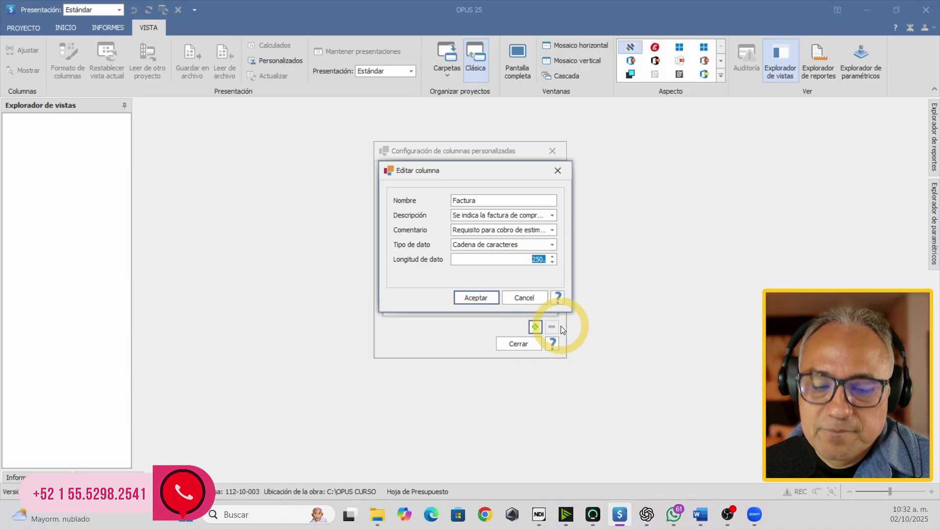
text(20)
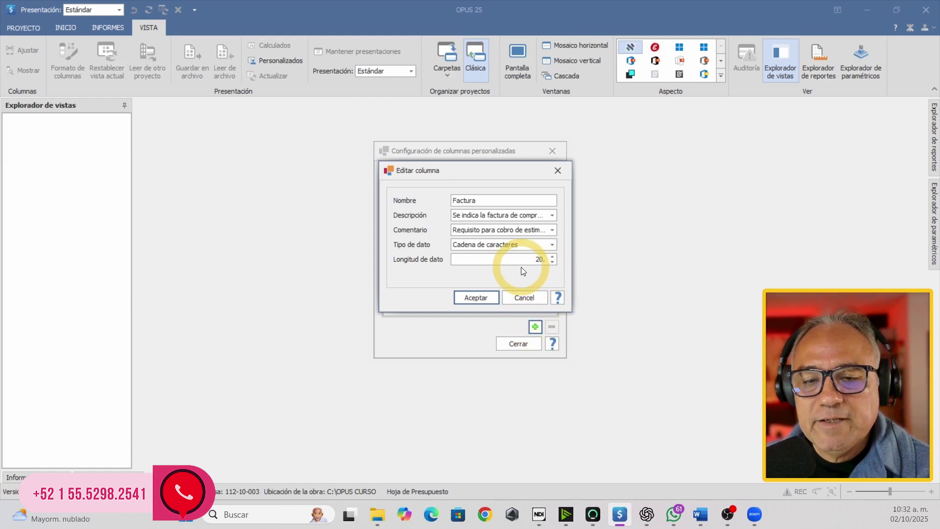
- Save the Factura column and check the OC column in the Word invoice table, returning to OPUS
click(475, 297)
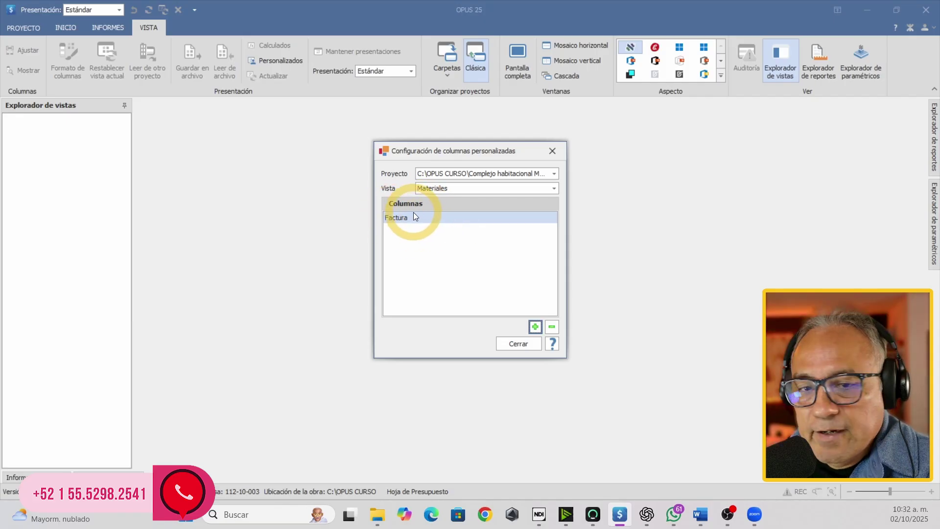
click(701, 514)
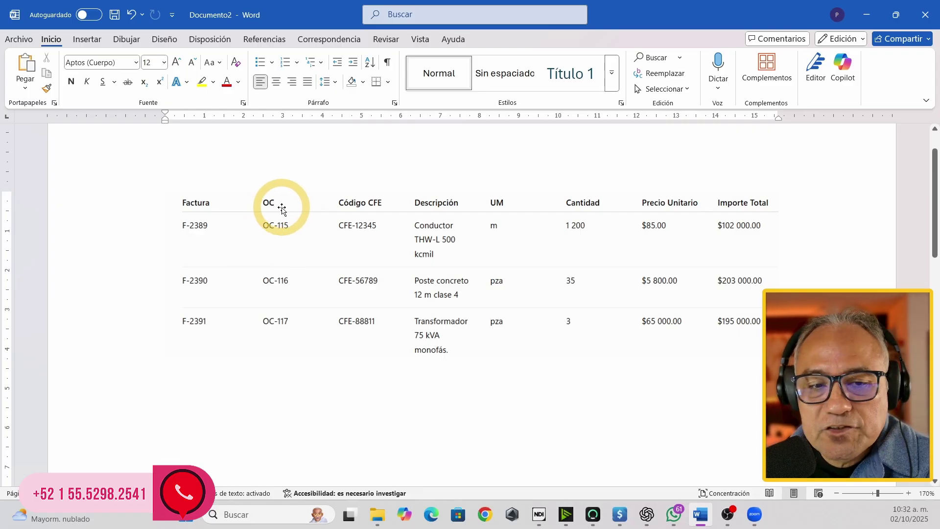
click(620, 514)
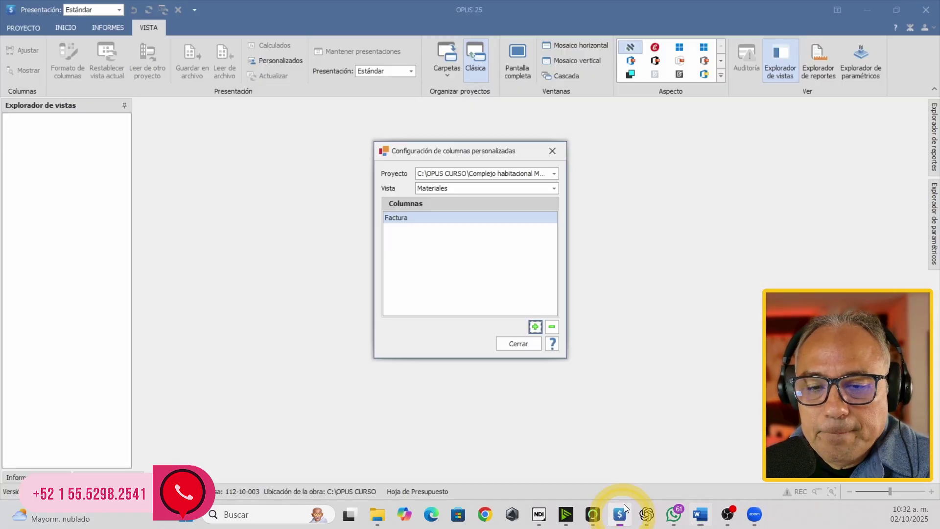
- Start a second custom column for the Materiales view and name it Orden_compra
click(535, 327)
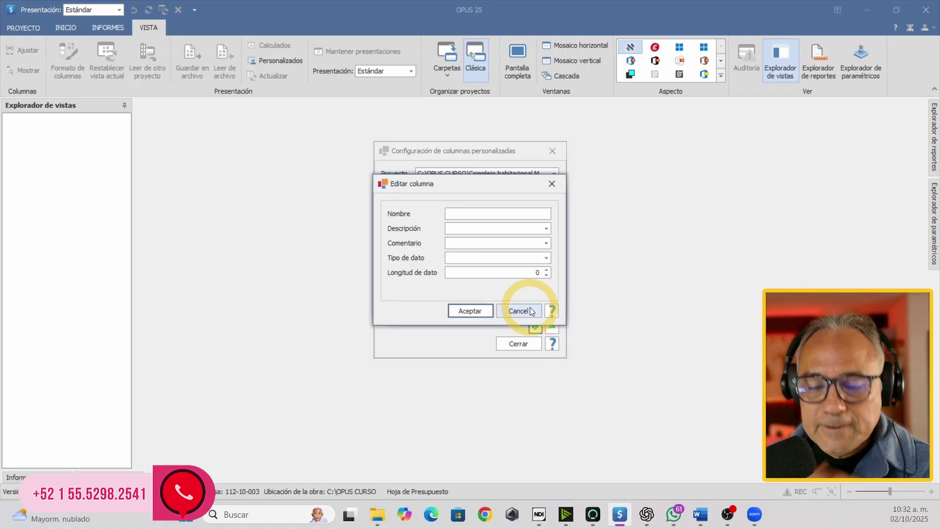
text(O)
key(Caps_Lock)
text(rden)
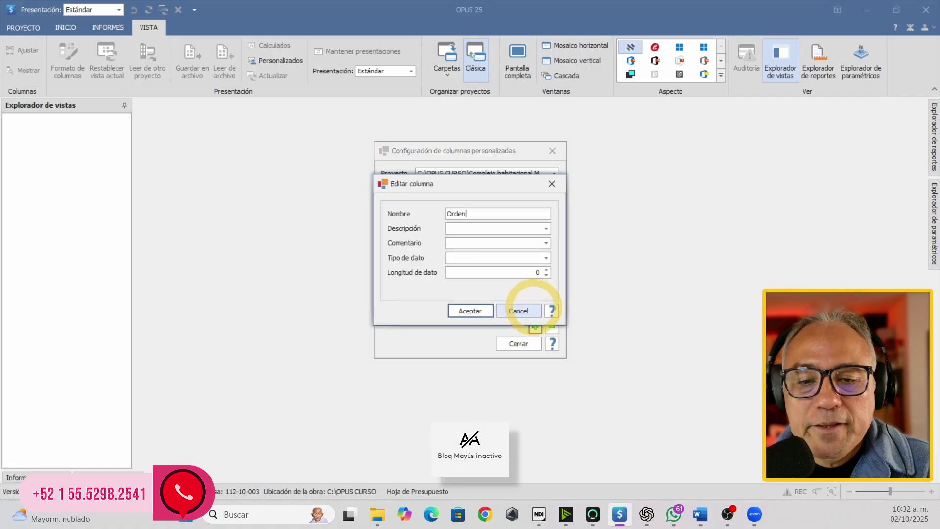
text(_)
key(Caps_Lock)
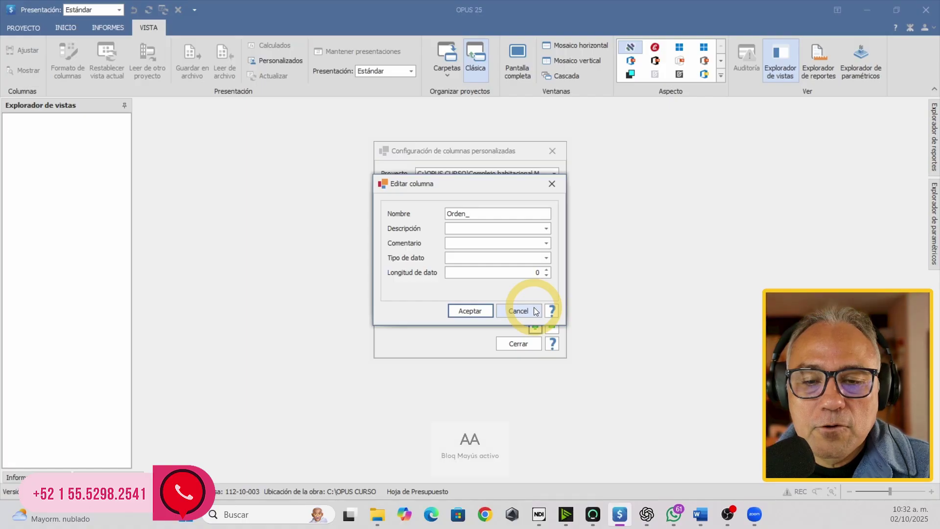
key(Caps_Lock)
text(compra)
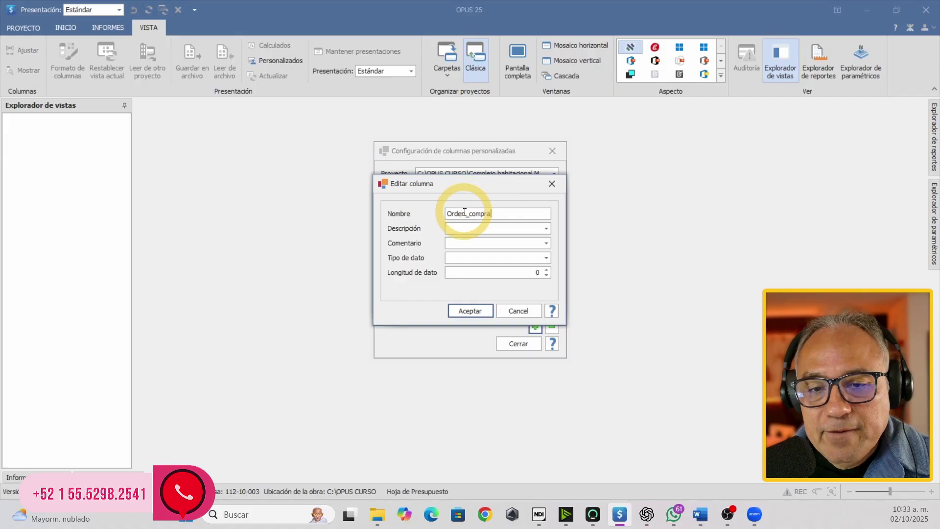
drag(465, 213, 469, 213)
click(648, 504)
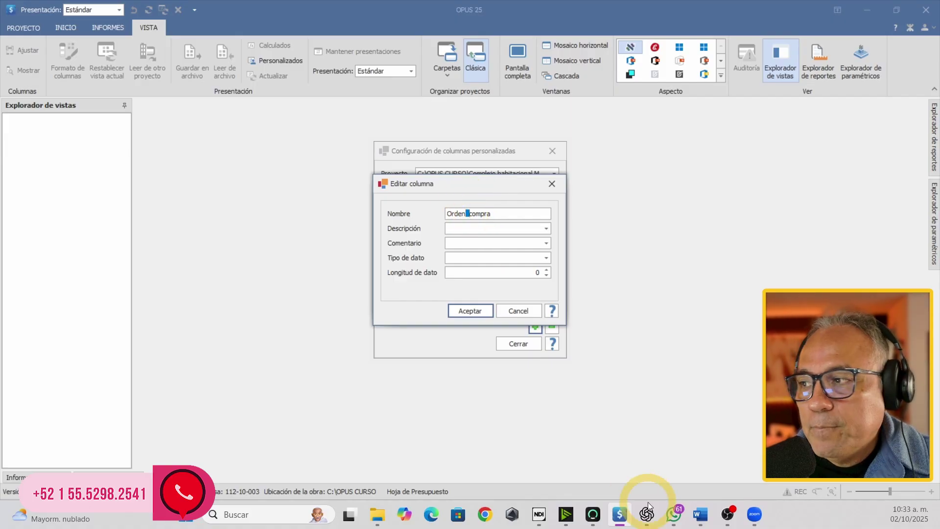
drag(503, 210, 454, 215)
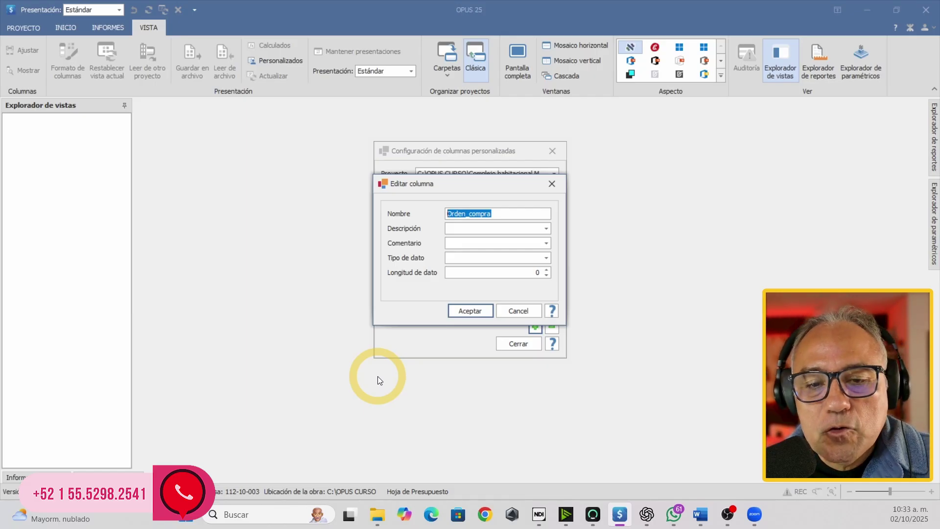
- Leave the Orden_compra description empty, set its data type to Cadena de caracteres with length 20, and save the column
click(477, 229)
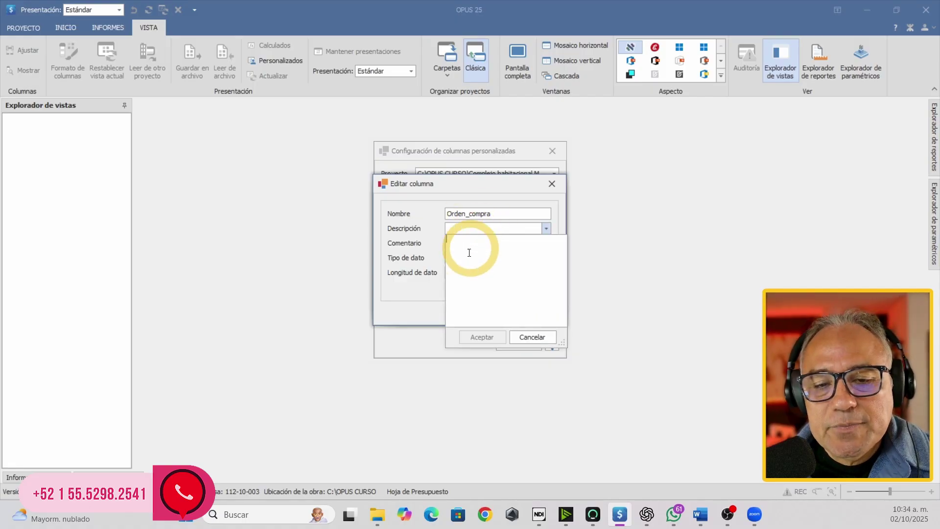
click(443, 257)
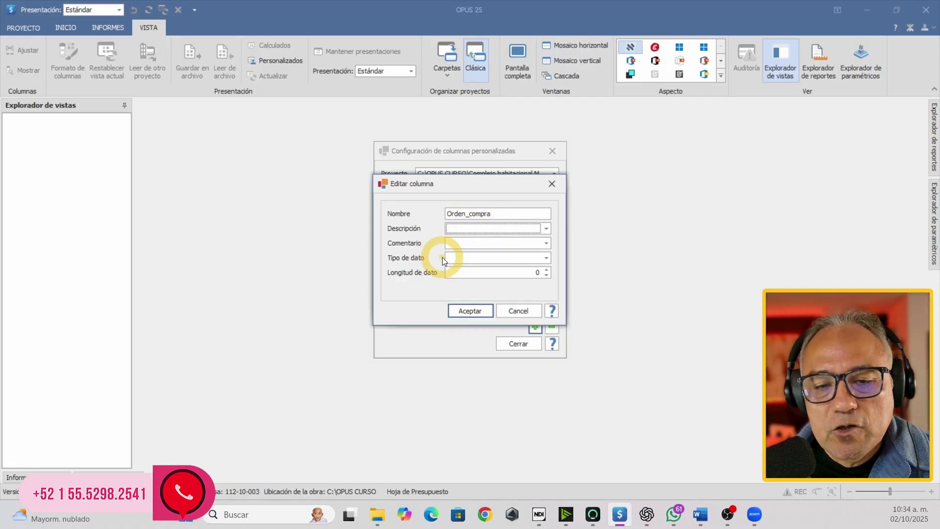
click(543, 260)
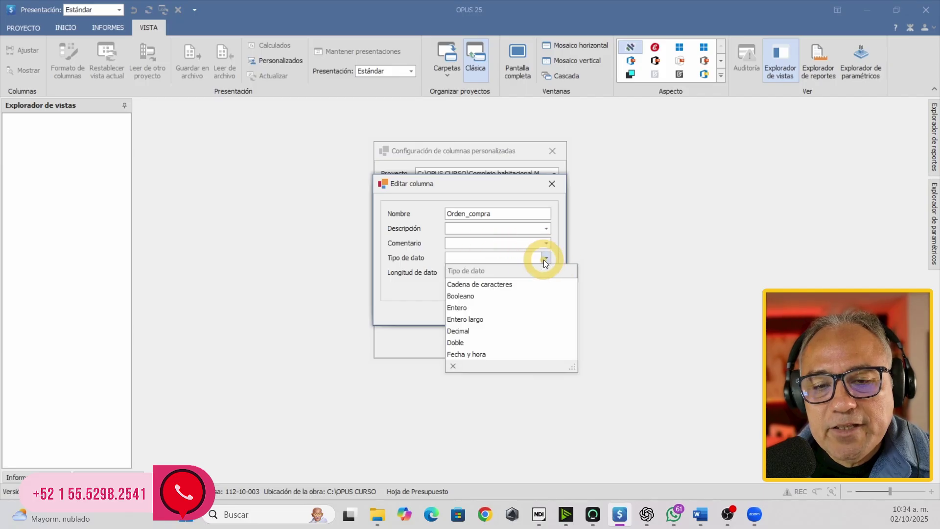
click(486, 283)
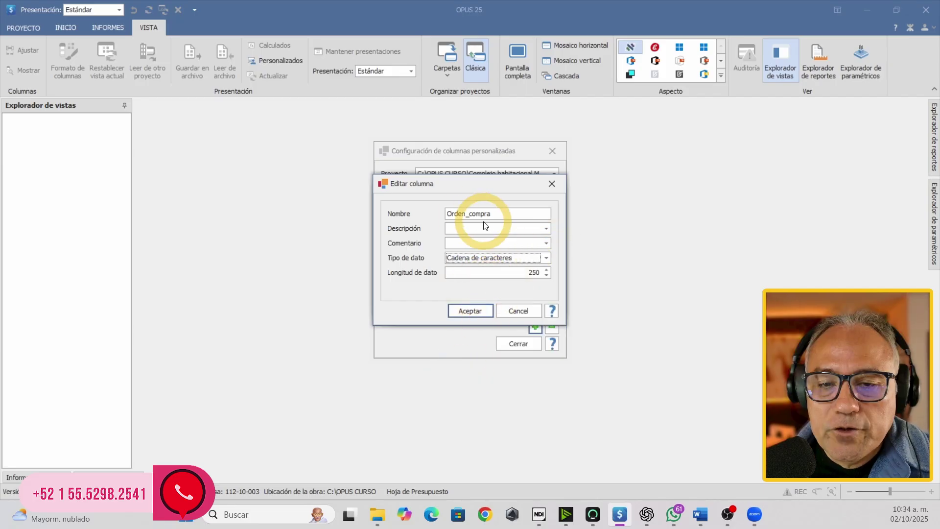
click(547, 273)
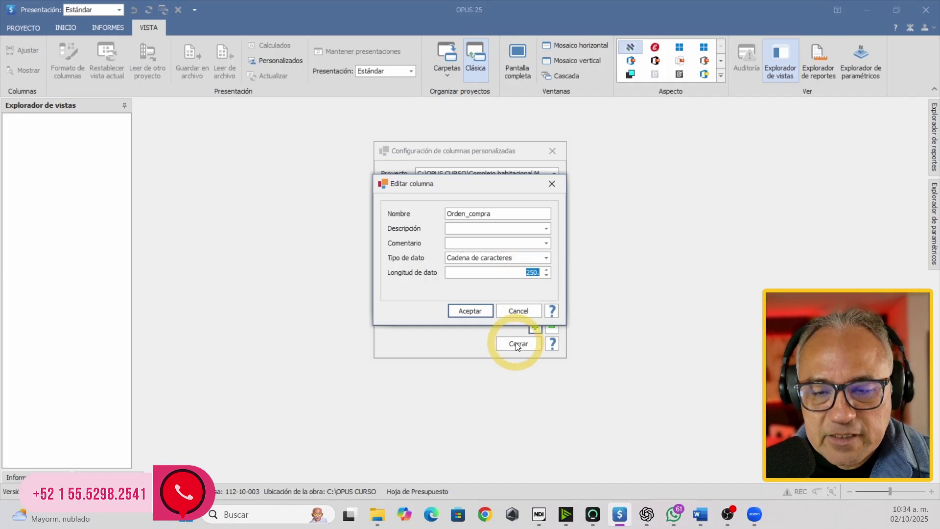
text(20)
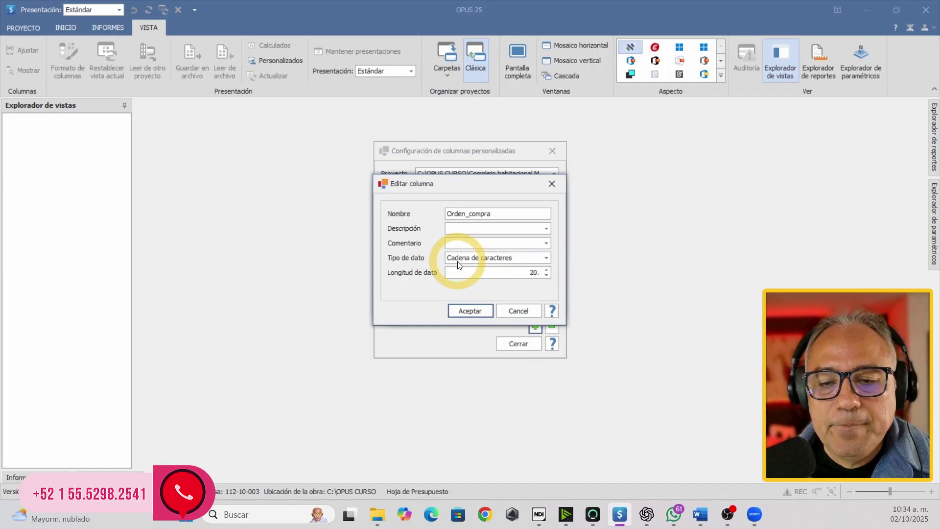
click(470, 310)
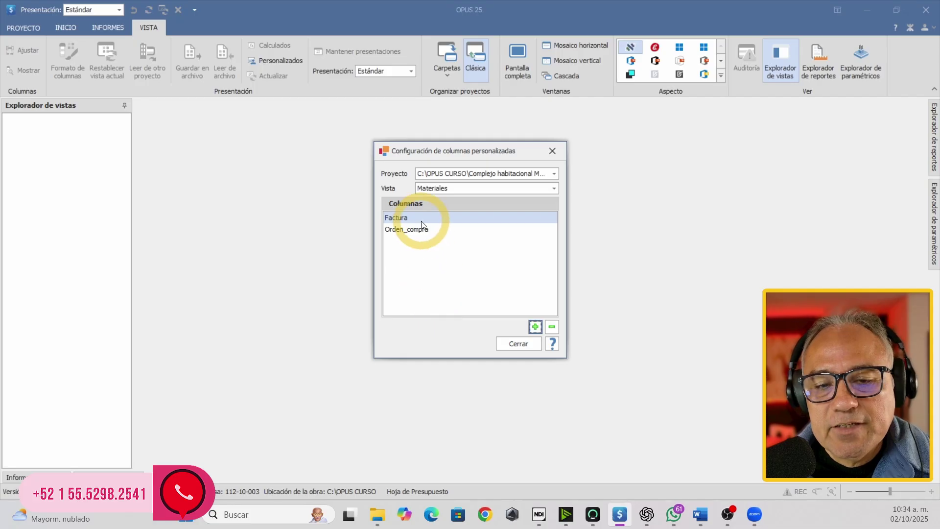
click(421, 230)
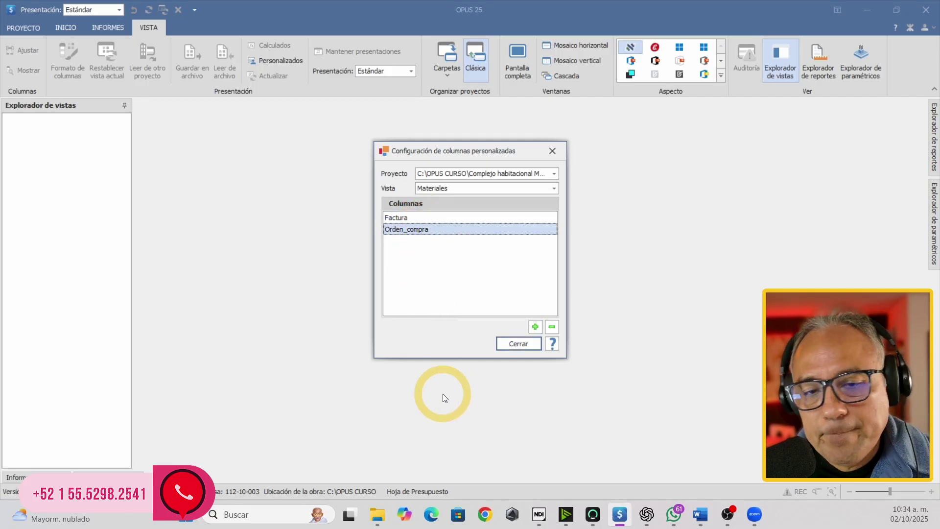
- Check the remaining column headings of the invoice table in Word and return to OPUS
mouse_move(701, 514)
click(717, 412)
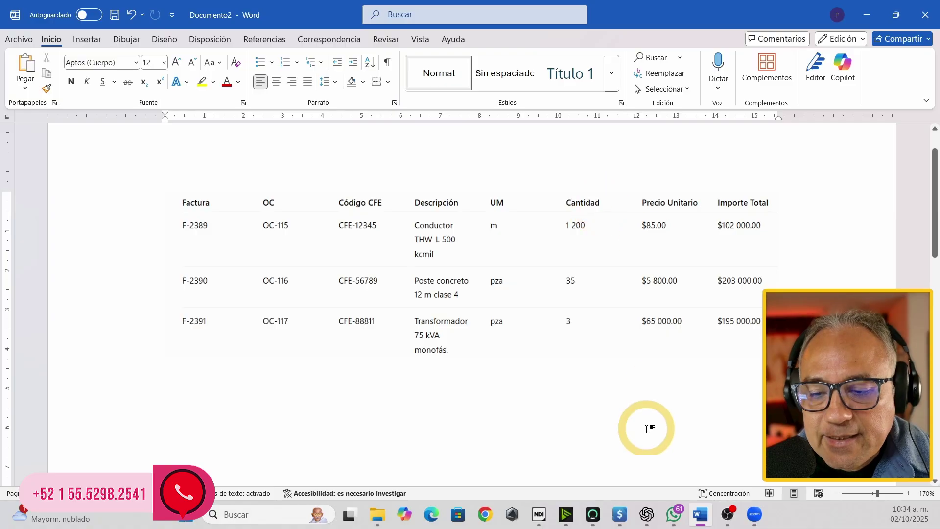
mouse_move(754, 517)
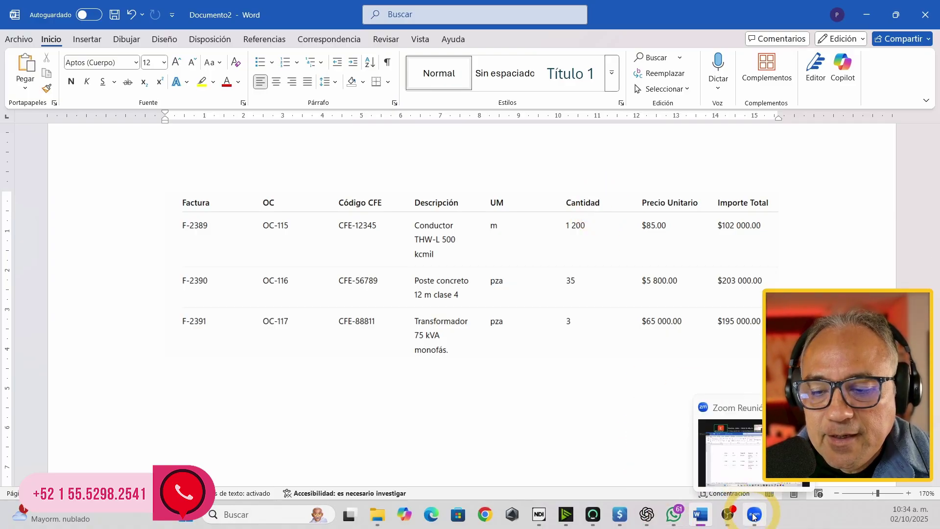
click(619, 514)
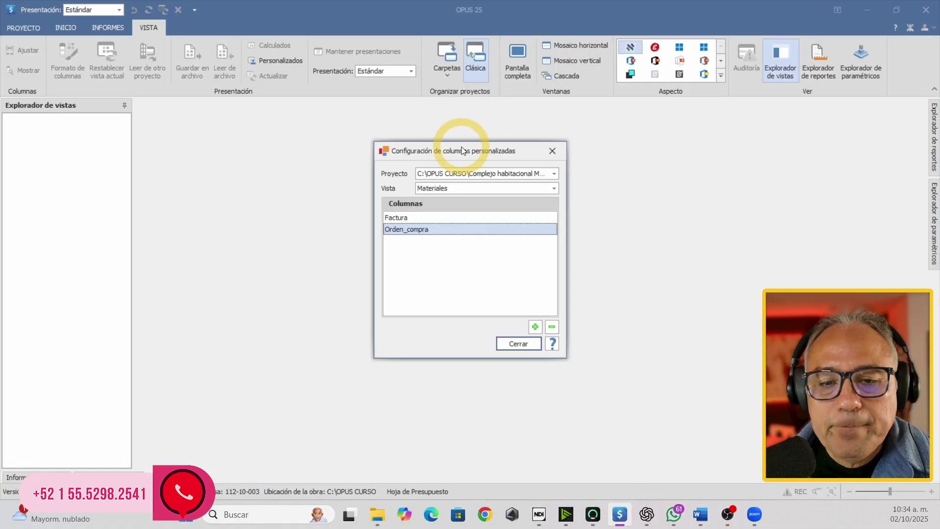
click(535, 327)
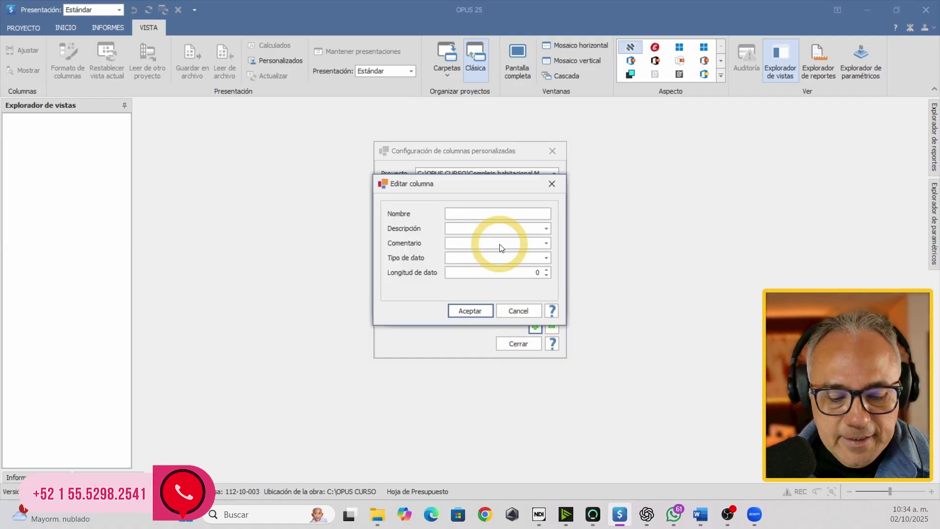
text(Ca)
key(Caps_Lock)
key(Caps_Lock)
text(nt)
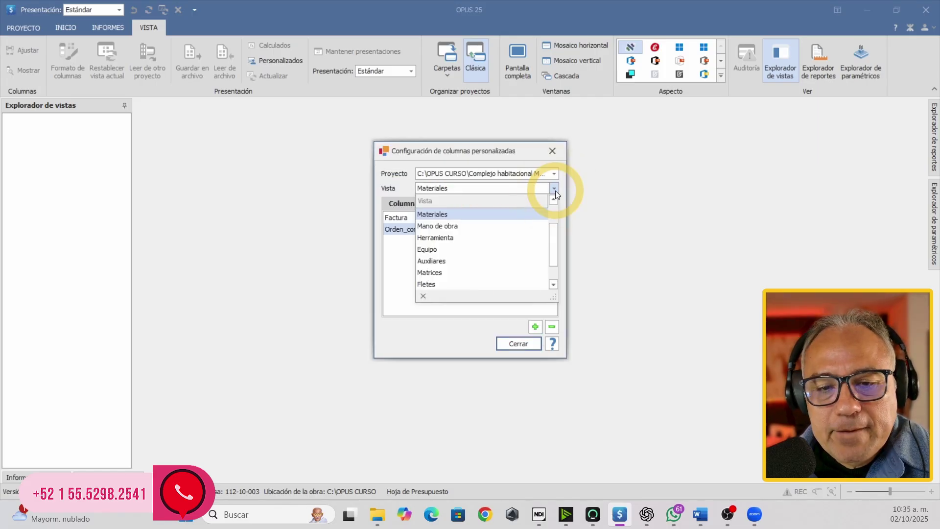
- Review the available views, keep Materiales selected, and check the Cantidad column in the Word invoice table
scroll(555, 279, down, 2)
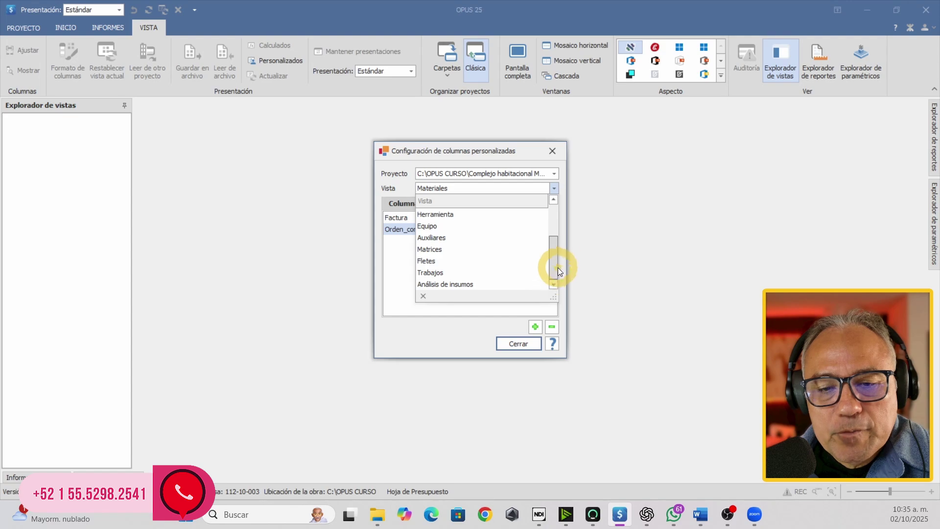
drag(558, 270, 563, 227)
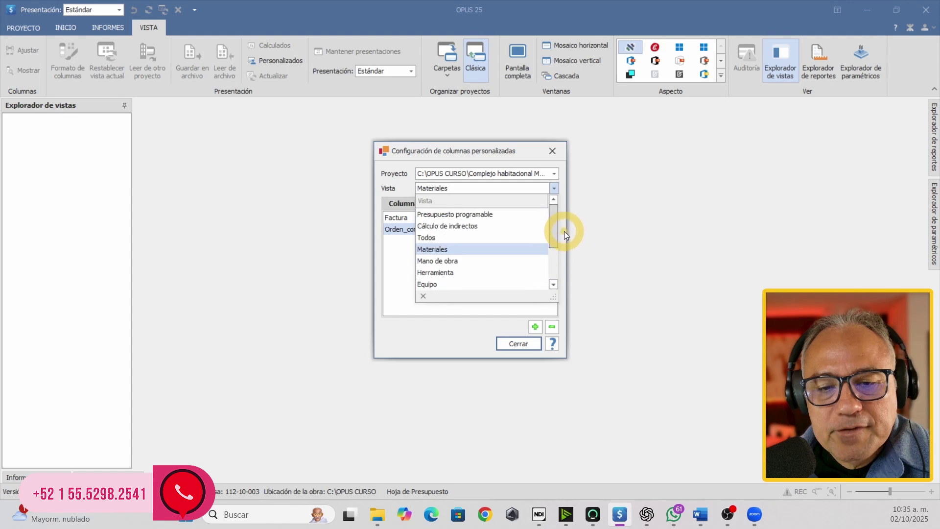
click(462, 249)
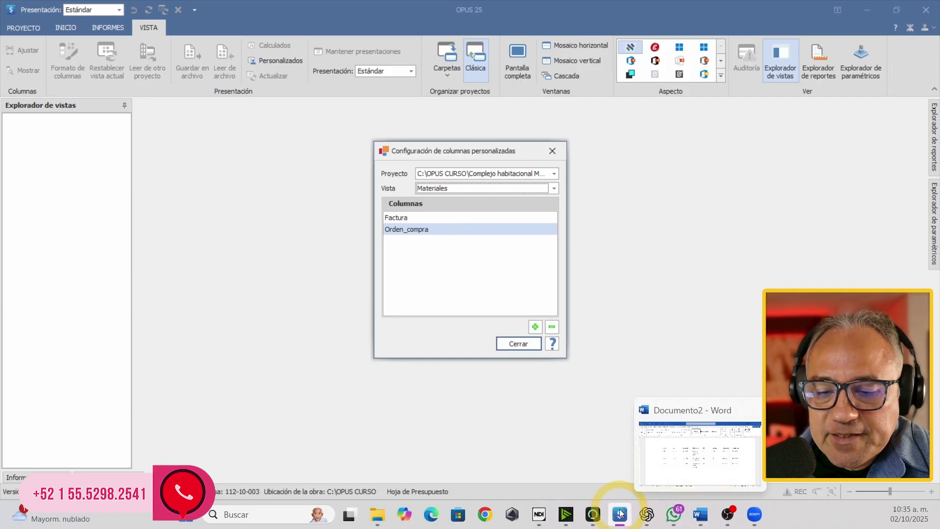
click(685, 460)
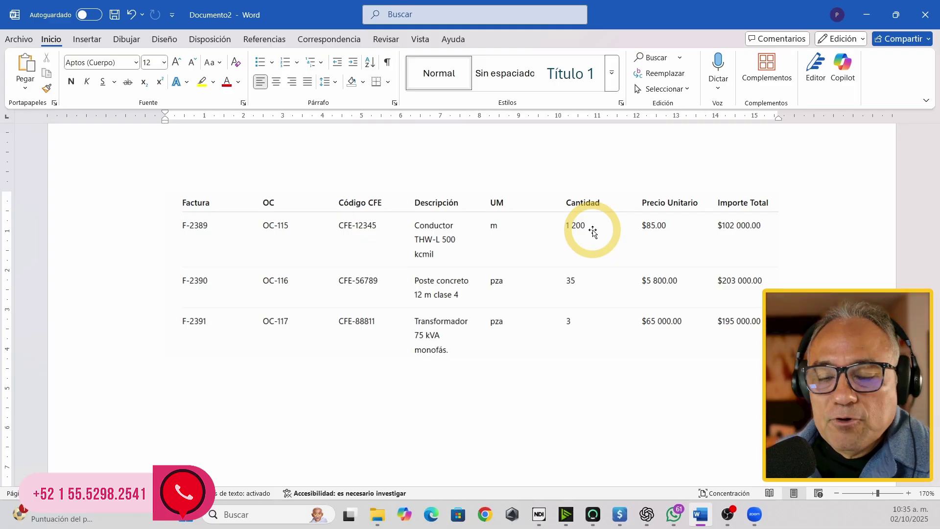
click(620, 515)
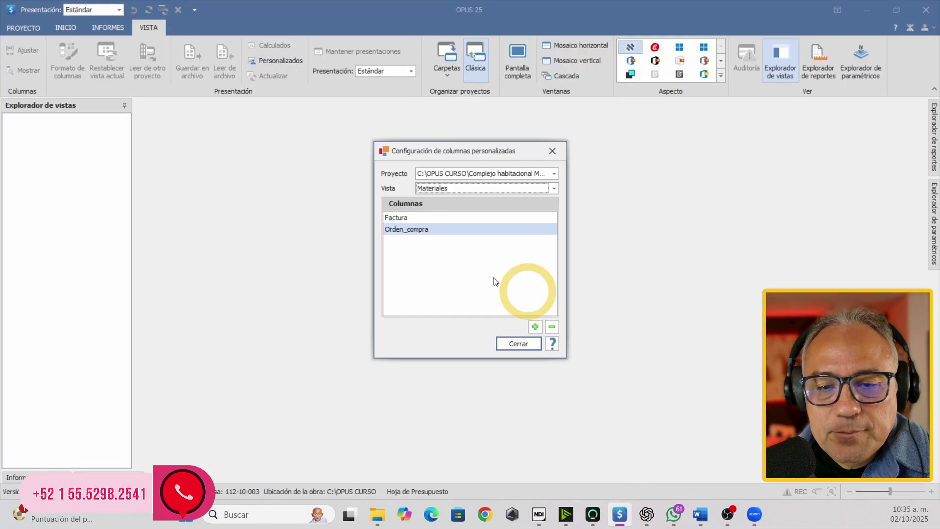
- Start a third custom column for the Materiales view and name it Cantidad_avanzada
click(535, 326)
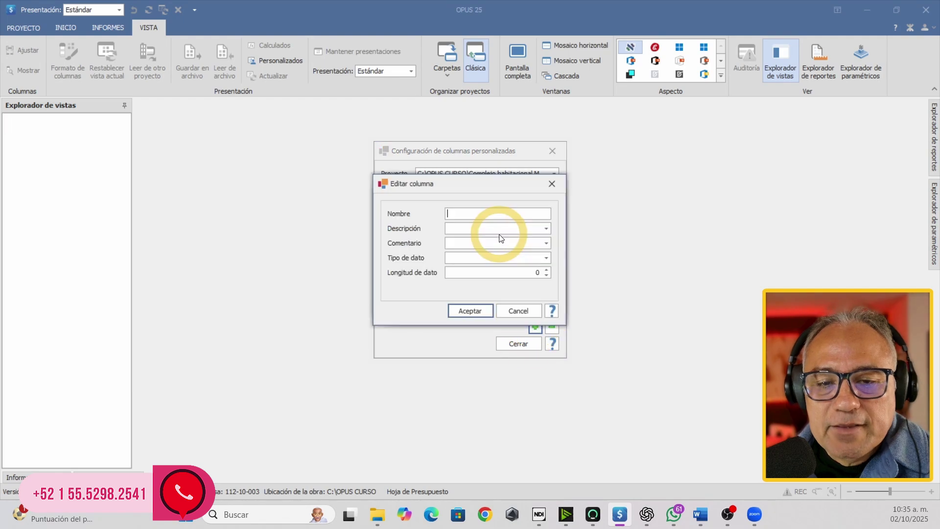
text(C)
key(Caps_Lock)
text(antidad)
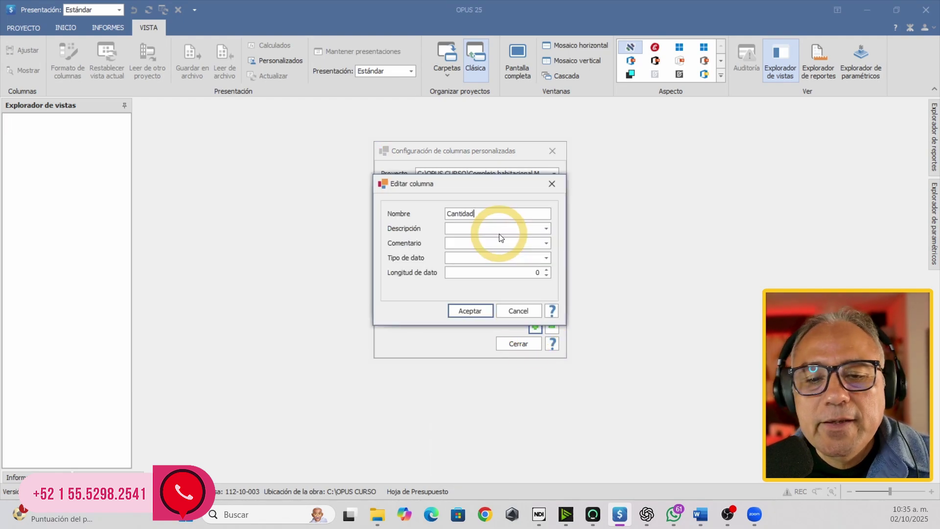
text(_)
key(Caps_Lock)
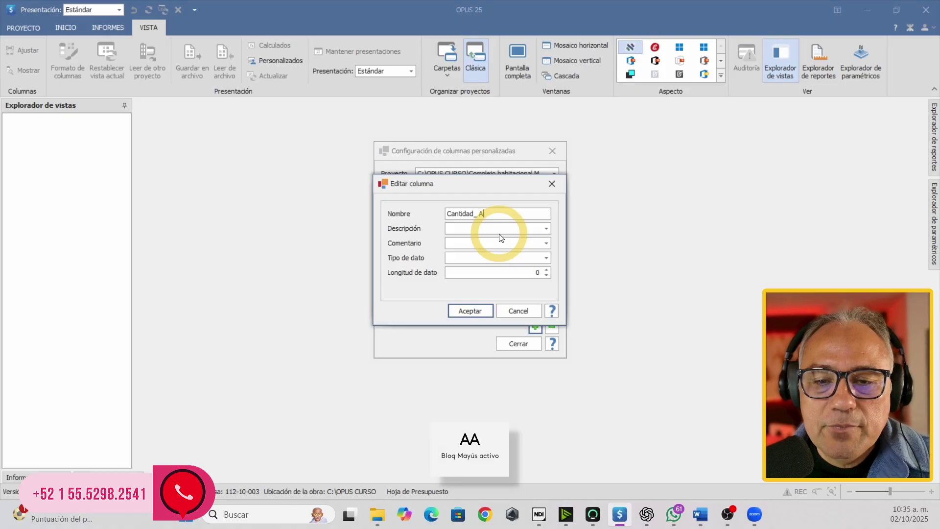
text(a)
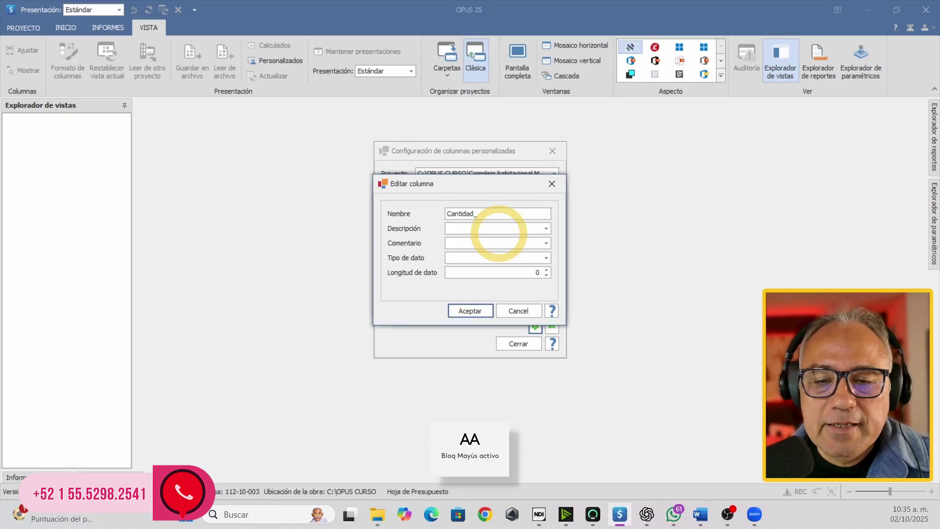
key(BackSpace)
key(Caps_Lock)
text(avanzada)
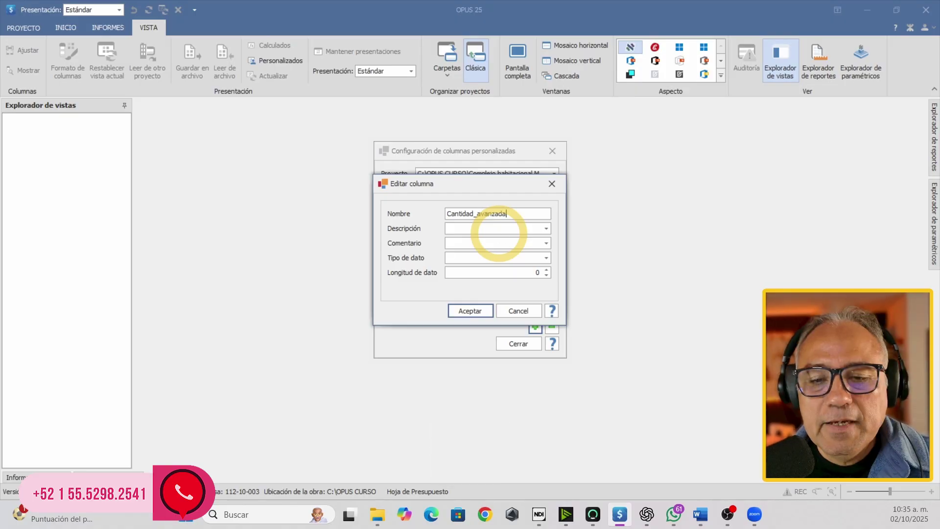
- Check the quantities in the Word invoice table, set the Cantidad_avanzada data type to Decimal, and save the column
click(547, 257)
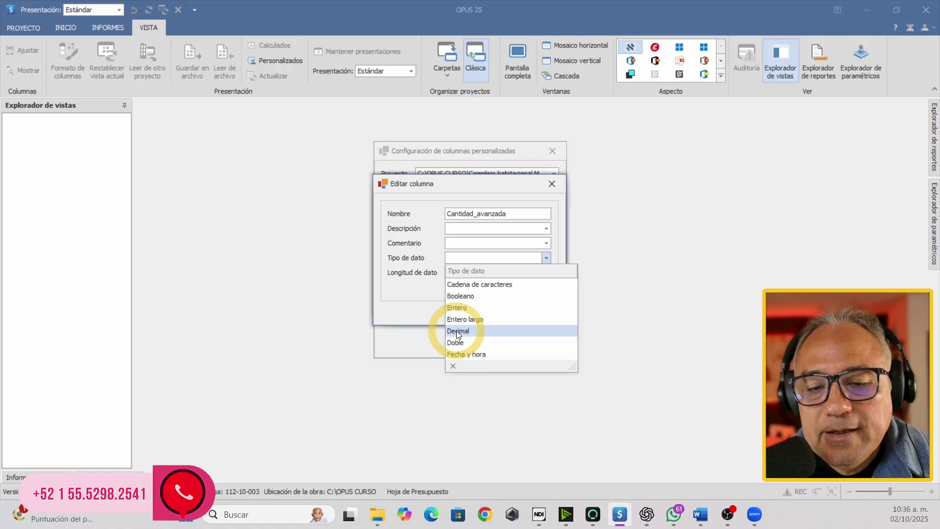
click(465, 308)
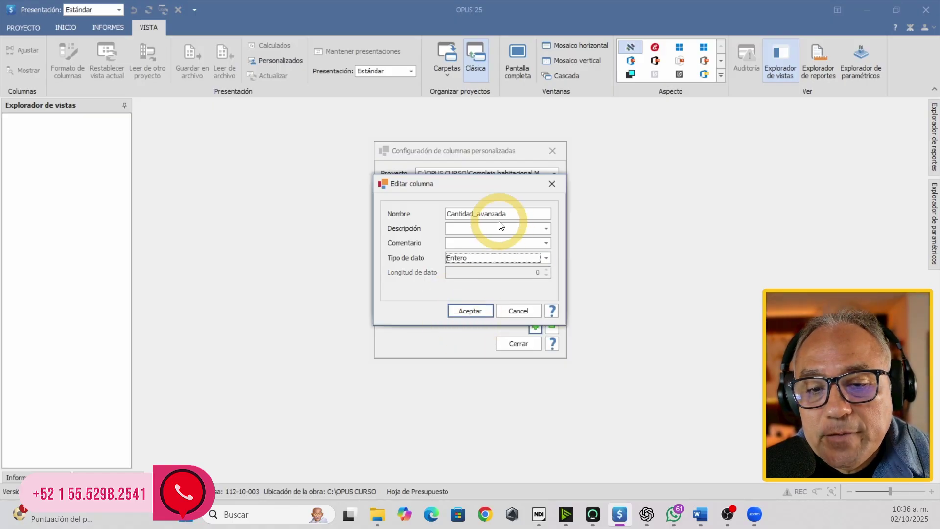
click(701, 514)
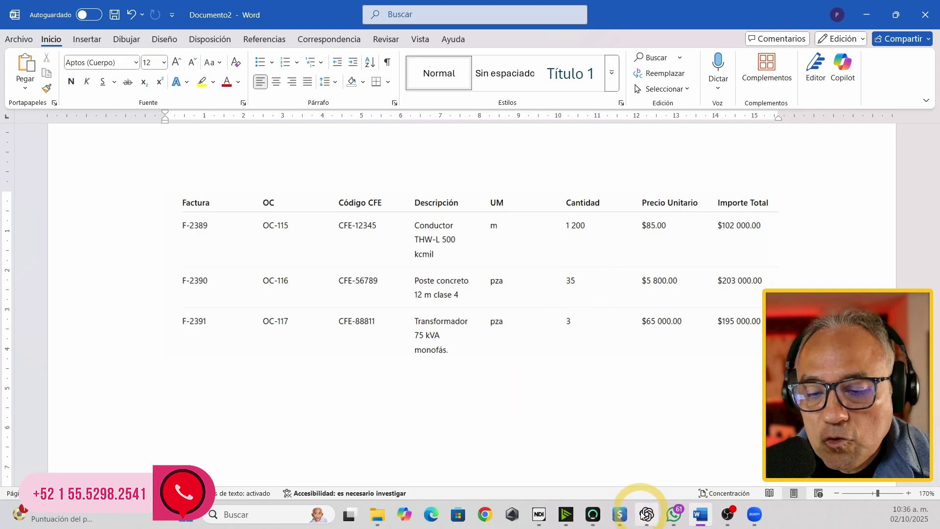
click(620, 514)
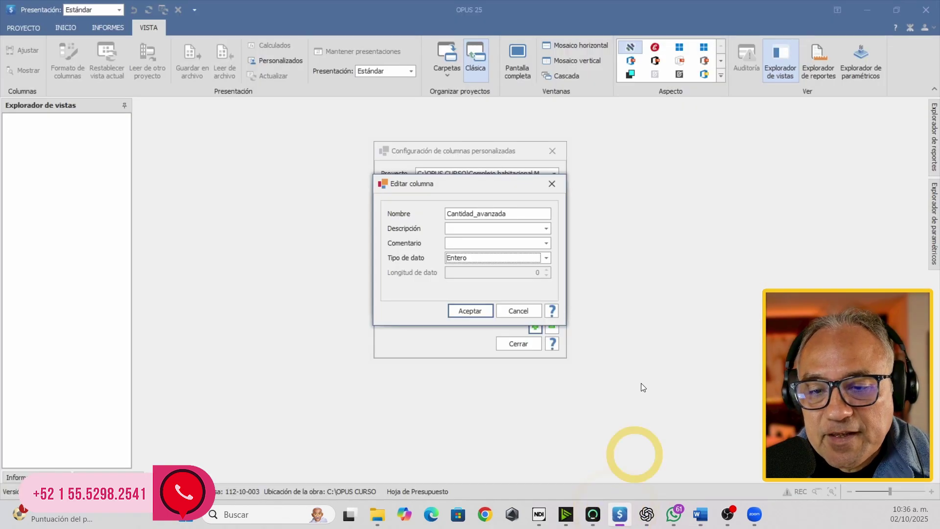
click(545, 258)
click(482, 333)
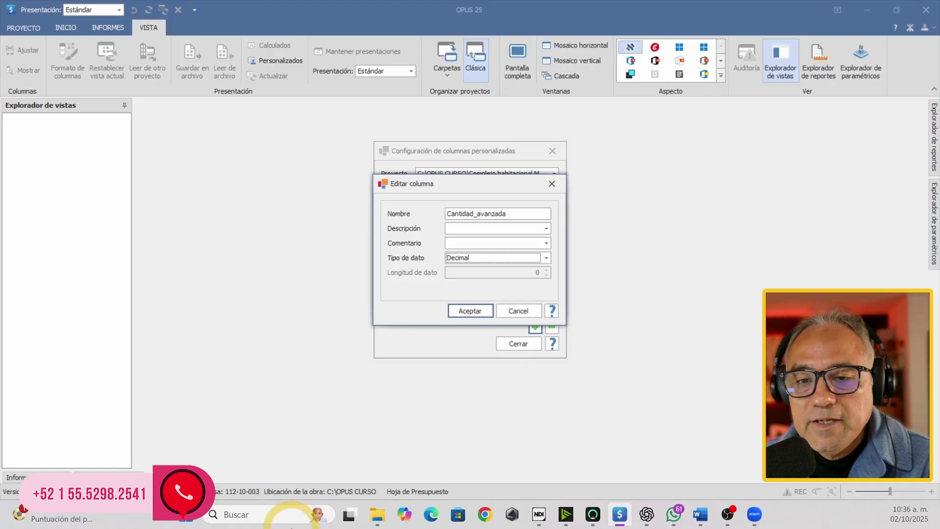
click(547, 257)
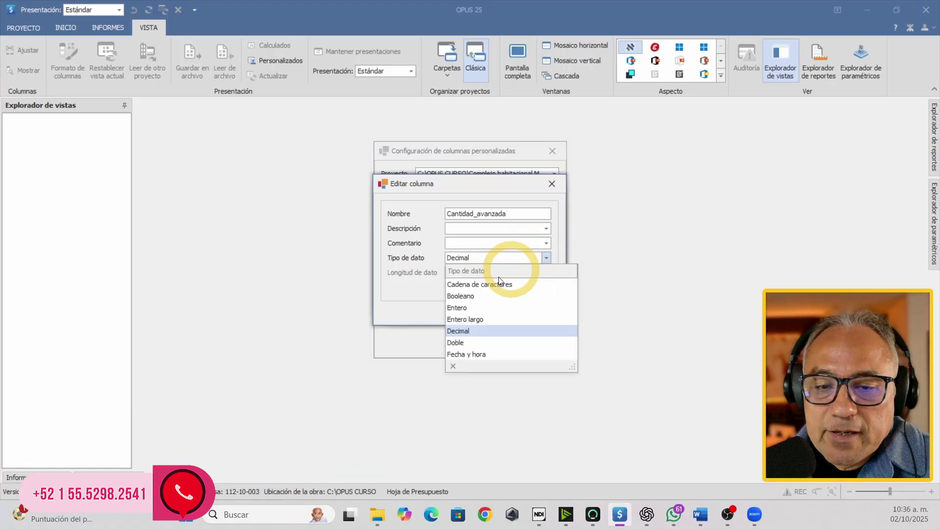
click(463, 331)
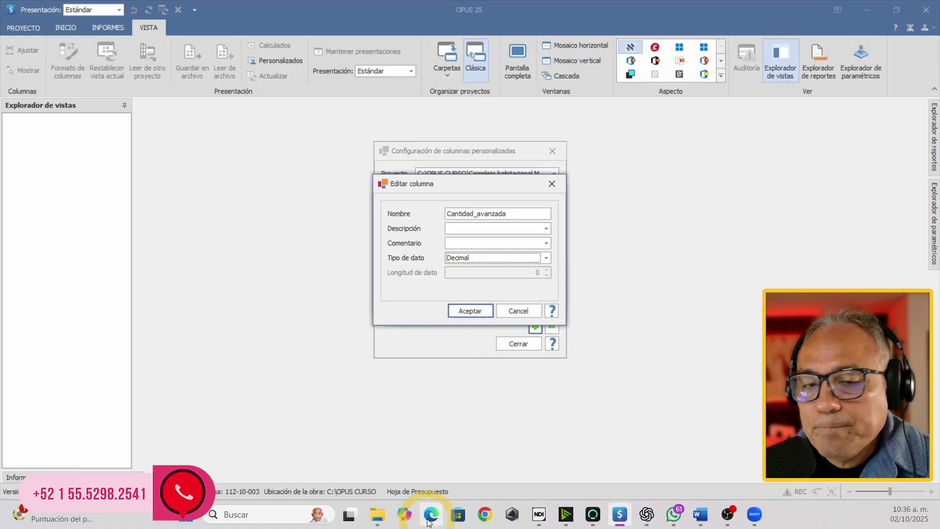
click(480, 311)
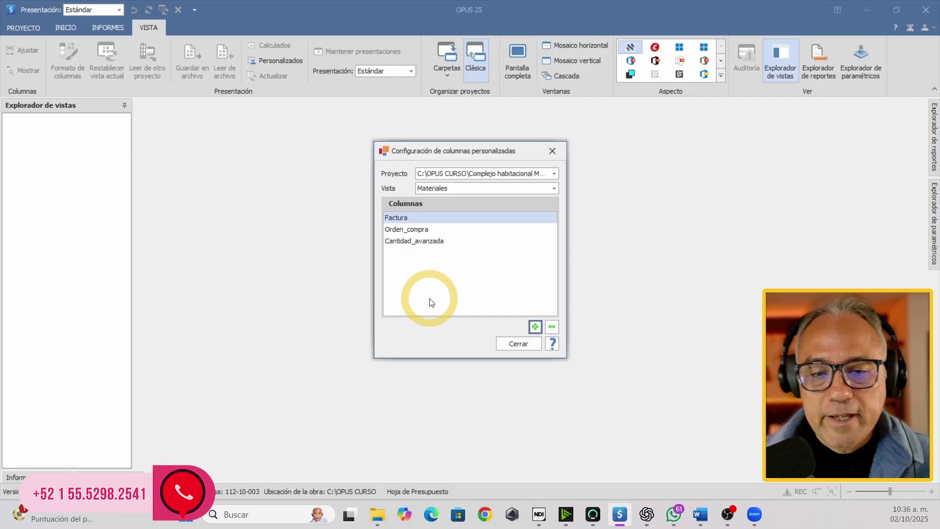
- Add a fourth custom column to the Materiales view and name it Sigla_03
click(534, 327)
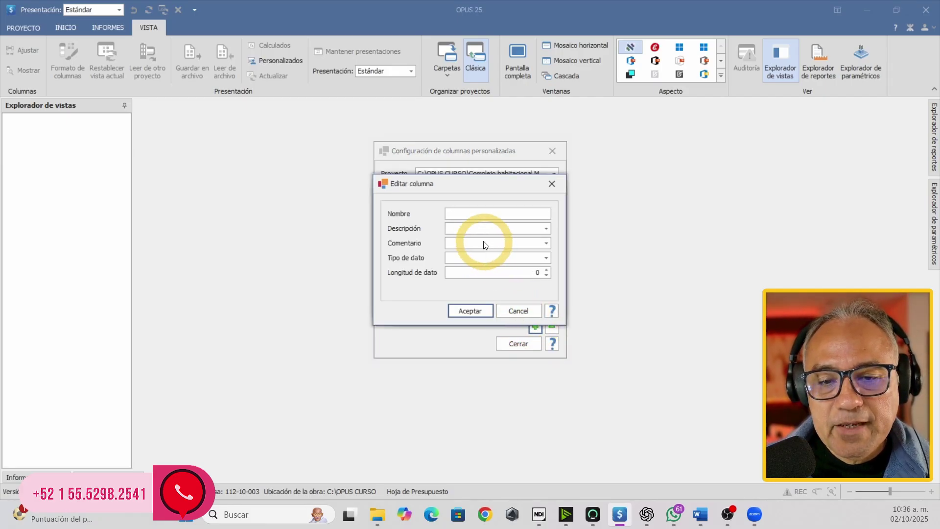
key(Caps_Lock)
text(S)
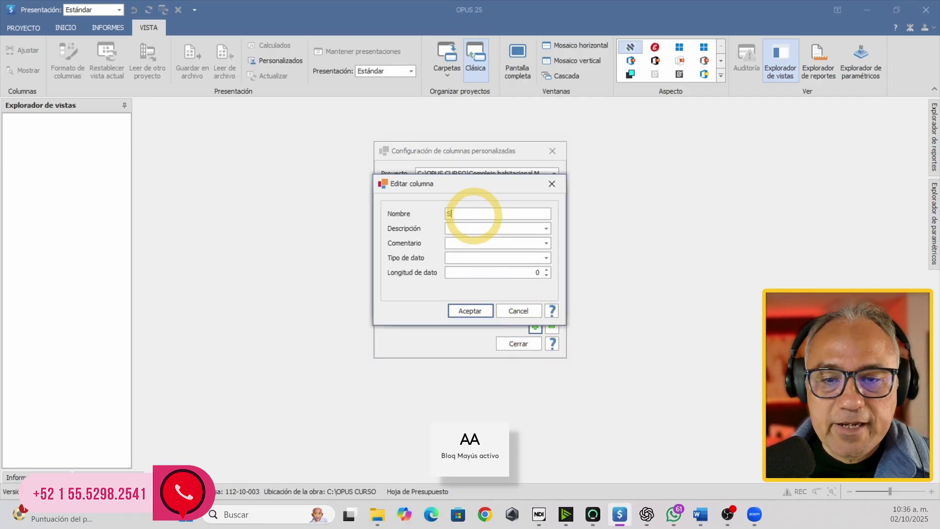
key(Caps_Lock)
text(igla)
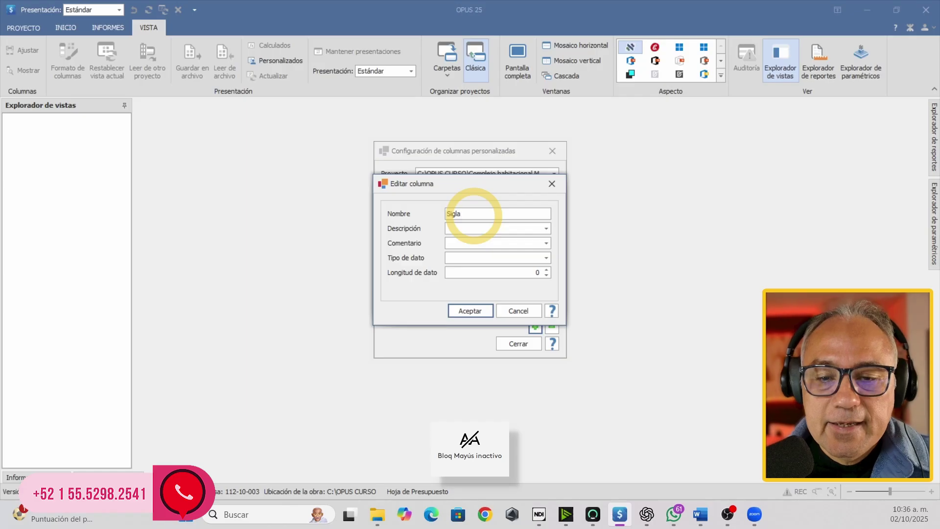
text(_)
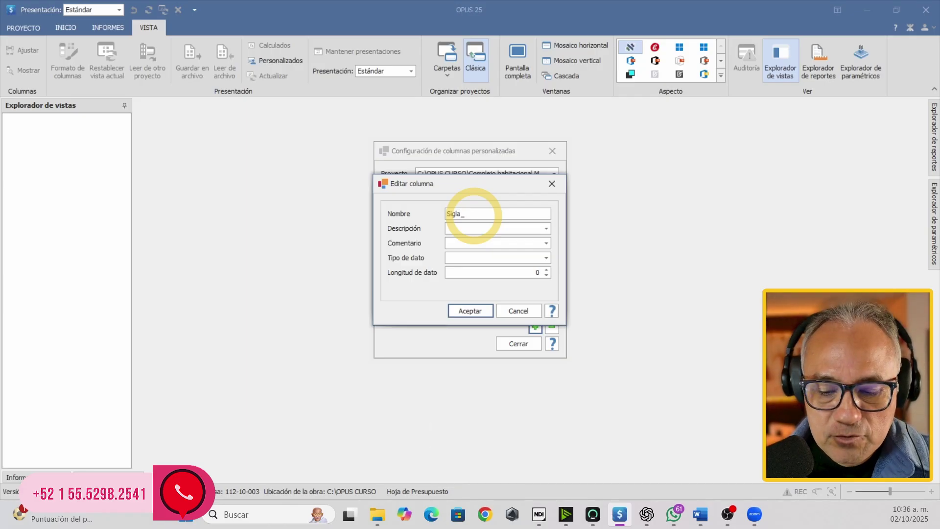
text(03)
- Enter "Selección de insumos candidatos" as the description of the Sigla_03 column
click(450, 227)
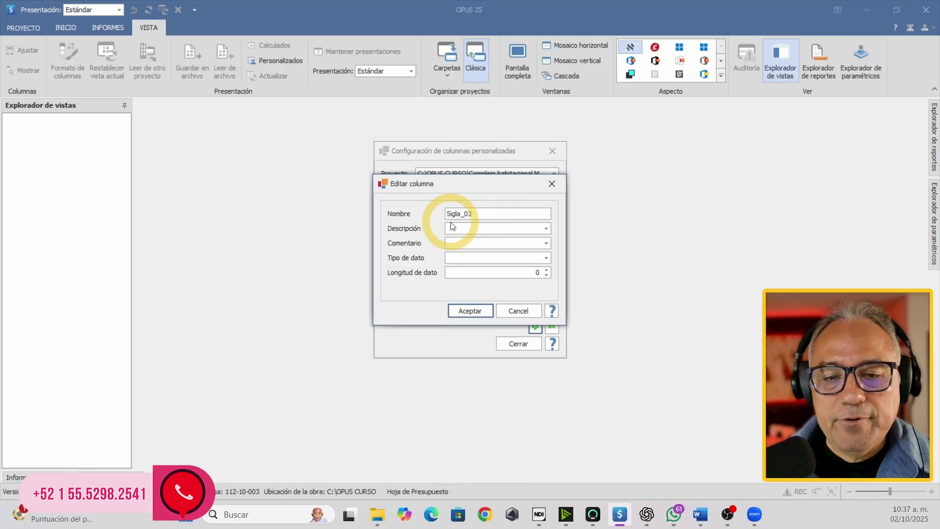
click(428, 243)
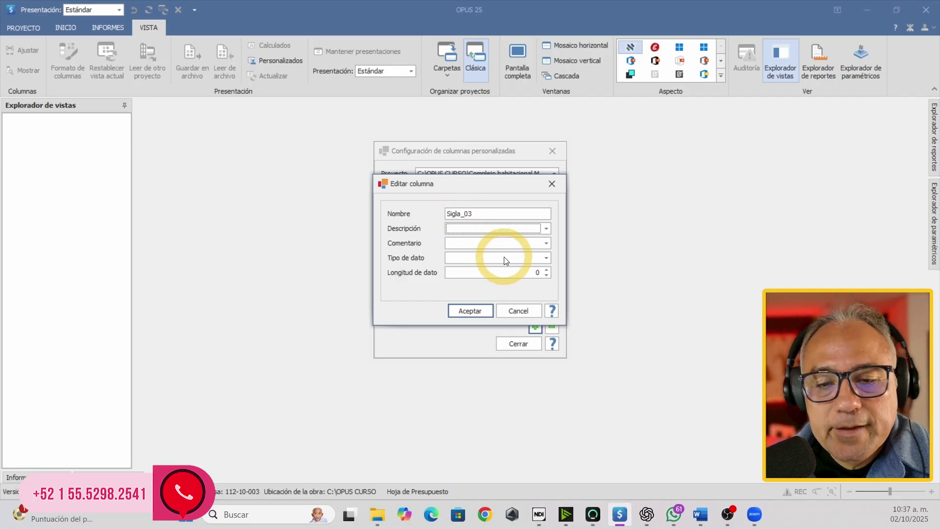
click(545, 229)
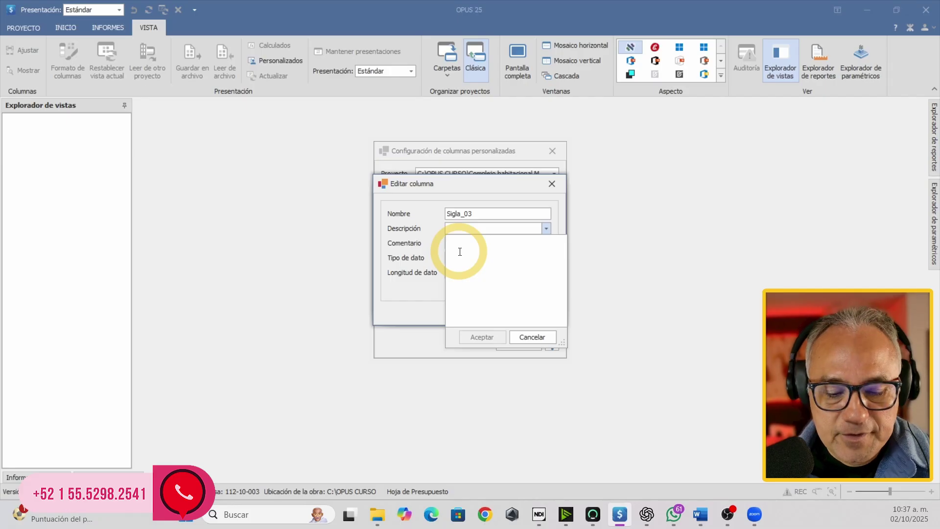
key(Caps_Lock)
text(Selecci)
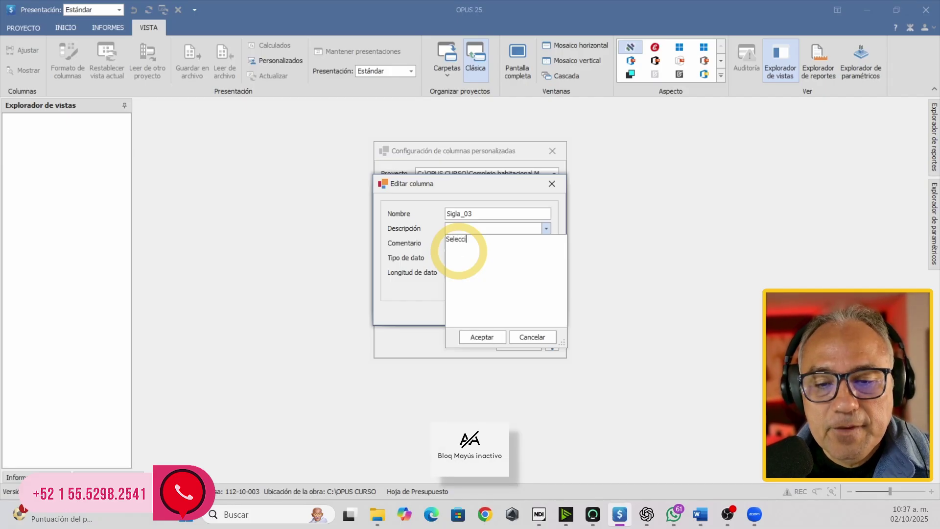
text(ón de insumos)
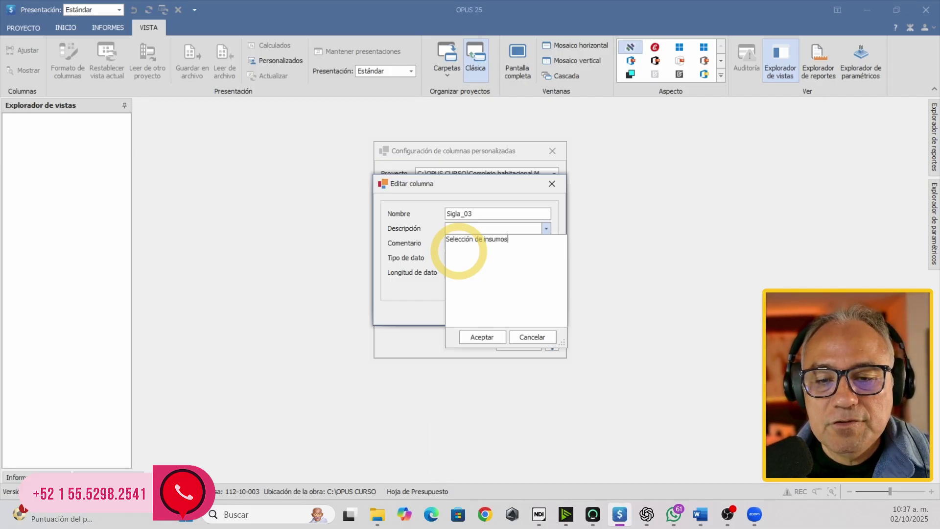
text( candidat)
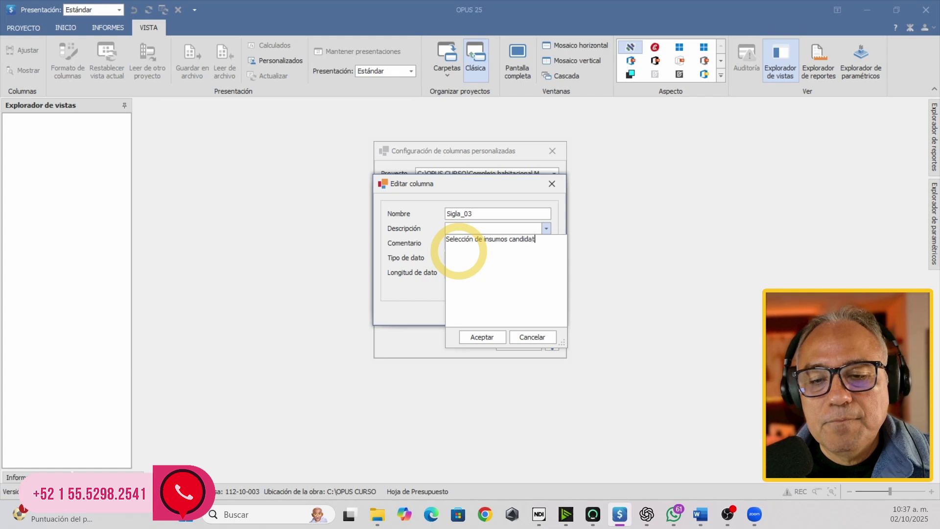
text(as)
click(427, 231)
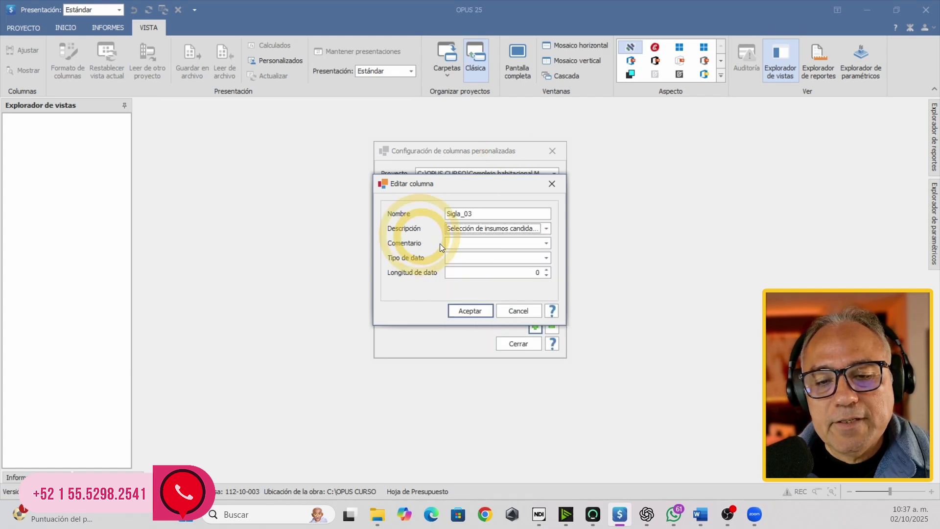
- Extend the Sigla_03 description with "al reporte sigla" followed by the column's number
click(529, 257)
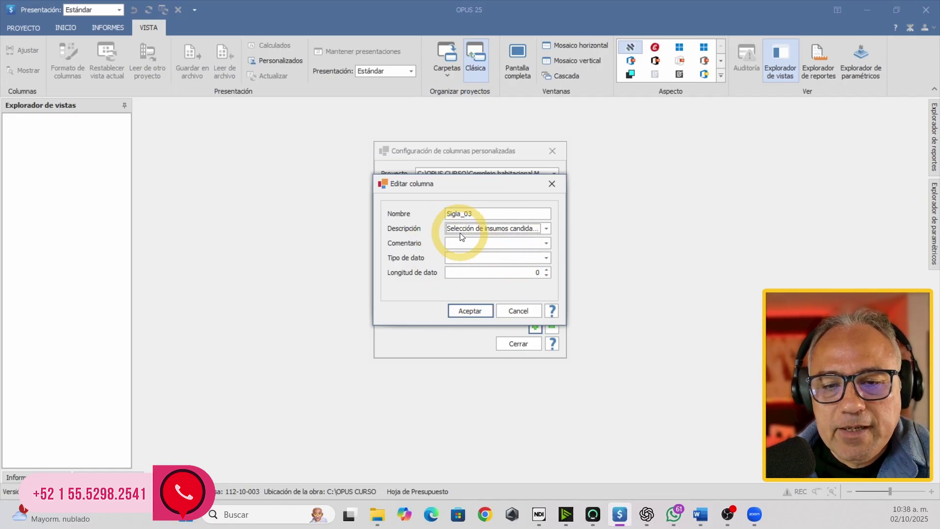
click(538, 228)
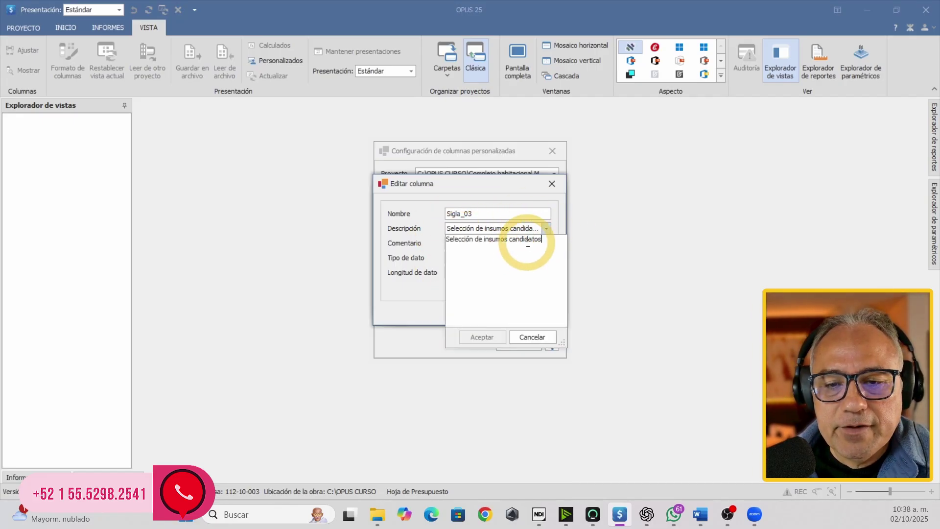
text(al)
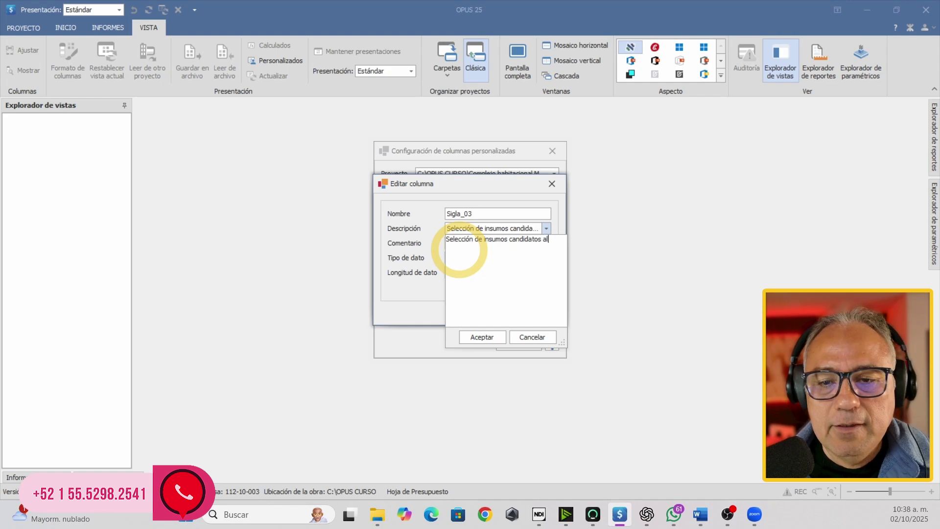
text( reporte )
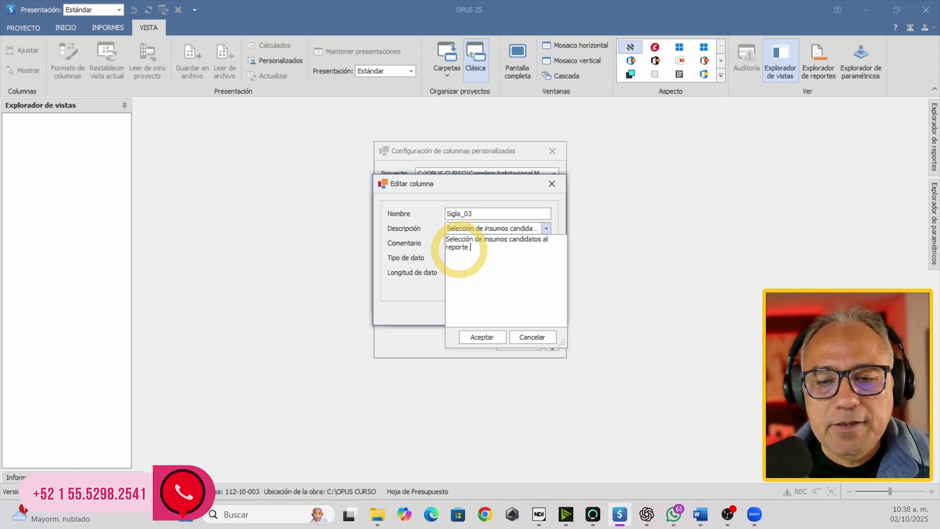
text(sigla 0)
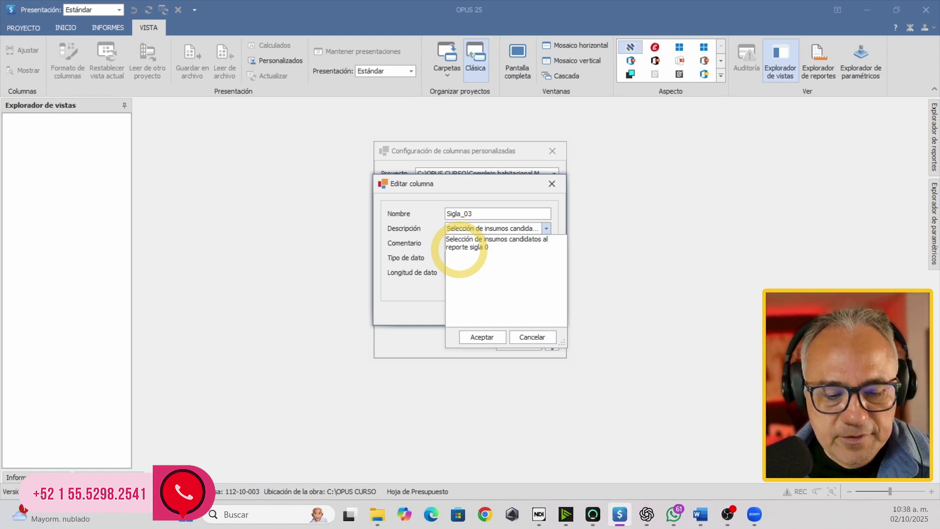
click(388, 229)
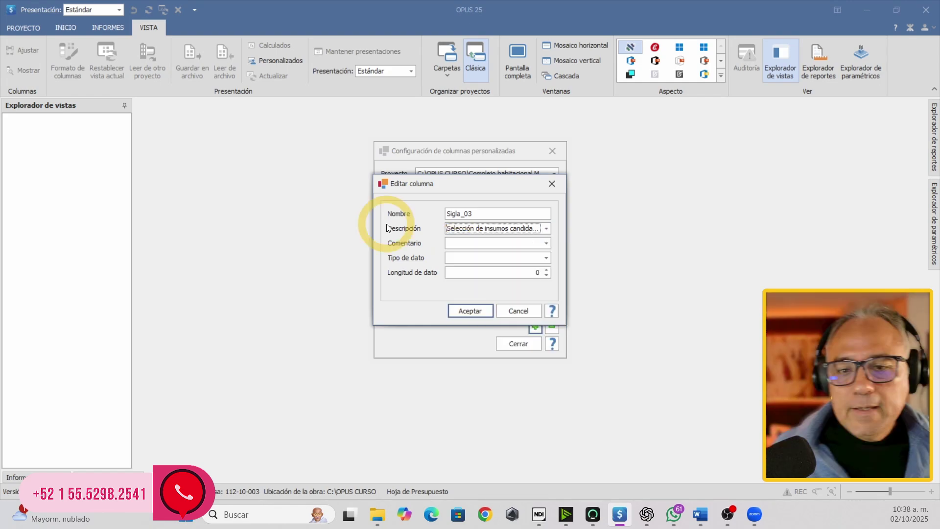
- Set the Sigla_03 data type to Booleano, save the column, and close the custom column configuration
click(545, 259)
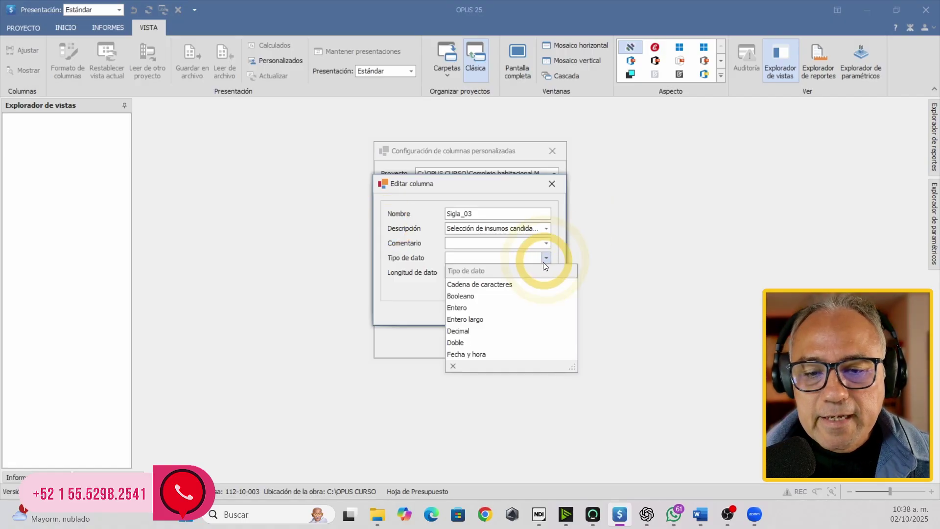
click(456, 297)
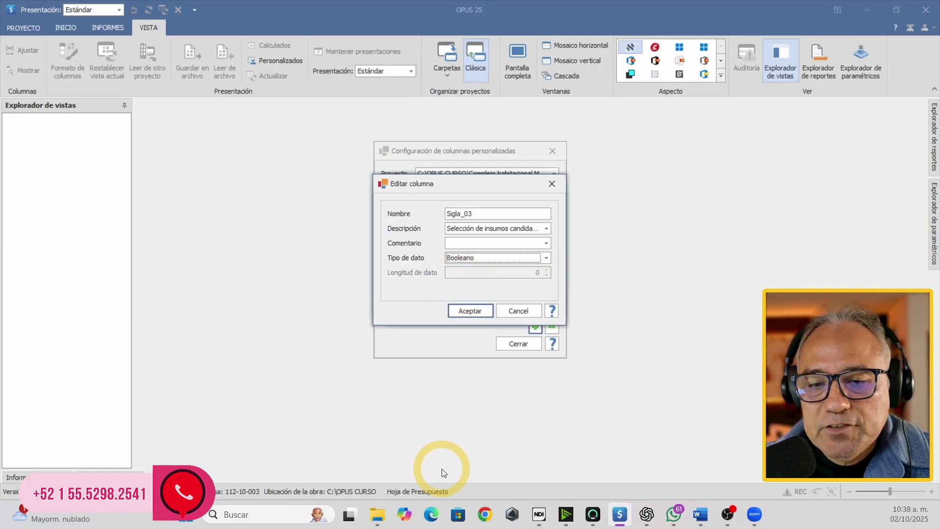
click(466, 311)
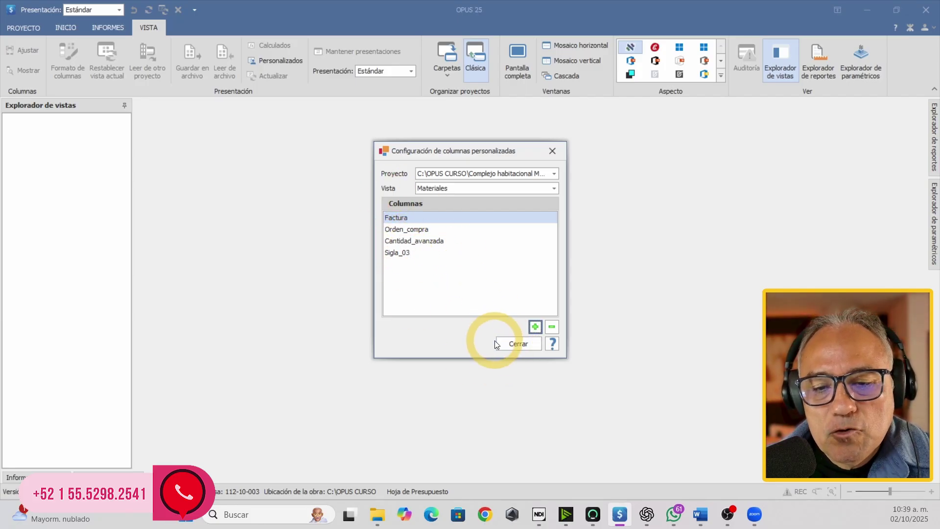
click(507, 343)
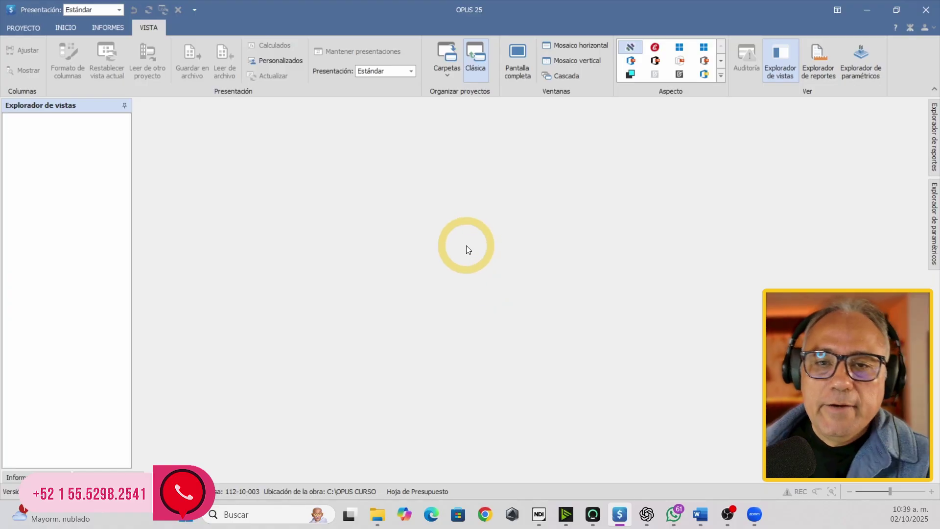
- Open the recent project Complejo habitacional Monte Carlos-2025, widening the project name column to read the full names
click(23, 28)
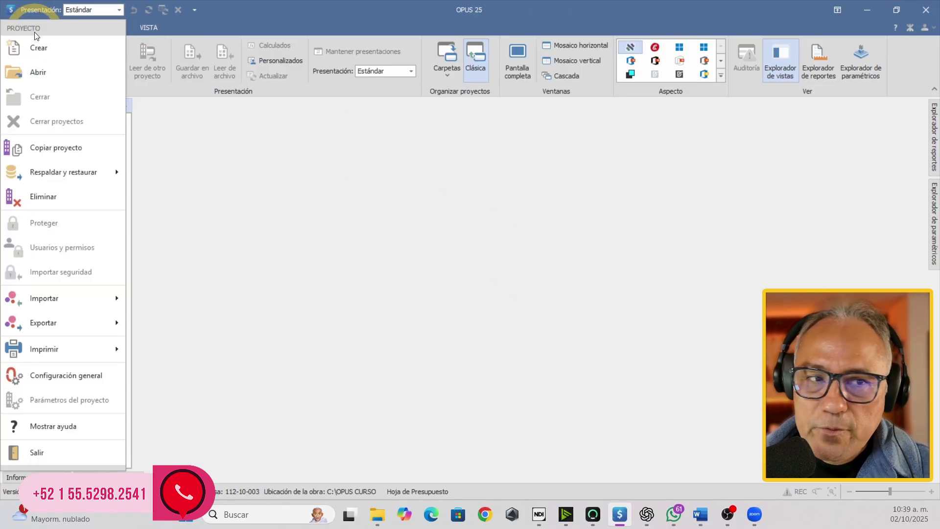
click(42, 73)
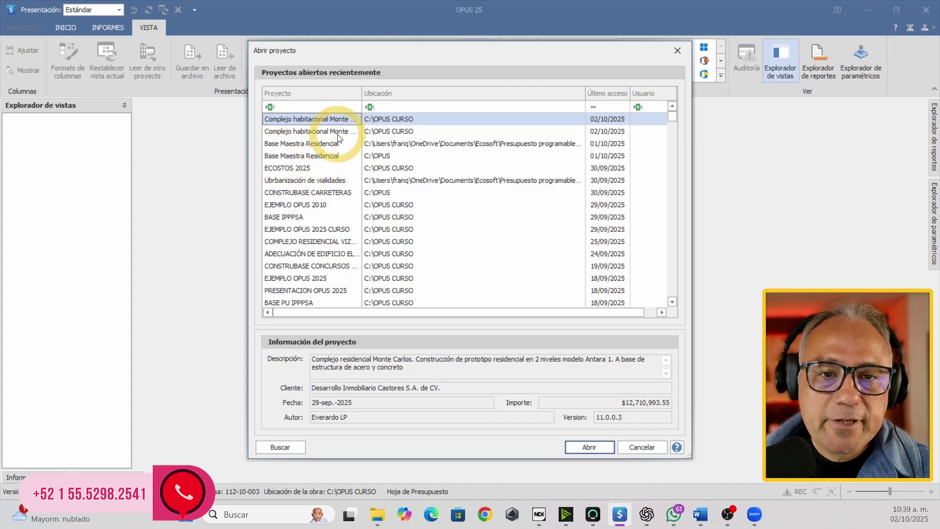
drag(362, 93, 424, 93)
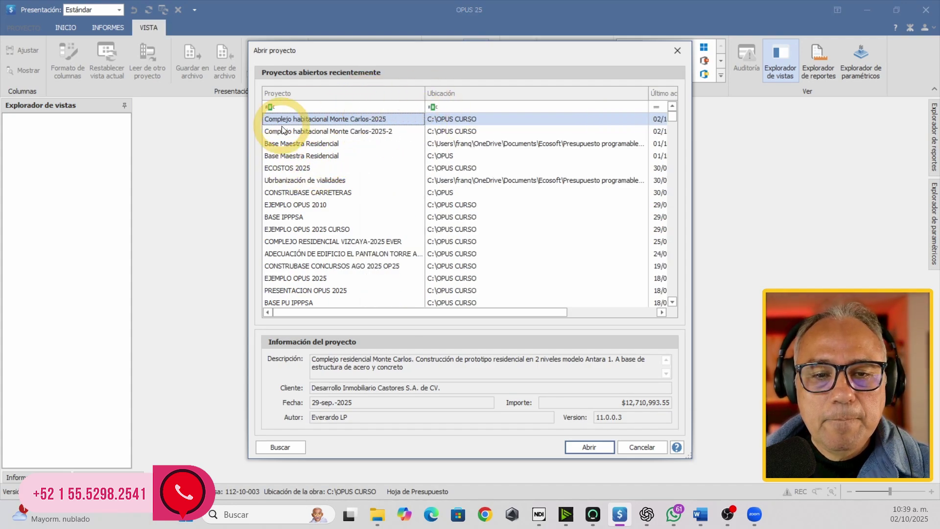
double_click(372, 121)
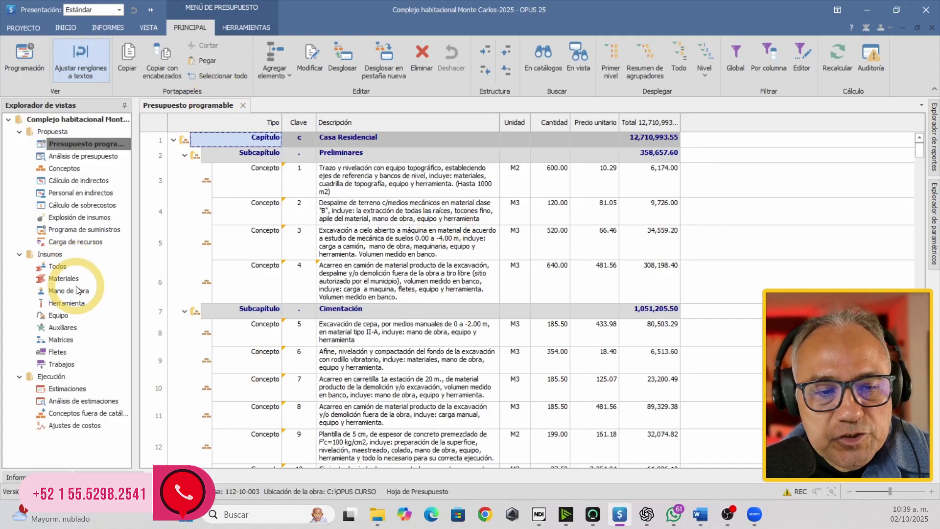
- Open the Materiales catalogue of supplies and apply the Formato Sigla 03 presentation to it
click(72, 280)
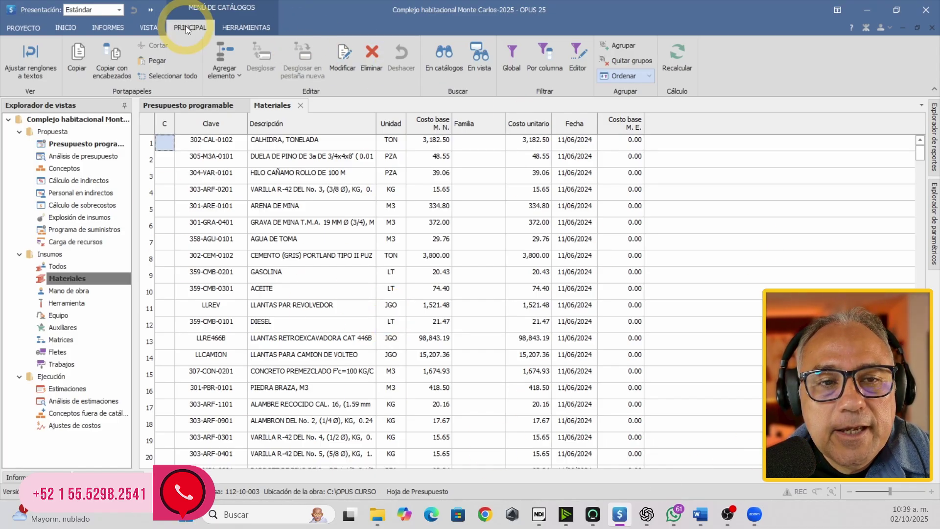
click(149, 28)
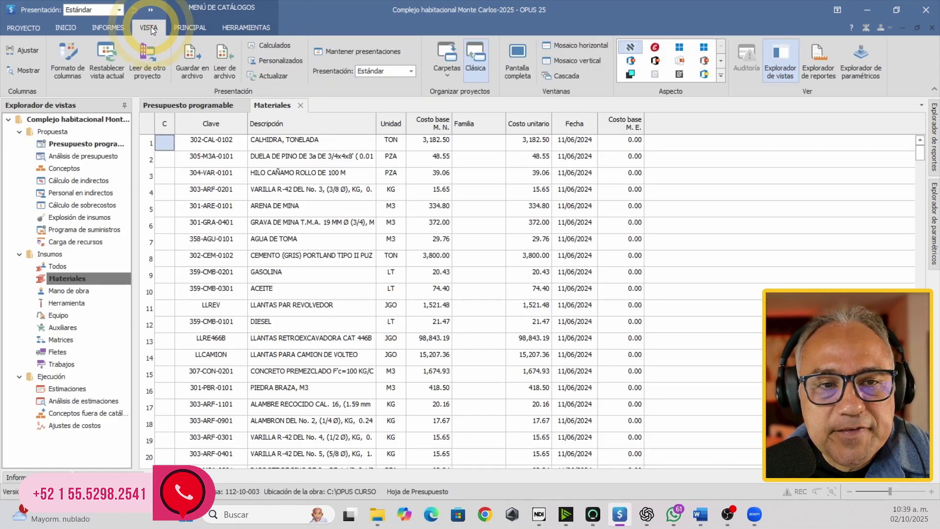
click(394, 71)
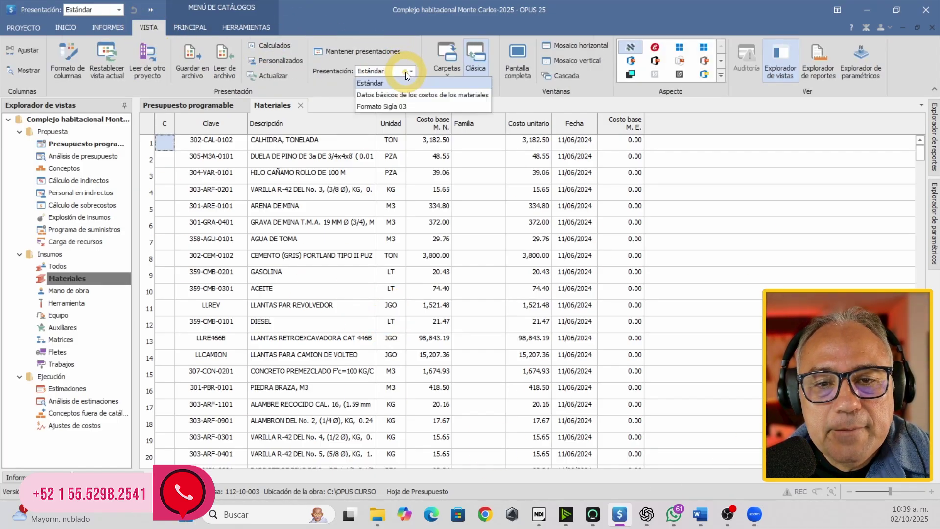
click(395, 107)
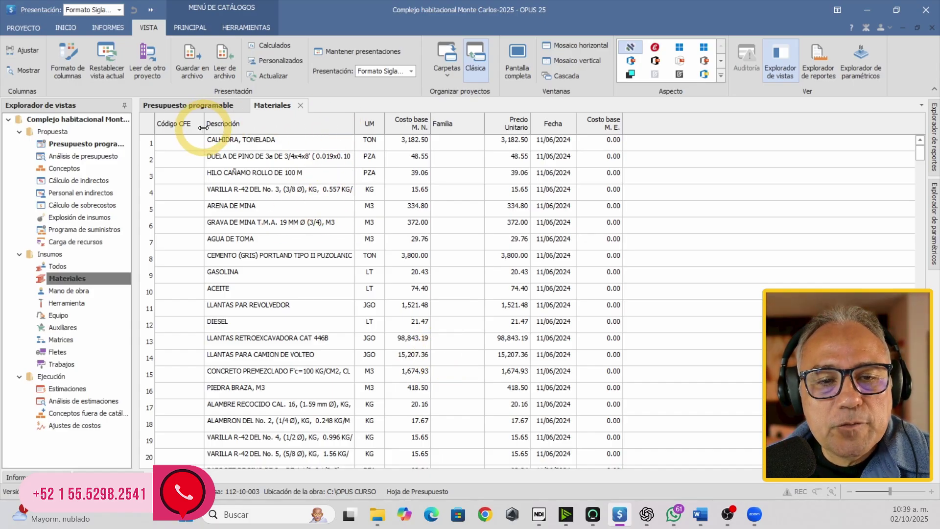
- Add the hidden Sigla_03 column as the first column, before Código CFE, and narrow it slightly
right_click(323, 123)
click(357, 163)
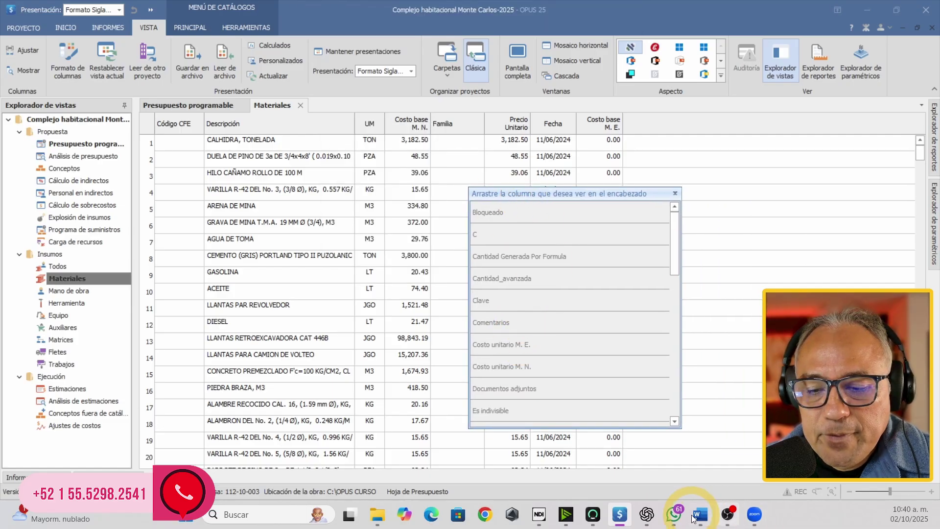
drag(675, 272, 690, 388)
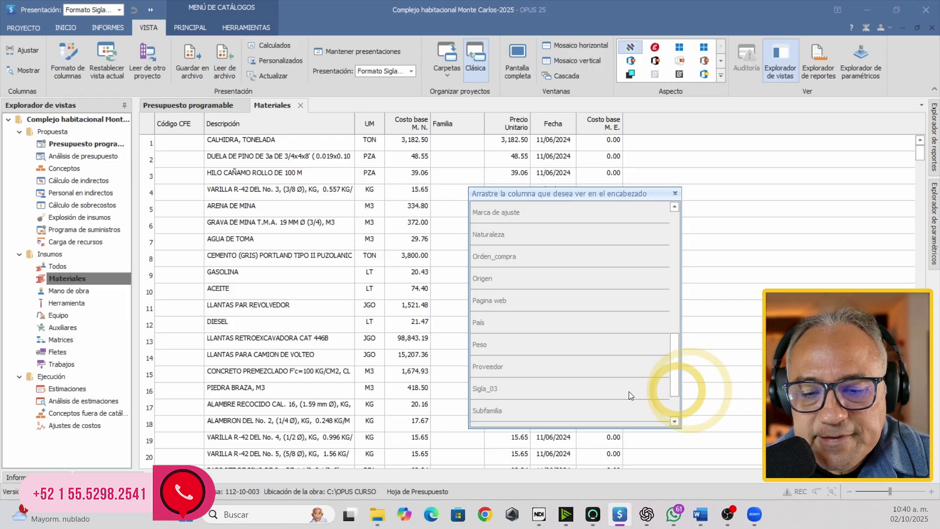
click(505, 389)
drag(505, 388, 163, 141)
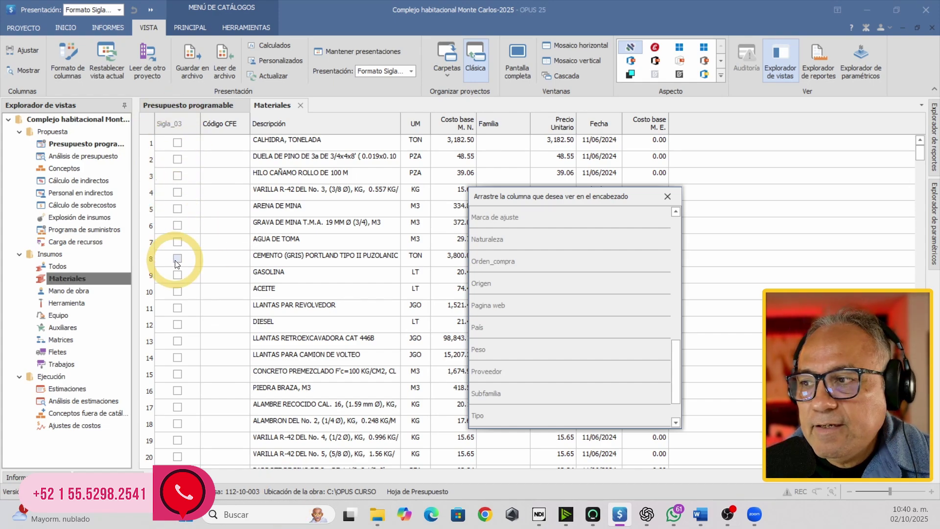
click(212, 124)
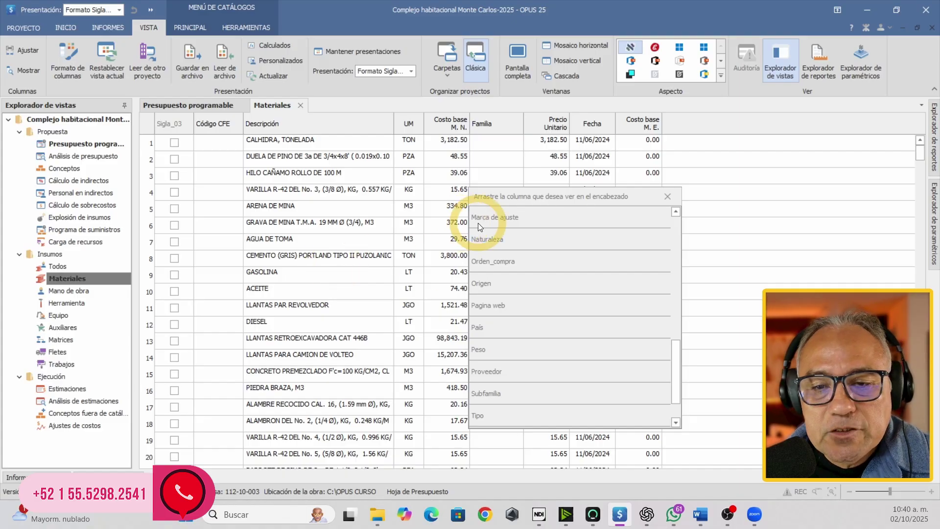
- Check the column order in the Word invoice table, then in OPUS add the Factura column between Sigla_03 and Código CFE
drag(526, 205, 402, 227)
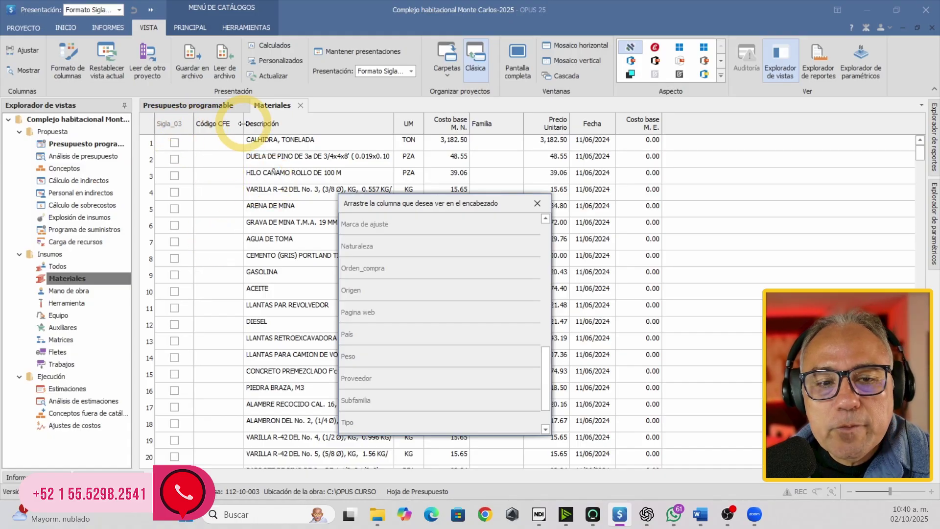
key(alt+Tab)
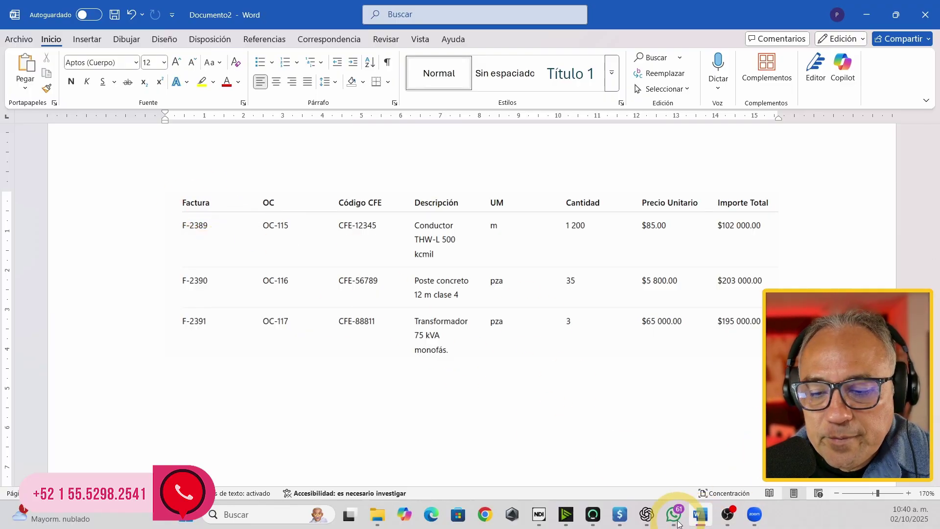
click(619, 518)
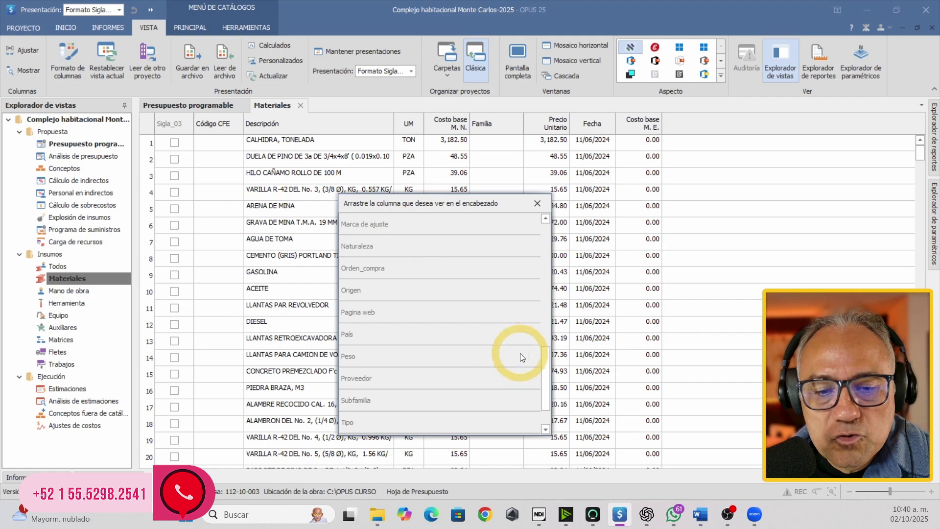
drag(546, 401, 203, 159)
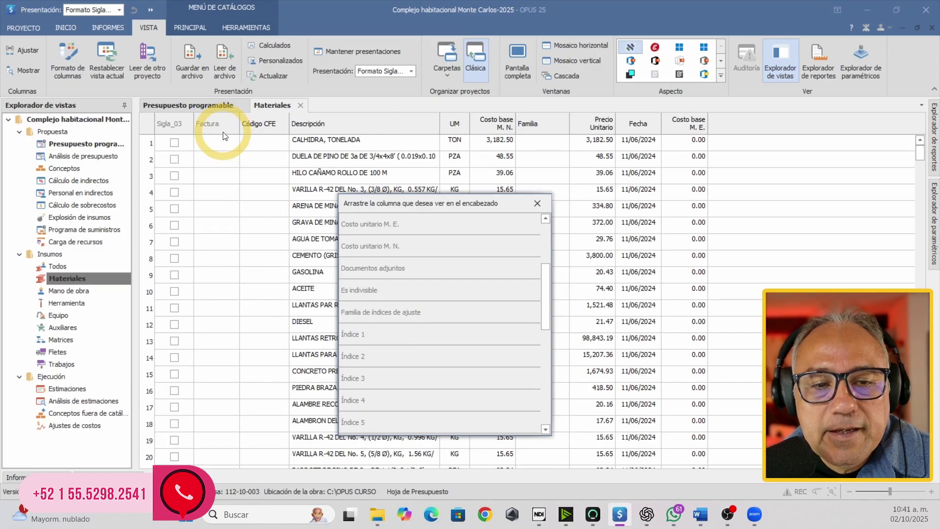
- Add the Orden_compra column between Factura and Código CFE
click(371, 204)
click(542, 310)
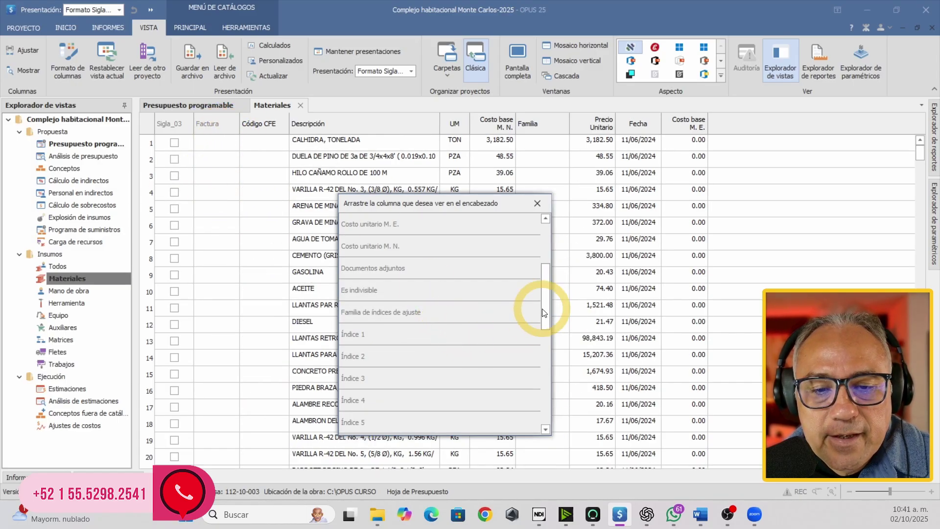
drag(549, 314, 551, 366)
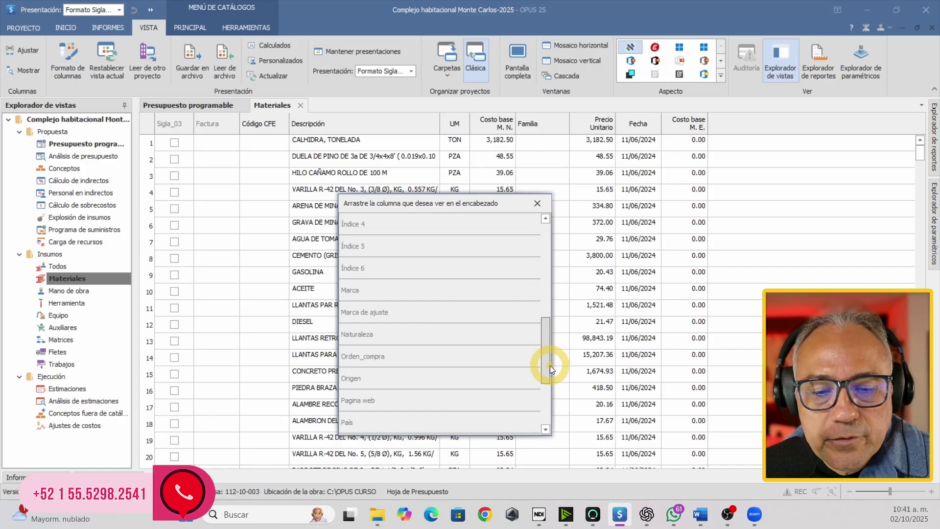
drag(434, 353, 245, 125)
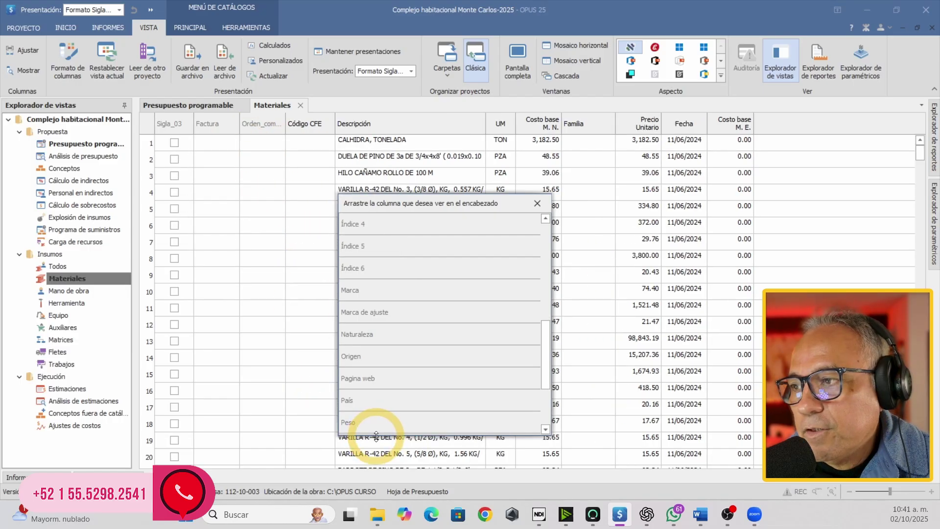
- Recheck the Word invoice table, then in OPUS add the Cantidad_avanzada column between Costo base M. N. and Familia
click(700, 514)
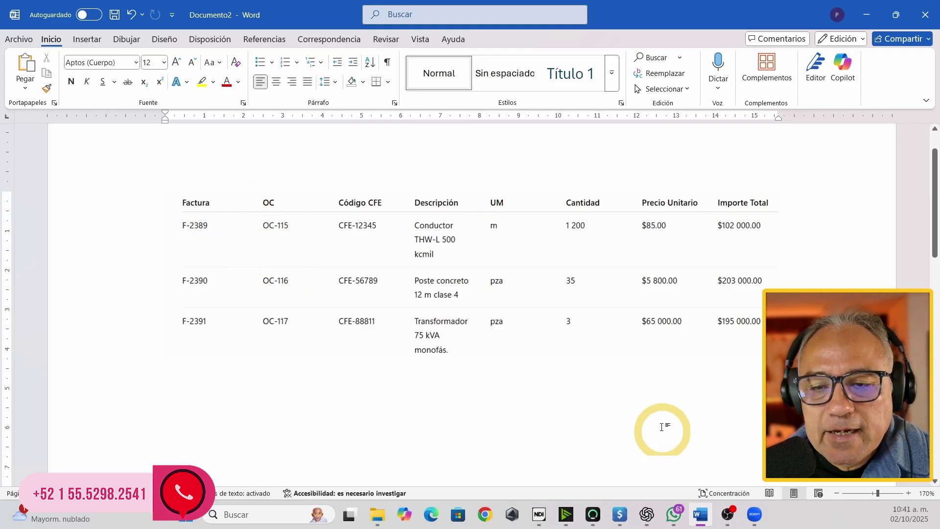
click(620, 514)
drag(547, 349, 552, 277)
drag(398, 291, 568, 120)
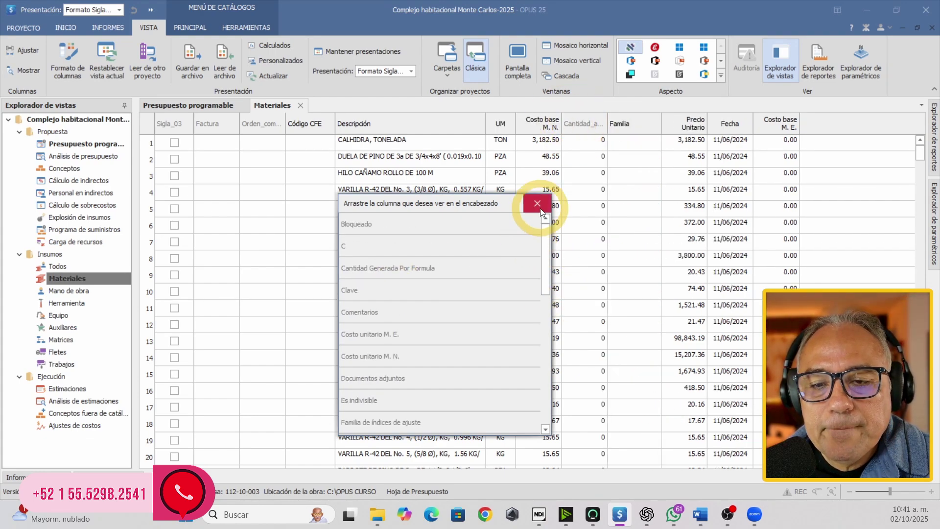
- Compare with the Word table once more, then remove the Familia, Fecha and Costo base M. E. columns from the OPUS materials view
key(alt+Tab)
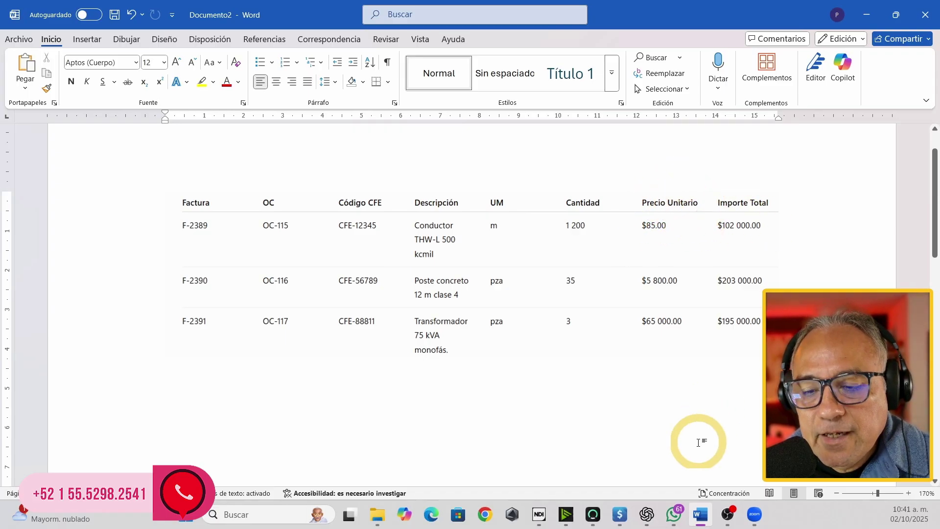
click(619, 513)
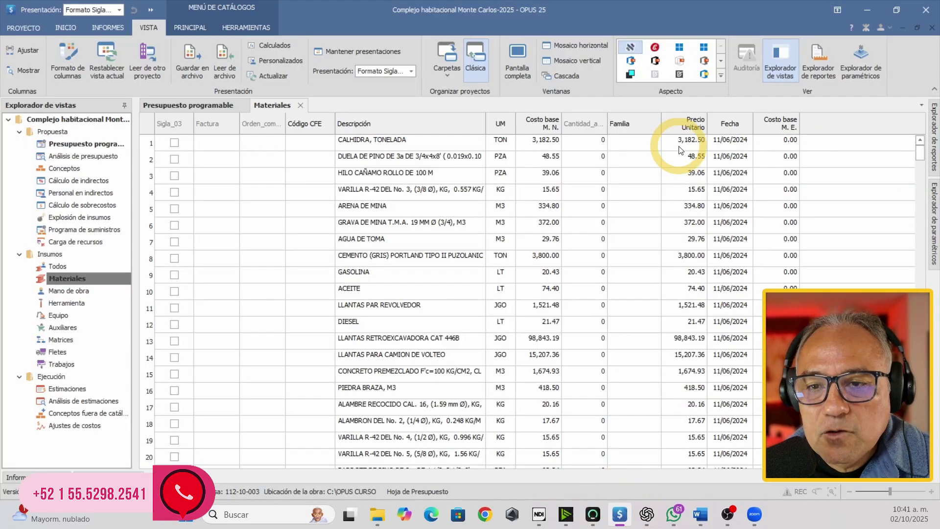
drag(695, 123, 460, 247)
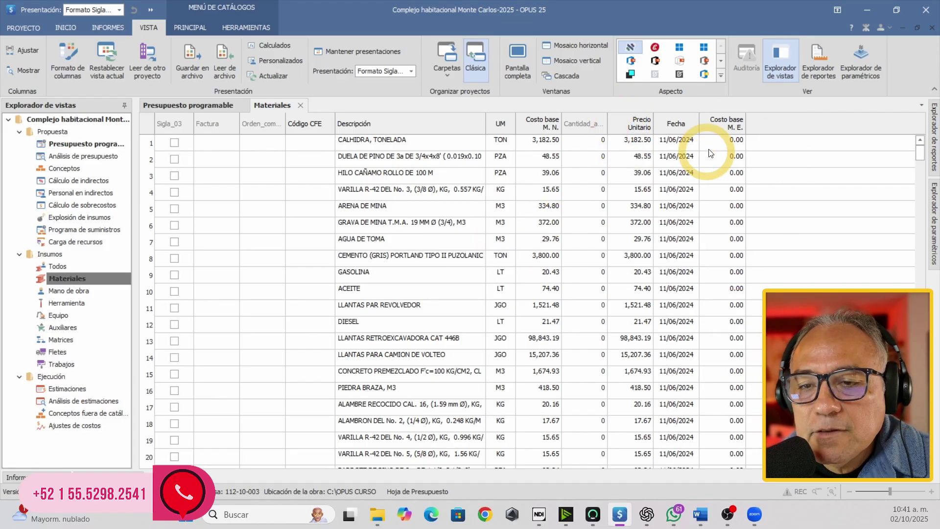
drag(693, 132, 460, 250)
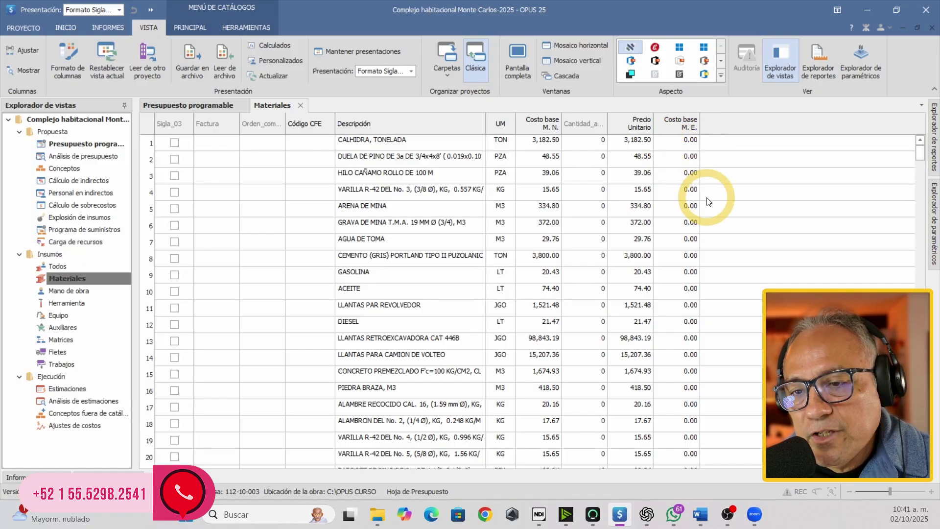
drag(684, 130, 441, 315)
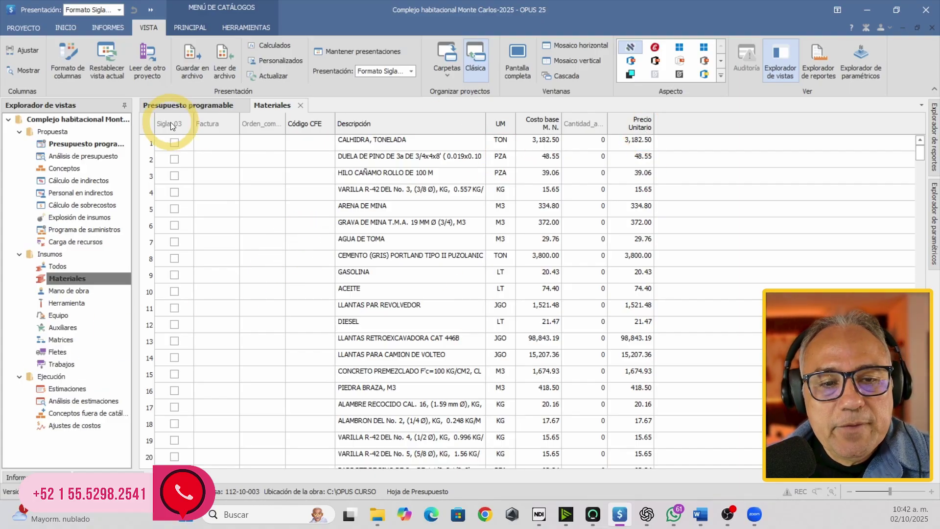
- Open the column format settings, select all nine available columns, and set their header alignment to Centro
right_click(373, 125)
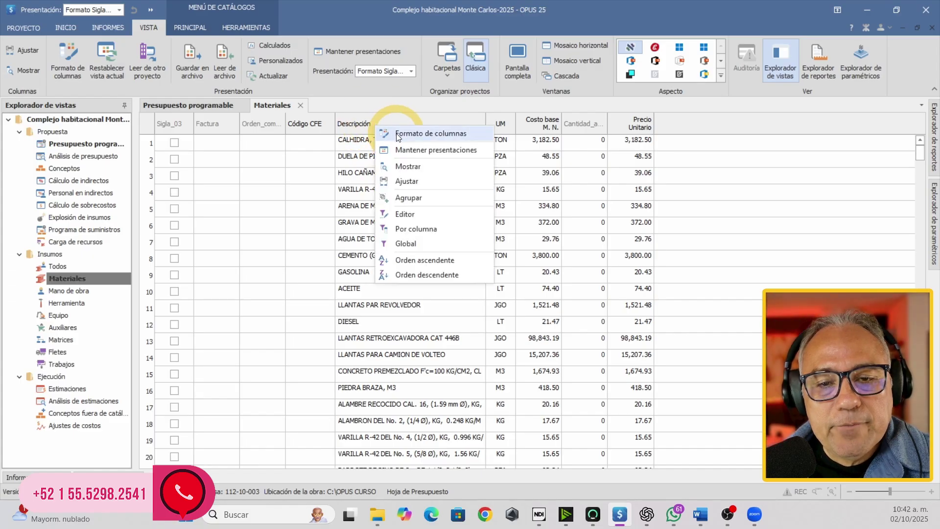
click(397, 134)
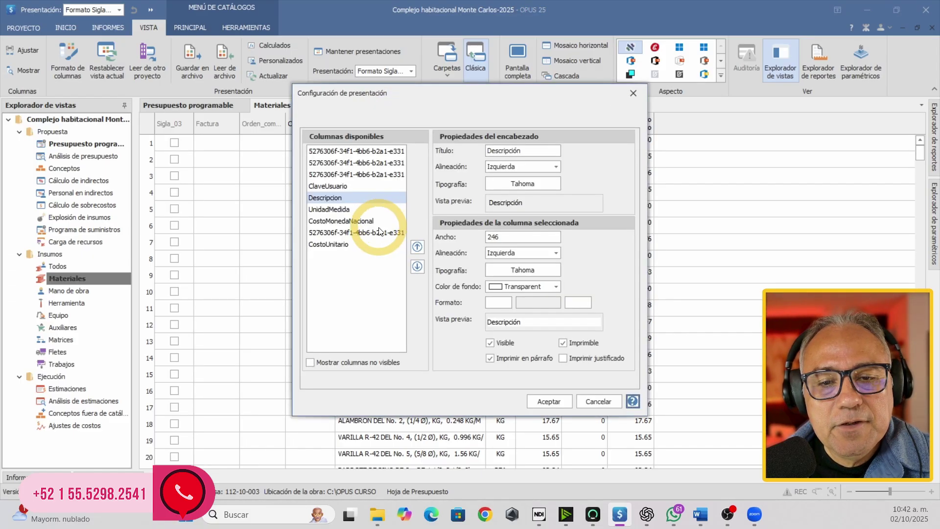
click(360, 151)
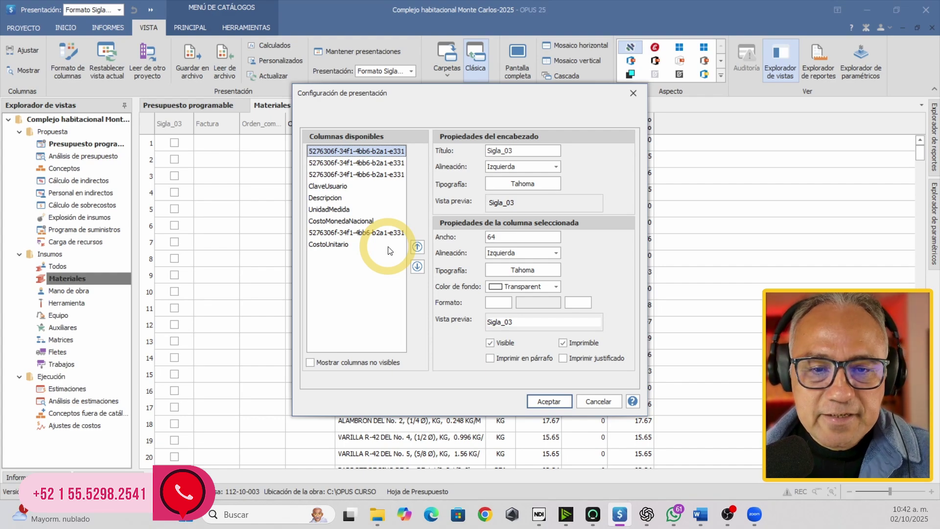
key(shift+Down)
key(shift+Down)
key(shift+Down)
key(shift+Down)
key(shift+Down)
key(shift+Down)
key(shift+Down)
key(shift+Down)
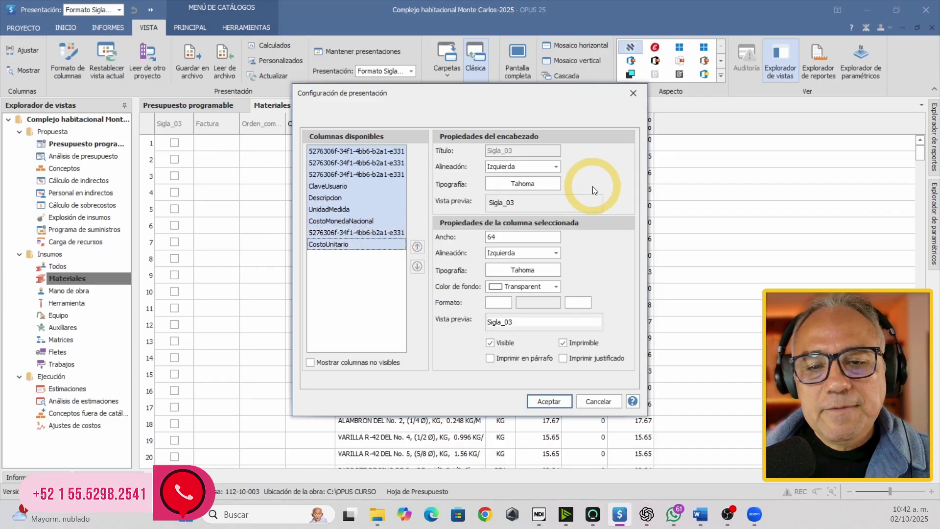
click(556, 167)
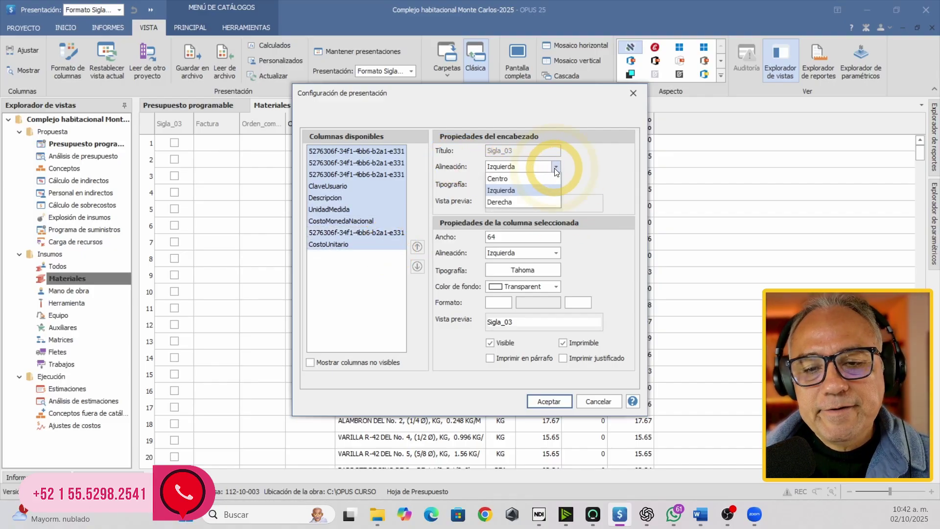
click(498, 179)
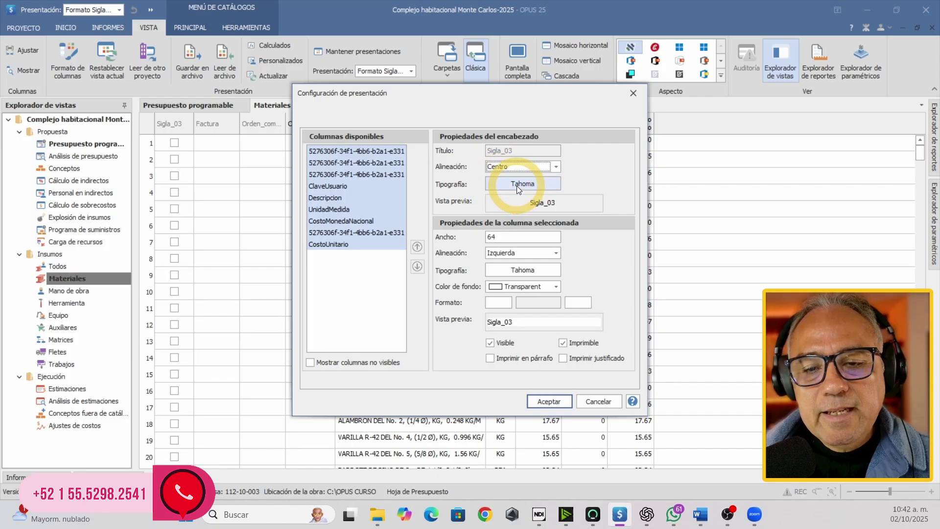
- Set the header font of the selected columns to Arial, style Negrita, size 10
click(519, 184)
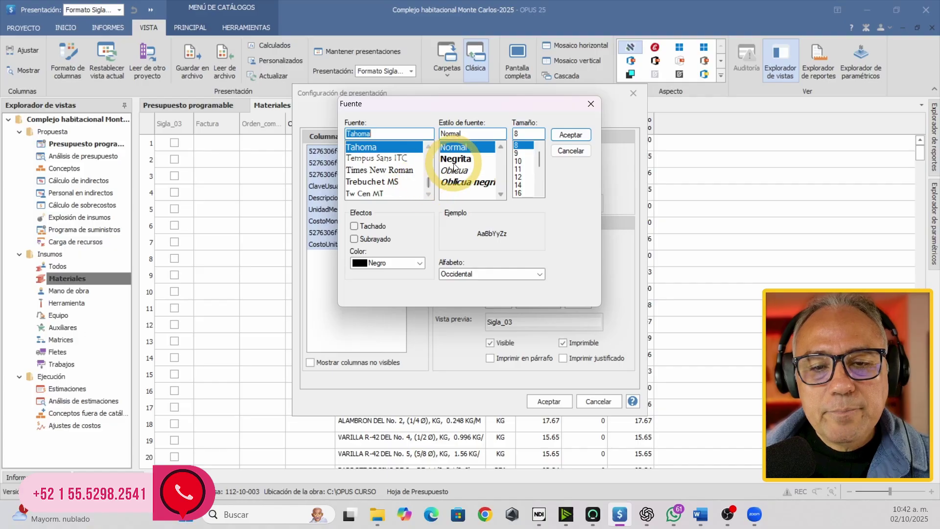
text(ar)
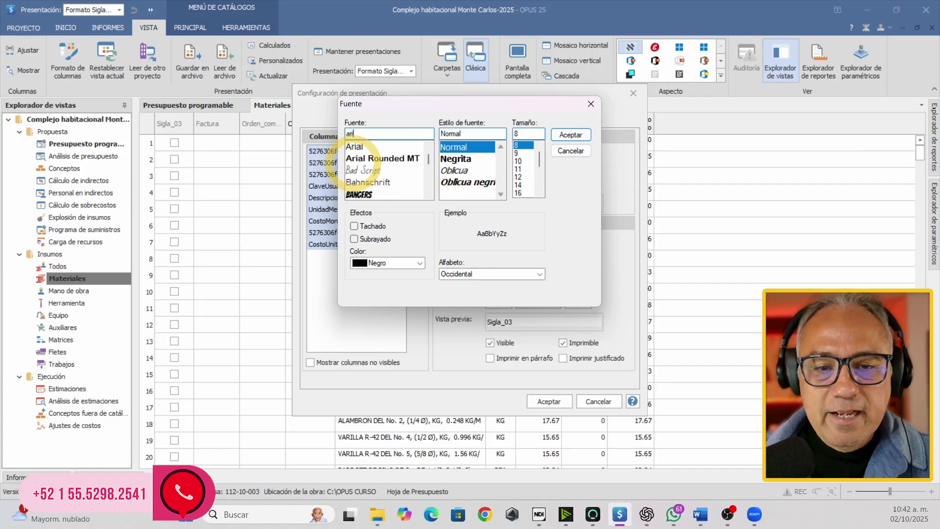
text(i)
click(355, 147)
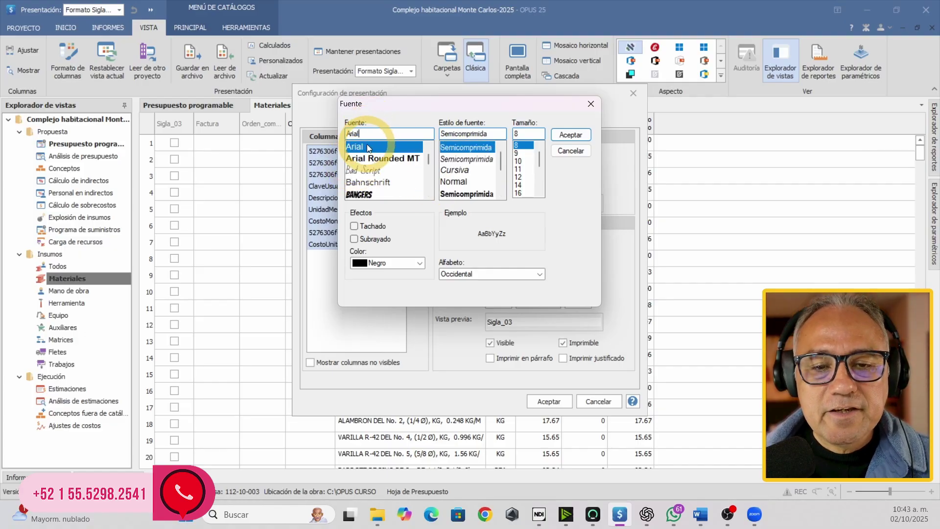
click(368, 148)
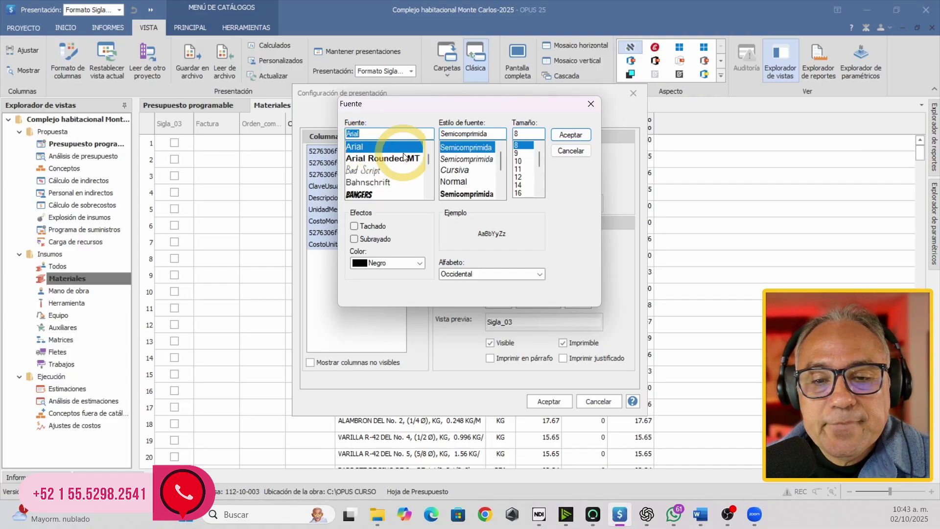
drag(502, 163, 499, 179)
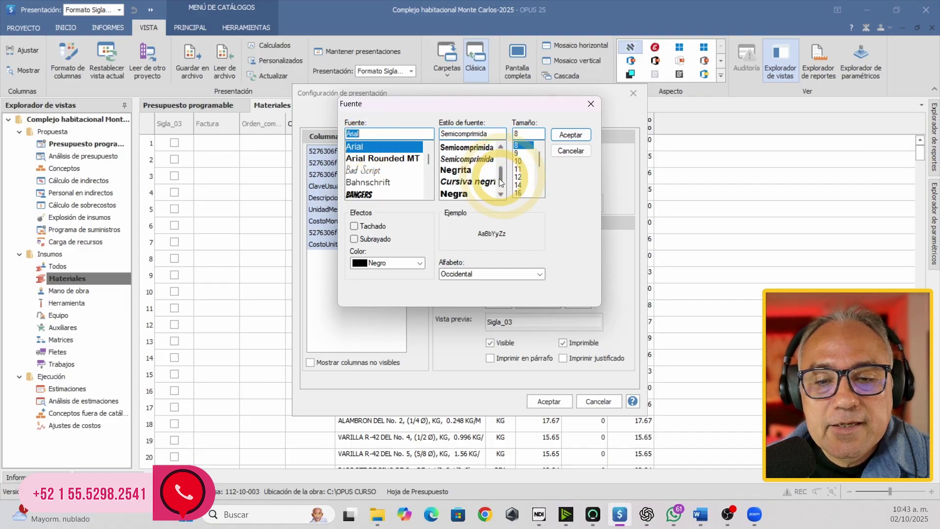
click(485, 171)
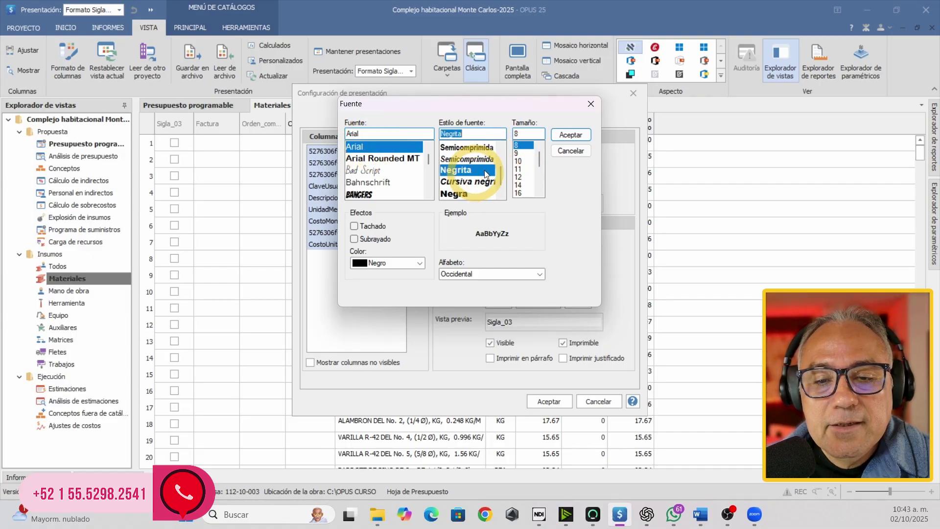
click(517, 161)
click(562, 142)
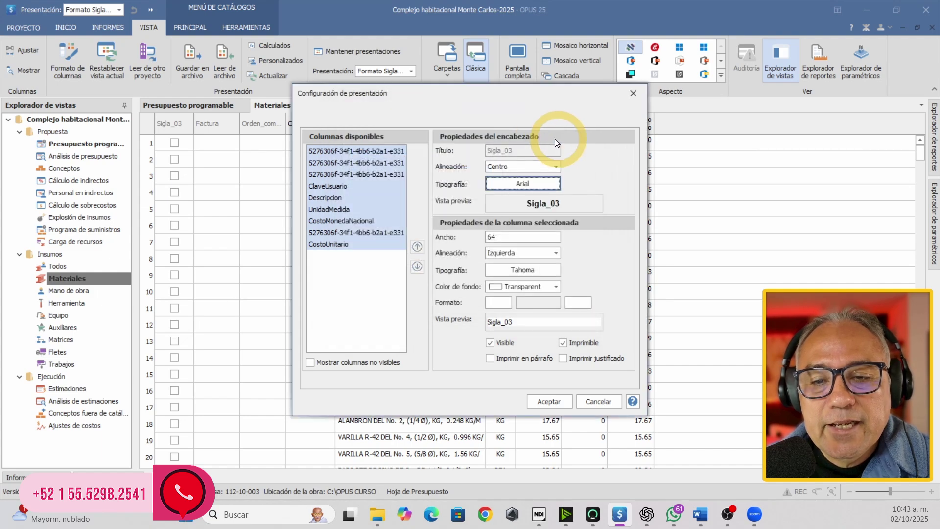
- Apply the header formatting to the materials view, then reopen the column format settings and retitle the Sigla_03 column as Sigla 03
drag(457, 107, 391, 155)
click(475, 450)
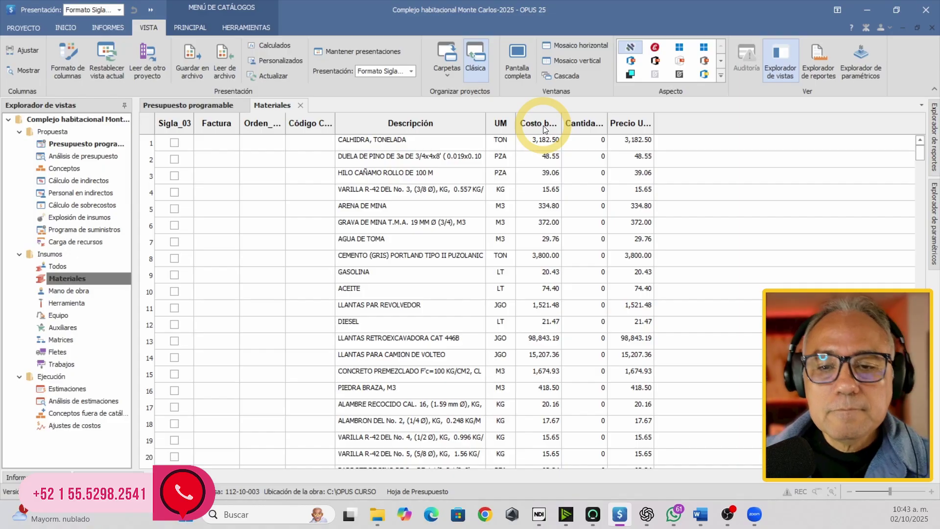
right_click(405, 126)
click(460, 135)
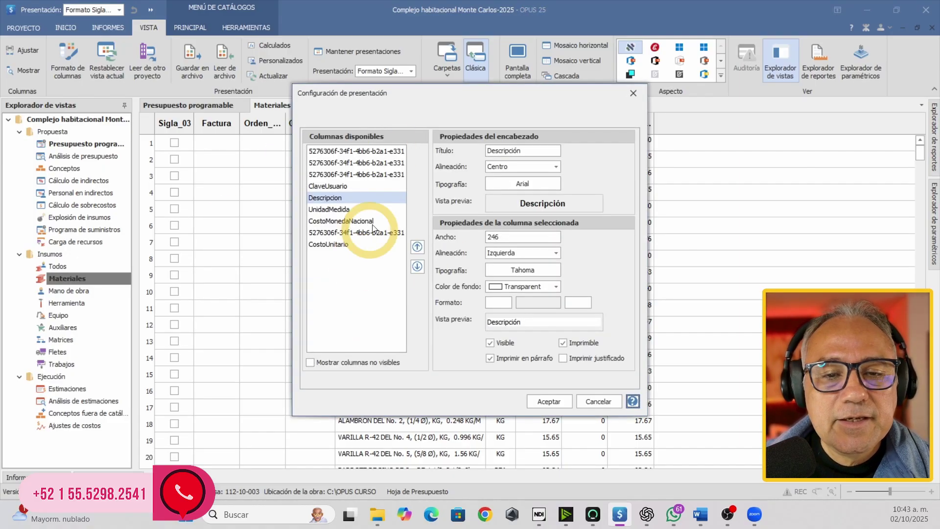
click(379, 151)
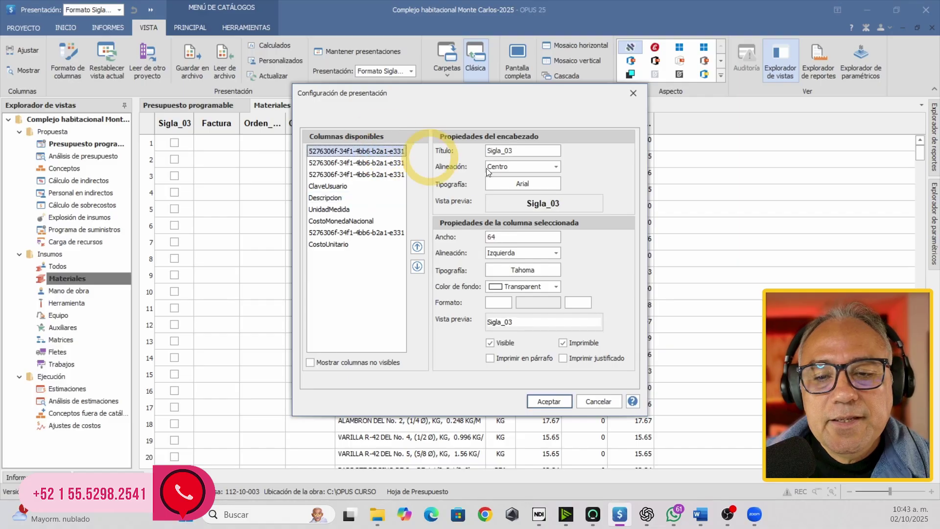
click(505, 152)
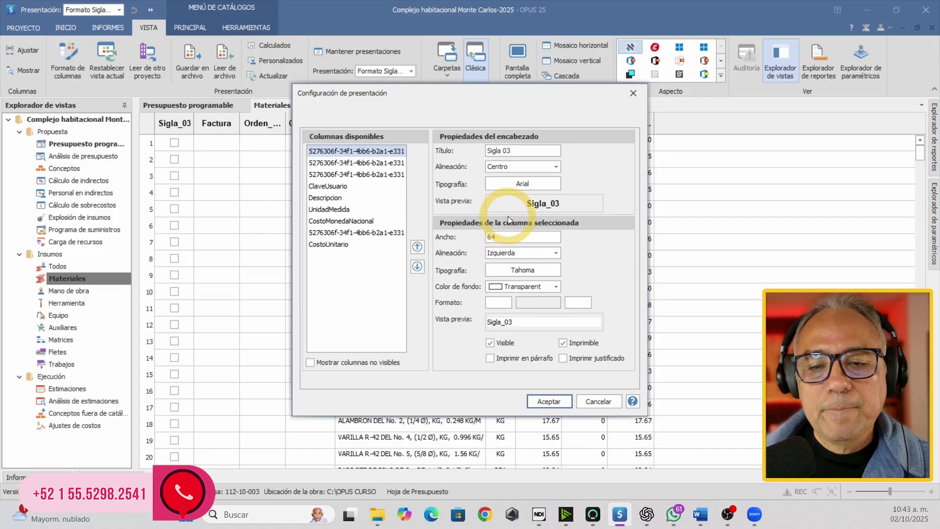
- Change the header title of the Factura column to No. de Factura
click(368, 163)
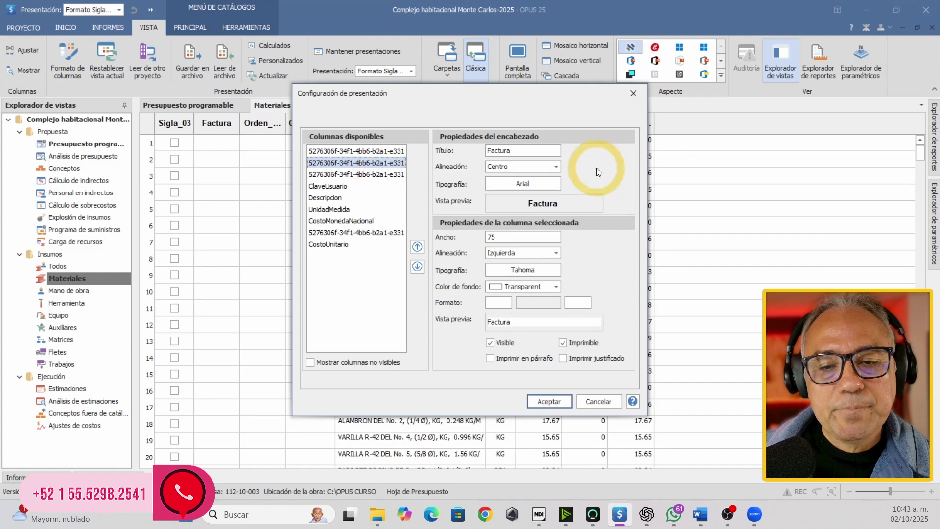
click(487, 150)
key(Caps_Lock)
text(N)
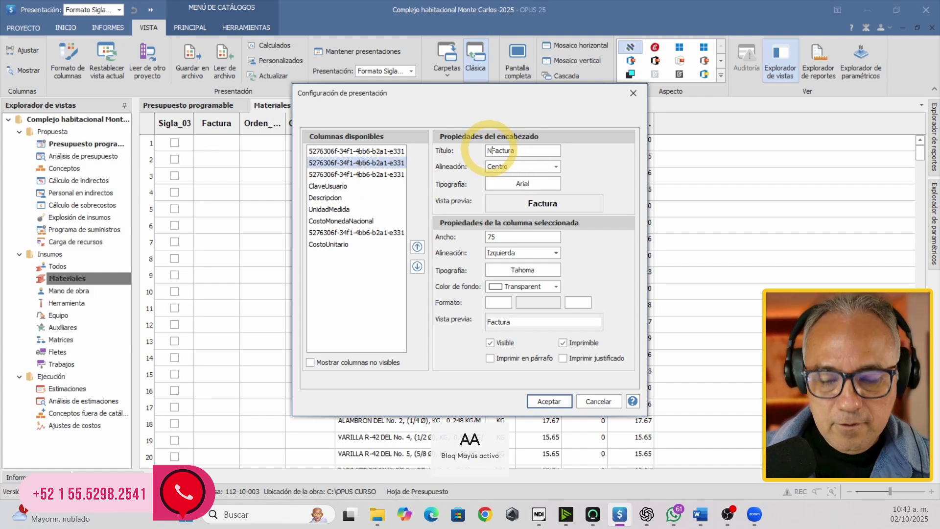
key(Caps_Lock)
text(o. de F)
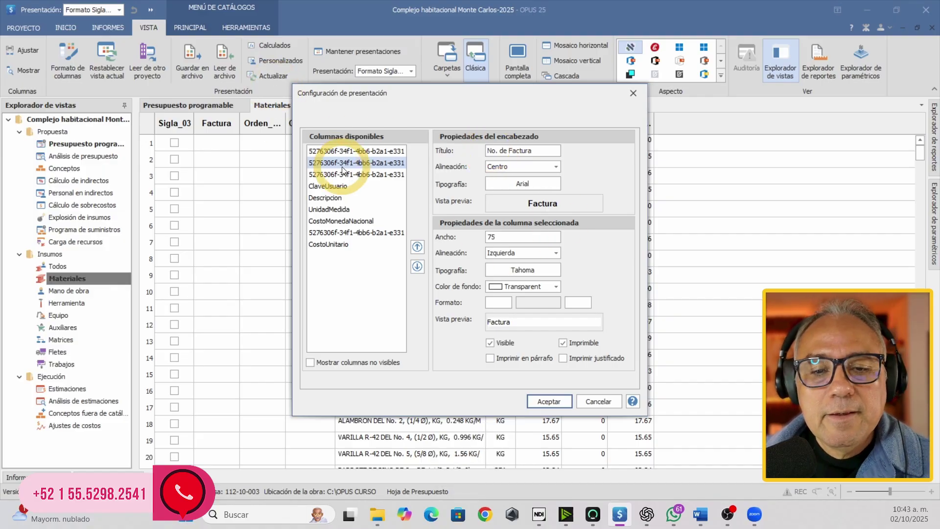
- Change the header title of the Orden_compra column to Orden de compra
click(363, 174)
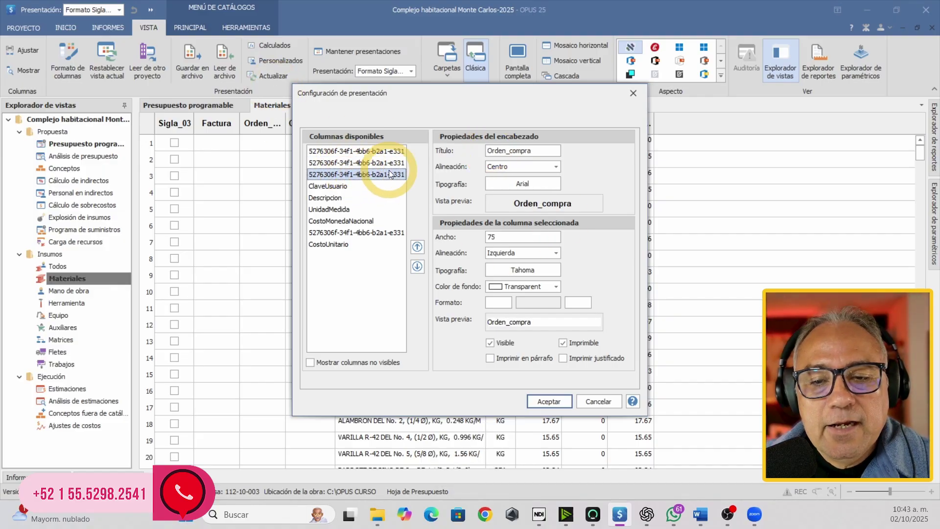
drag(545, 150, 383, 140)
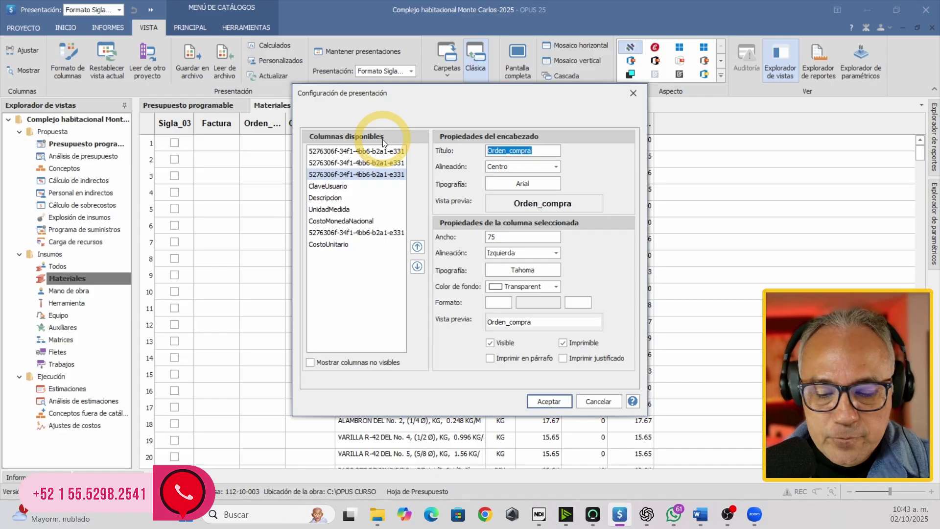
key(Caps_Lock)
text(ORDen de)
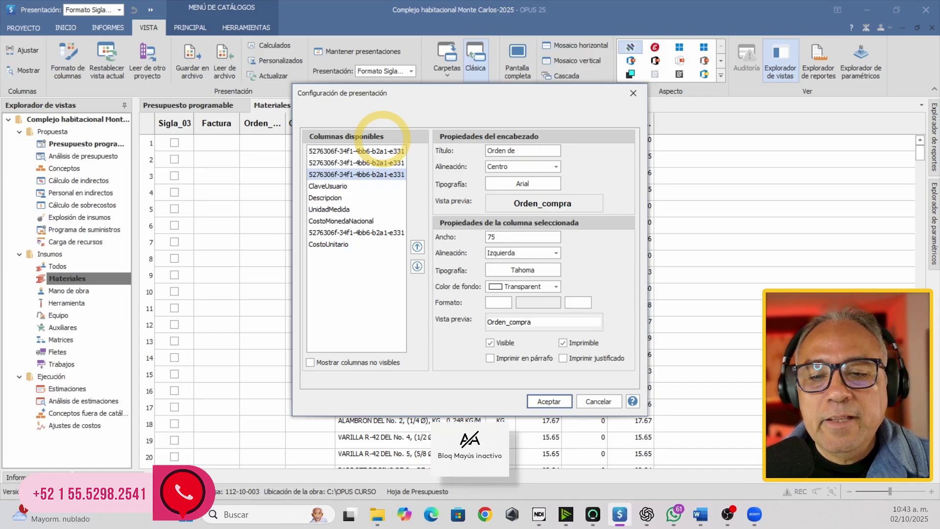
text(compra)
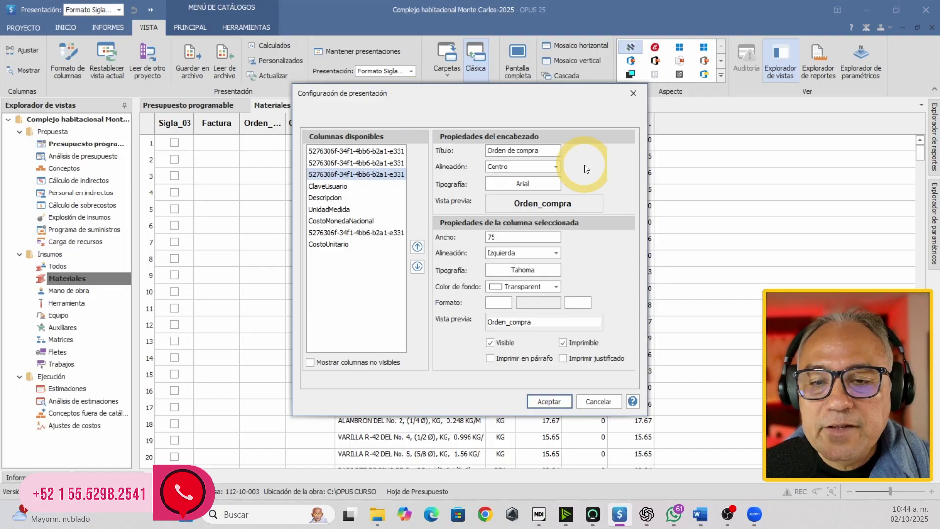
- Review the ClaveUsuario and Descripcion column titles, compare them with the Word invoice table's headers, and return to OPUS
click(353, 186)
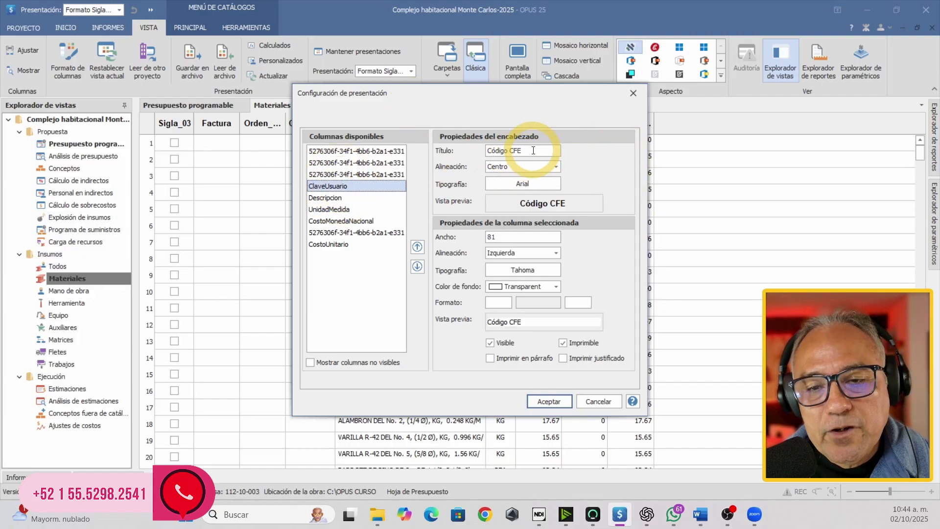
click(363, 197)
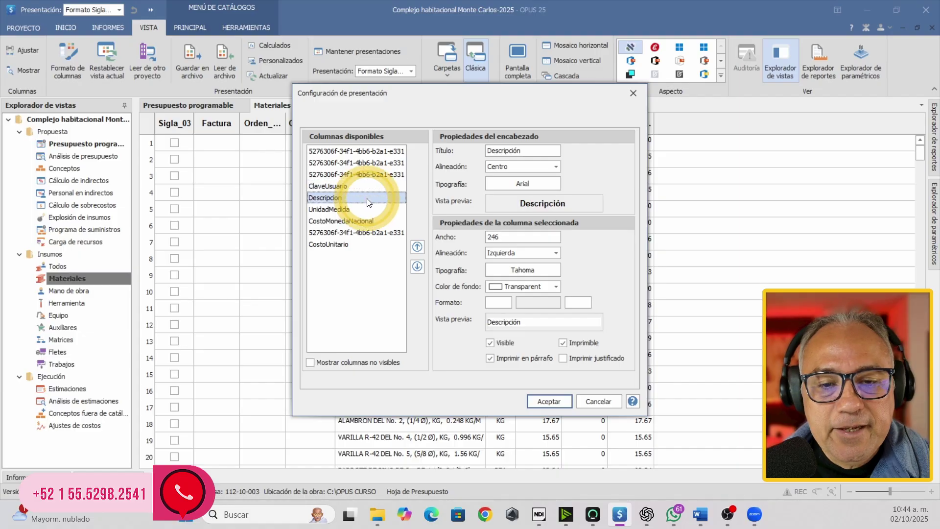
click(701, 514)
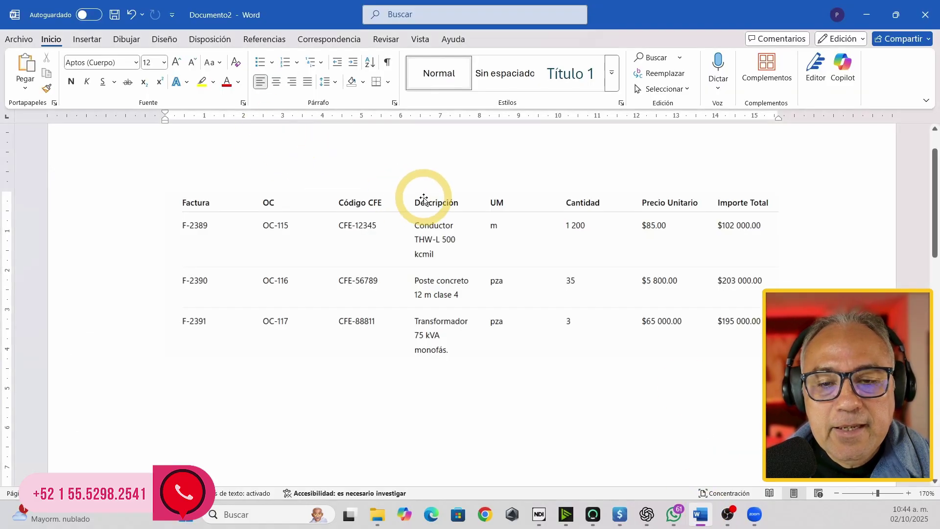
click(619, 514)
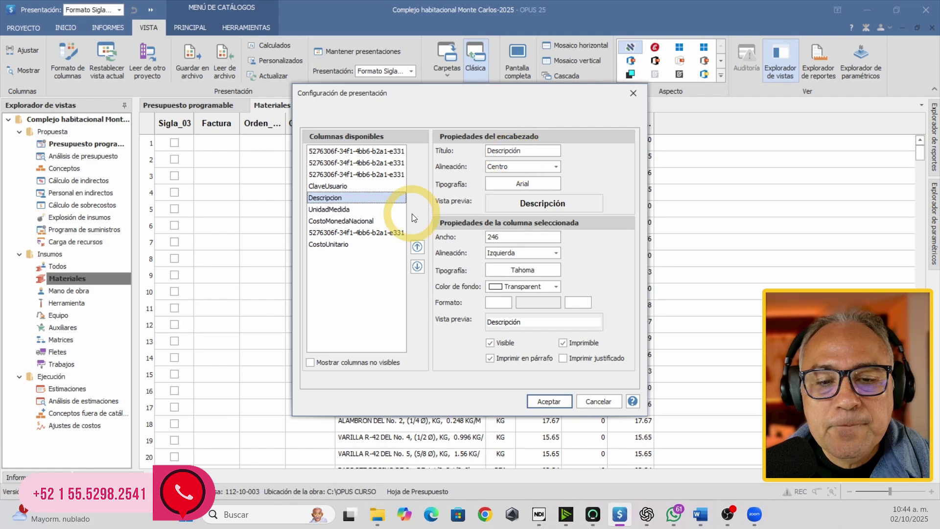
- Check the price heading in the Word table and set the CostoMonedaNacional column's title to "Precio Unitario"
click(337, 209)
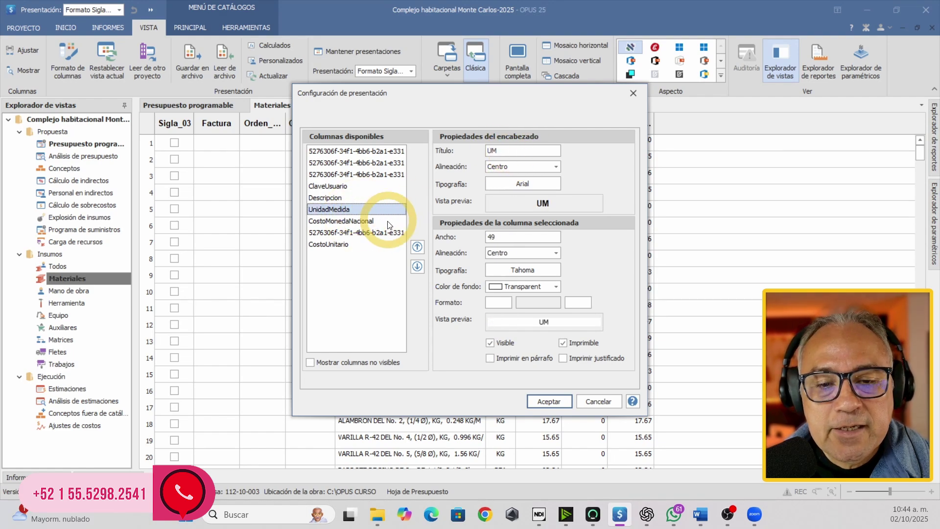
click(364, 220)
drag(551, 150, 489, 151)
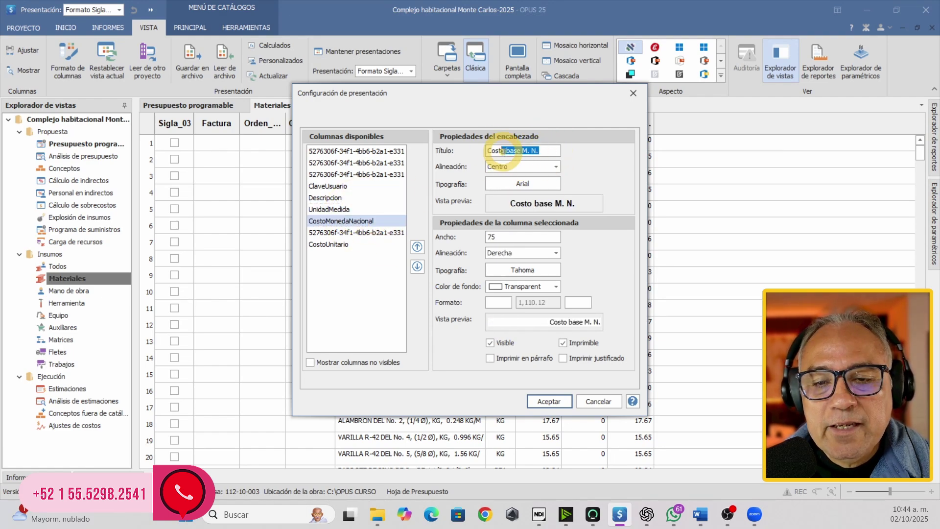
click(700, 514)
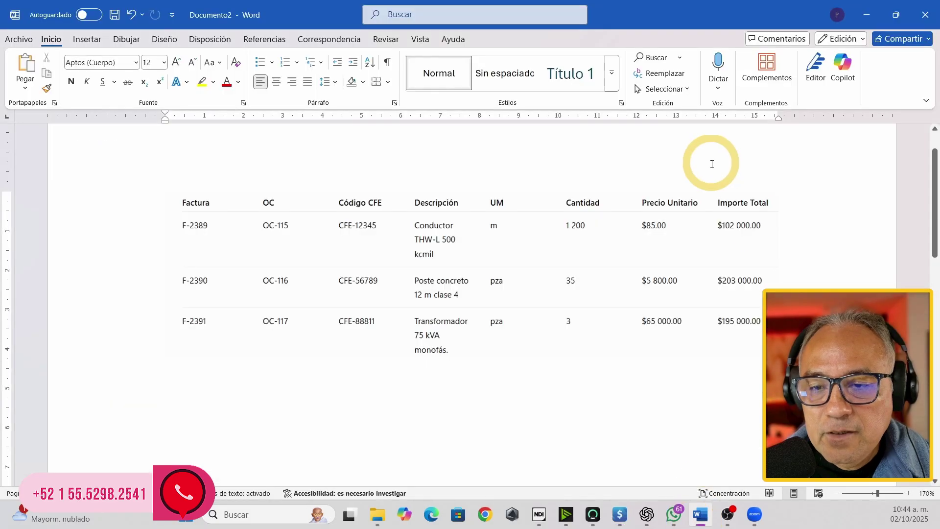
key(alt+Tab)
text(P)
key(Caps_Lock)
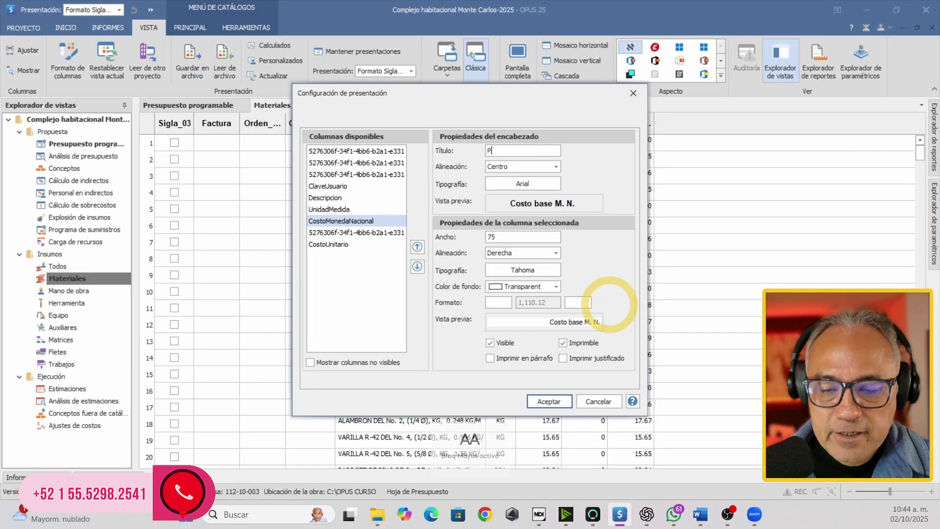
text(recio )
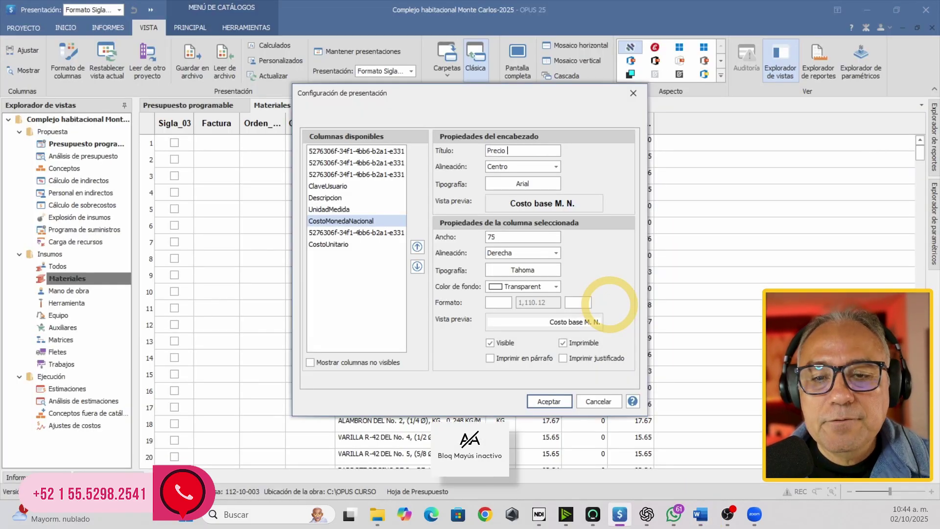
text(Unitario)
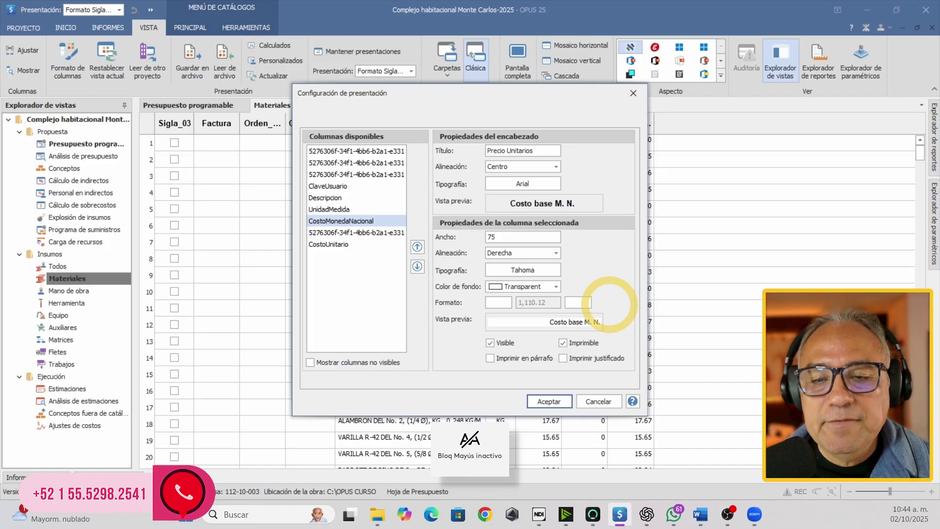
key(BackSpace)
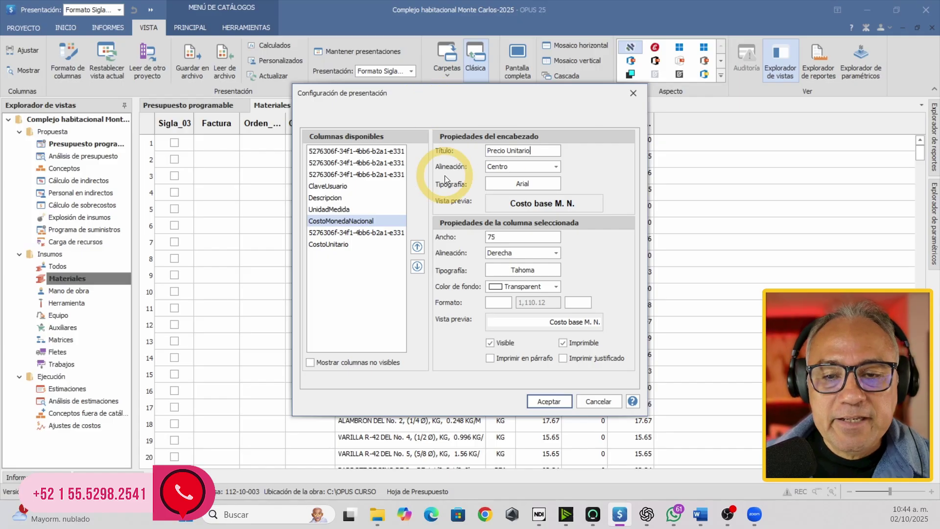
- Change the title of the Cantidad_avanzada column to "Cantidad avanzada"
click(377, 233)
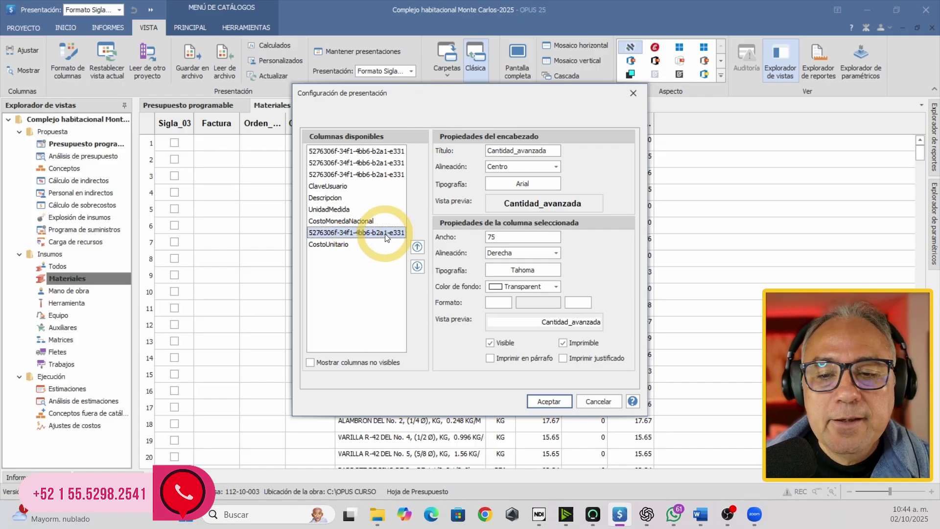
drag(548, 151, 424, 143)
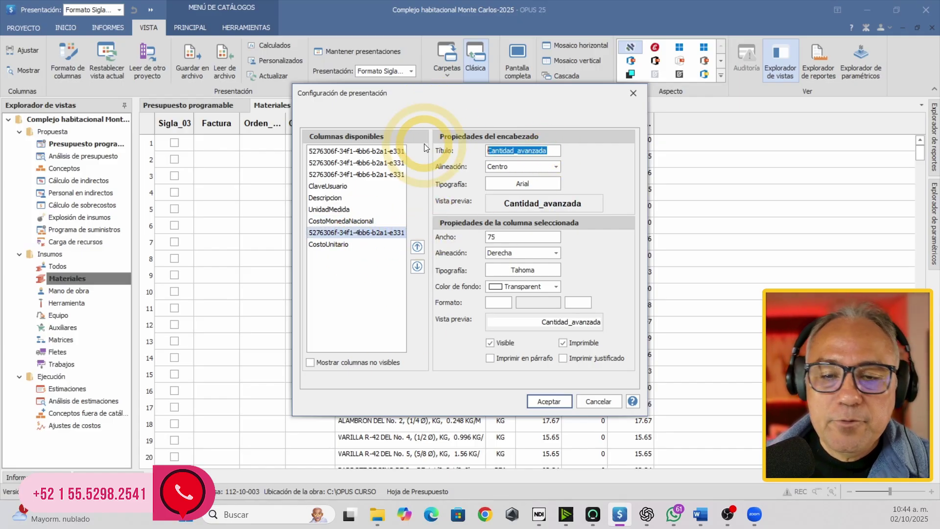
key(Caps_Lock)
text(C)
key(Caps_Lock)
text(antidad)
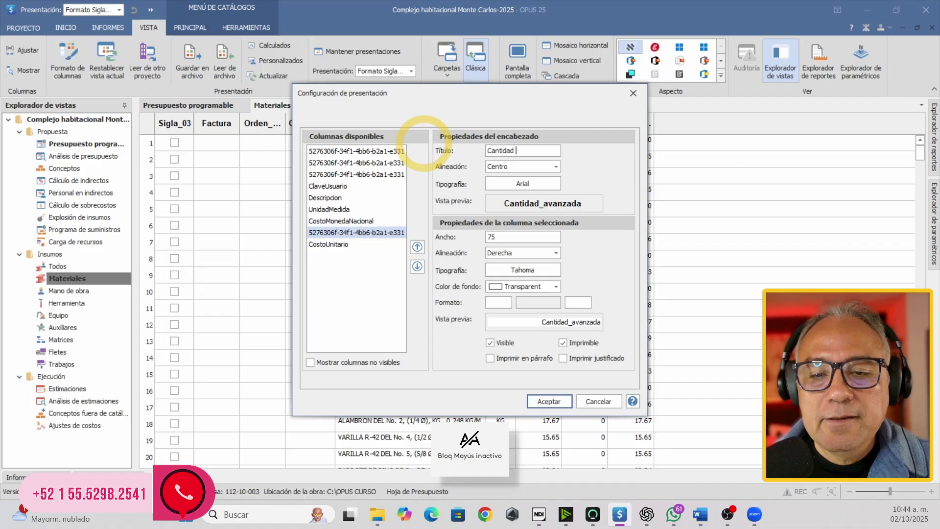
text( avanzada)
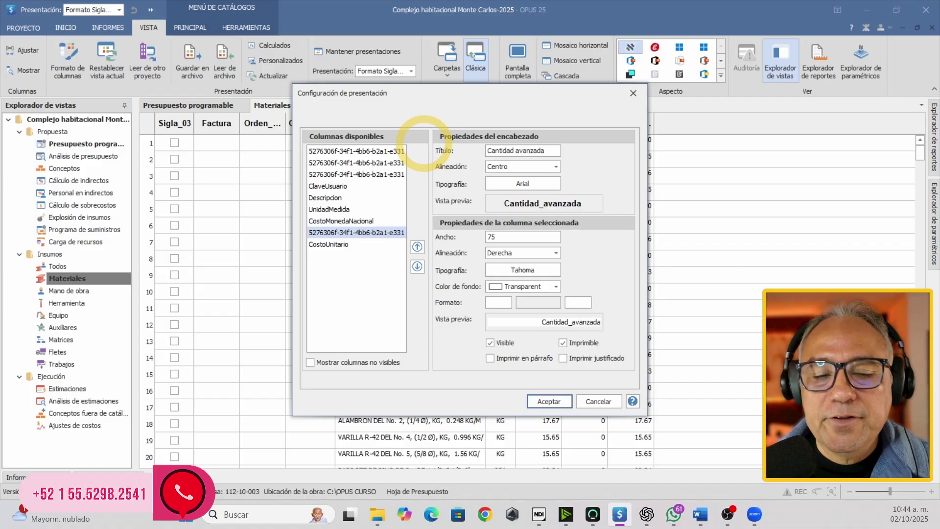
- Review the last three column titles against the Word table's headings and apply the presentation settings
click(362, 220)
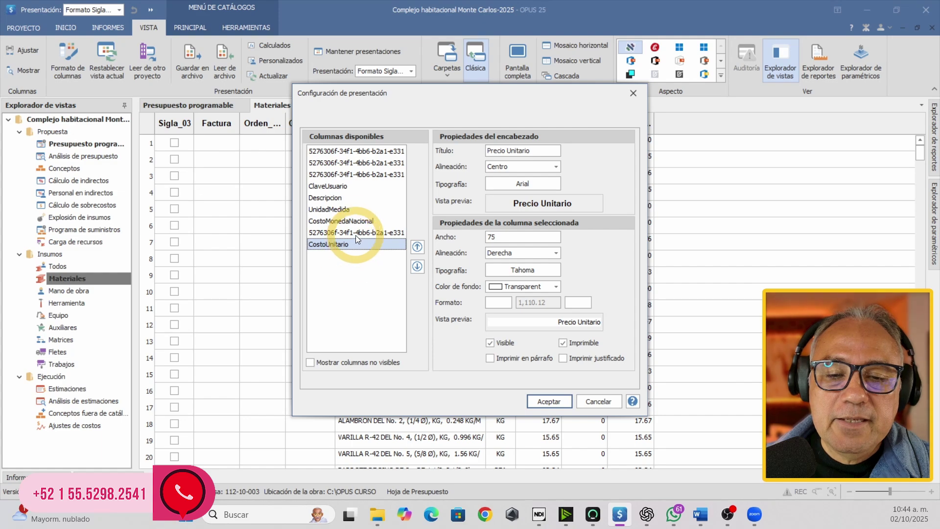
click(355, 234)
click(348, 244)
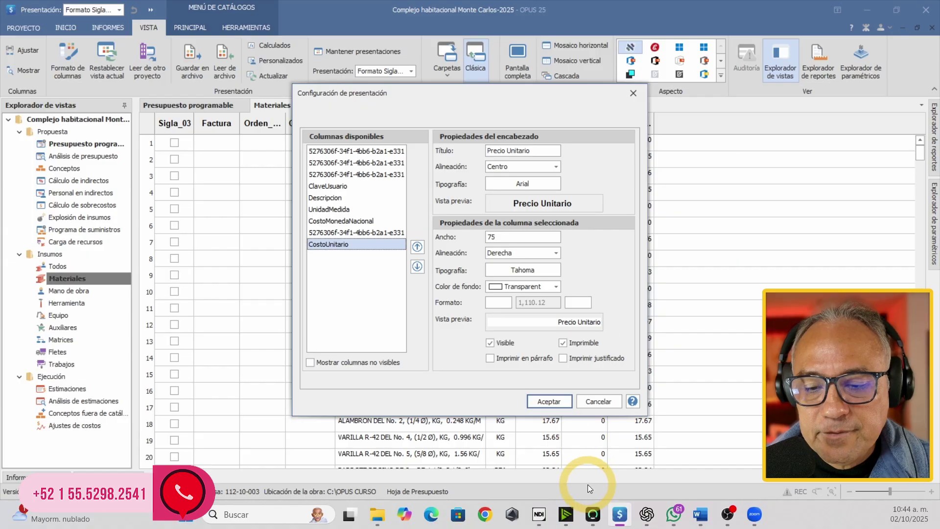
click(700, 514)
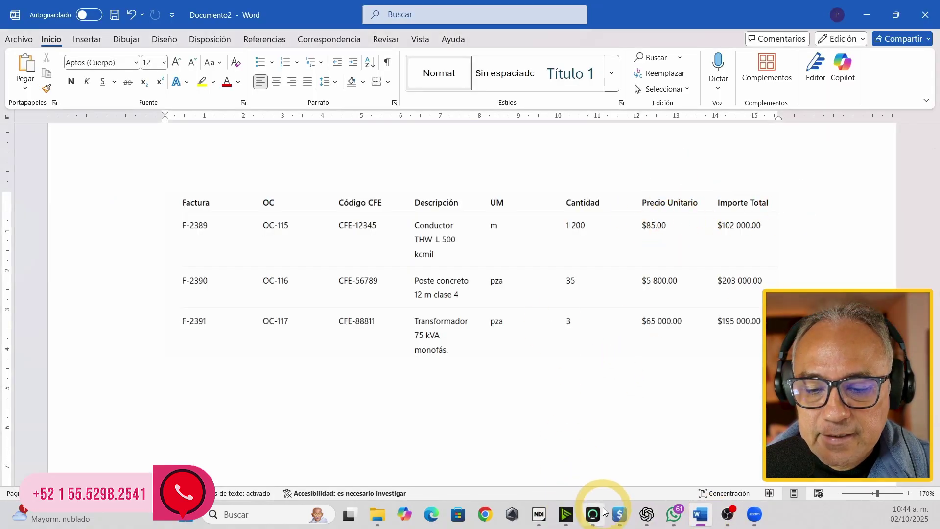
click(618, 514)
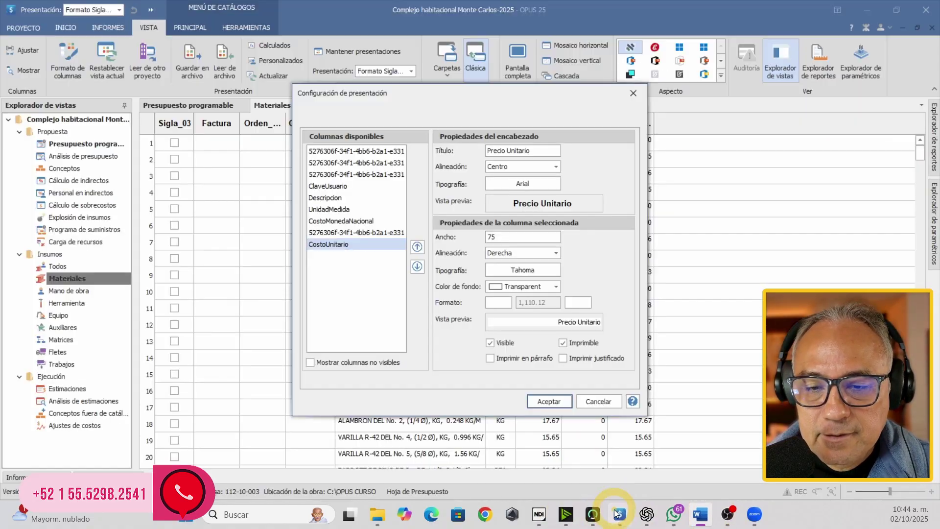
click(546, 401)
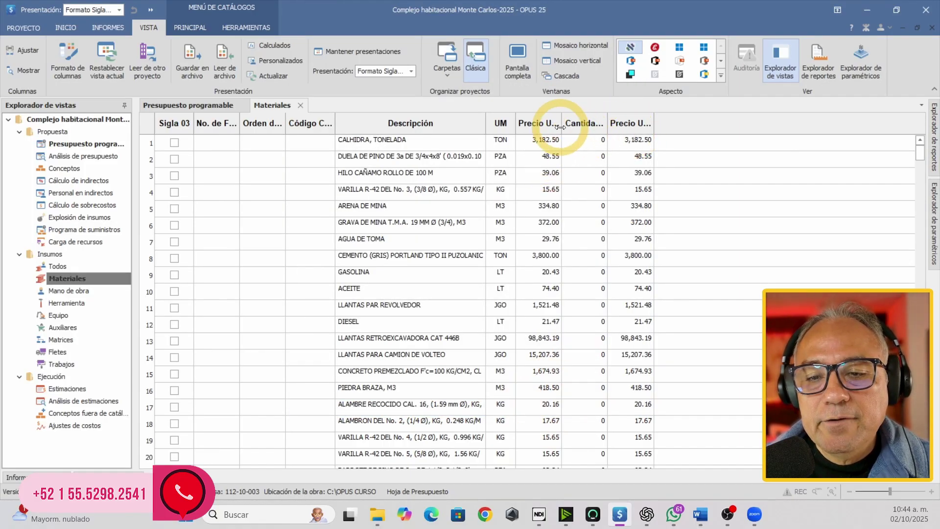
- Retitle the CostoMonedaNacional column "Costo base" and remove it from the materials table
mouse_move(562, 125)
mouse_down()
mouse_move(590, 135)
mouse_move(569, 137)
mouse_up()
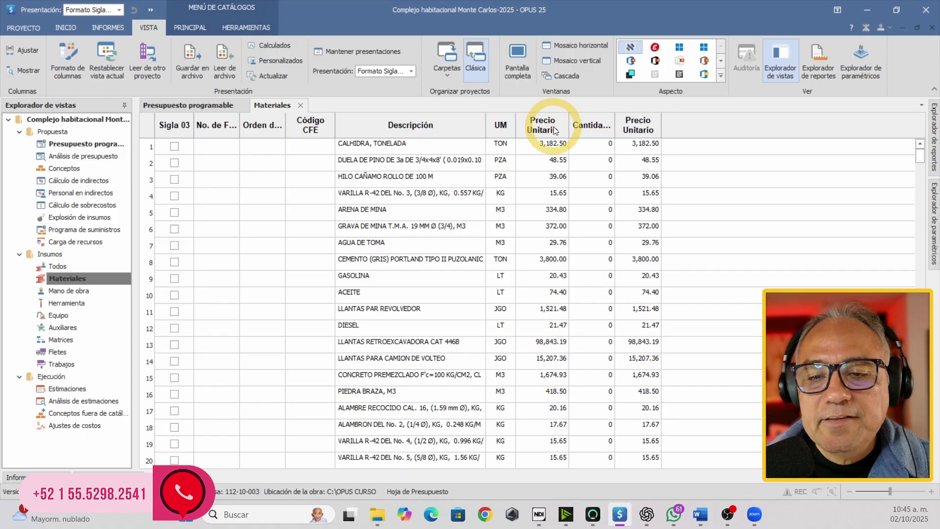
right_click(556, 131)
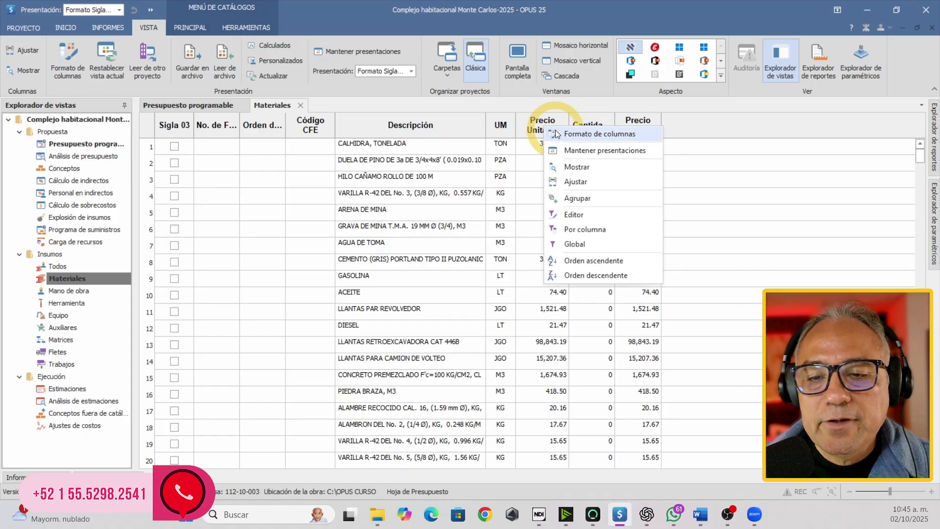
click(558, 134)
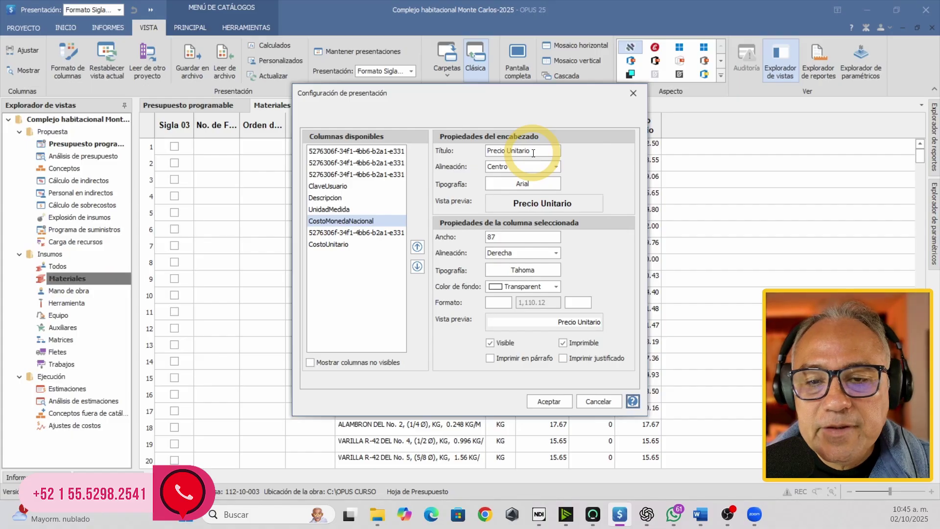
triple_click(533, 153)
key(Caps_Lock)
text(Cost)
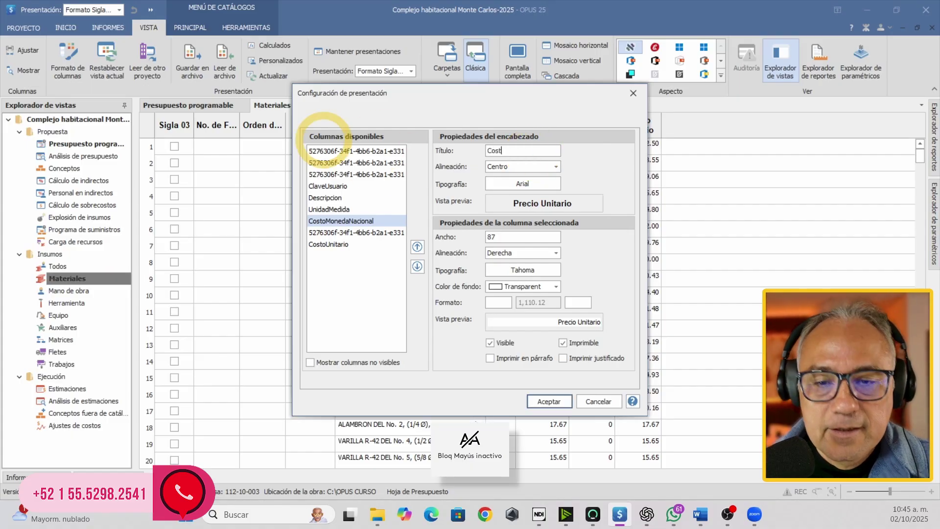
text(o base)
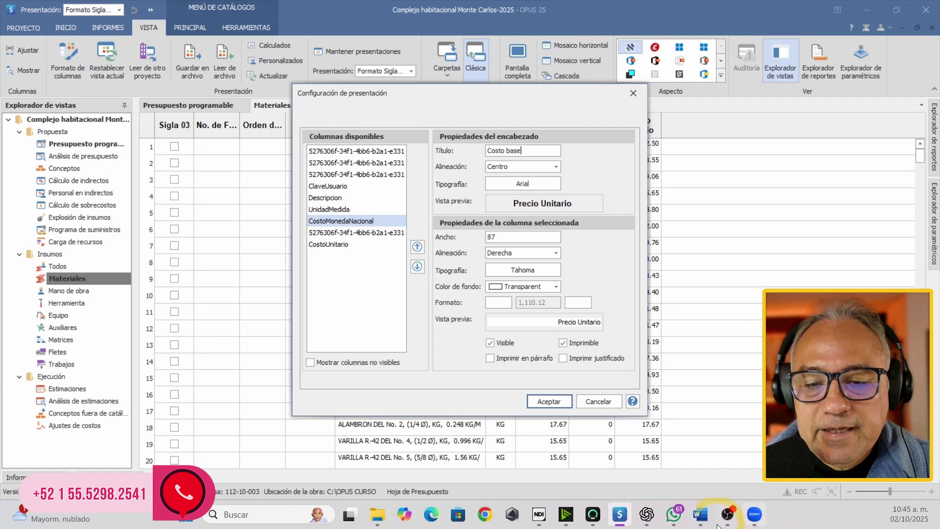
click(550, 401)
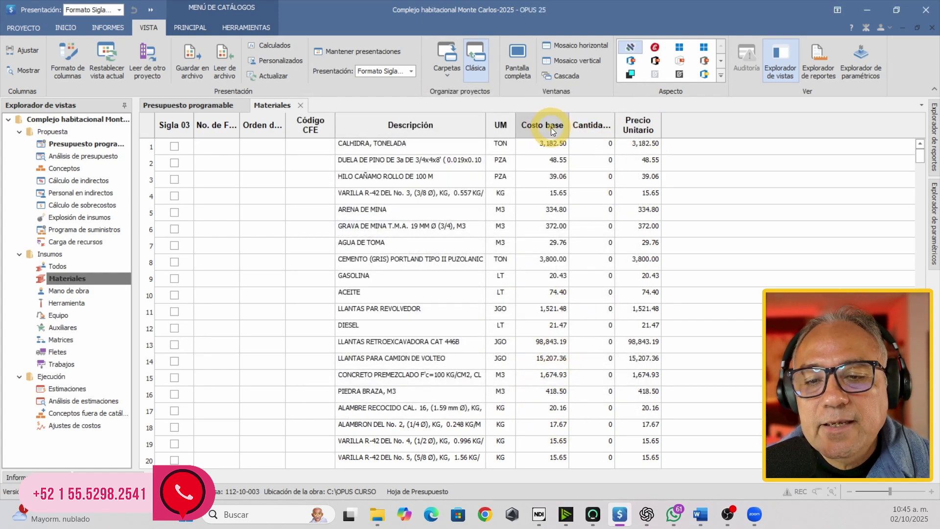
drag(550, 127, 483, 339)
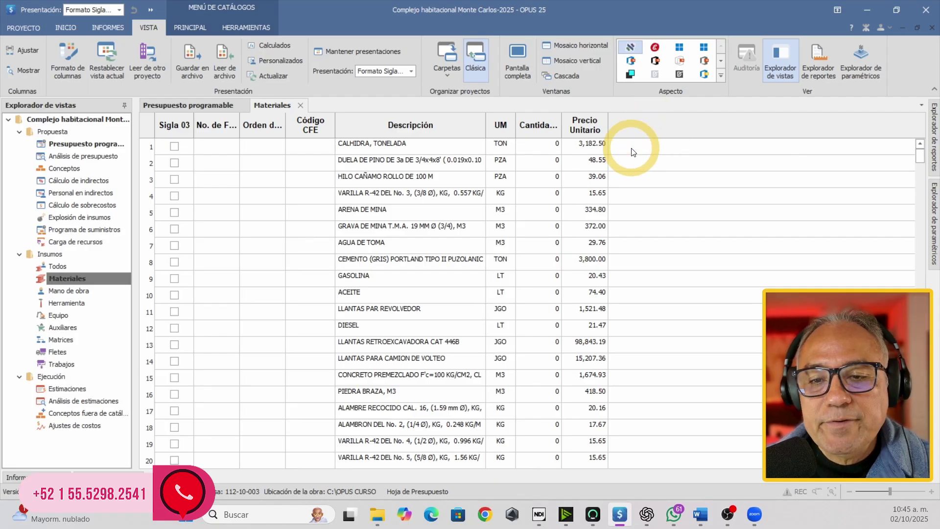
click(547, 152)
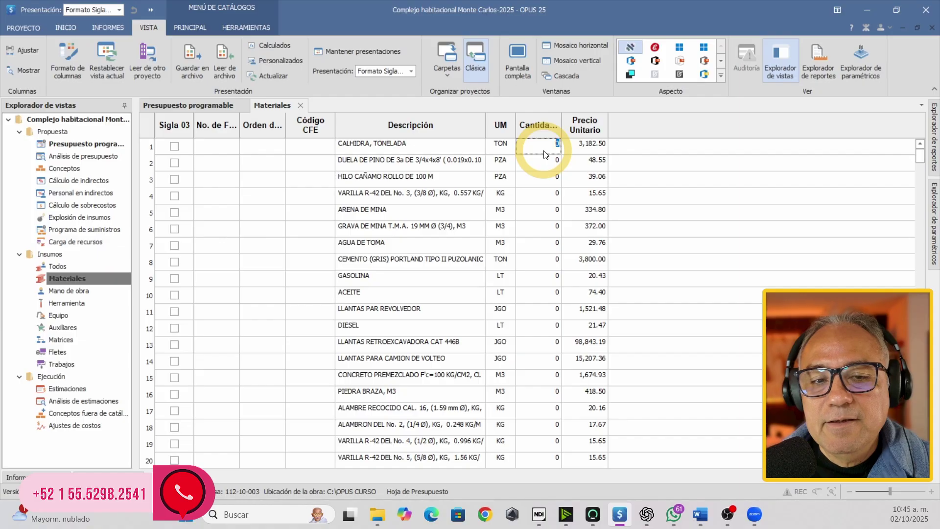
key(Return)
key(Right)
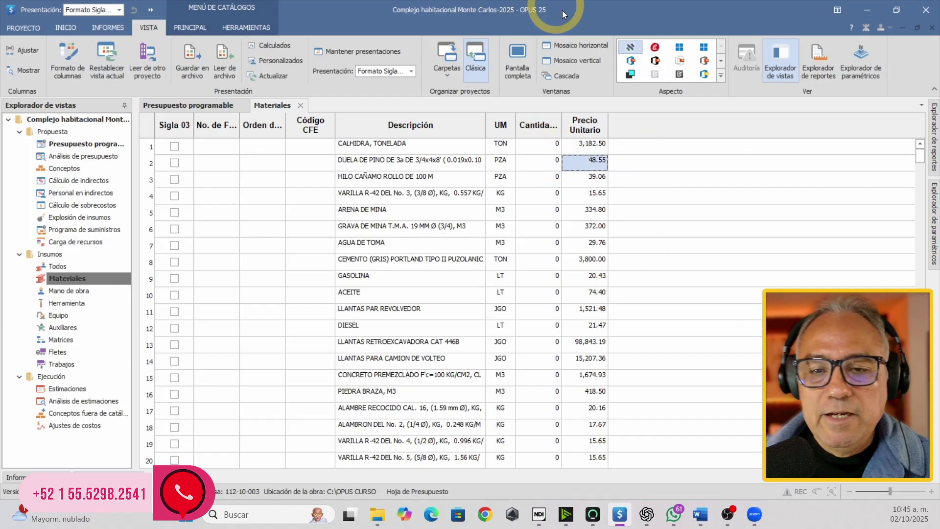
click(533, 145)
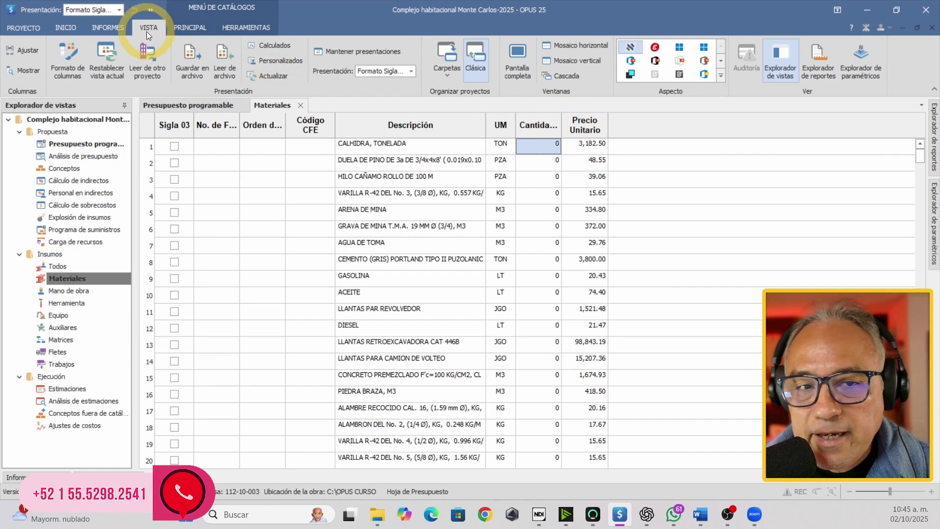
- Add a new calculated column to the materials view with the name "Total"
click(271, 45)
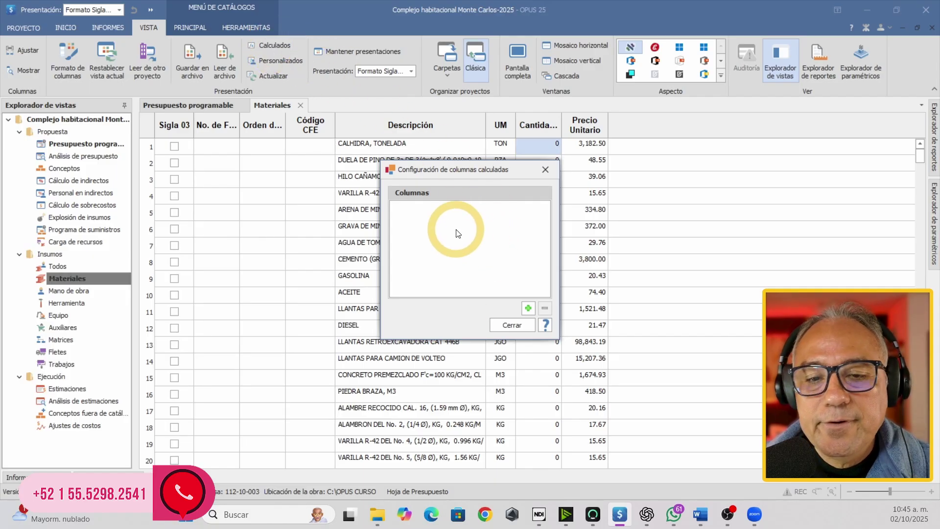
click(527, 308)
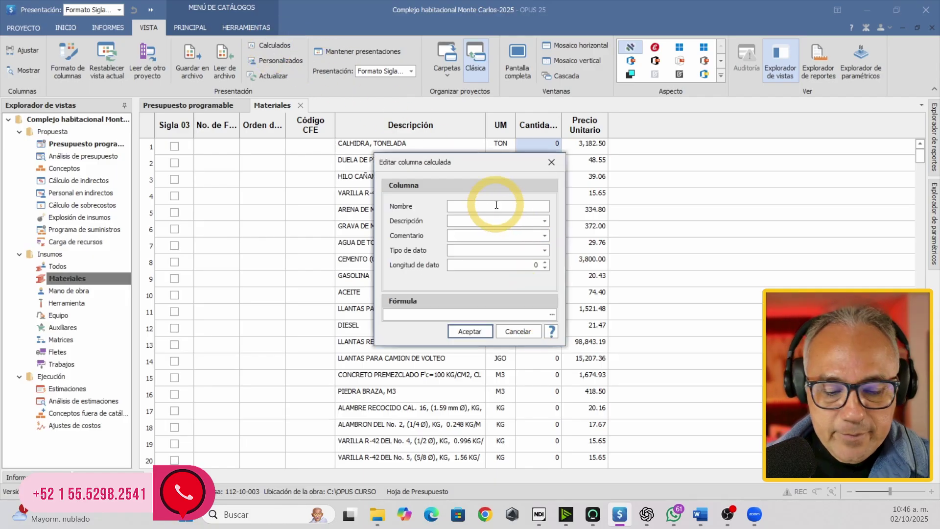
key(Caps_Lock)
text(Tota)
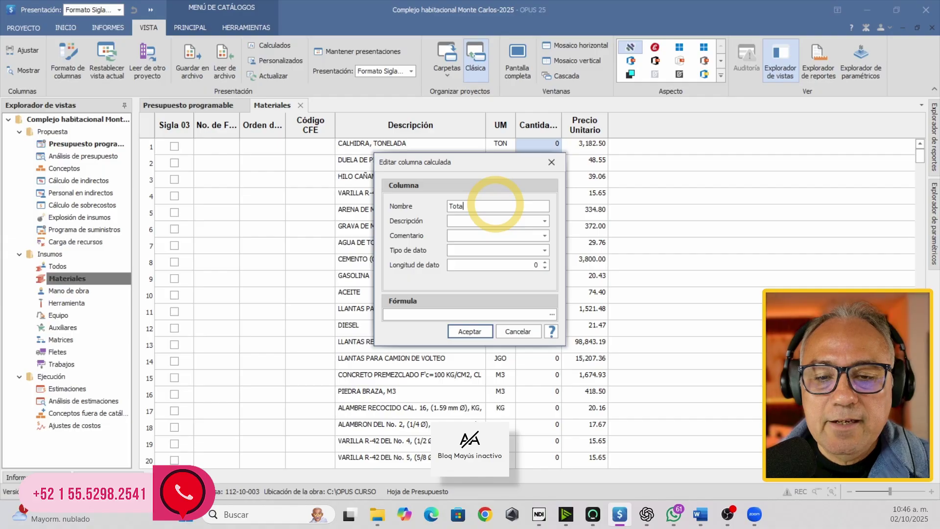
text(l)
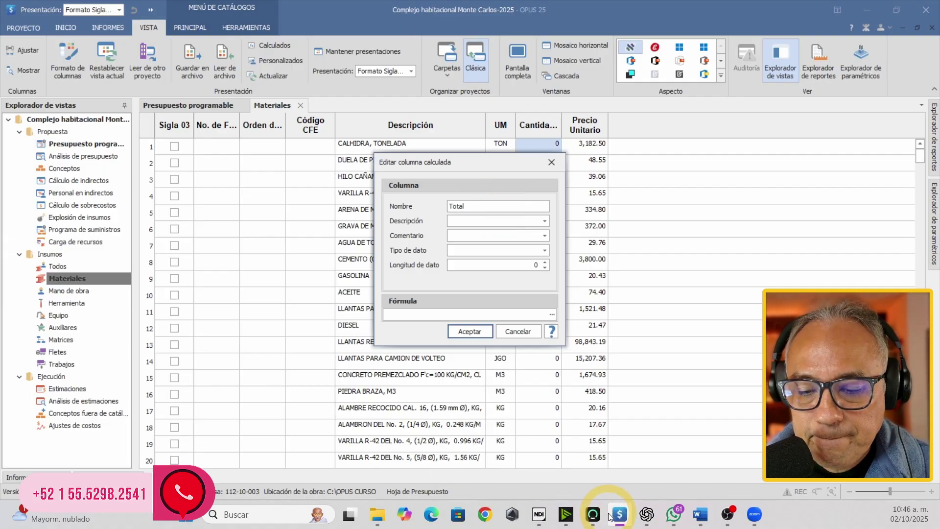
- Check the amount heading in the Word table, rename the calculated column "Importe Total" and set its data type to Doble
click(701, 514)
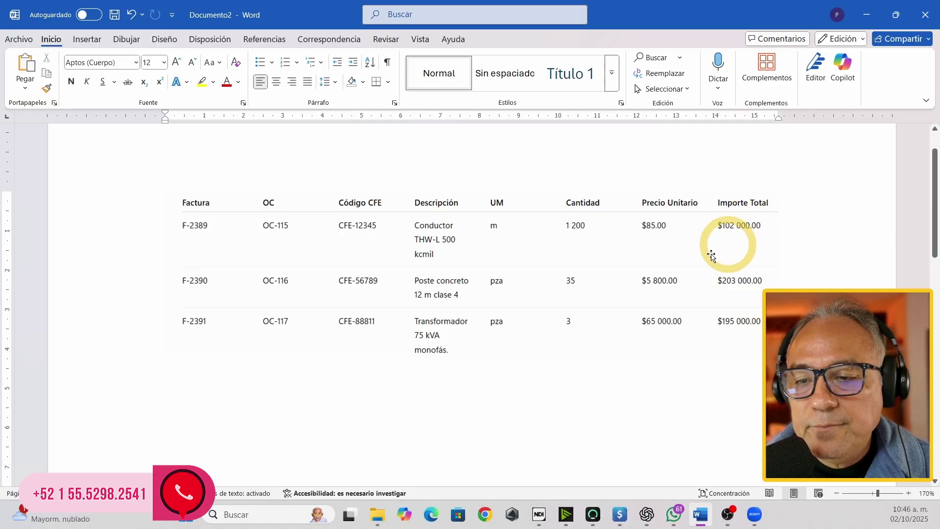
key(alt+Tab)
key(Caps_Lock)
key(BackSpace)
key(BackSpace)
key(BackSpace)
key(BackSpace)
key(BackSpace)
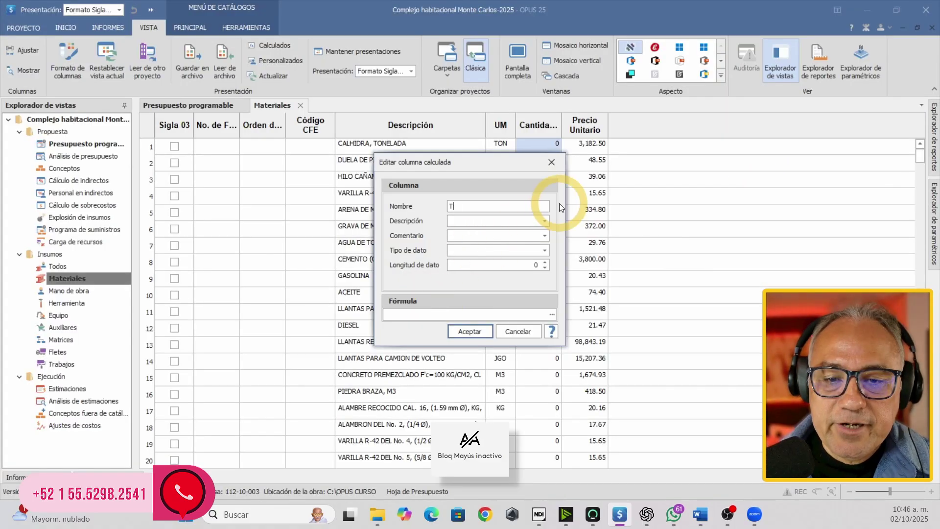
text(Importe Total)
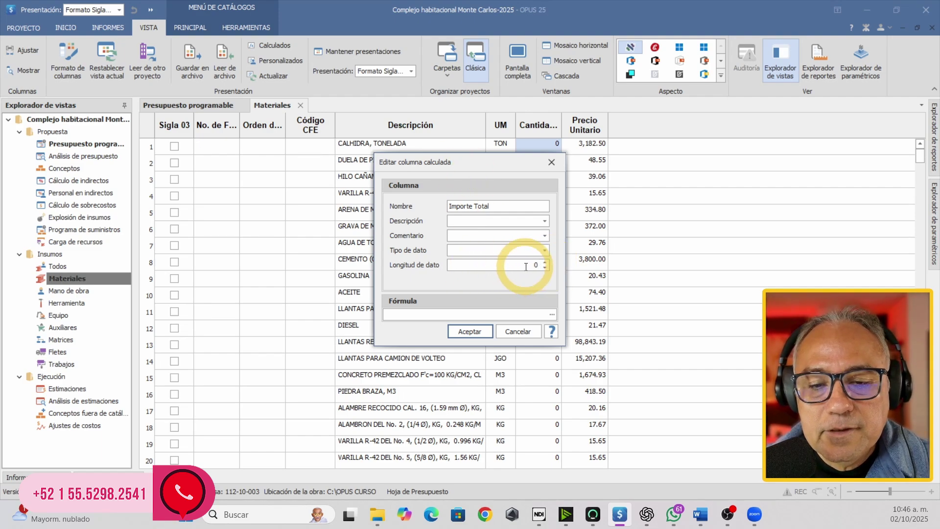
click(544, 251)
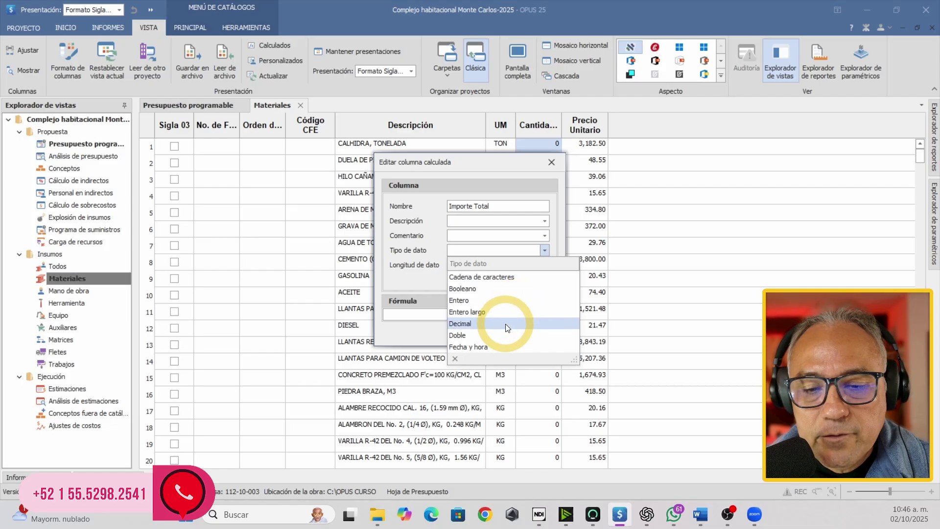
click(475, 335)
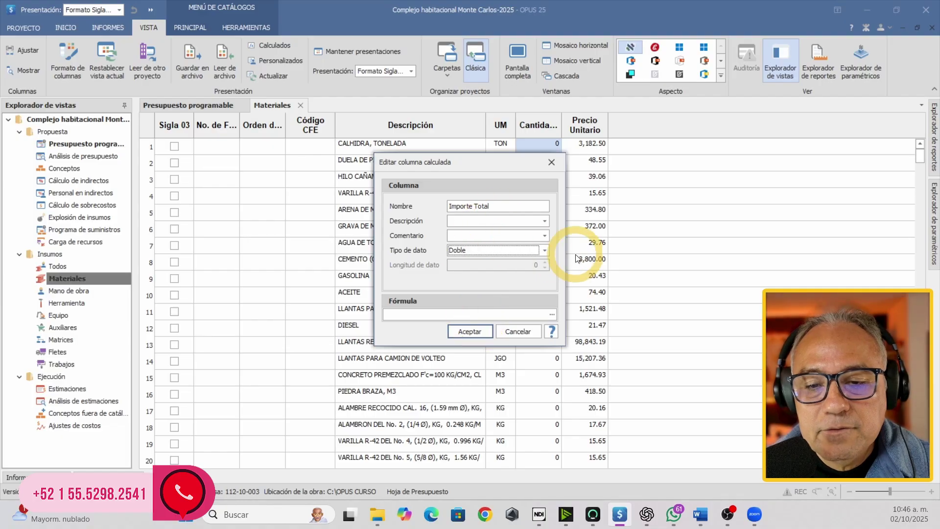
- Review the available data types for the Importe Total calculated column and keep Doble selected
click(544, 250)
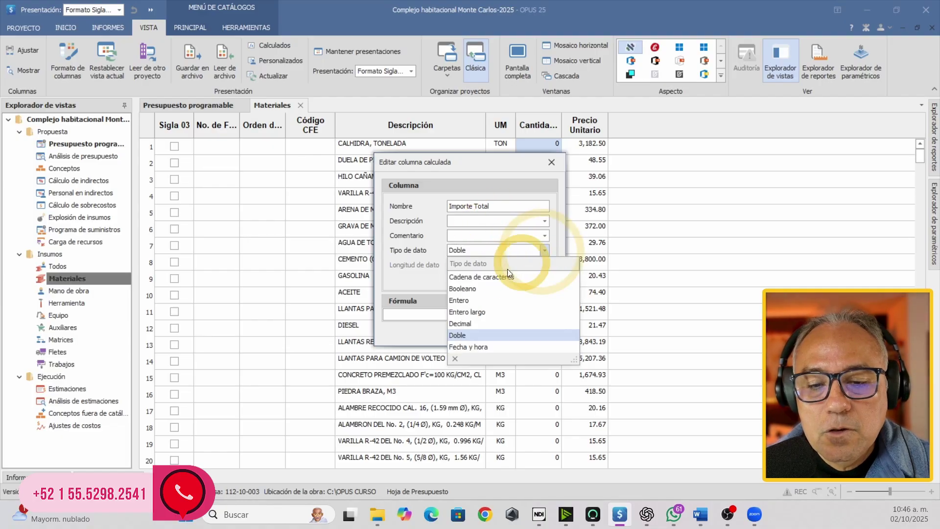
click(466, 335)
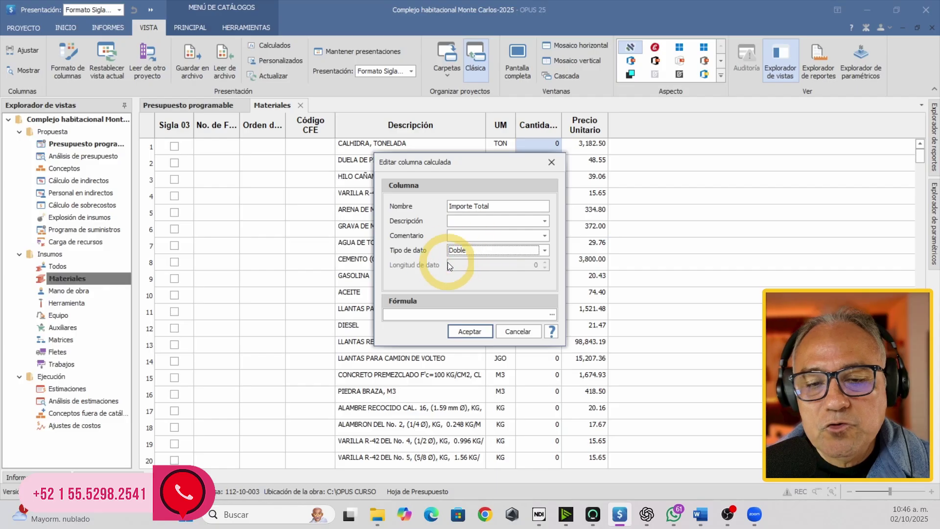
click(429, 314)
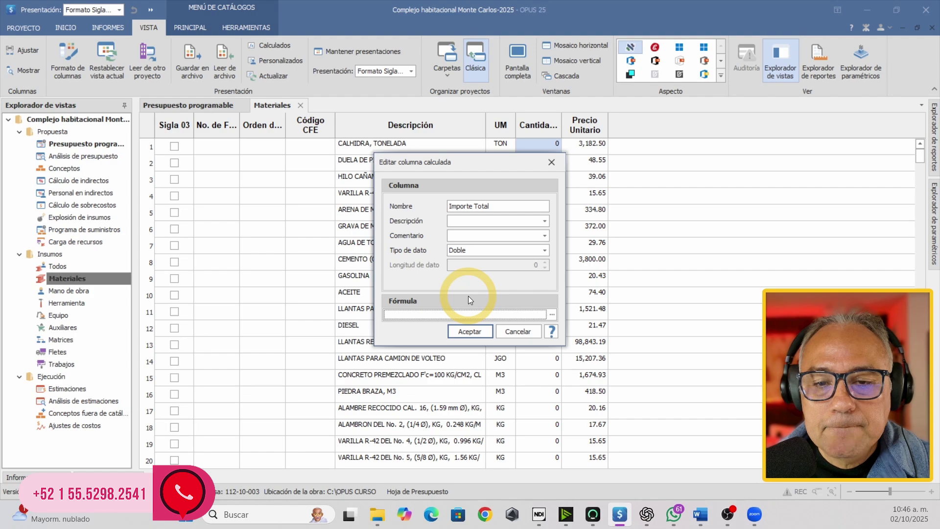
click(474, 206)
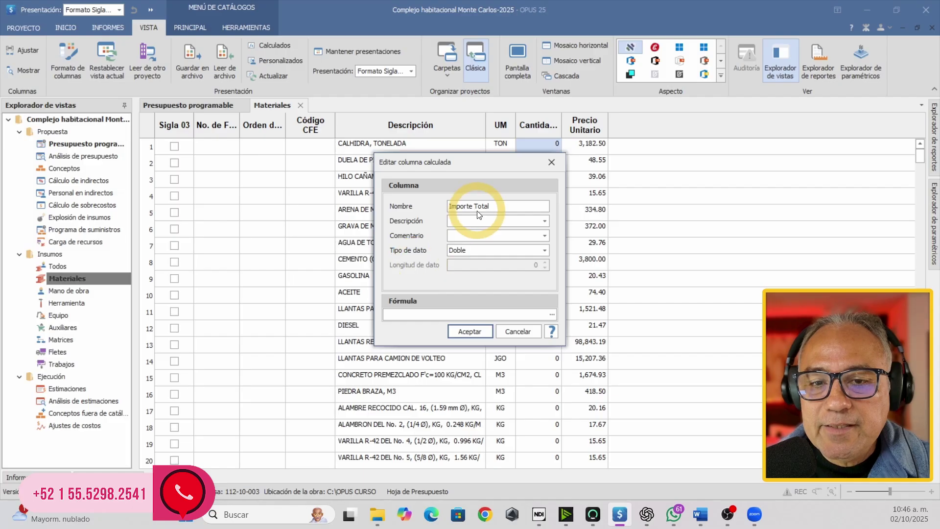
drag(494, 206, 448, 214)
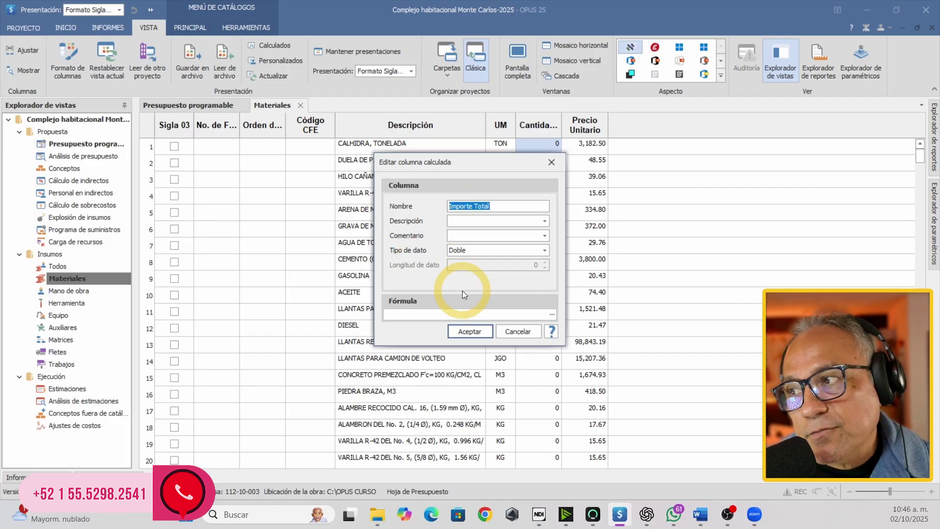
click(489, 207)
drag(489, 206, 451, 208)
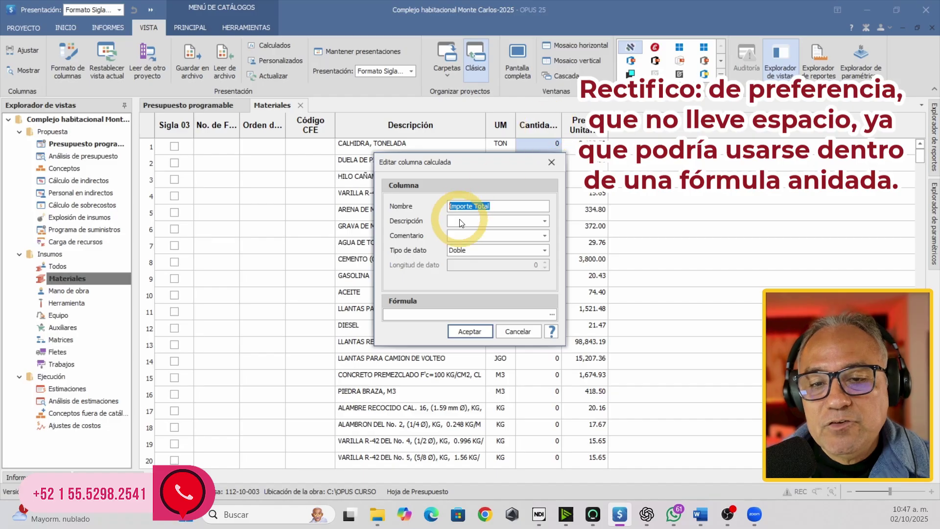
click(505, 205)
drag(504, 205, 448, 205)
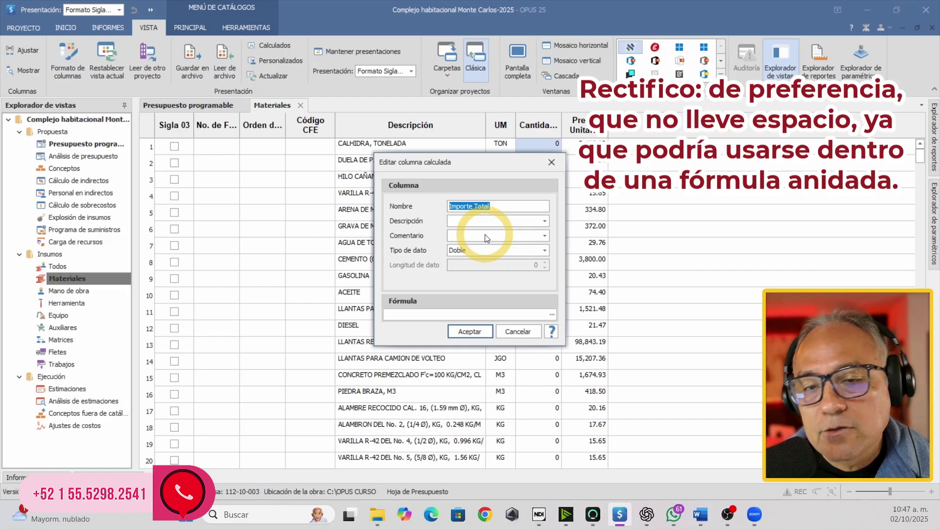
click(477, 206)
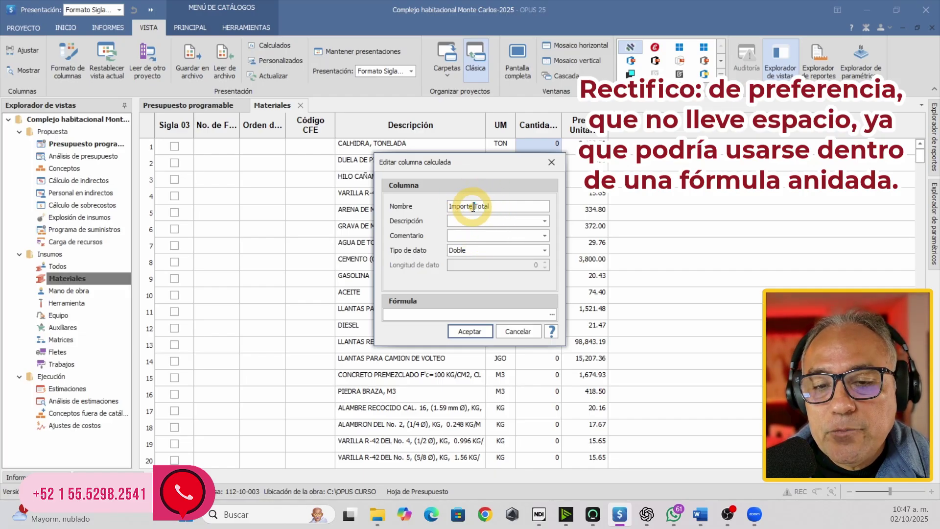
drag(473, 207, 472, 206)
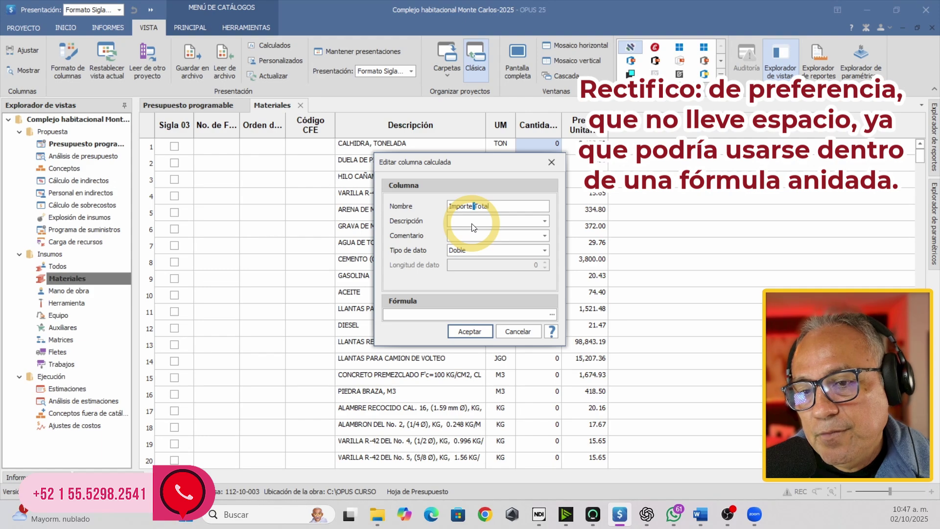
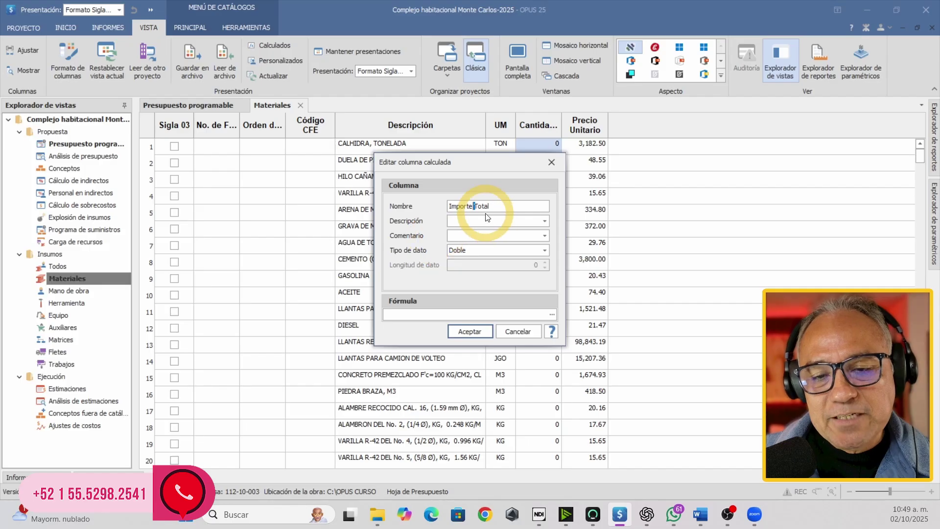
- Open the expression builder for the Importe Total formula and start the expression with Cantidad_avanzada followed by the multiplication sign
click(427, 316)
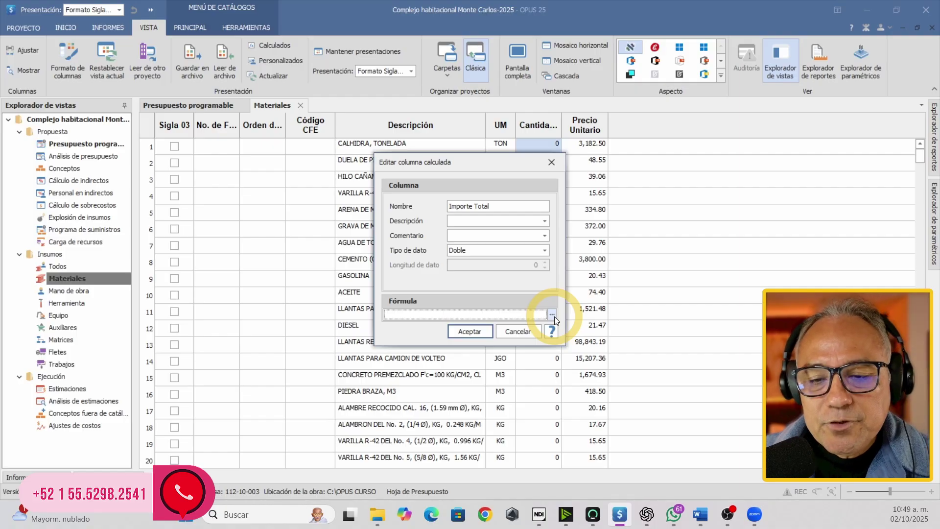
click(554, 316)
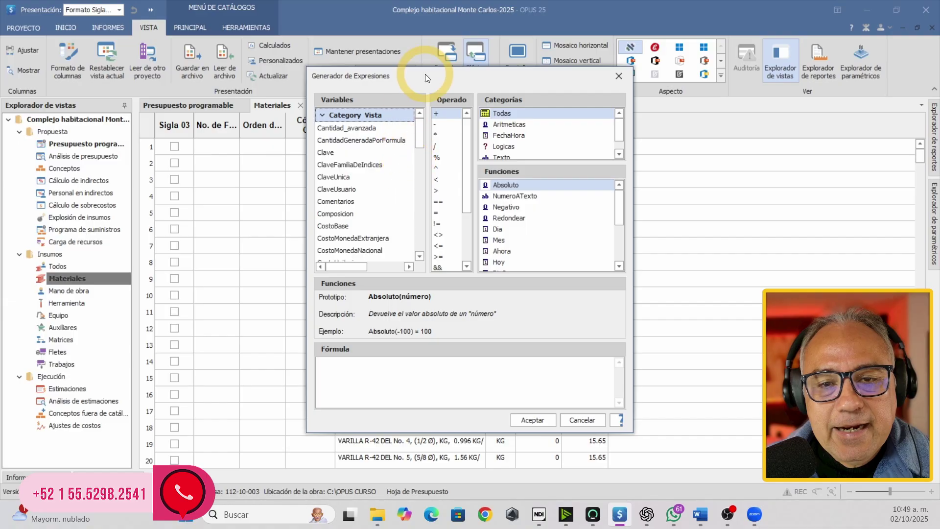
click(363, 130)
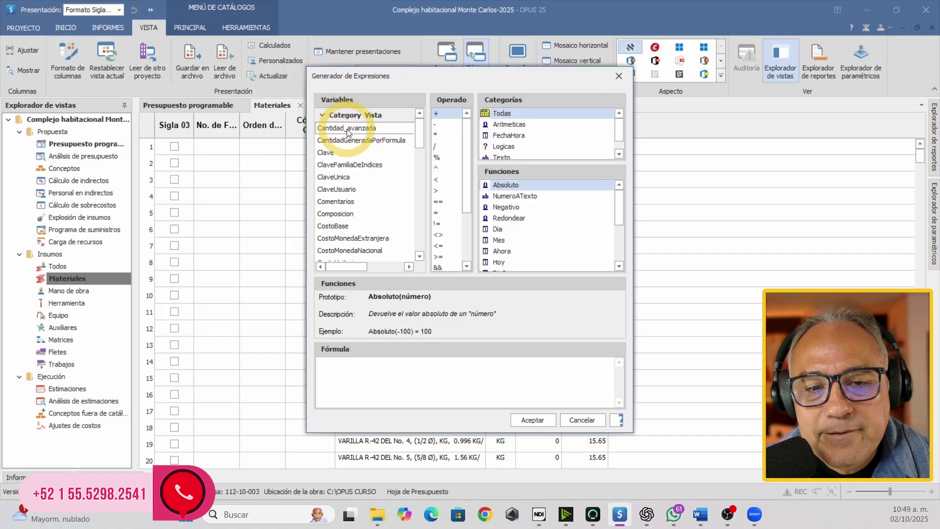
double_click(343, 129)
click(358, 372)
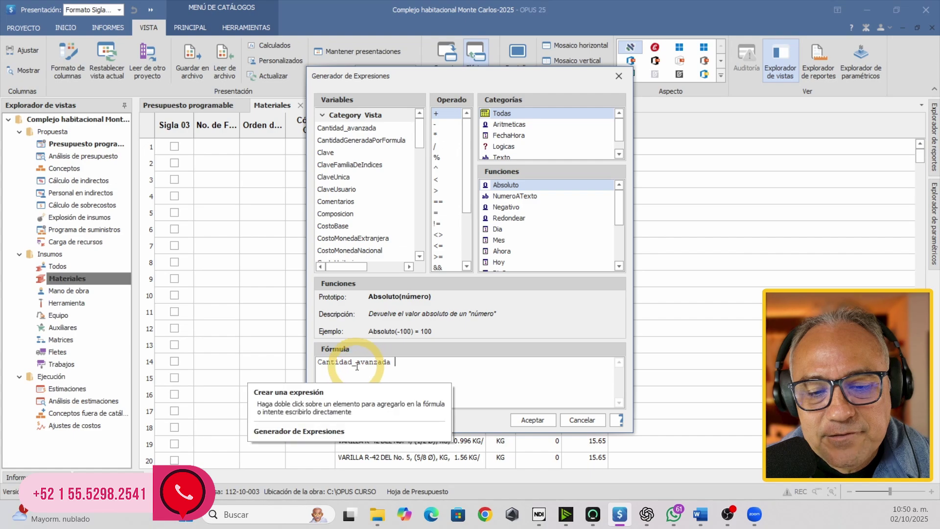
click(482, 373)
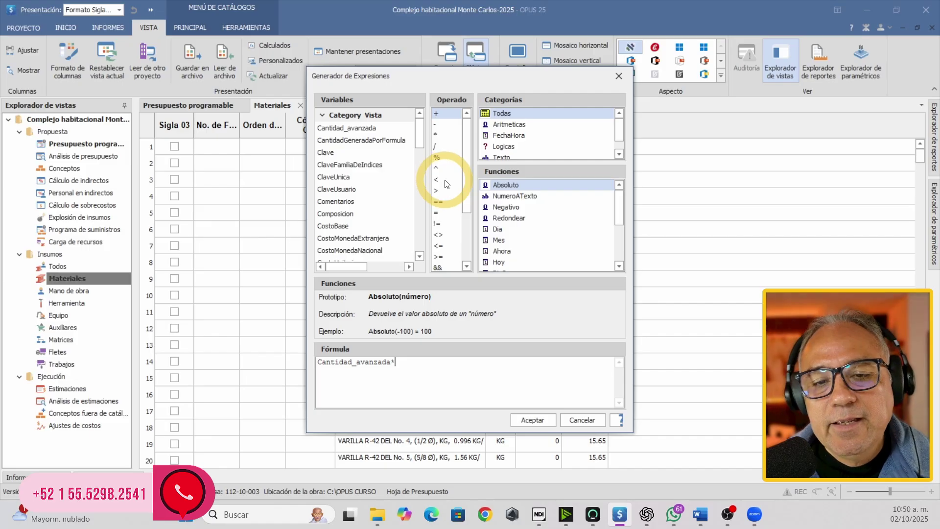
- Look through the available operators and append the CostoUnitario variable as the formula's second factor
drag(470, 204, 477, 271)
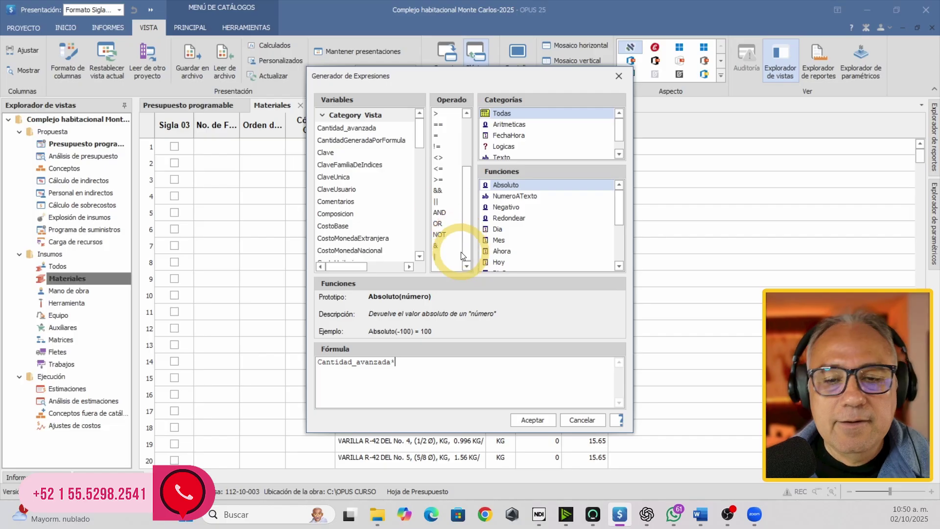
drag(470, 249, 466, 205)
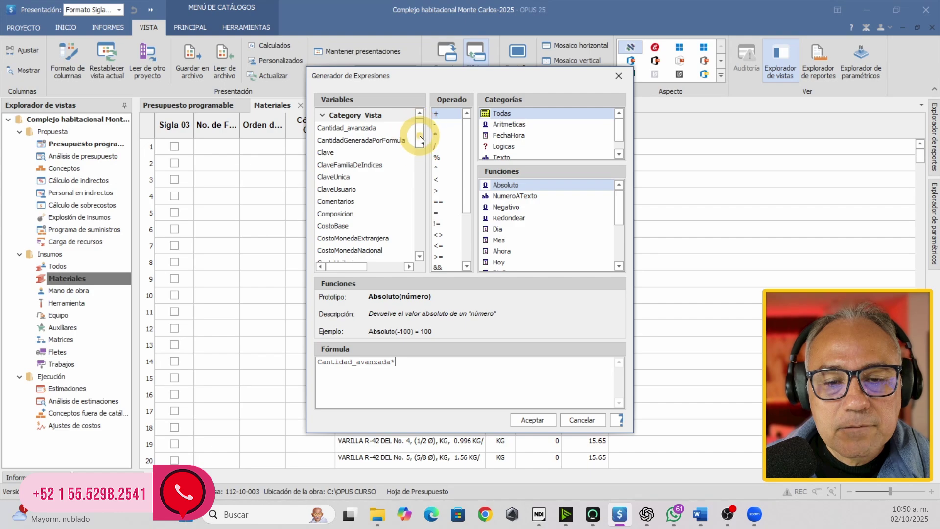
drag(419, 136, 424, 150)
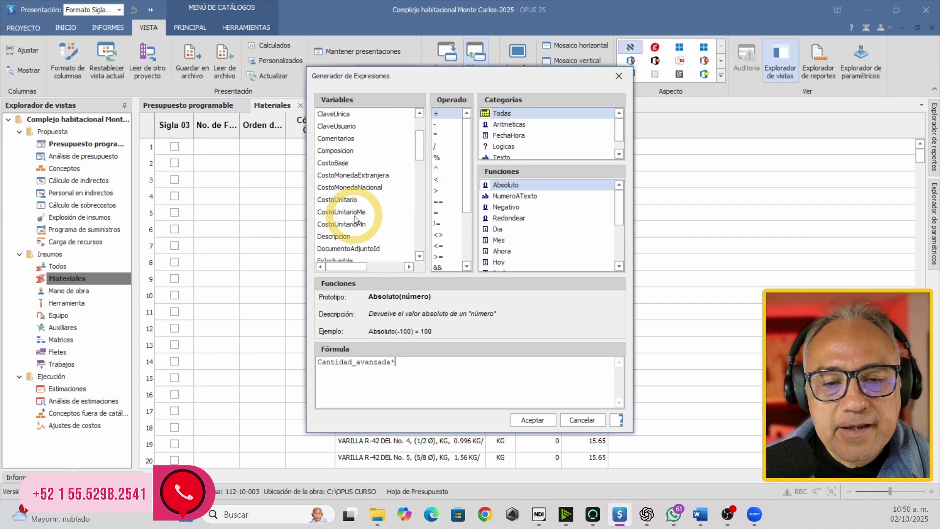
click(351, 201)
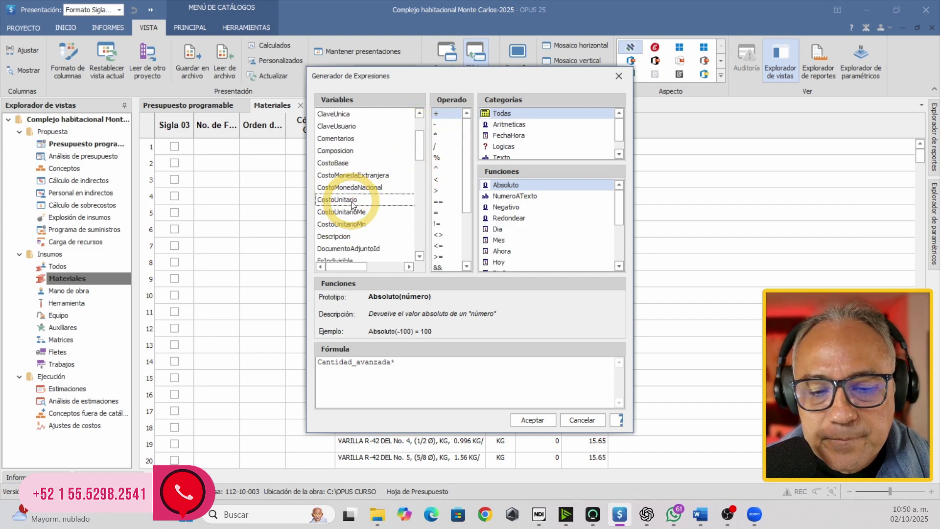
double_click(351, 201)
click(450, 368)
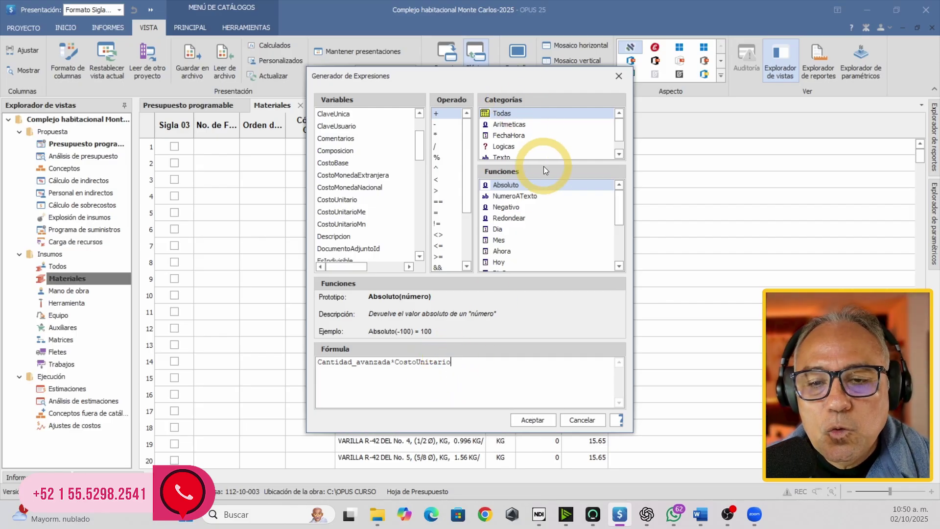
- Wrap the product in the Redondear function with 2 decimals, giving Redondear(Cantidad_avanzada*CostoUnitario,2), and accept the formula
click(512, 221)
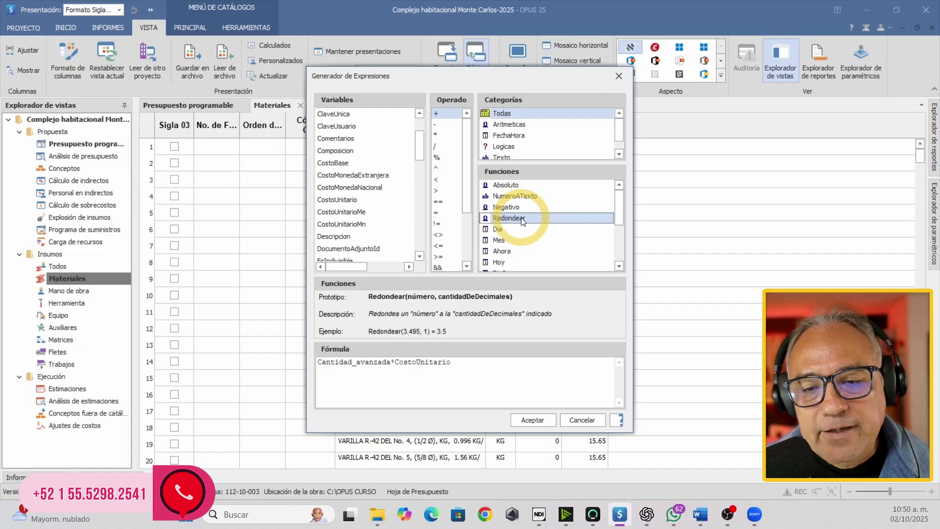
double_click(523, 221)
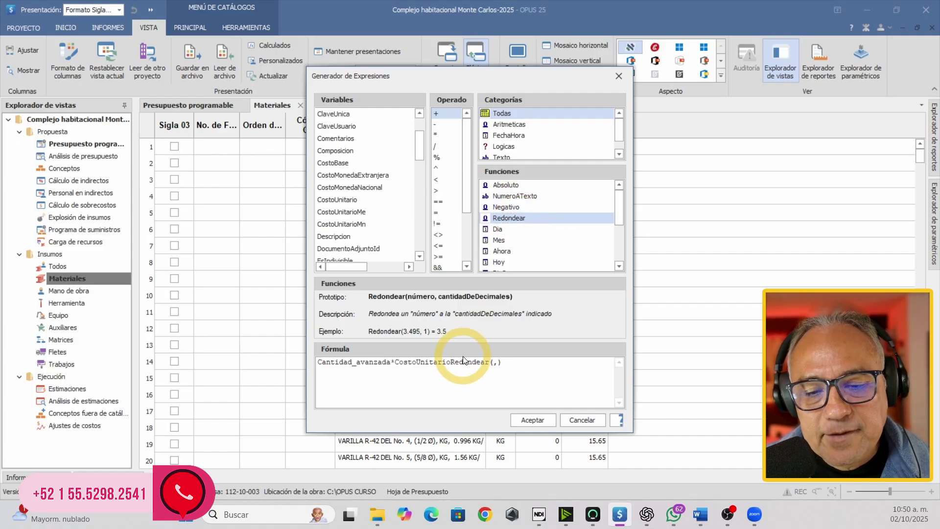
drag(451, 362, 289, 363)
key(ctrl+c)
key(BackSpace)
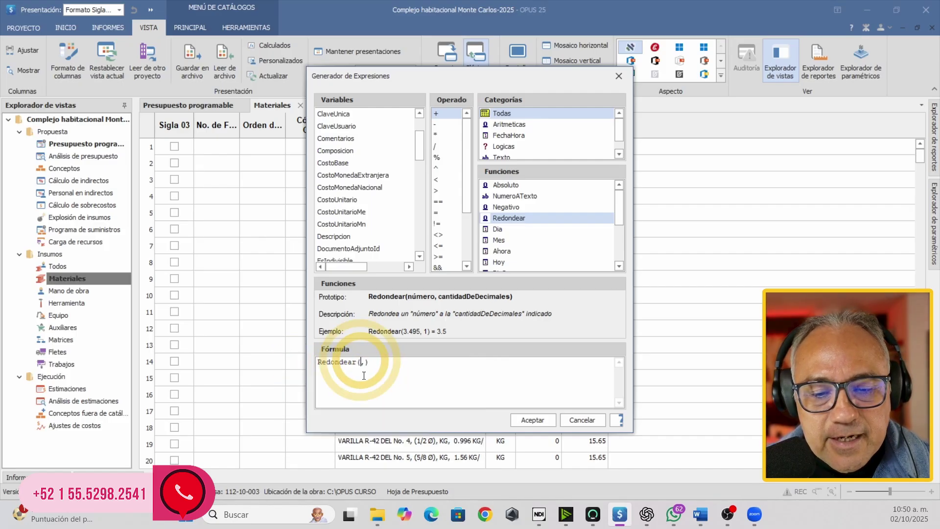
key(ctrl+v)
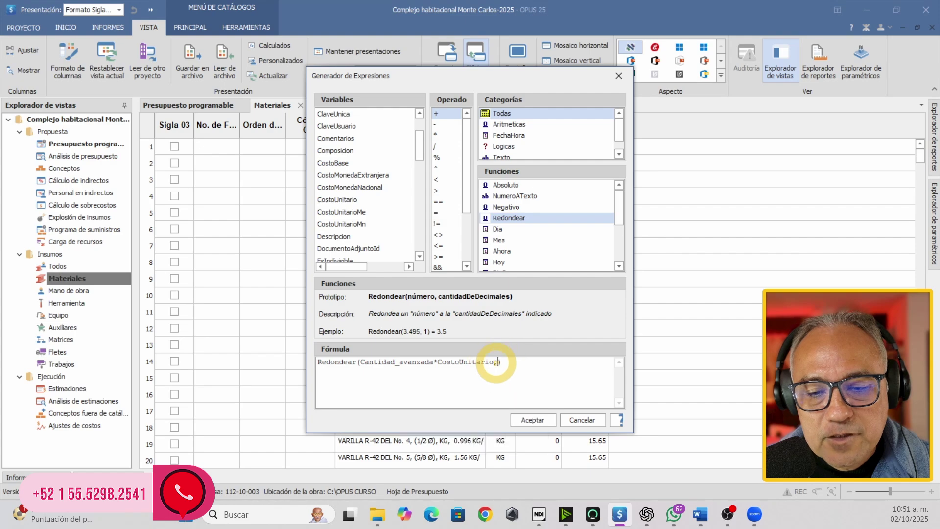
text(2)
key(End)
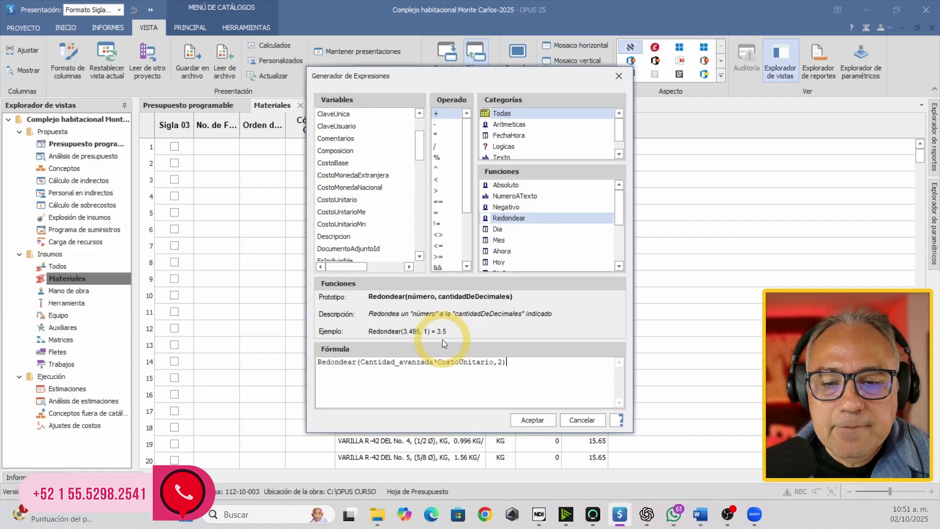
click(533, 419)
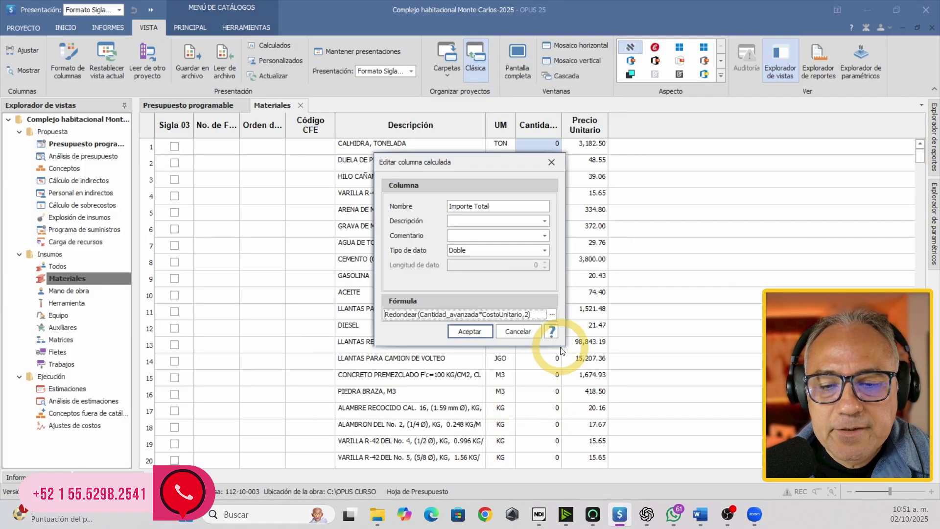
- Recheck the rounding formula in the expression builder, accept it and save the Importe Total calculated column
click(553, 314)
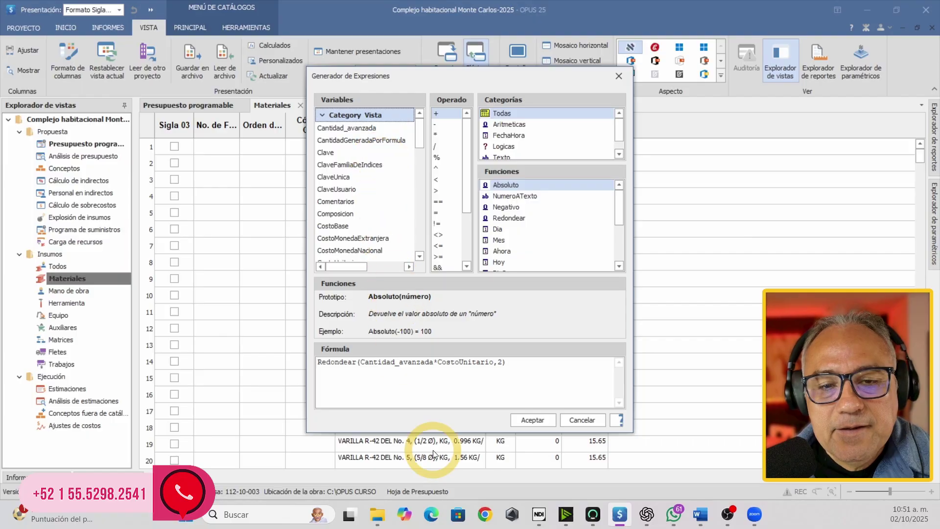
click(355, 129)
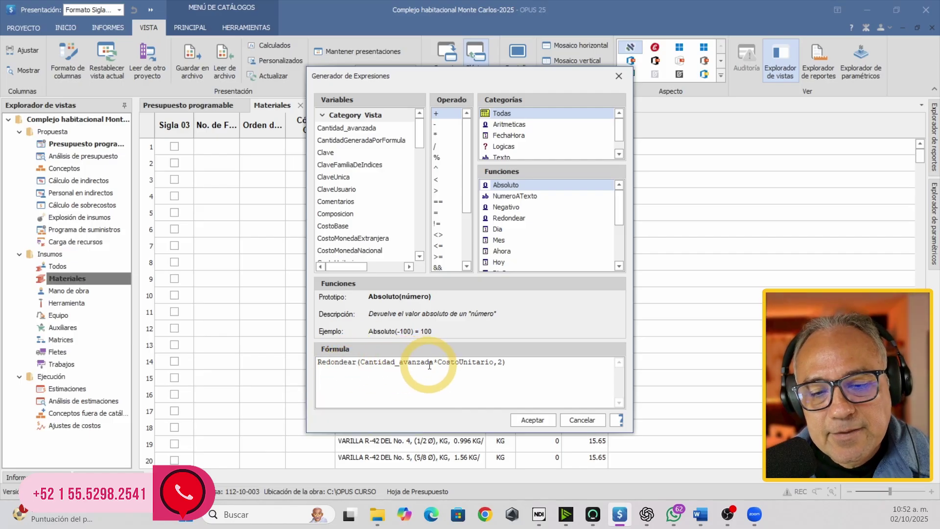
drag(522, 365, 247, 348)
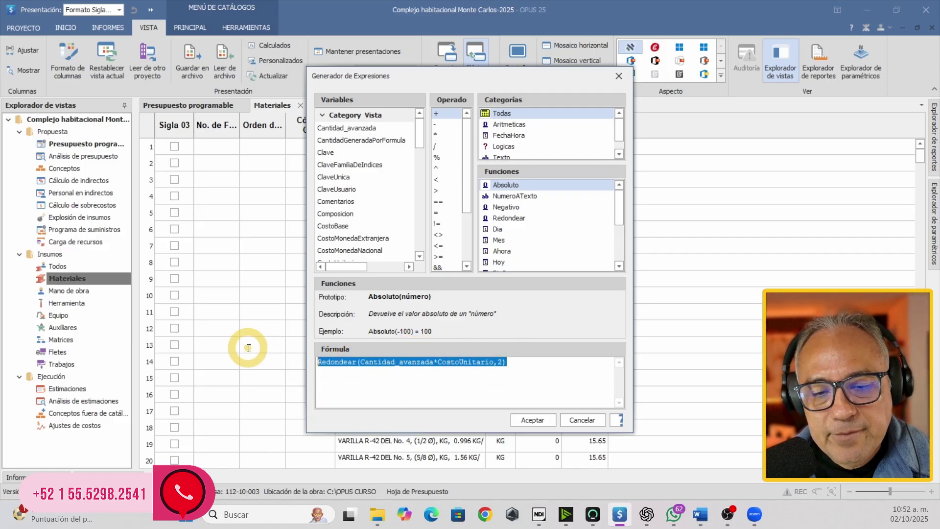
click(538, 420)
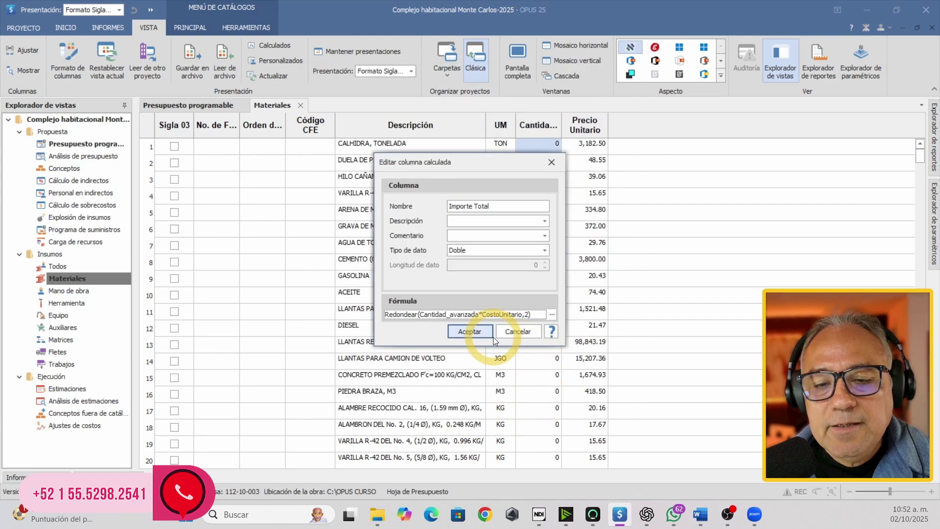
click(469, 332)
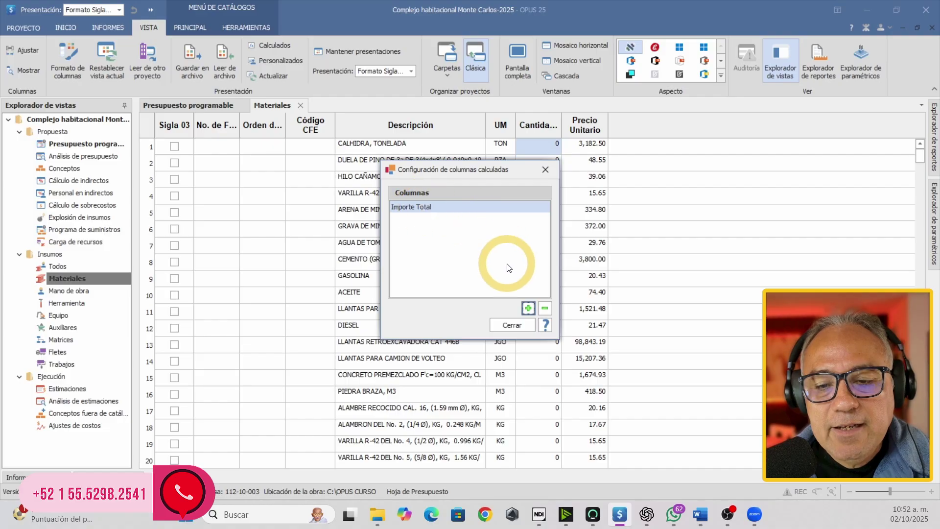
click(510, 324)
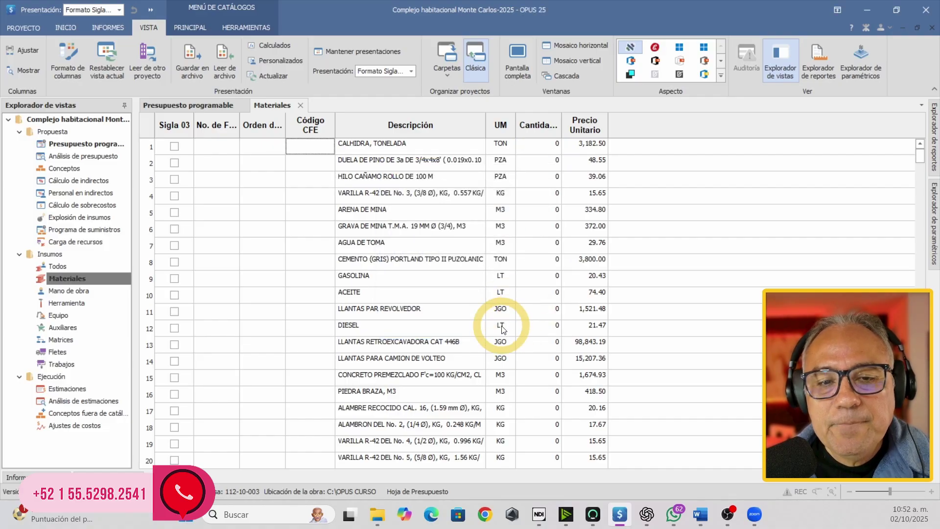
- Add the Importe Total column from the list of available columns to the materials table, right after Precio Unitario
right_click(590, 124)
click(616, 162)
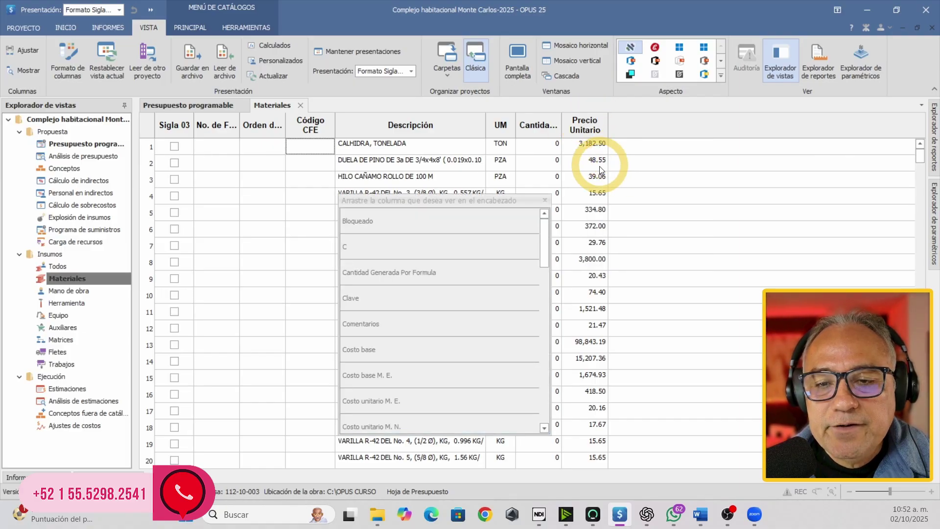
drag(552, 252, 537, 314)
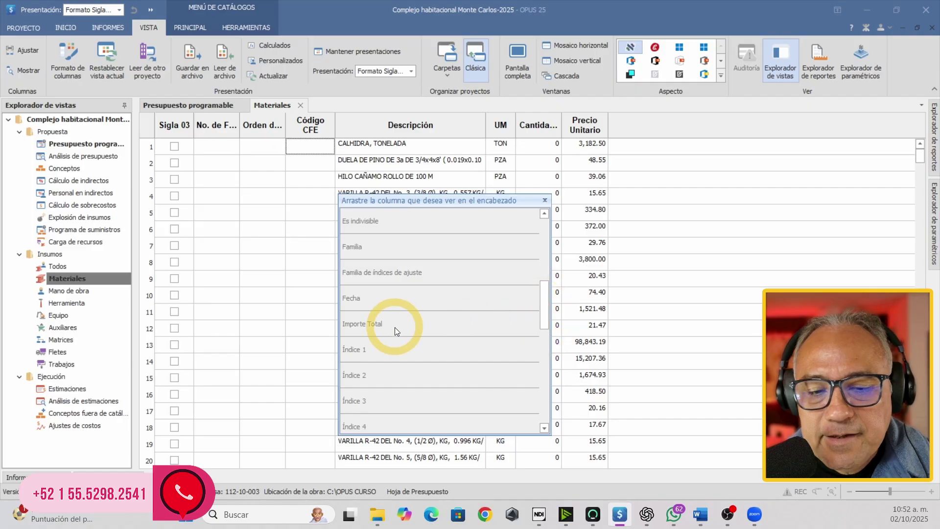
drag(395, 327, 623, 122)
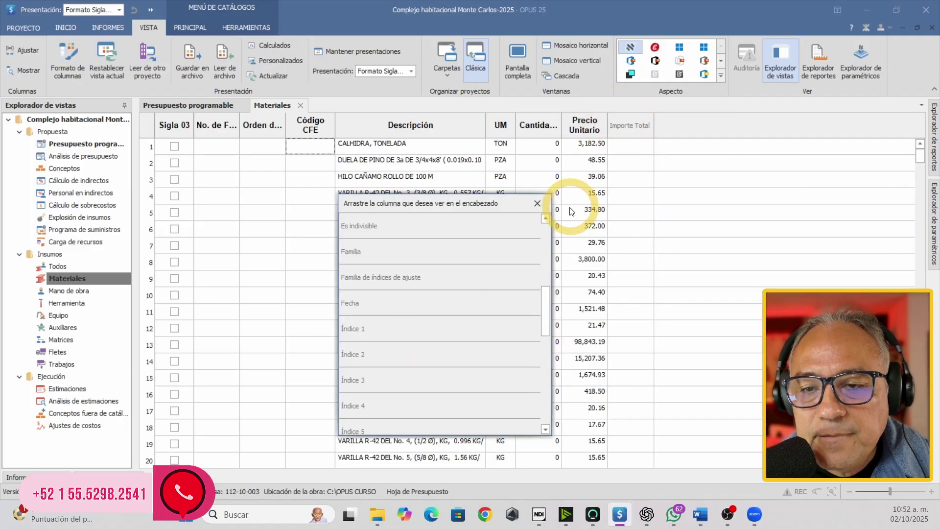
- Close the list of available columns and slightly narrow the Código CFE column in the materials table
click(542, 208)
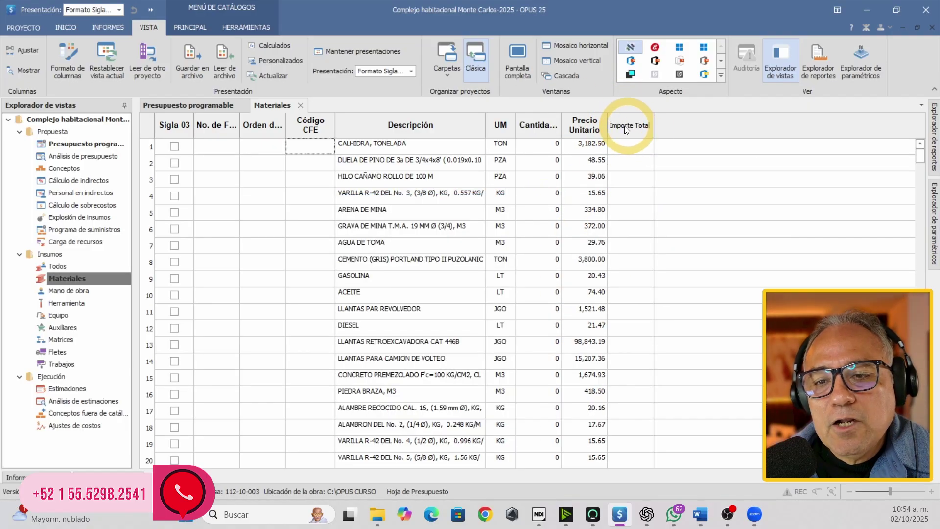
click(642, 149)
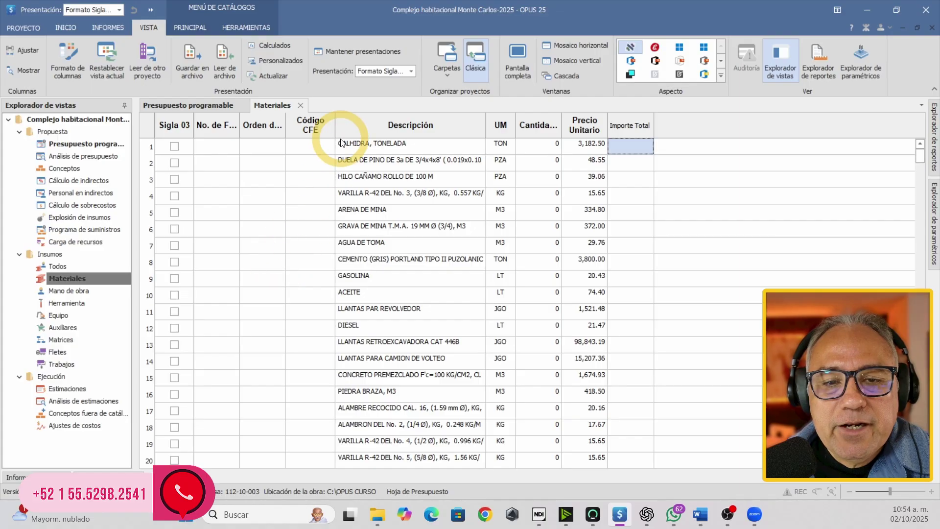
drag(334, 132, 328, 134)
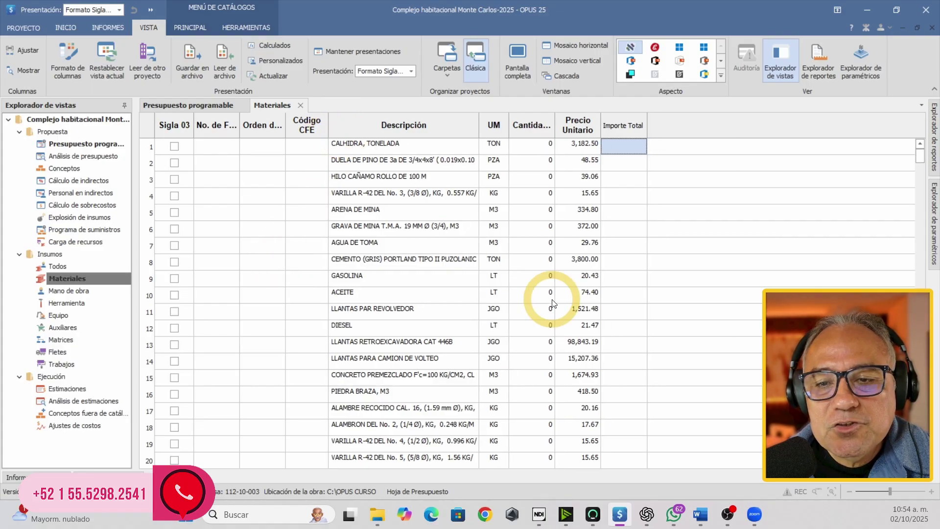
- Sort the materials by Precio Unitario from highest to lowest and select the first row's price
click(578, 134)
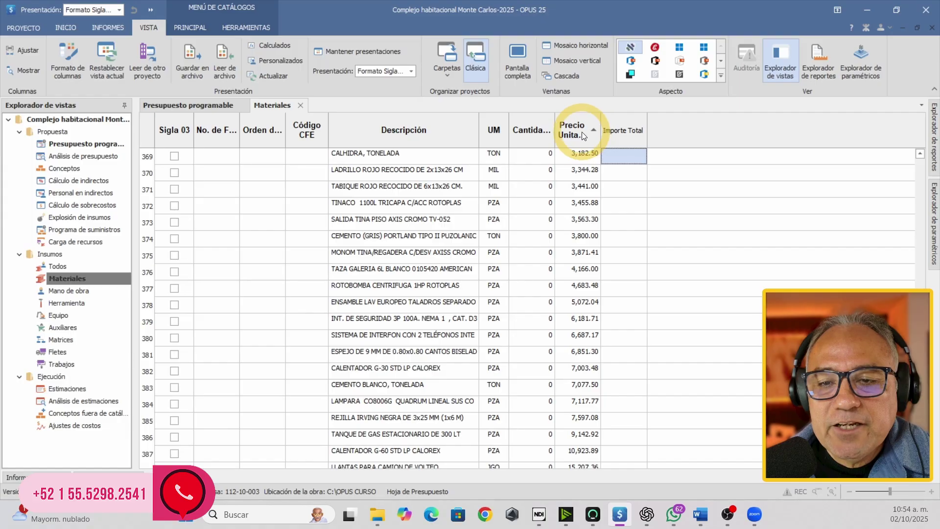
scroll(559, 227, up, 5)
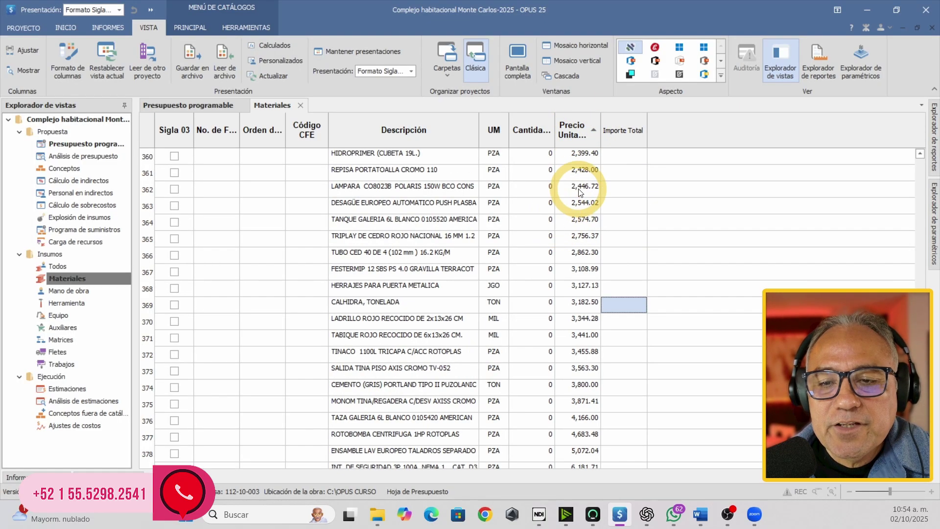
scroll(396, 309, down, 9)
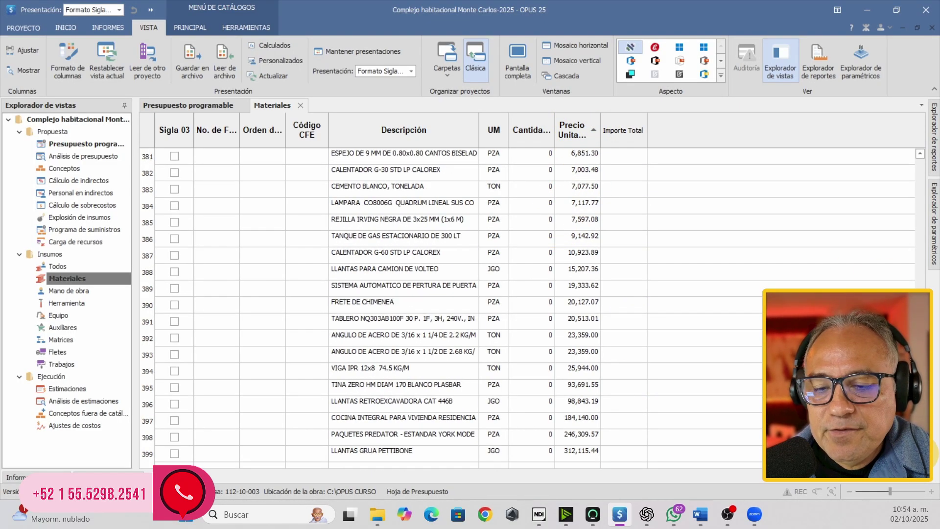
click(571, 129)
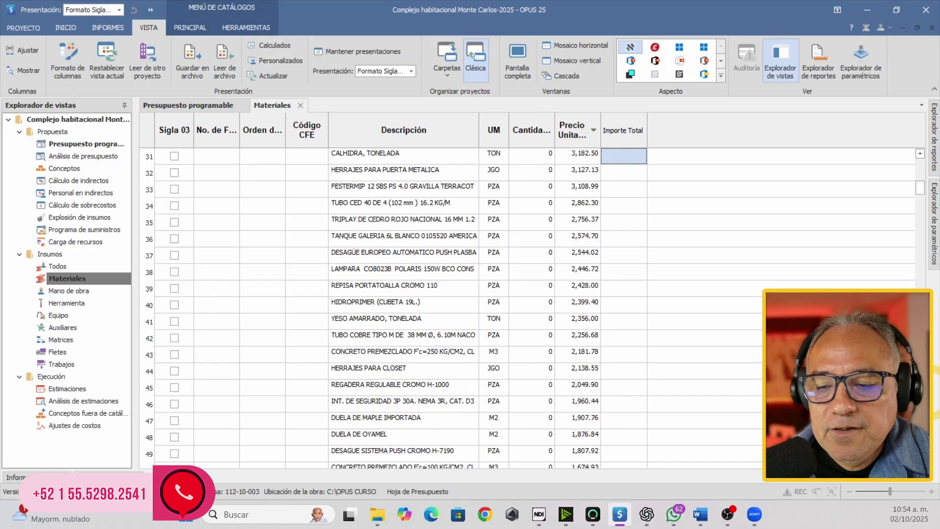
drag(920, 188, 920, 155)
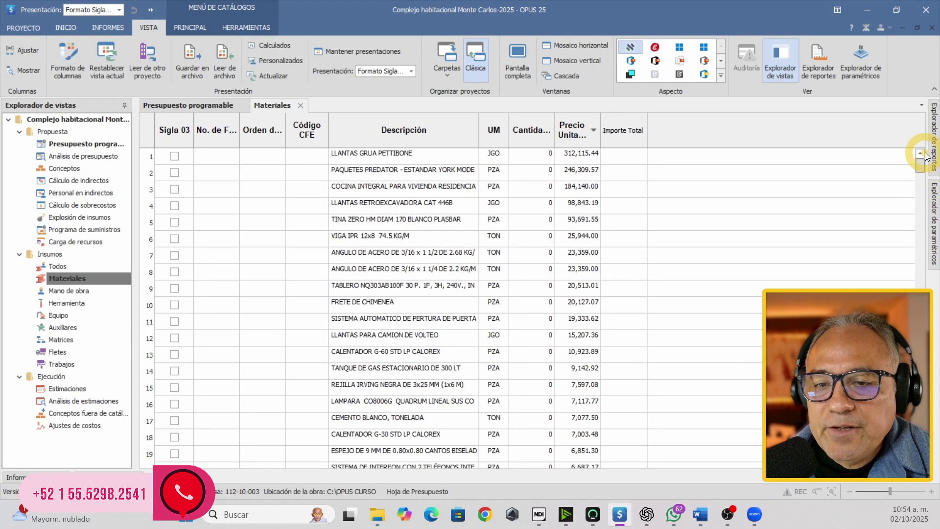
click(577, 153)
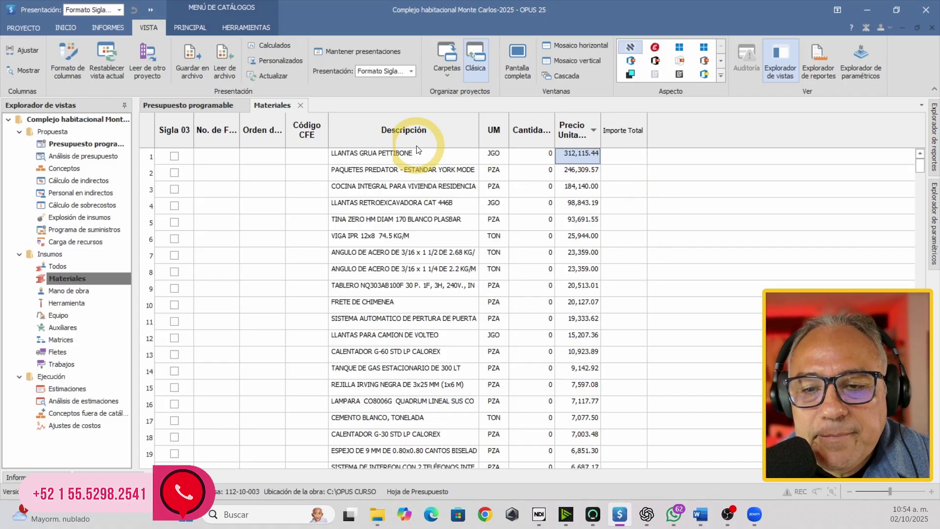
- Mark the Sigla 03 checkbox for the first 14 materials, from LLANTAS GRUA PETTIBONE through TANQUE DE GAS ESTACIONARIO DE 300 LT
click(174, 157)
click(175, 173)
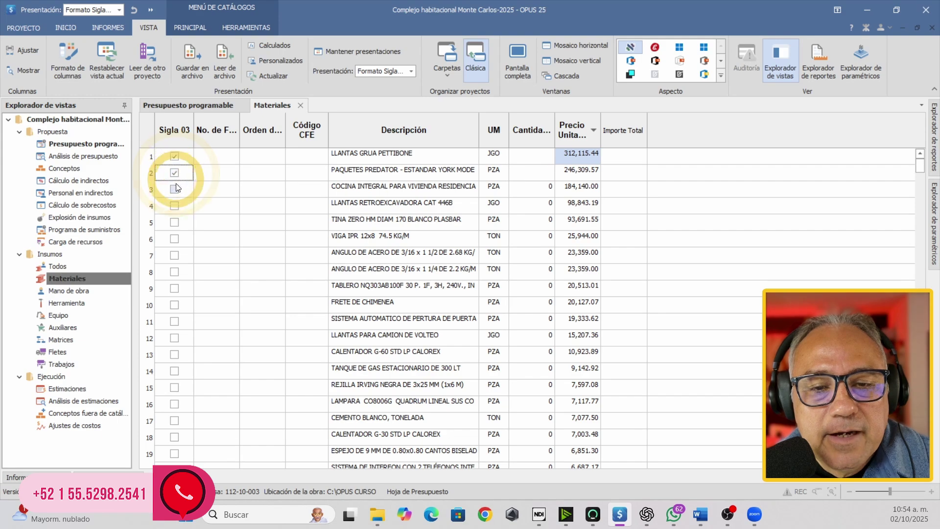
click(175, 190)
click(174, 206)
click(174, 223)
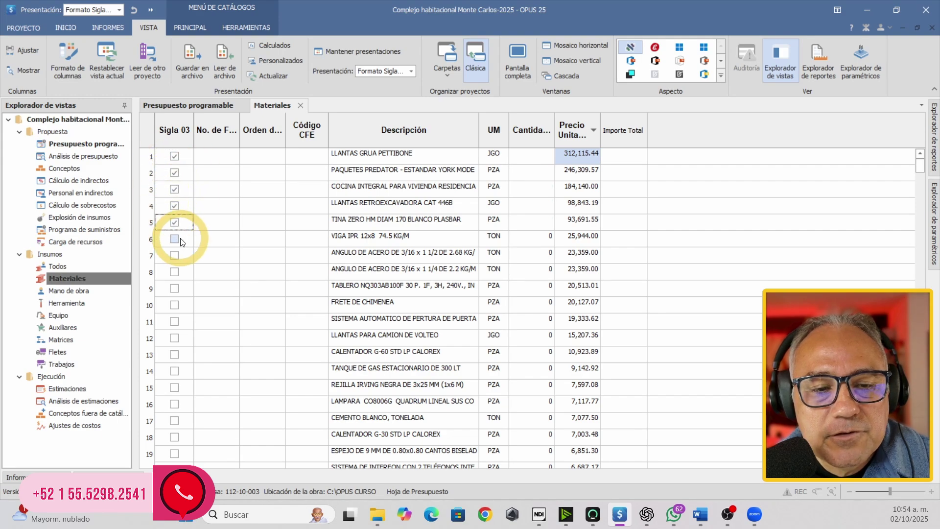
click(175, 239)
click(174, 256)
click(174, 271)
click(174, 288)
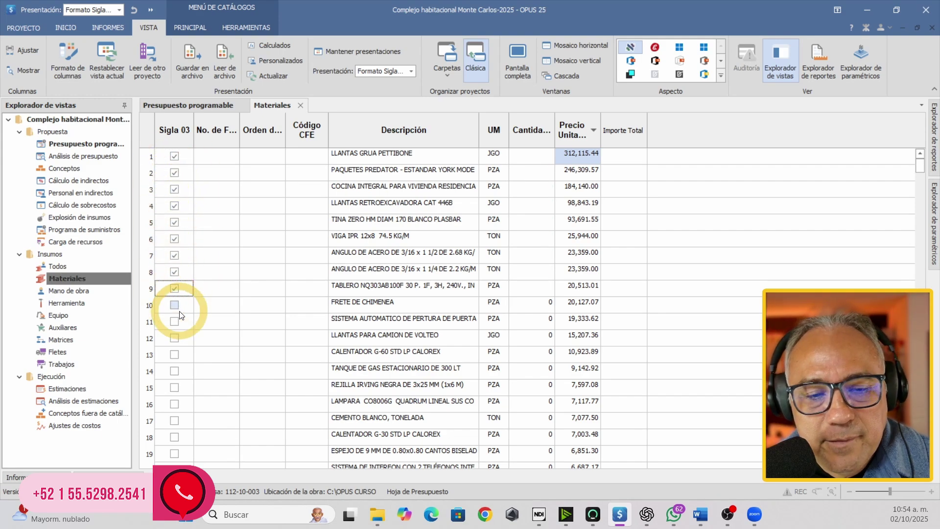
click(174, 304)
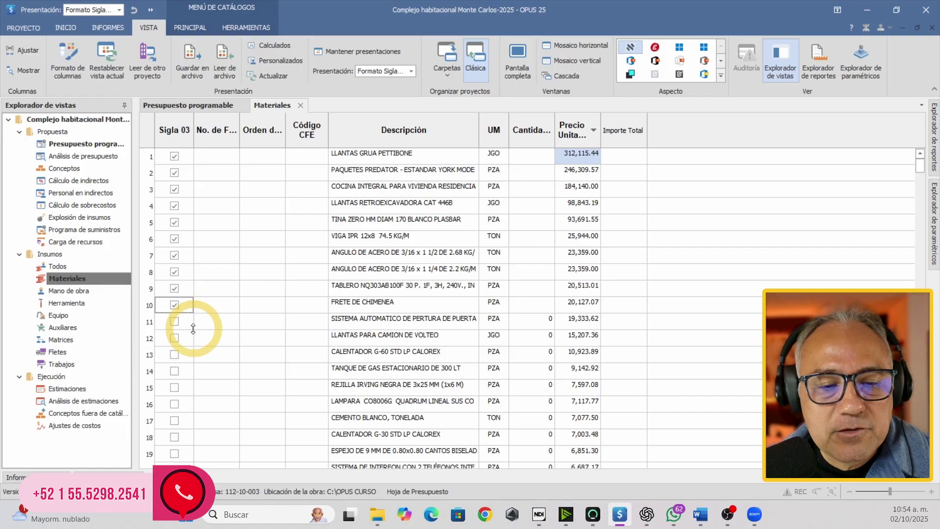
click(174, 321)
click(175, 338)
click(174, 354)
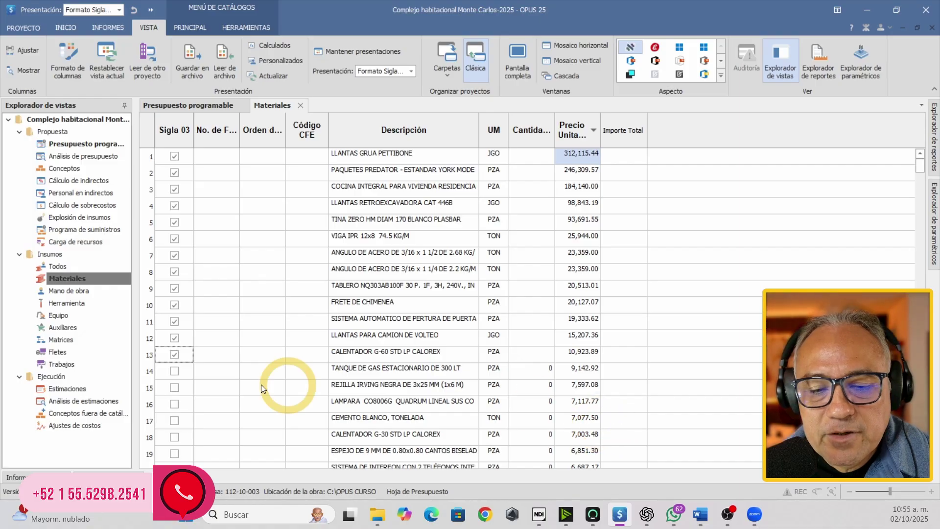
click(178, 371)
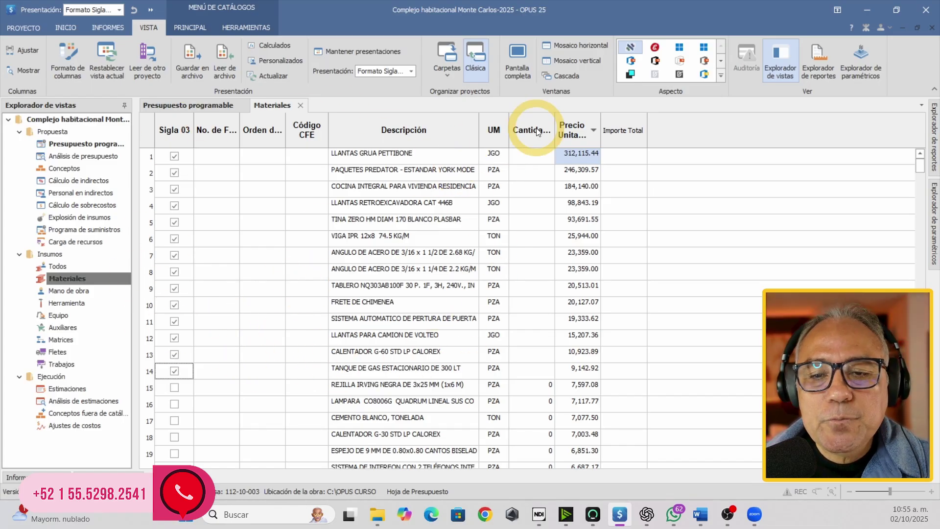
- Widen the quantity column slightly and set the quantity of LLANTAS GRUA PETTIBONE to 1
mouse_move(556, 120)
mouse_down()
mouse_move(589, 121)
mouse_move(567, 122)
mouse_up()
click(525, 158)
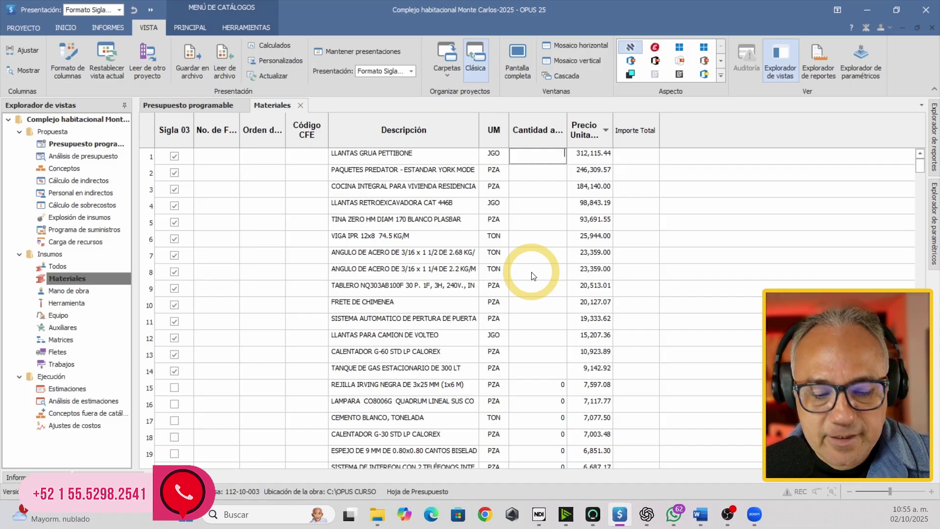
key(Return)
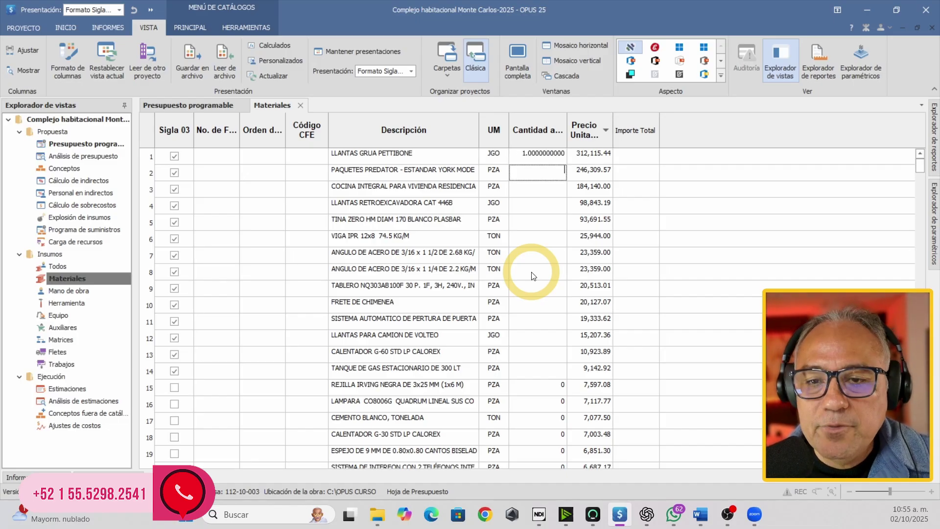
key(Up)
key(F2)
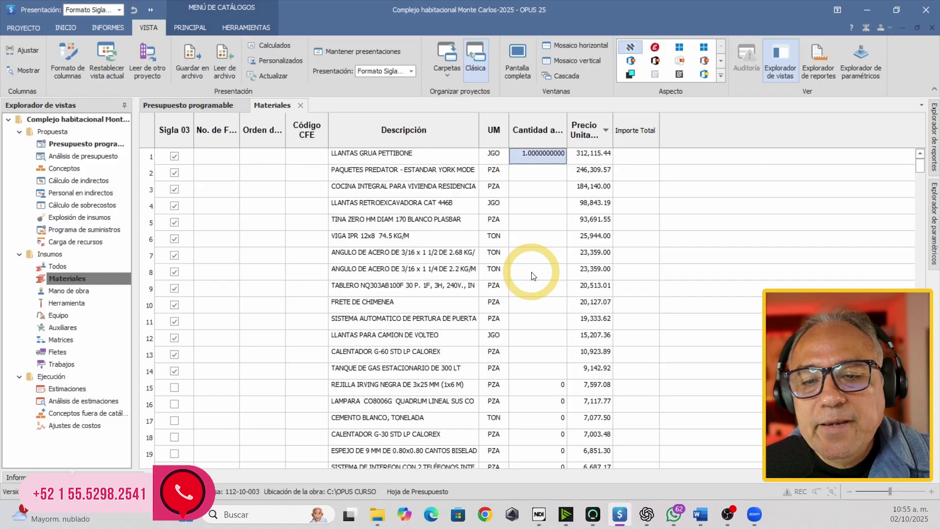
key(Return)
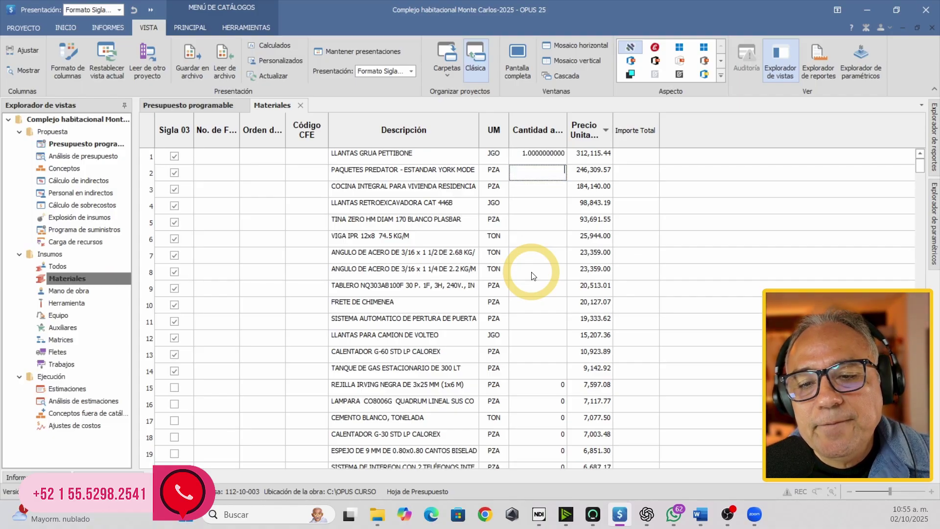
key(Up)
key(F2)
key(Return)
key(Up)
key(Return)
key(Up)
key(F2)
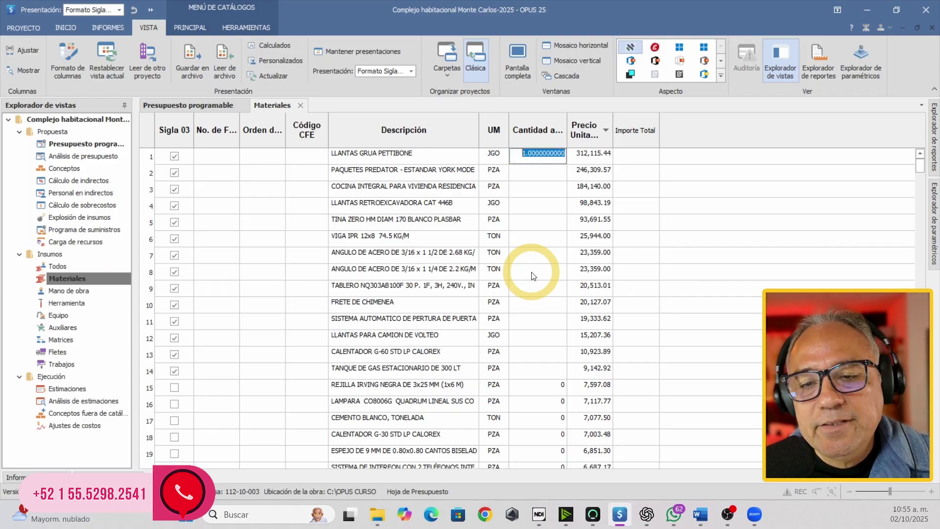
key(Return)
key(Up)
key(F2)
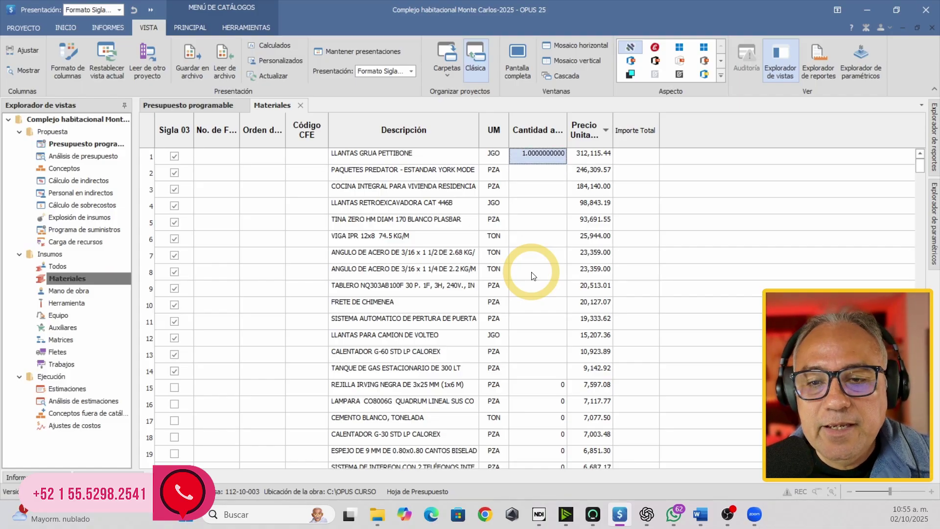
- Enter quantities 10, 11, 12, 11, 9 and 10 for the second through seventh materials
key(Return)
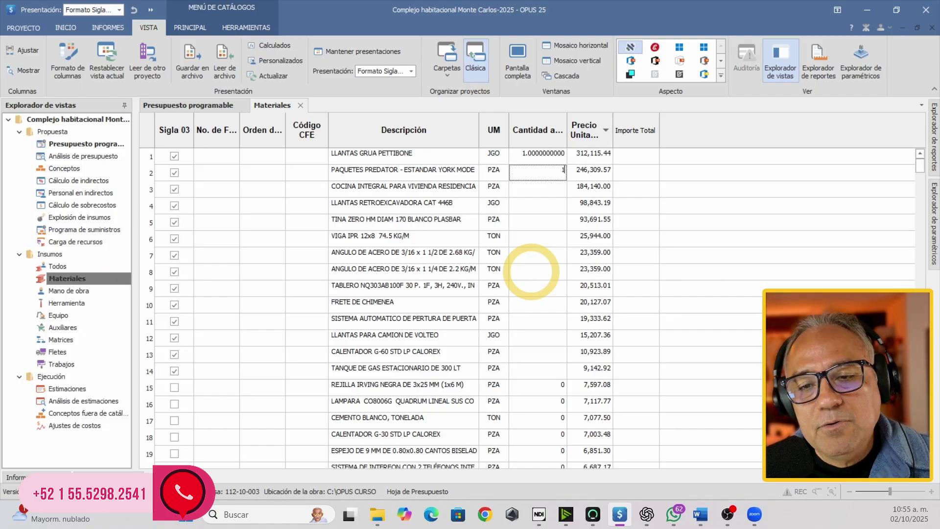
text(10)
key(Return)
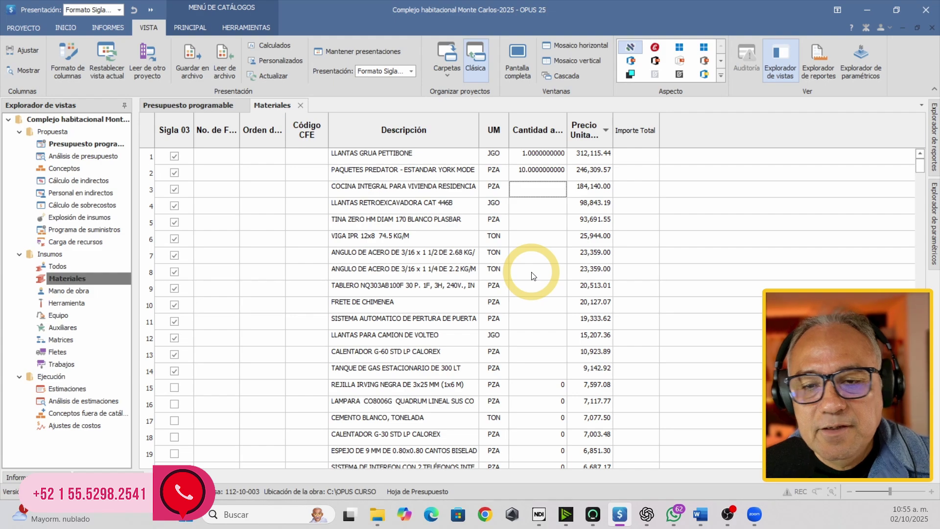
text(11)
key(Return)
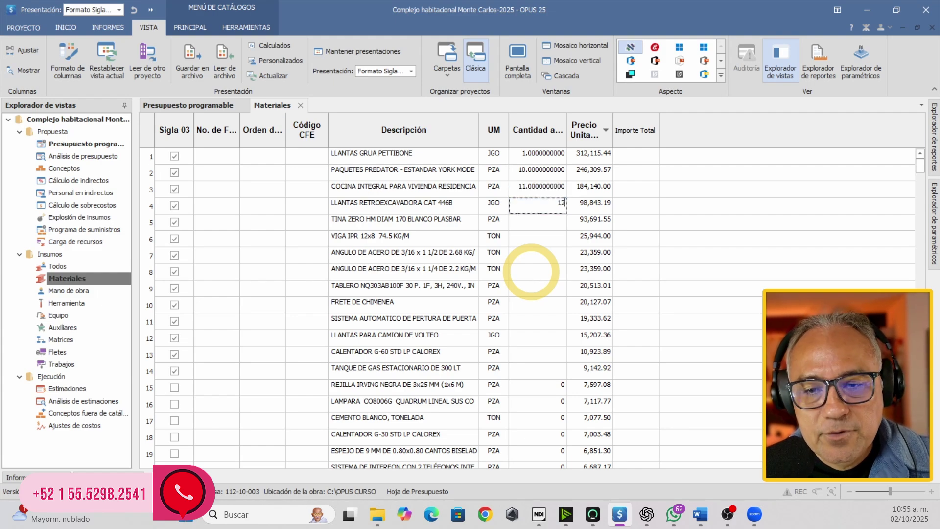
key(Return)
key(Return)
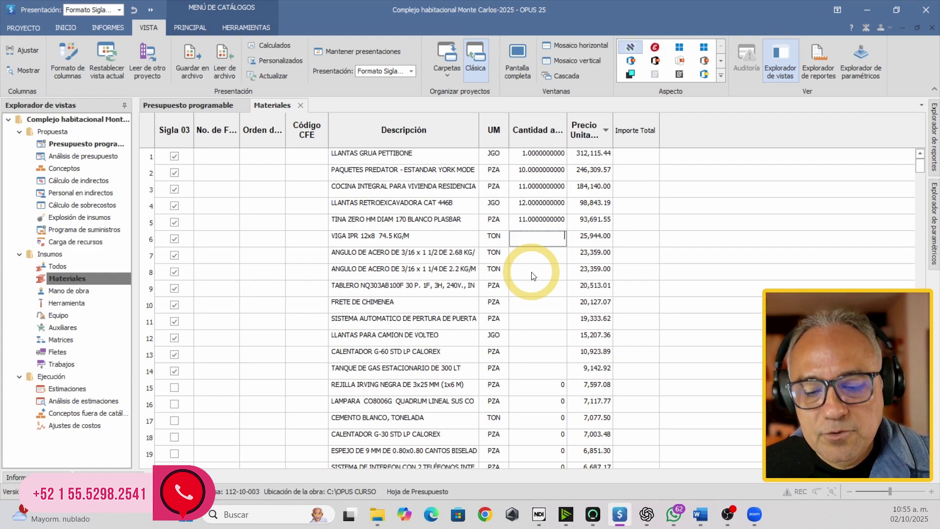
key(Return)
text(1)
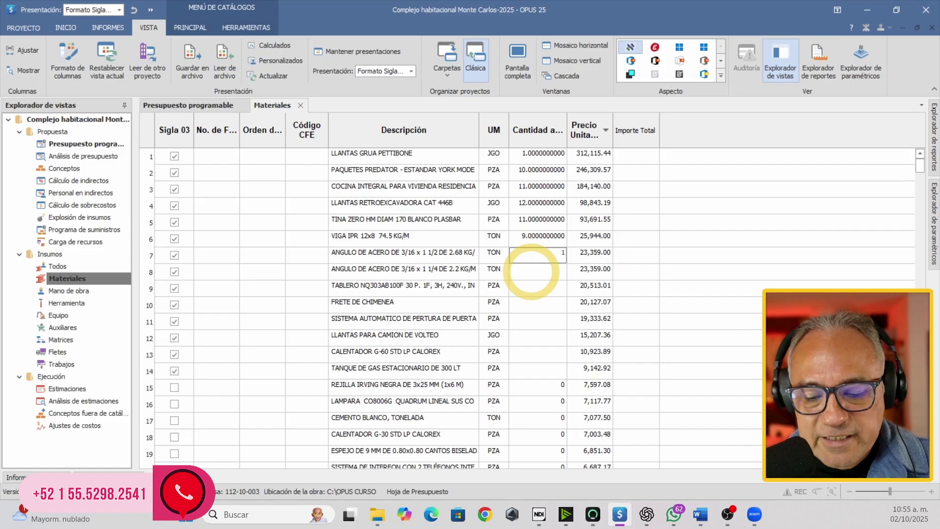
text(0)
key(Return)
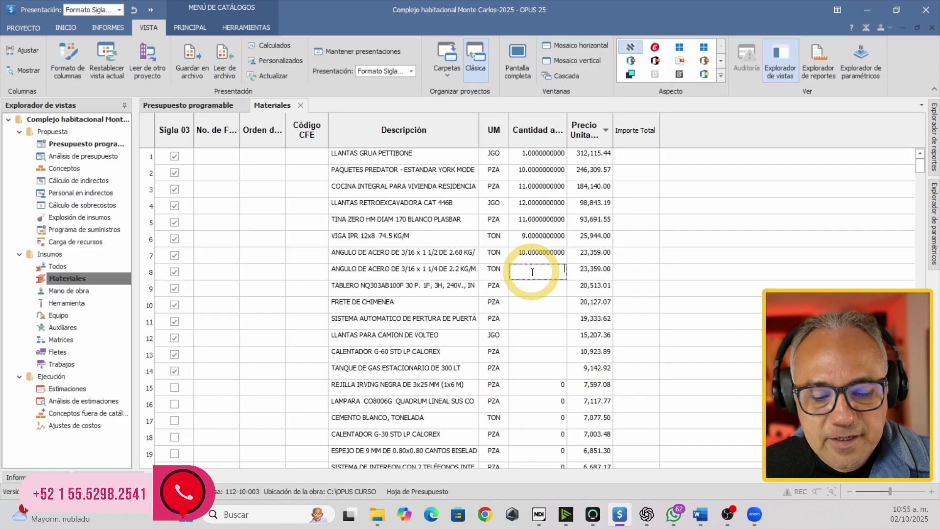
- Enter quantities 56, 123, 345, 345, 345, 67 and 123 for the eighth through fourteenth materials
text(56)
key(Return)
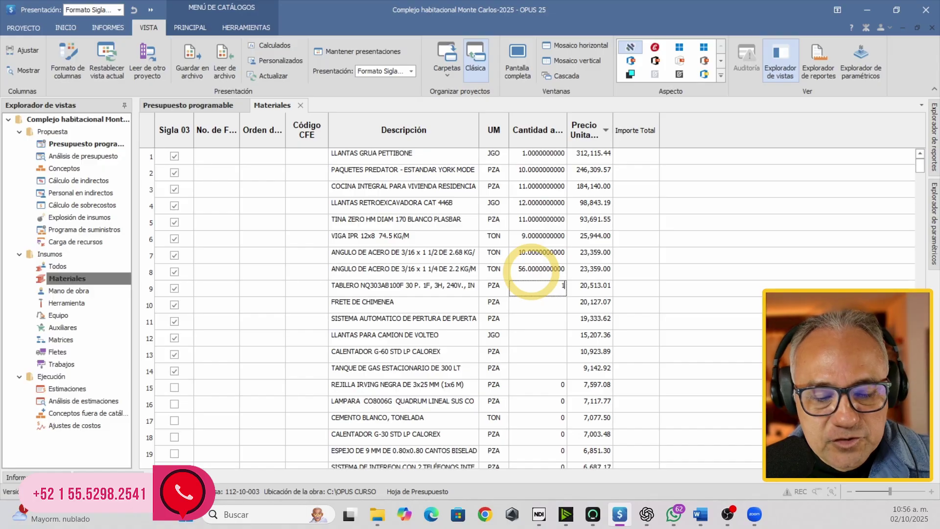
key(Return)
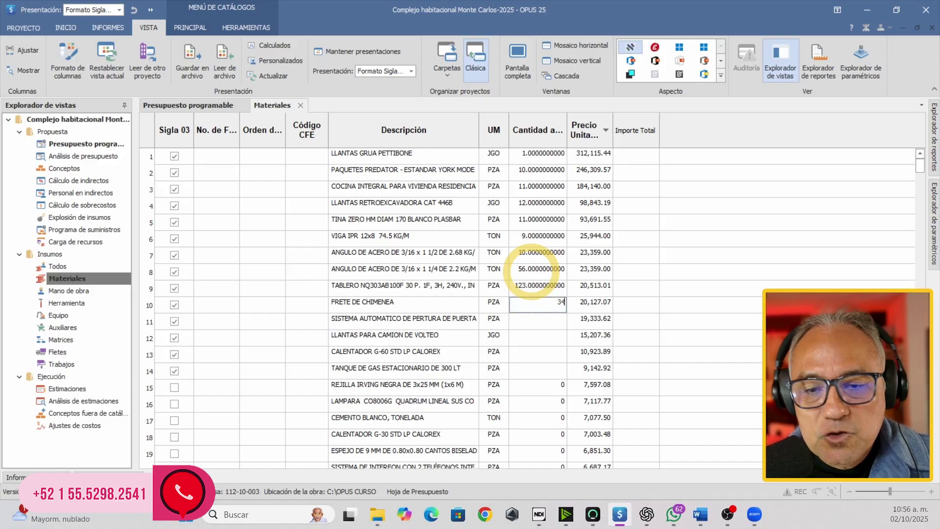
text(345)
key(Return)
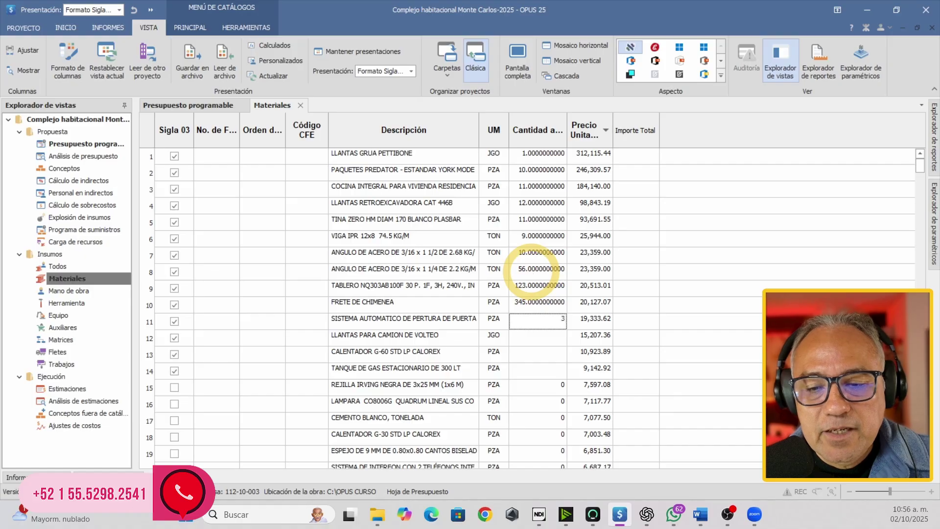
text(345)
key(Return)
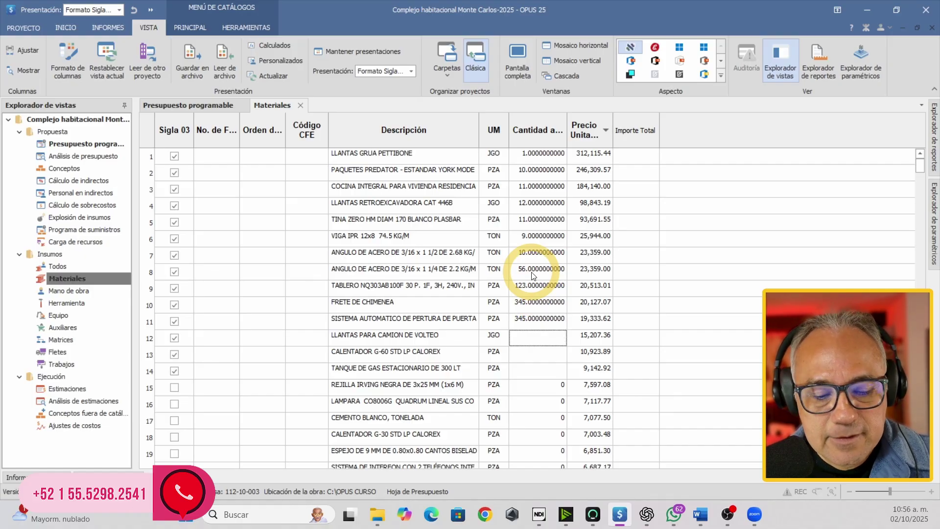
text(345)
key(Return)
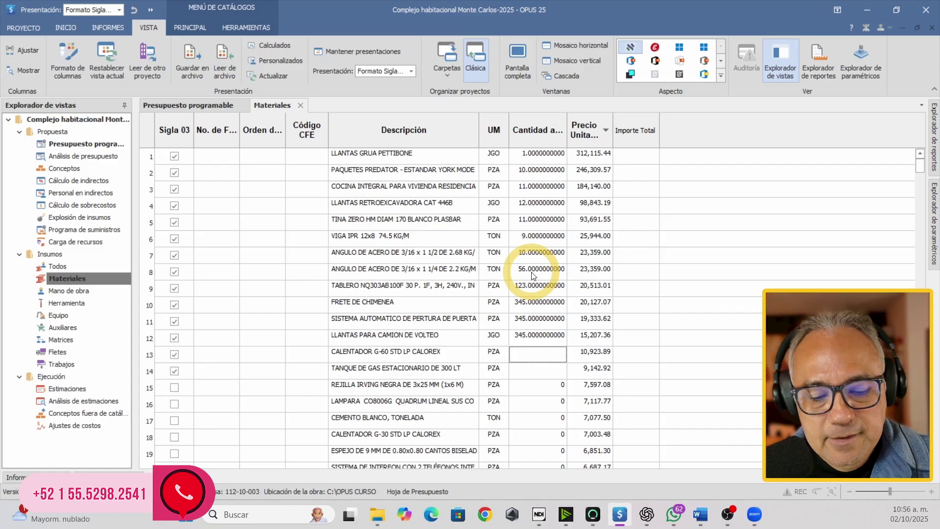
text(67)
key(Return)
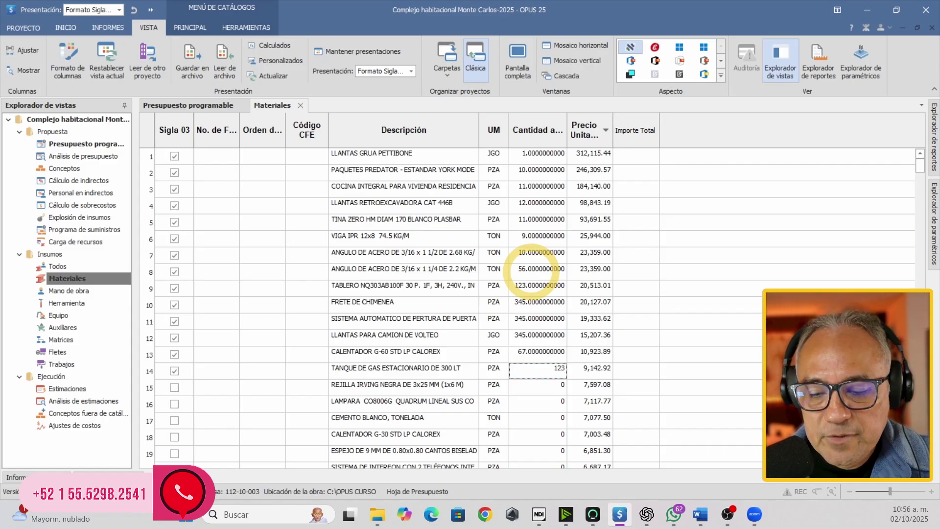
key(Return)
- Go back up through the entered quantities to the first material and check its Importe Total cell
key(Up)
key(Up)
key(Up)
key(Up)
key(Up)
key(Up)
key(Up)
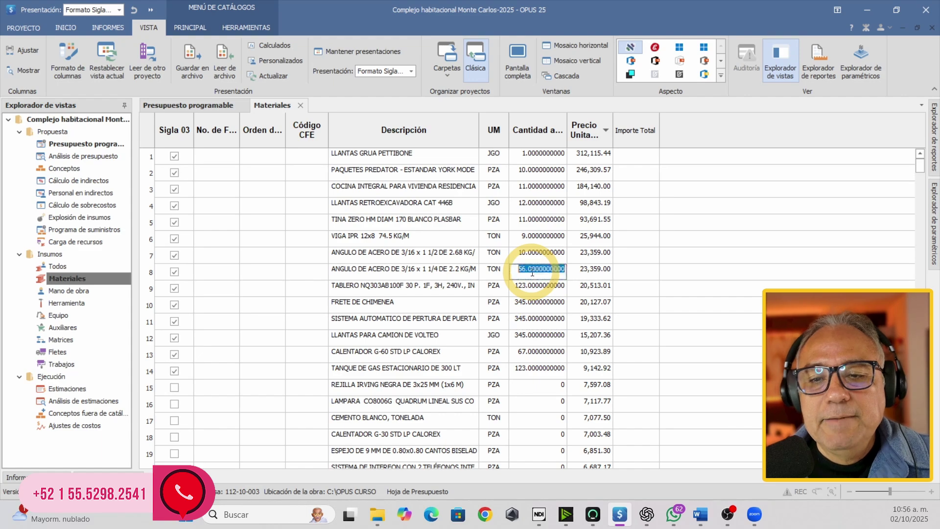
key(Up)
key(Up)
key(Up)
key(Up)
key(Up)
key(Up)
key(Up)
key(Right)
key(Right)
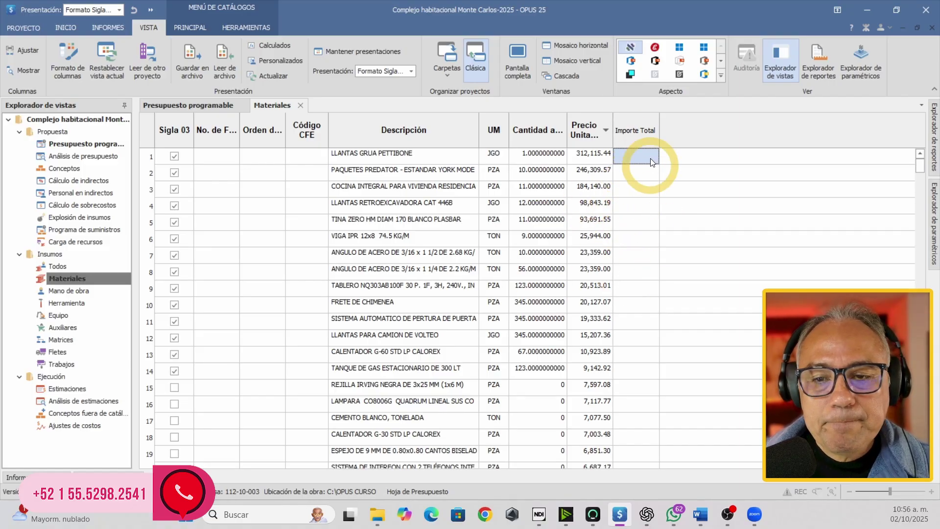
- Close the current project and reopen Complejo habitacional Monte Carlos-2025 from the recently opened projects
click(22, 28)
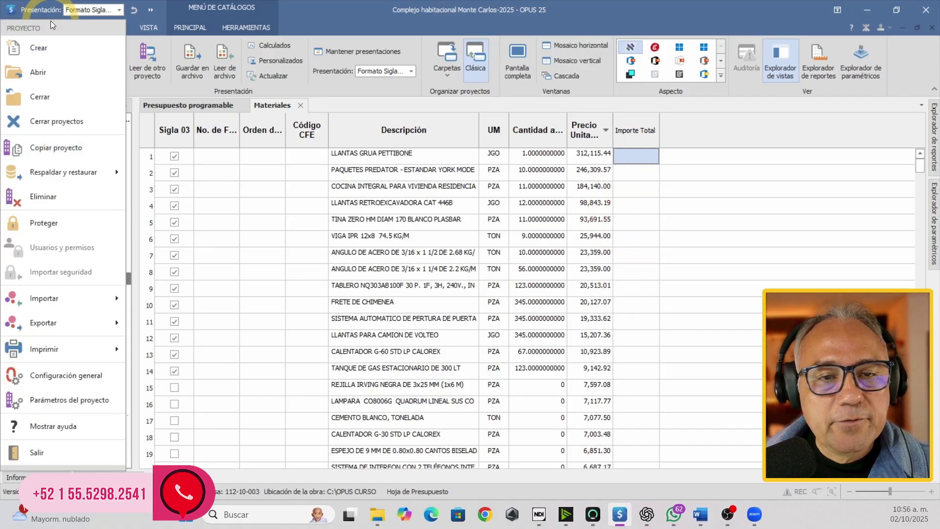
click(39, 96)
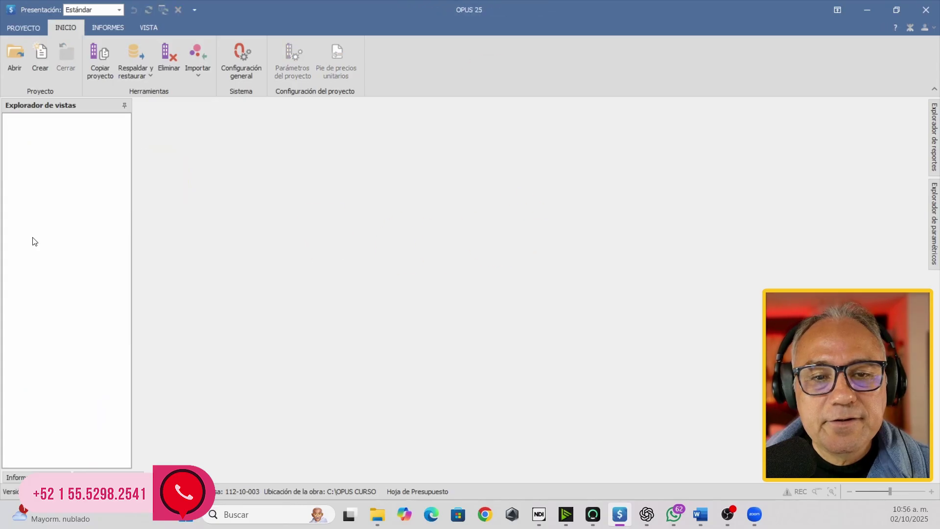
click(8, 74)
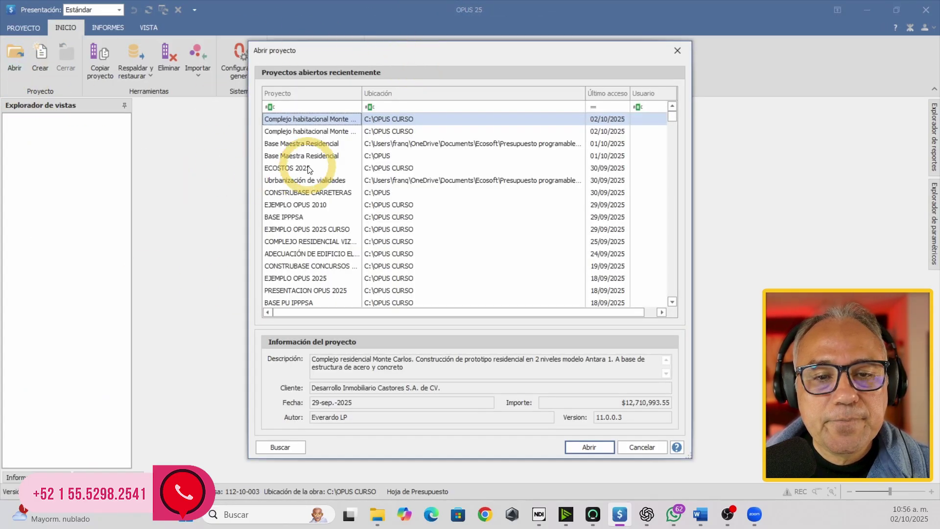
drag(361, 96, 446, 97)
double_click(375, 121)
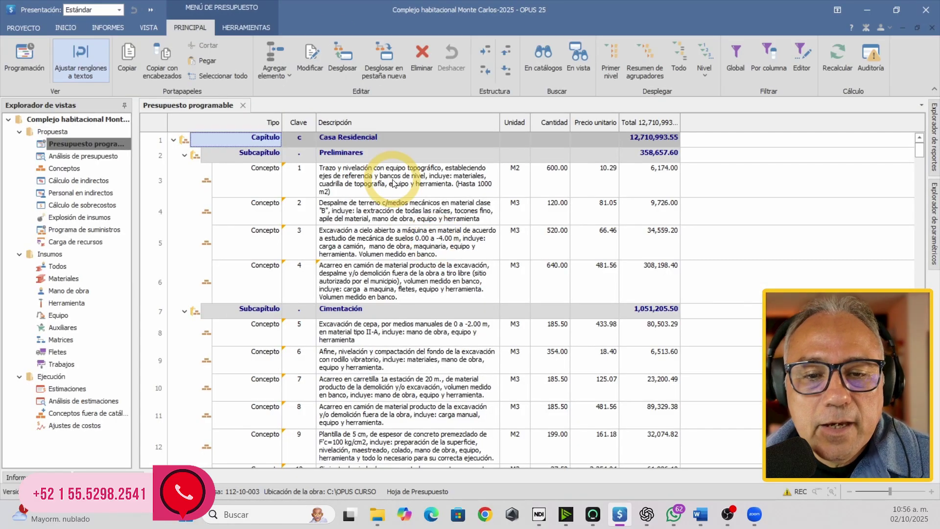
- Open the Materiales catalog and apply the Formato Sigla 03 presentation to it
click(68, 278)
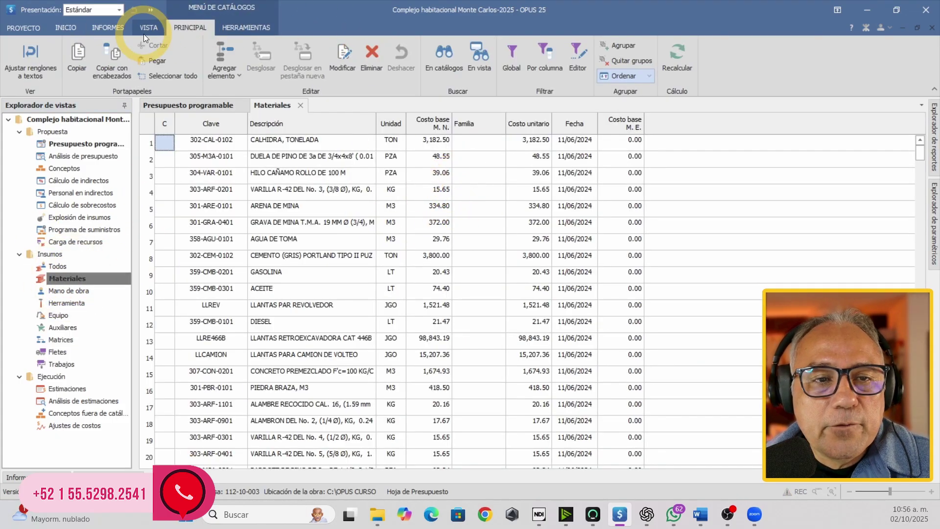
click(147, 30)
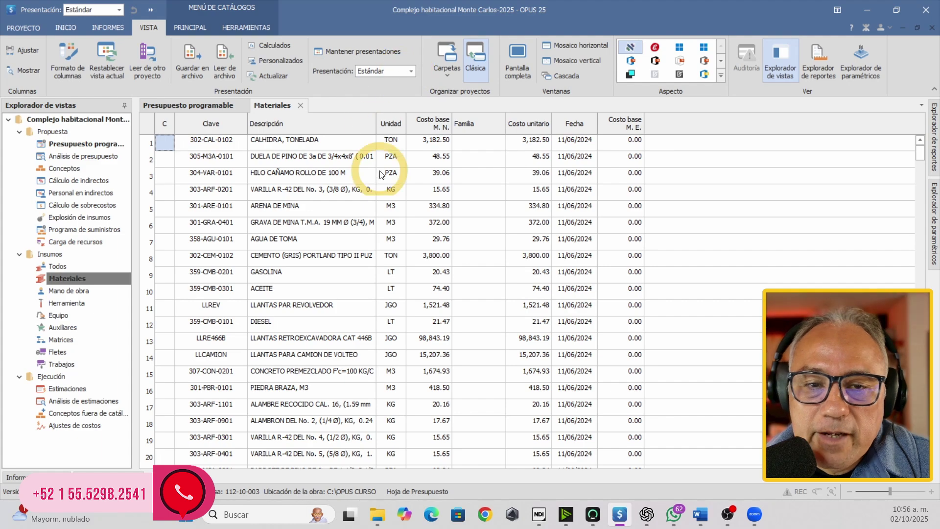
click(410, 74)
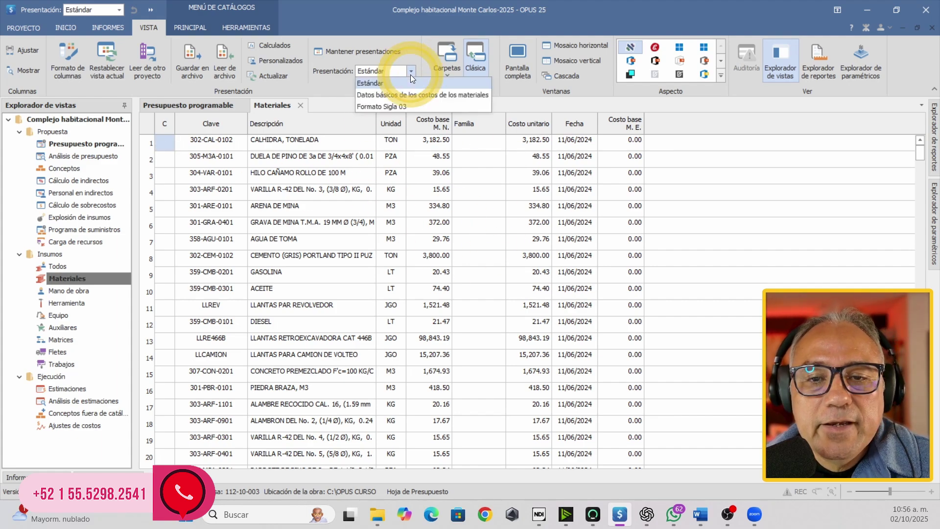
click(395, 106)
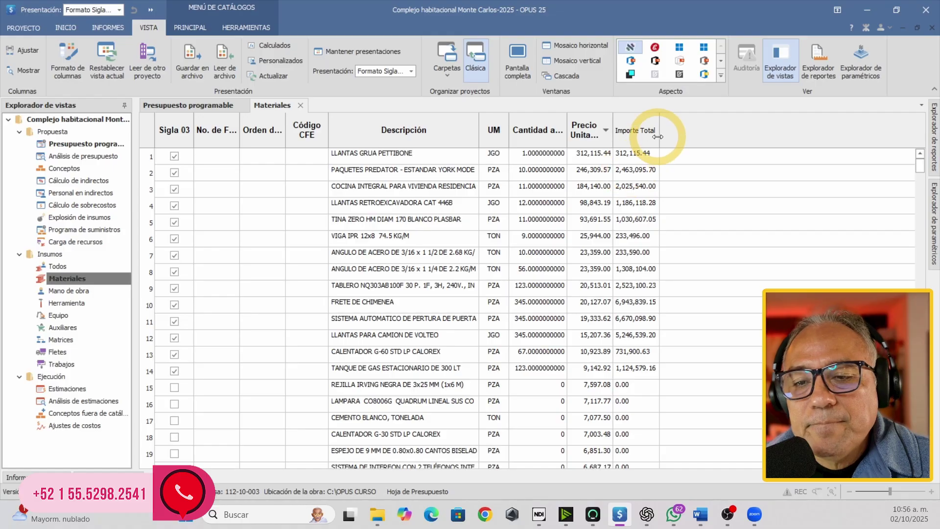
- Widen the Precio Unitario and Importe Total columns and check the second and third materials' quantities against their totals
drag(658, 136, 620, 129)
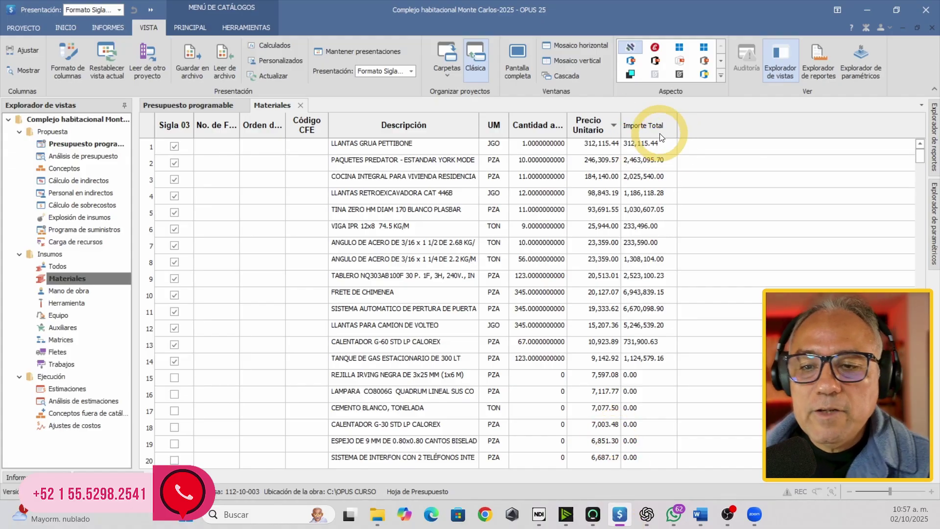
click(558, 161)
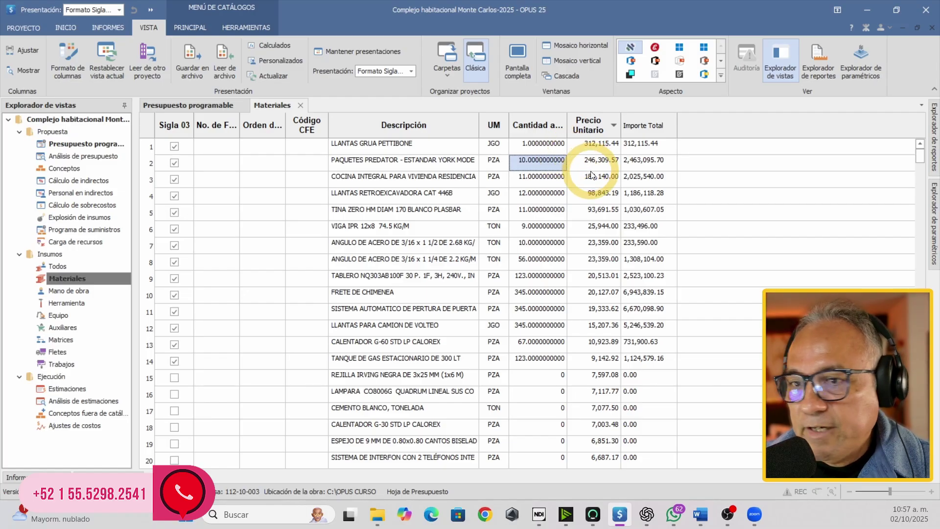
click(541, 178)
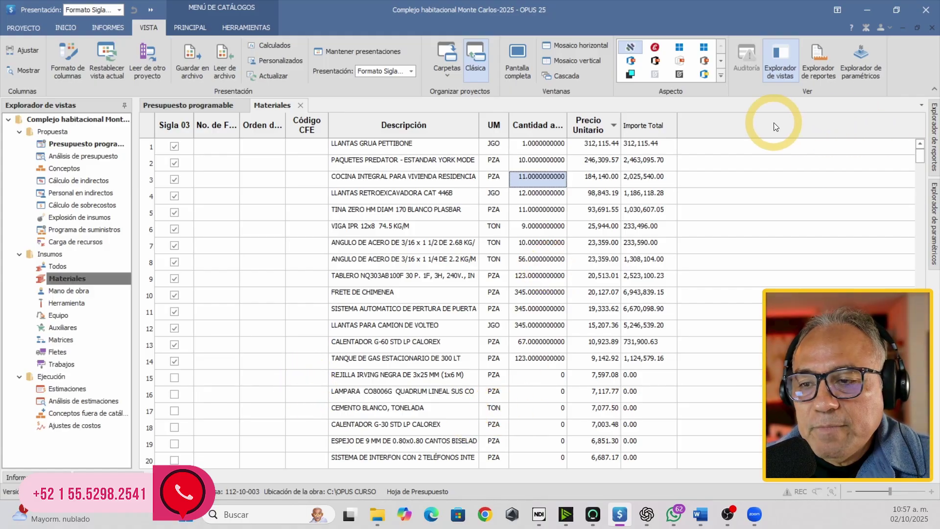
mouse_move(921, 155)
mouse_down()
mouse_move(933, 477)
mouse_move(920, 153)
mouse_up()
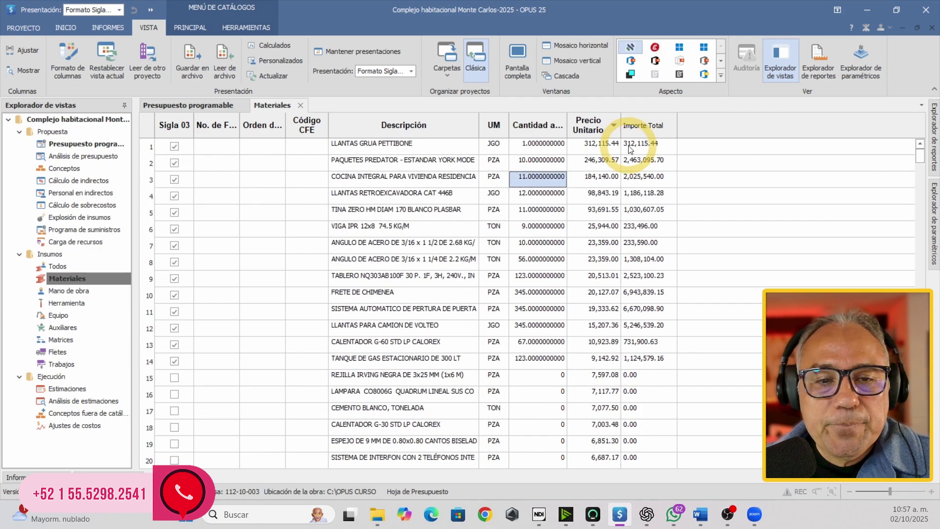
- Turn on filtering by column and filter Sigla 03 so only the marked materials are listed
click(193, 29)
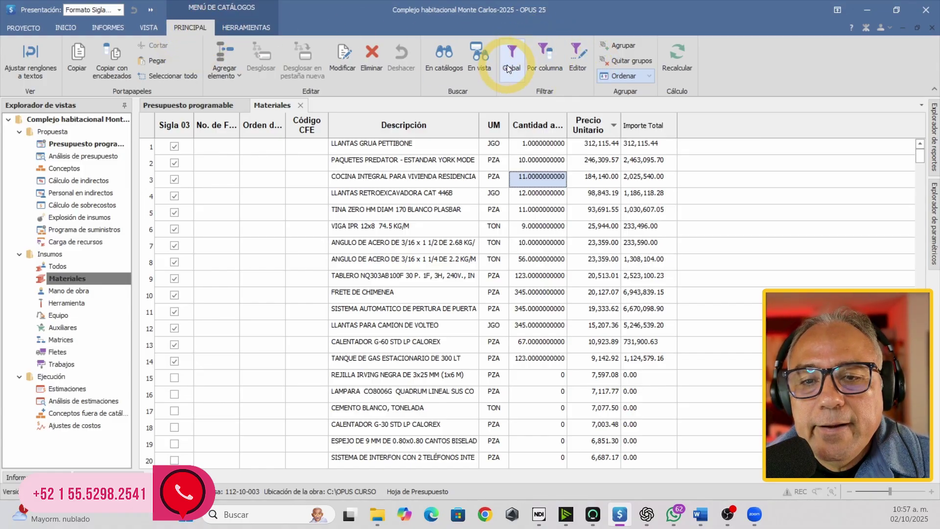
click(544, 62)
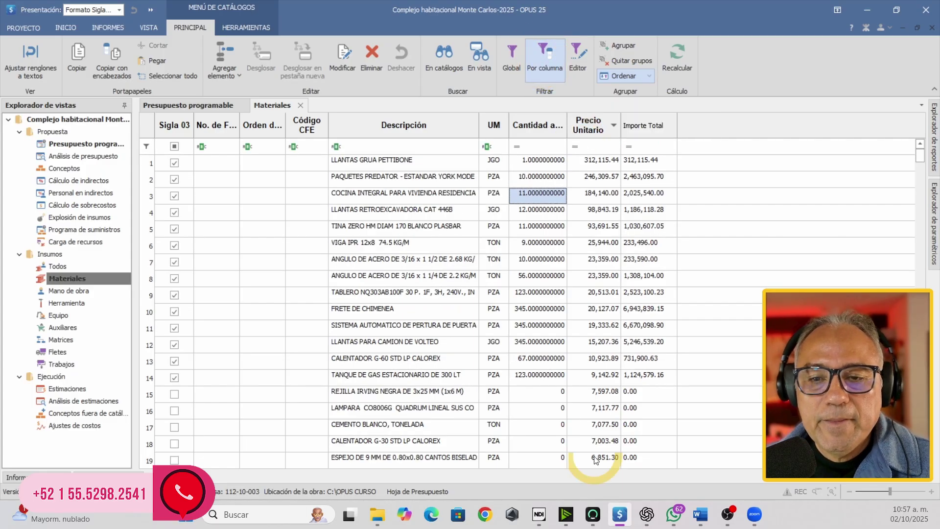
click(539, 147)
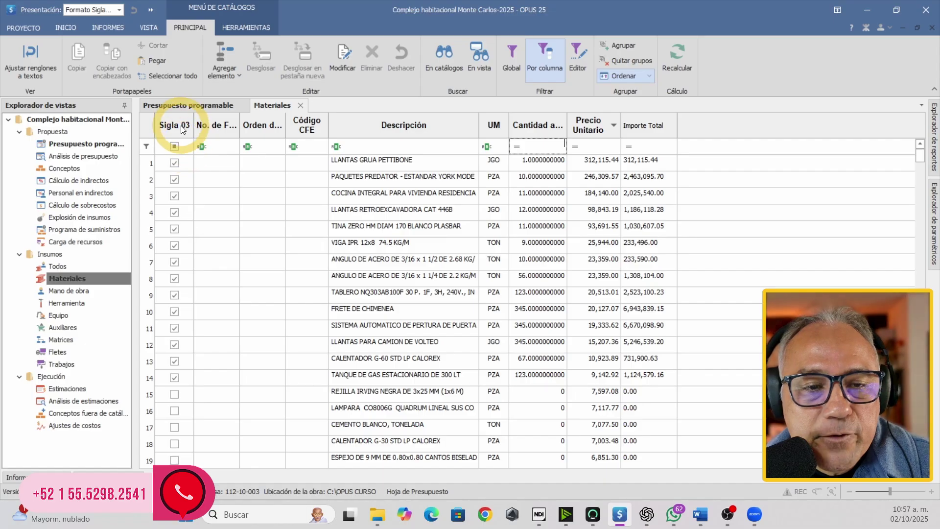
click(175, 146)
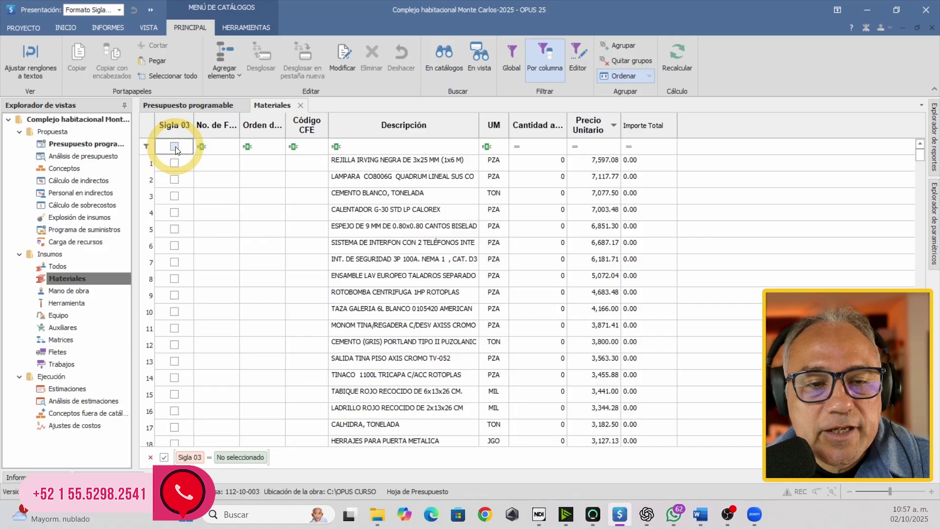
click(174, 146)
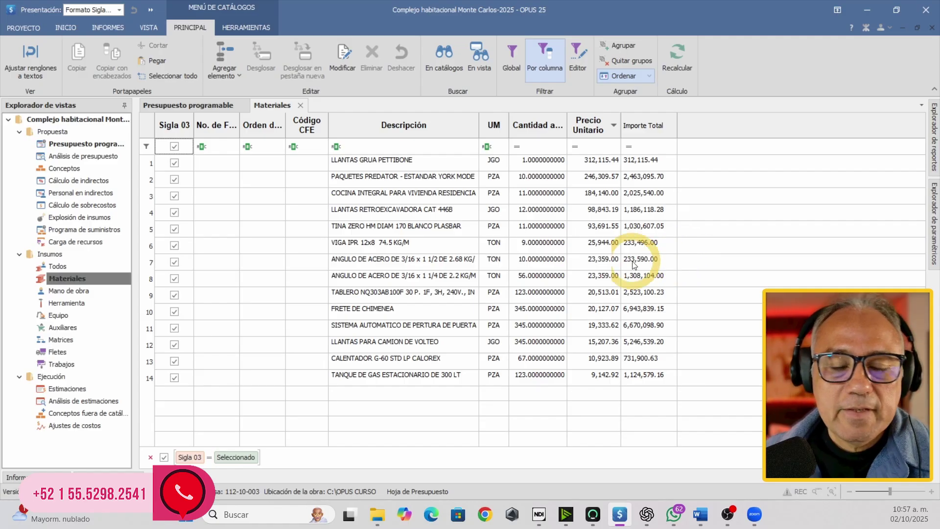
- Enter invoice number F-001 for the first three filtered materials
click(233, 165)
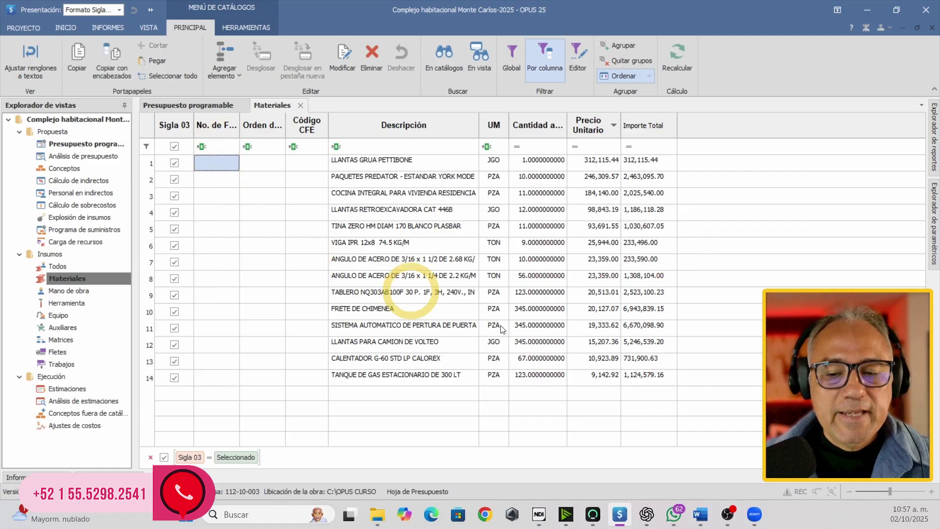
text(f)
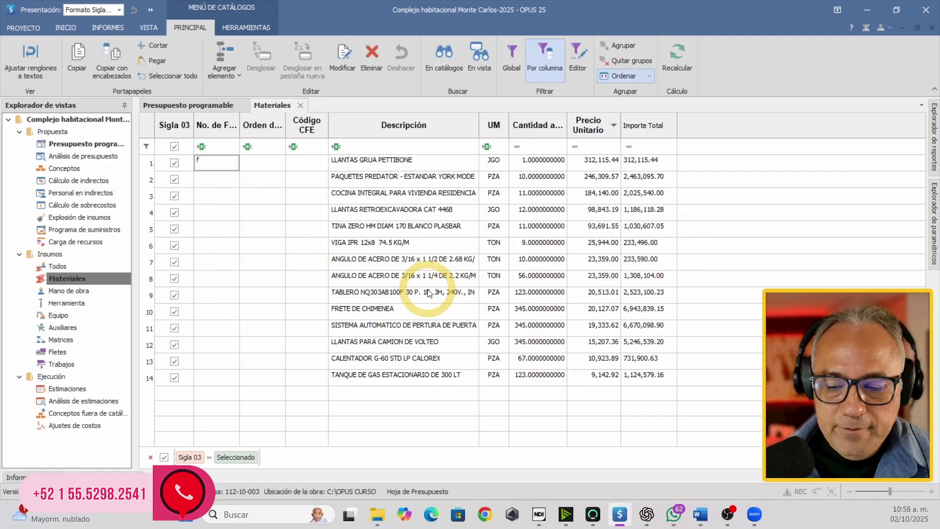
key(Caps_Lock)
key(BackSpace)
text(F-)
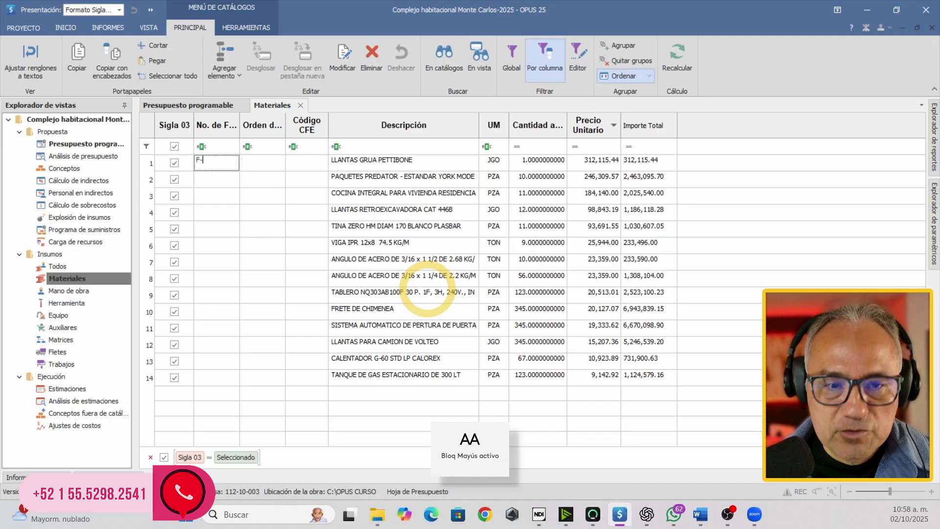
text(001)
key(Return)
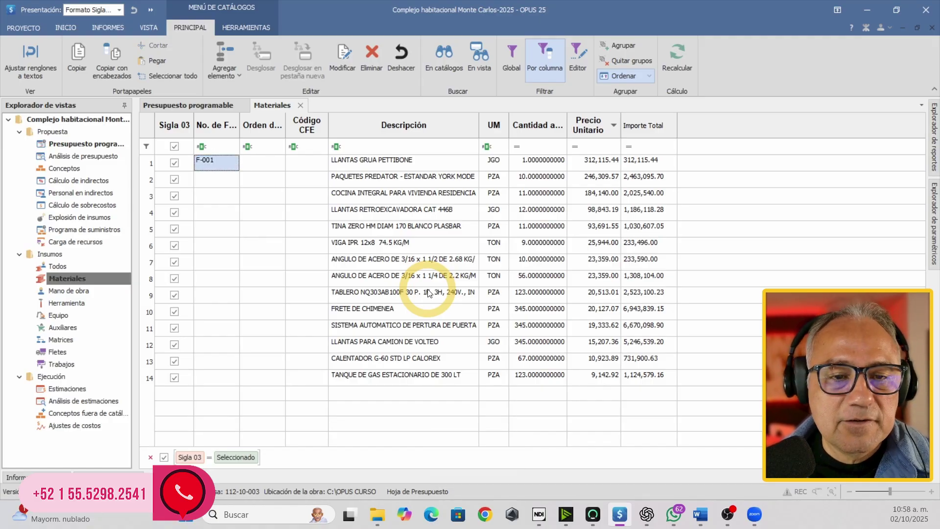
text(F-001)
key(Down)
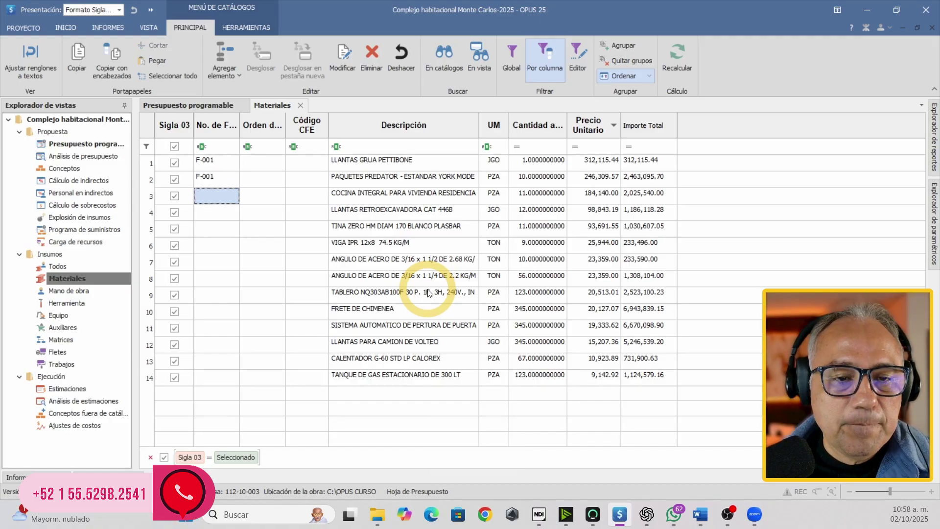
text(F-001)
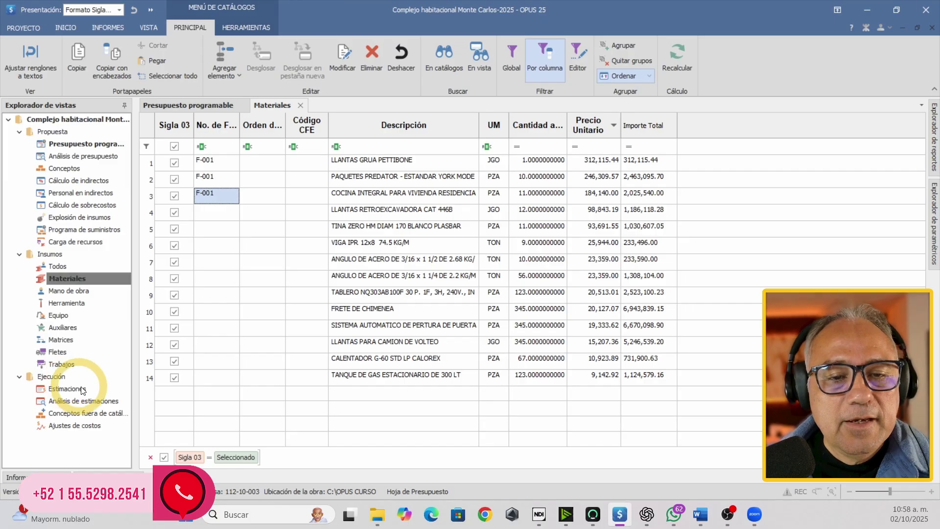
- Enter invoice number F-002 for the fourth through seventh materials, from LLANTAS RETROEXCAVADORA CAT 446B onward
click(212, 209)
text(F-001)
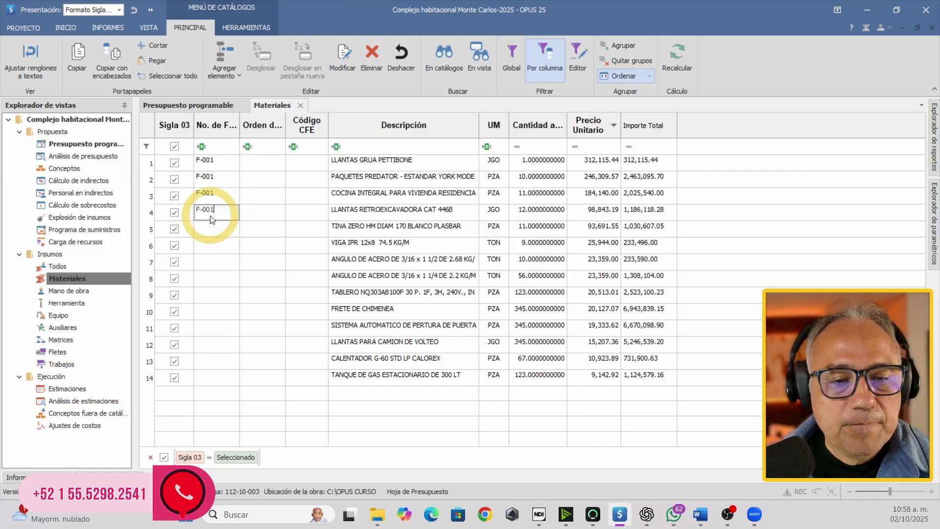
click(213, 226)
key(BackSpace)
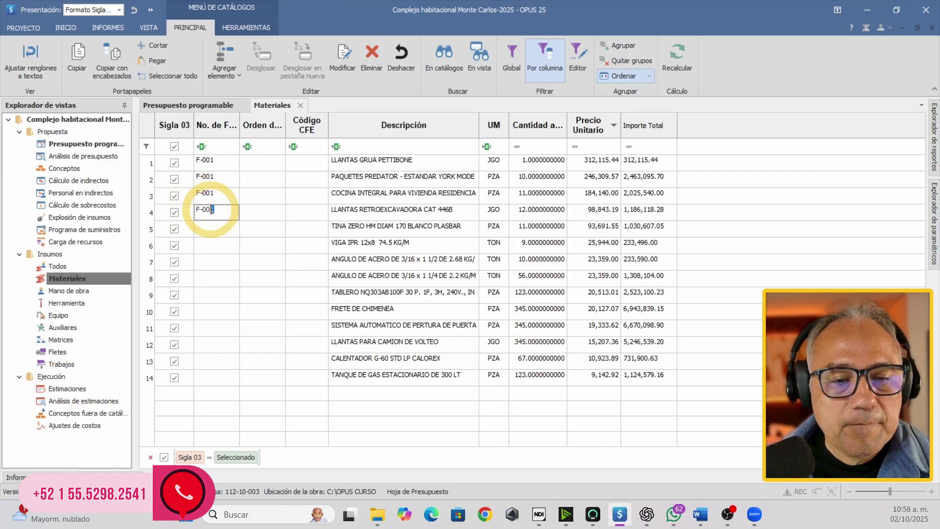
text(2)
click(213, 230)
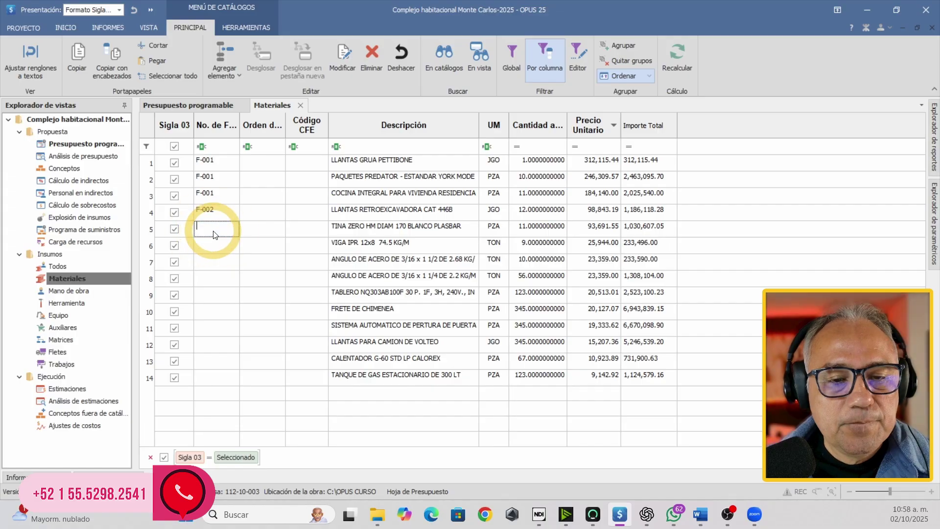
text(F-002)
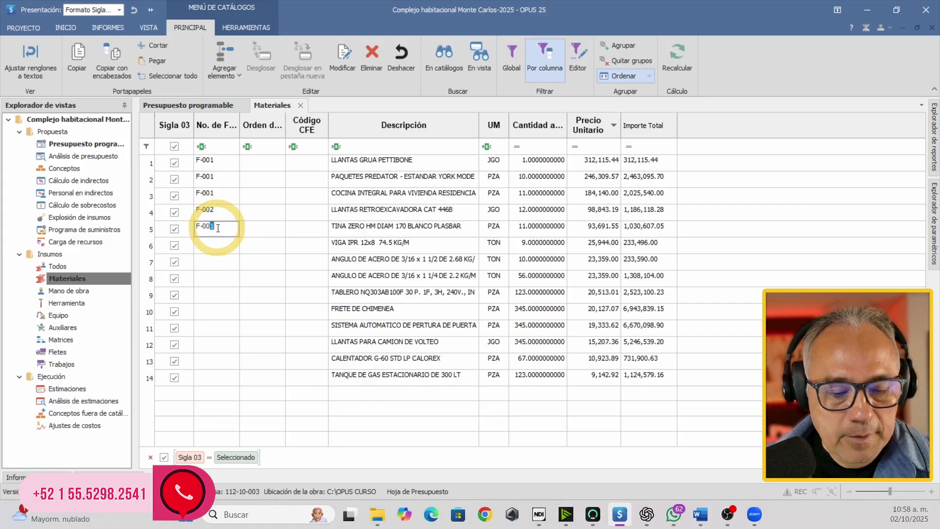
key(Return)
click(215, 248)
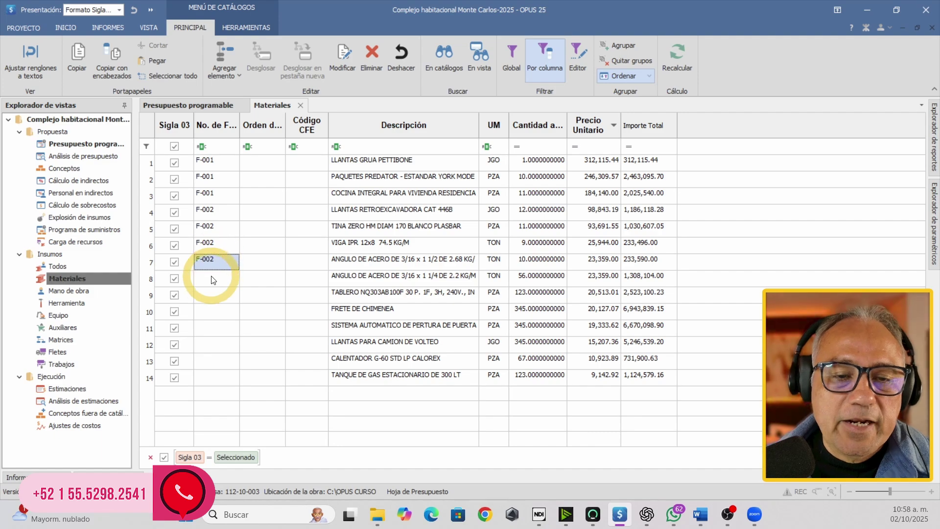
text(F-002)
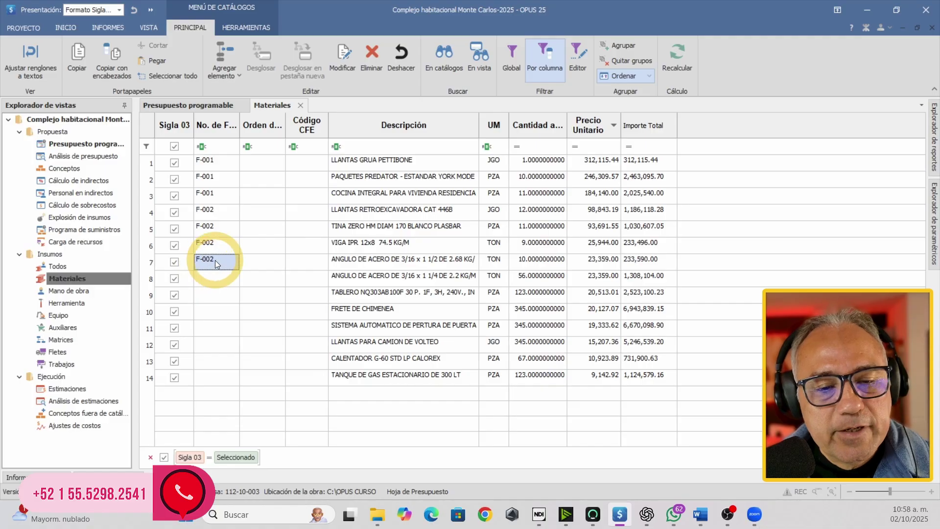
- Enter invoice number F-002 for the eighth through eleventh materials, up to SISTEMA AUTOMATICO DE PERTURA DE PUERTA
key(Down)
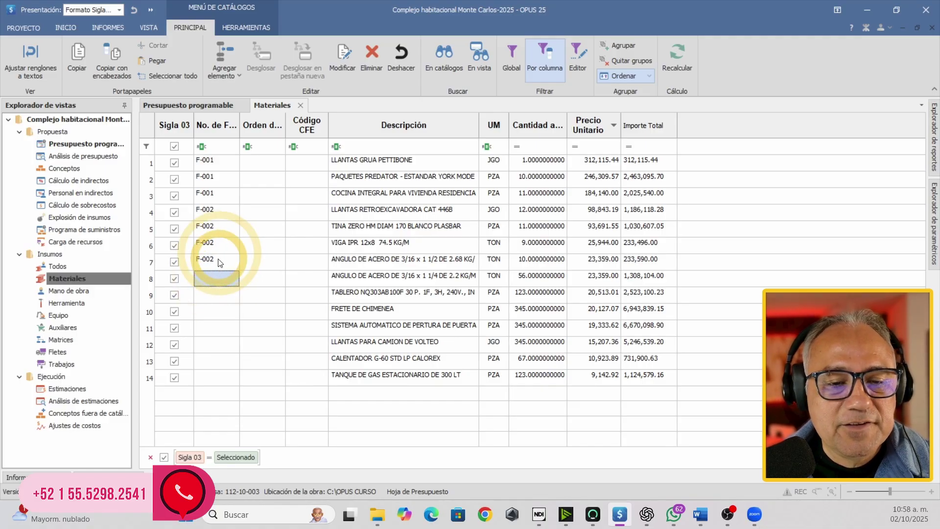
double_click(219, 260)
key(ctrl+c)
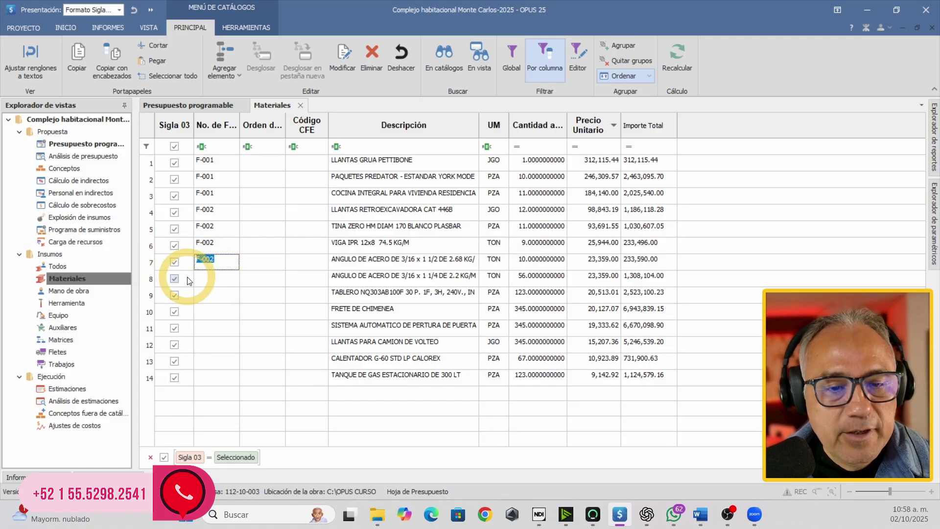
click(201, 277)
right_click(201, 278)
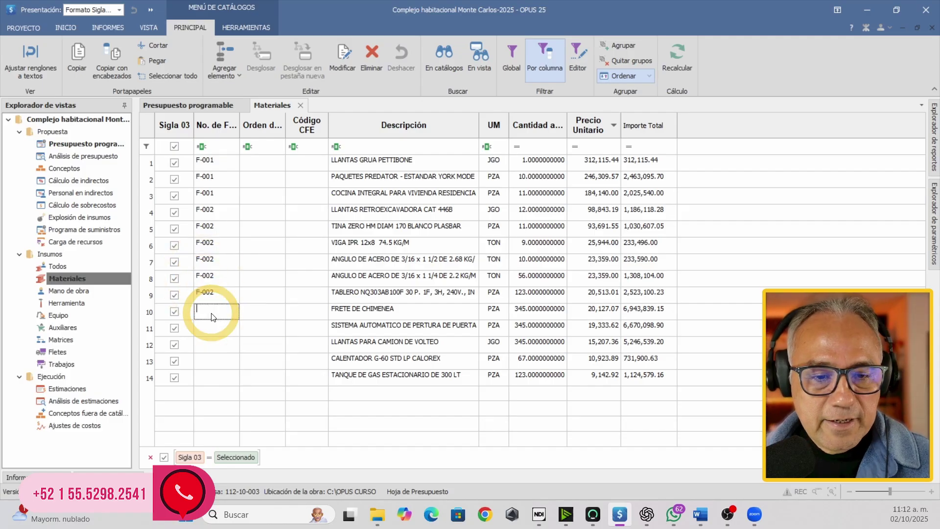
click(213, 301)
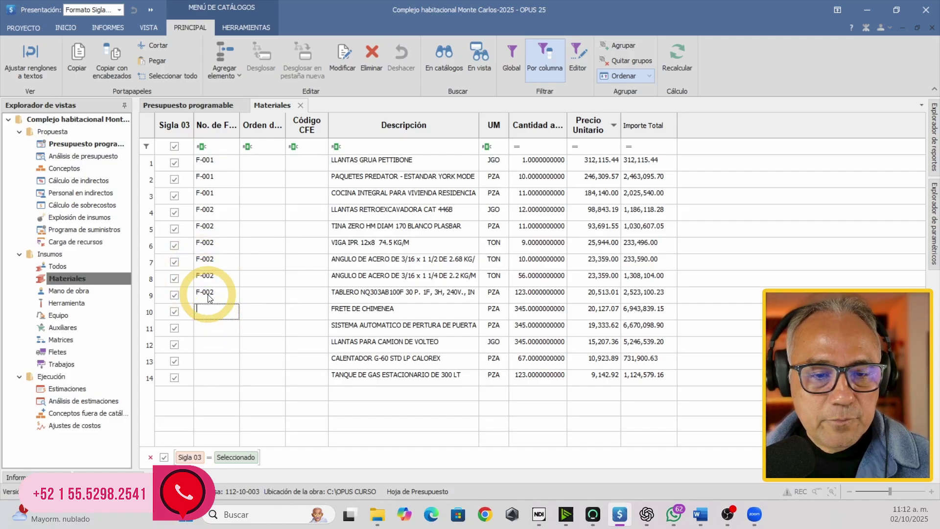
key(ctrl+v)
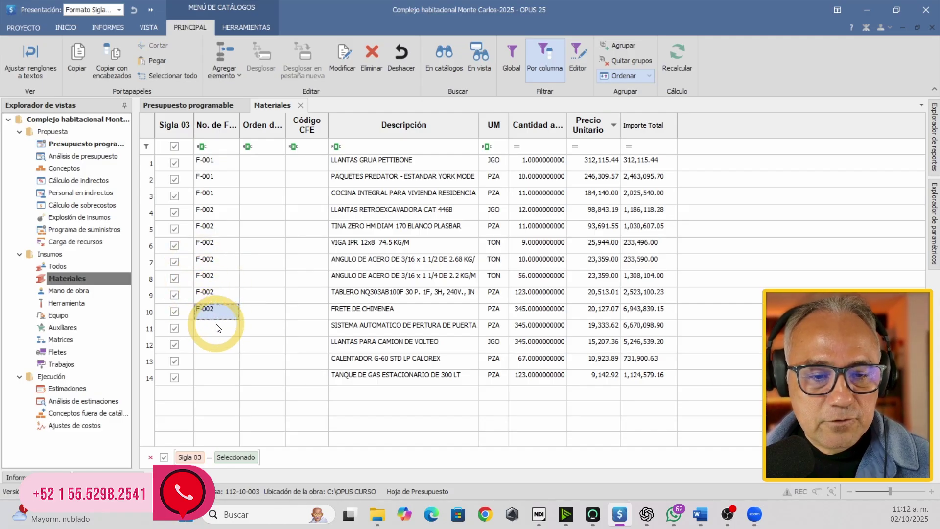
click(216, 327)
key(ctrl+v)
- Enter invoice number F-003 for the last three materials, from LLANTAS PARA CAMION DE VOLTEO onward
click(215, 338)
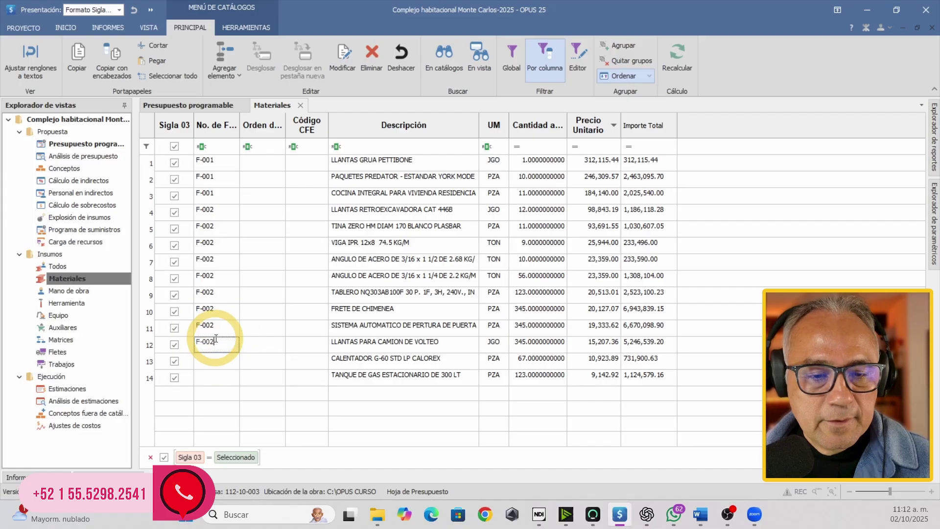
key(ctrl+v)
key(BackSpace)
text(3)
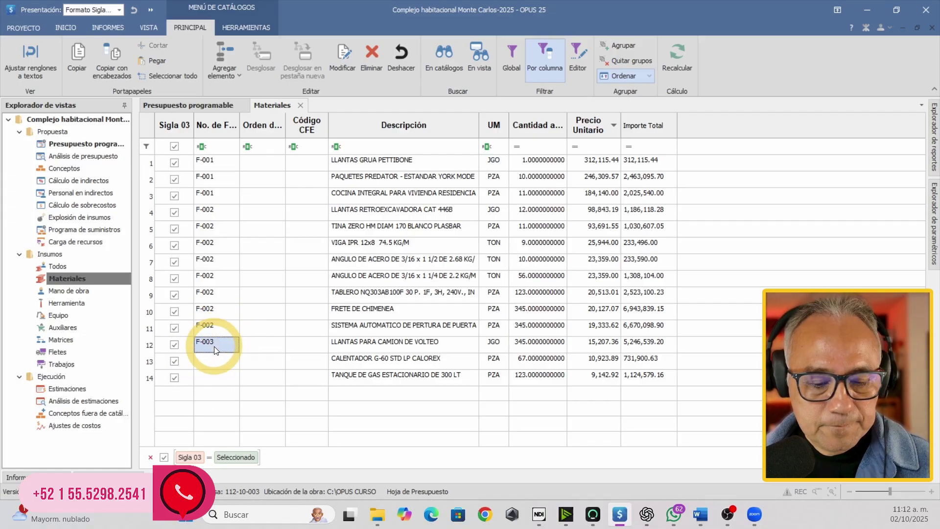
text(F-003)
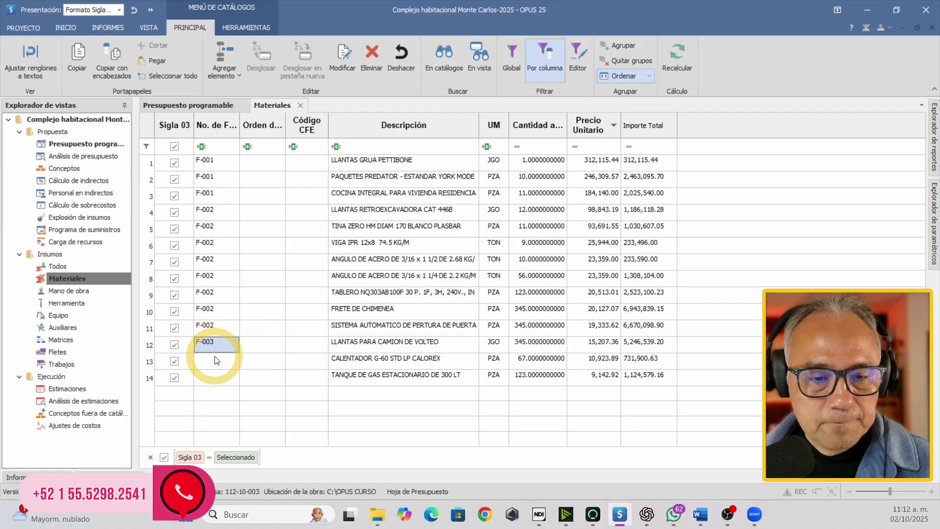
text(F-003)
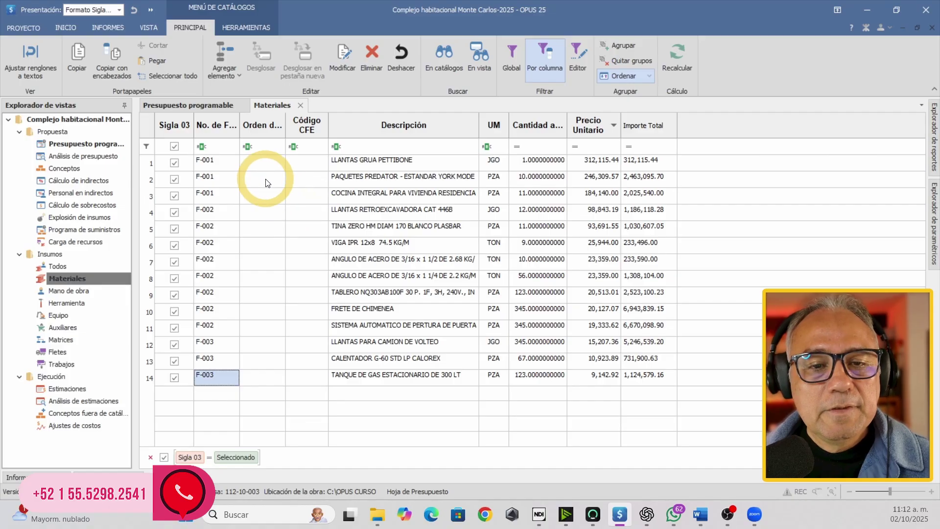
- Enter OC-1 as the purchase order for the first material, LLANTAS GRUA PETTIBONE, and copy the value
click(261, 166)
text(OC-1)
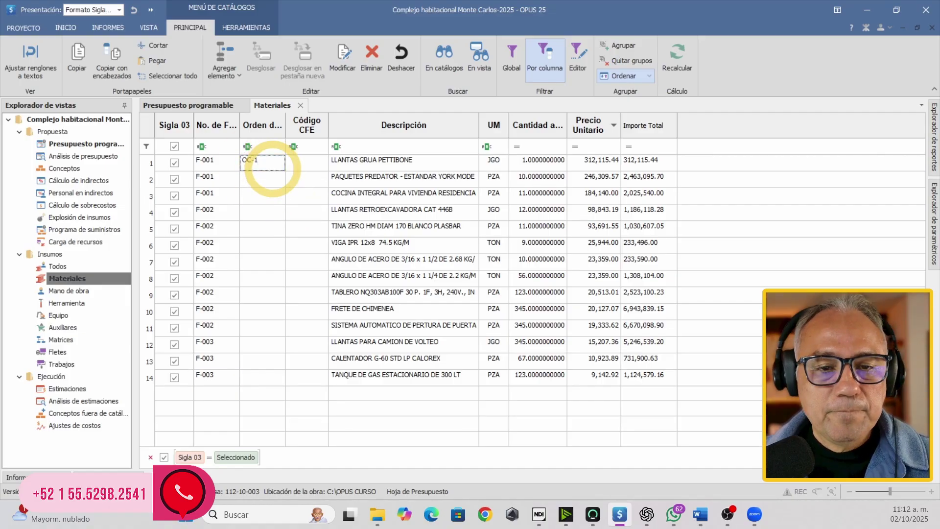
key(Return)
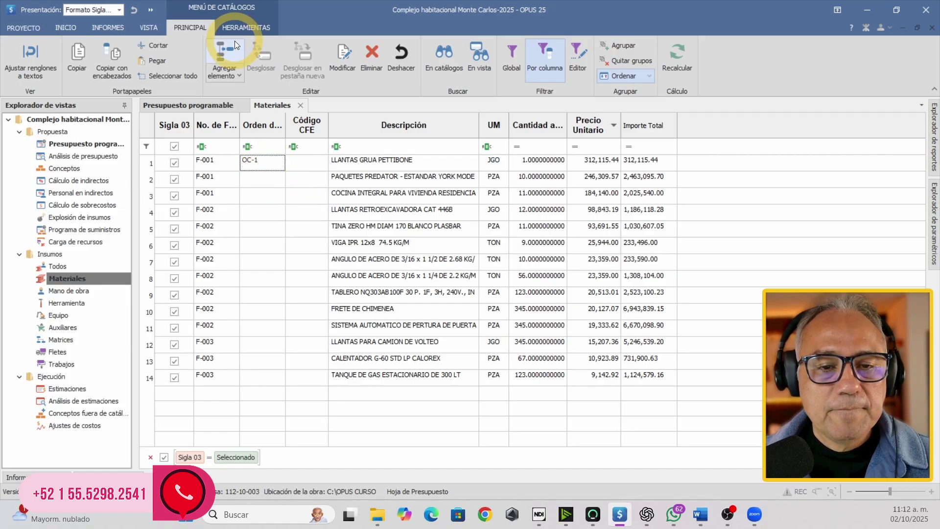
key(ctrl+c)
- Paste OC-1 as the purchase order for every remaining material, from PAQUETES PREDATOR to TANQUE DE GAS ESTACIONARIO
click(250, 178)
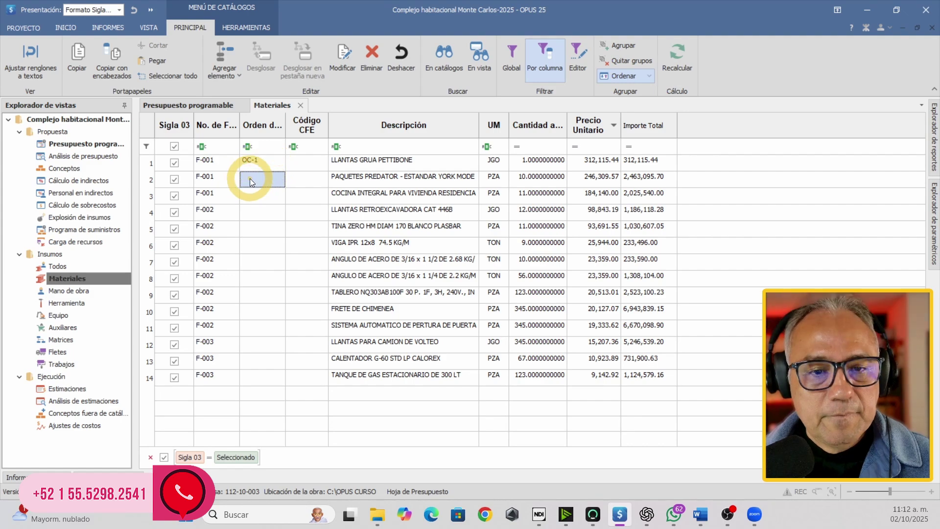
key(ctrl+v)
click(255, 196)
key(ctrl+v)
click(260, 213)
key(ctrl+v)
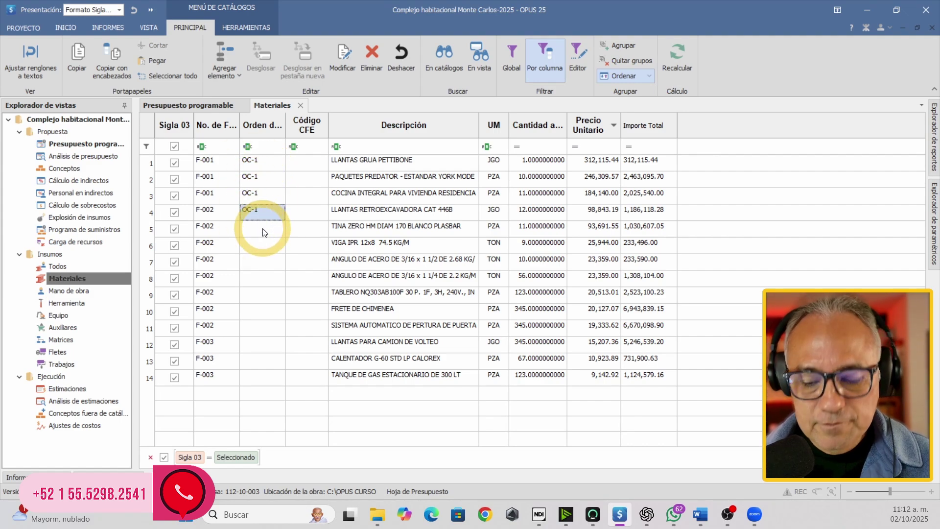
key(ctrl+v)
key(Down)
key(ctrl+v)
key(Down)
key(ctrl+v)
key(Down)
key(ctrl+v)
key(Down)
key(Down)
text(V)
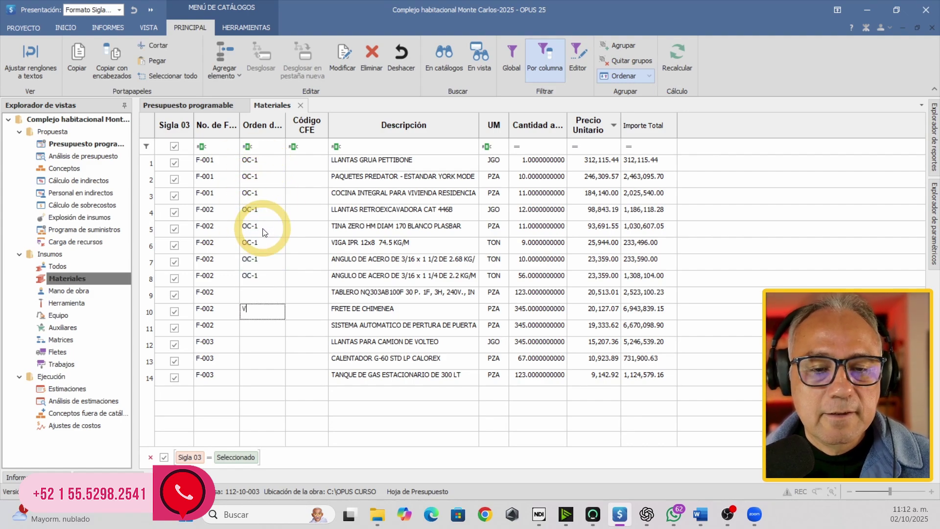
key(Up)
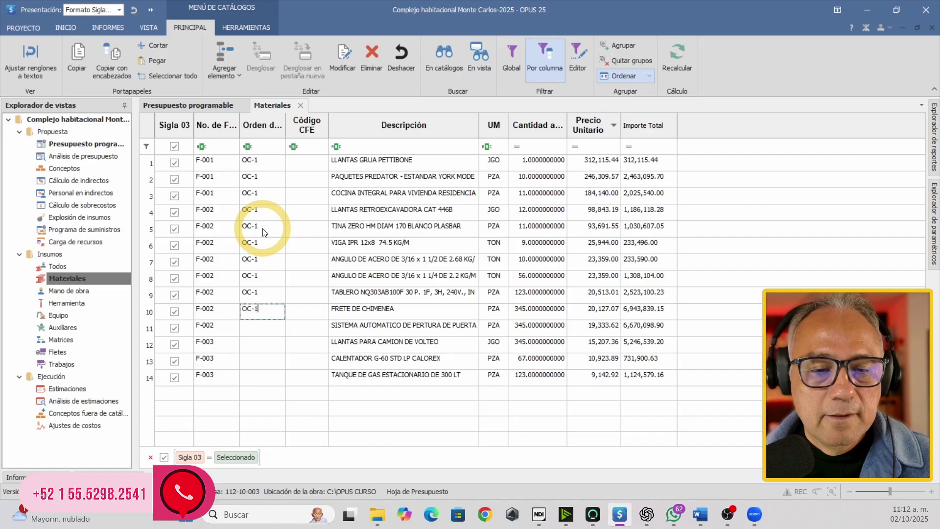
key(ctrl+v)
key(Down)
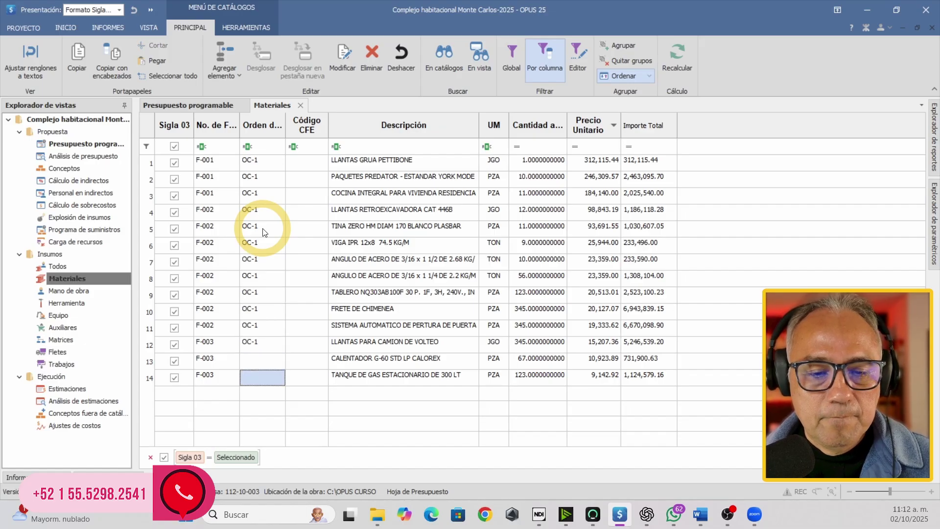
key(ctrl+v)
key(Down)
key(ctrl+v)
- Enter CFE-001 as the Código CFE of the first material, LLANTAS GRUA PETTIBONE, and copy the value
key(Up)
key(Up)
key(Up)
key(Up)
key(Up)
key(Up)
key(Up)
key(Up)
key(Up)
key(Up)
key(Up)
key(Up)
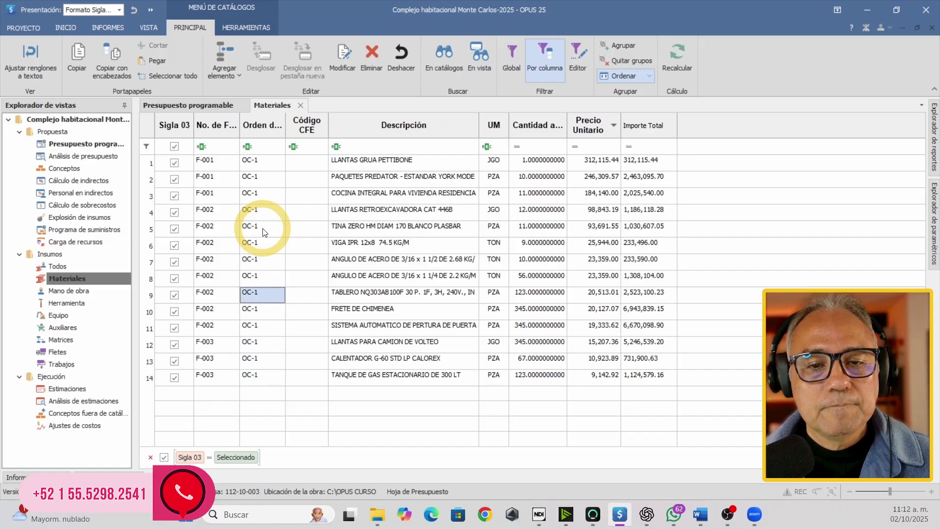
key(Up)
key(Right)
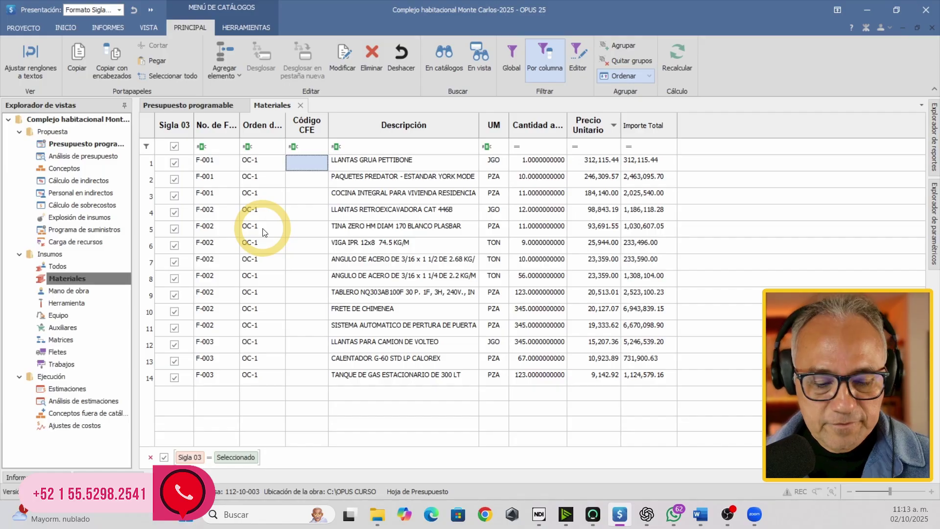
text(CFE-001)
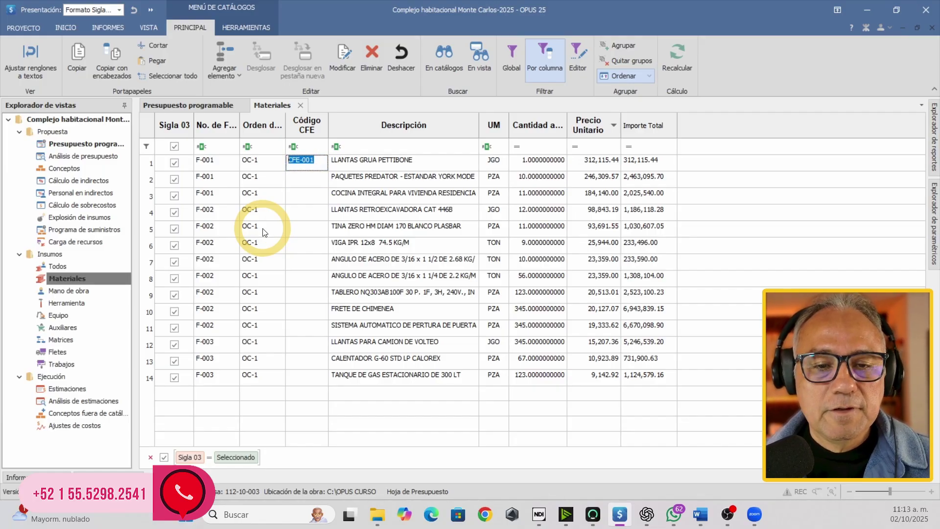
- Paste CFE-001 as the Código CFE for every remaining material, from PAQUETES PREDATOR to TANQUE DE GAS ESTACIONARIO
key(Down)
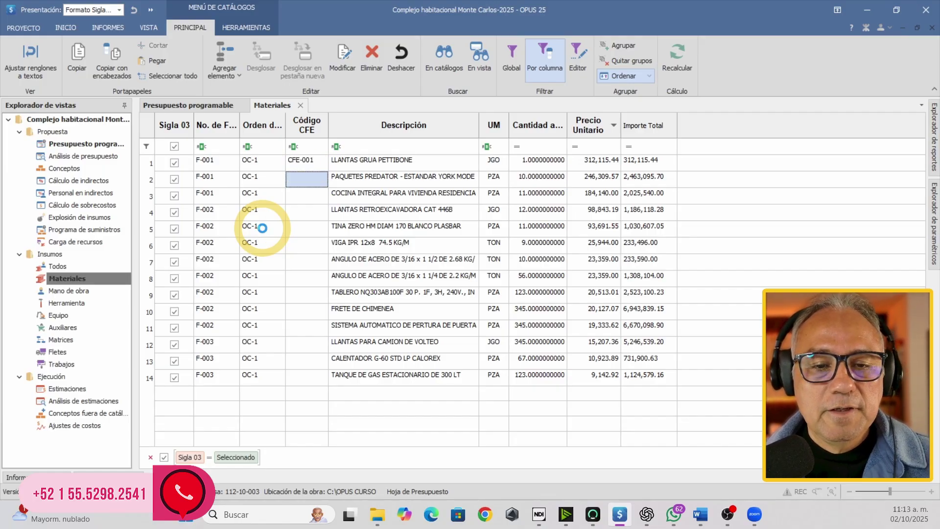
key(ctrl+v)
key(Down)
key(ctrl+v)
key(Down)
key(ctrl+v)
key(Down)
key(ctrl+v)
key(Down)
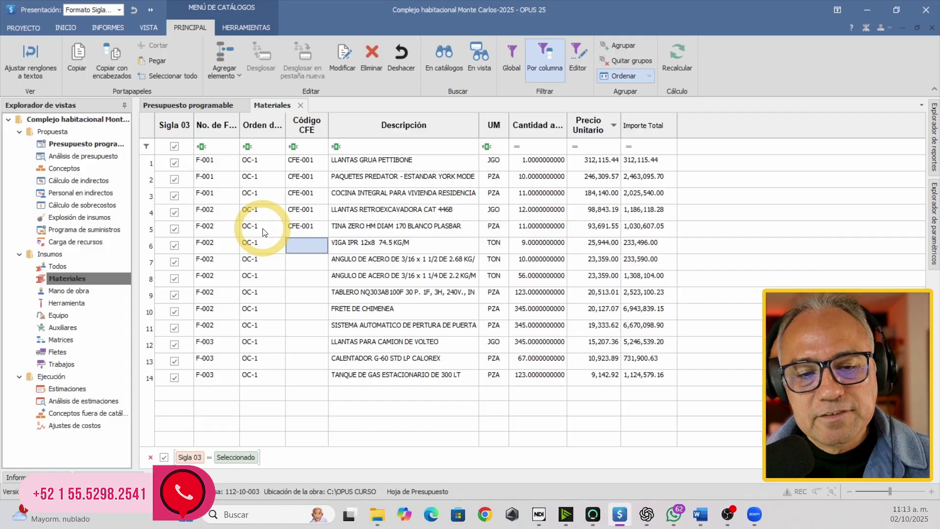
key(ctrl+v)
key(Down)
key(ctrl+v)
key(Down)
key(ctrl+v)
key(Down)
key(ctrl+v)
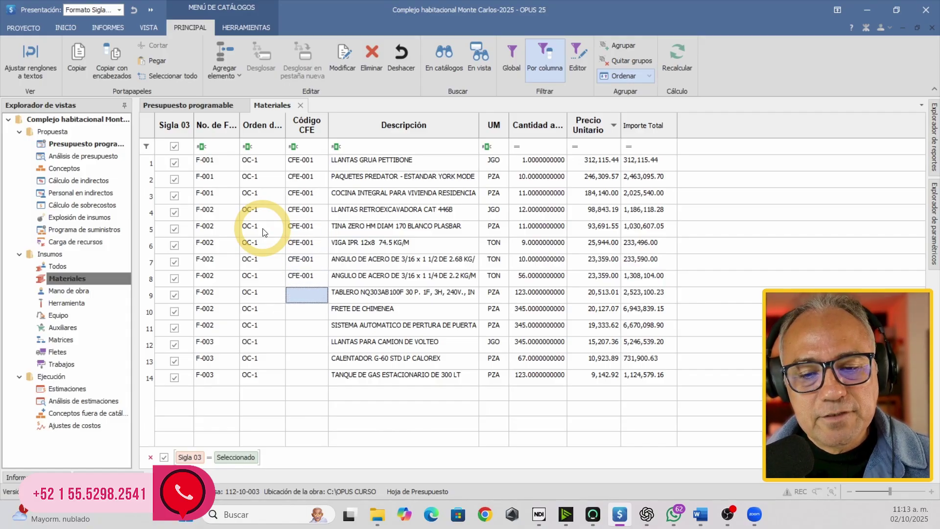
key(Down)
key(ctrl+v)
key(Down)
key(ctrl+v)
key(Down)
key(ctrl+v)
key(Down)
key(ctrl+v)
key(Down)
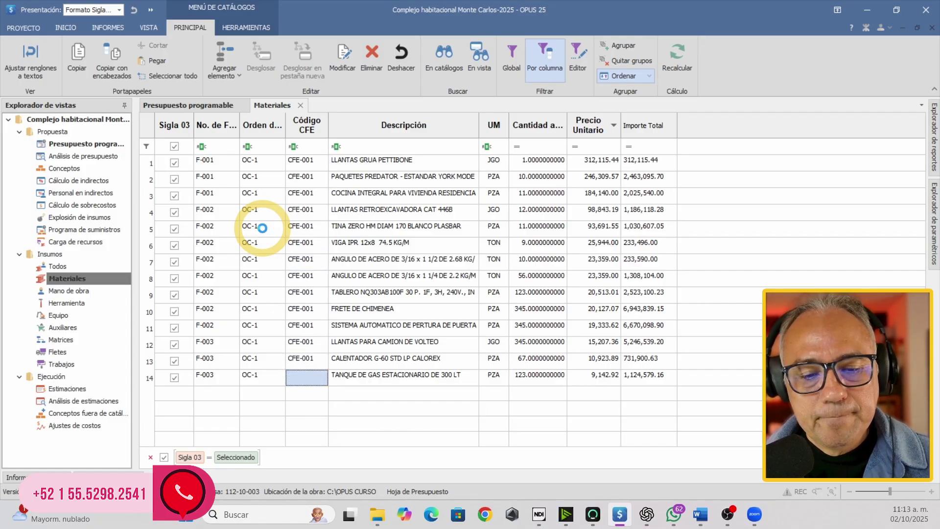
key(ctrl+v)
key(Up)
key(Up)
key(Up)
key(Up)
key(Up)
key(Up)
key(Up)
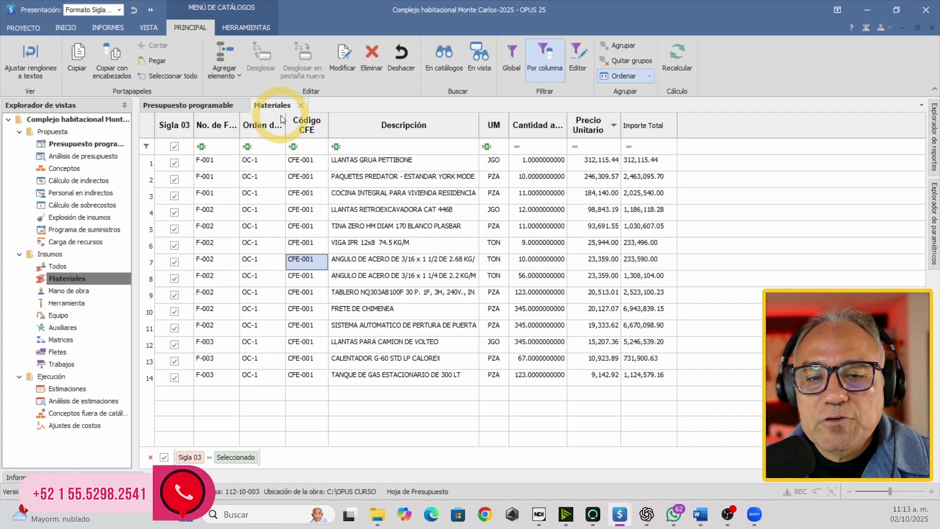
- Open the presentation settings for the Importe Total column
right_click(651, 124)
click(660, 130)
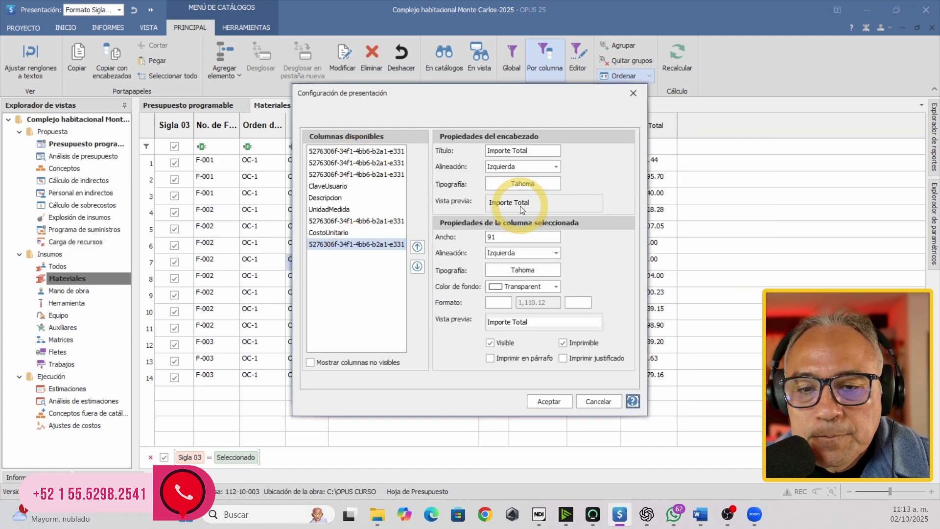
- Try to set the Importe Total header font to Arial, Negrita, size 10
click(523, 187)
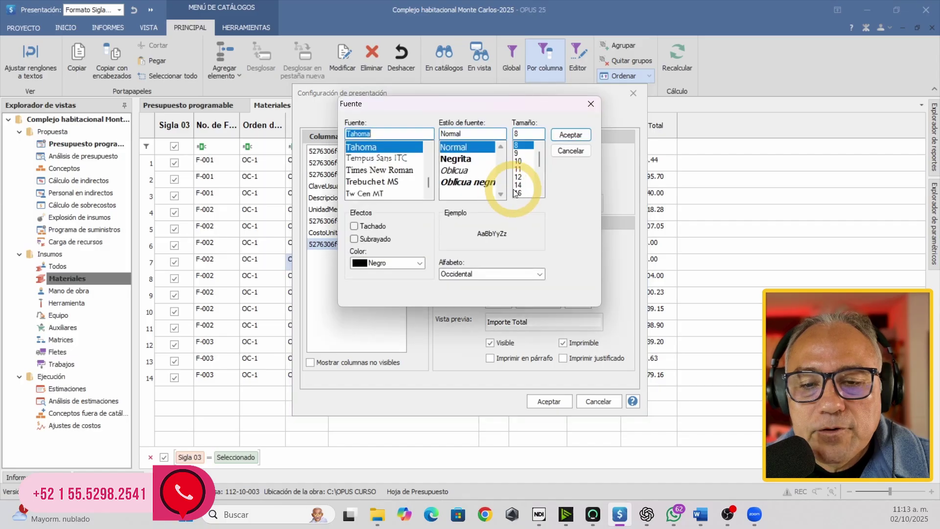
drag(515, 165, 516, 171)
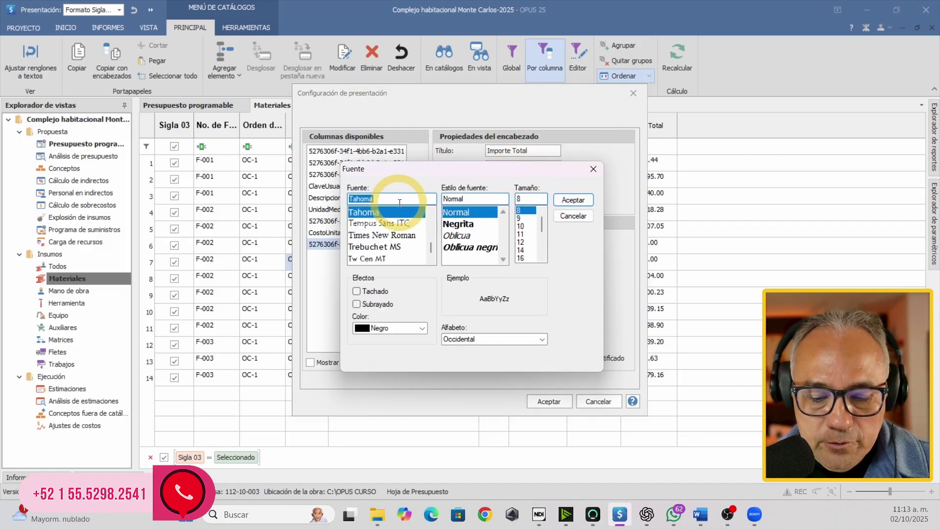
text(I)
key(Caps_Lock)
text(mport)
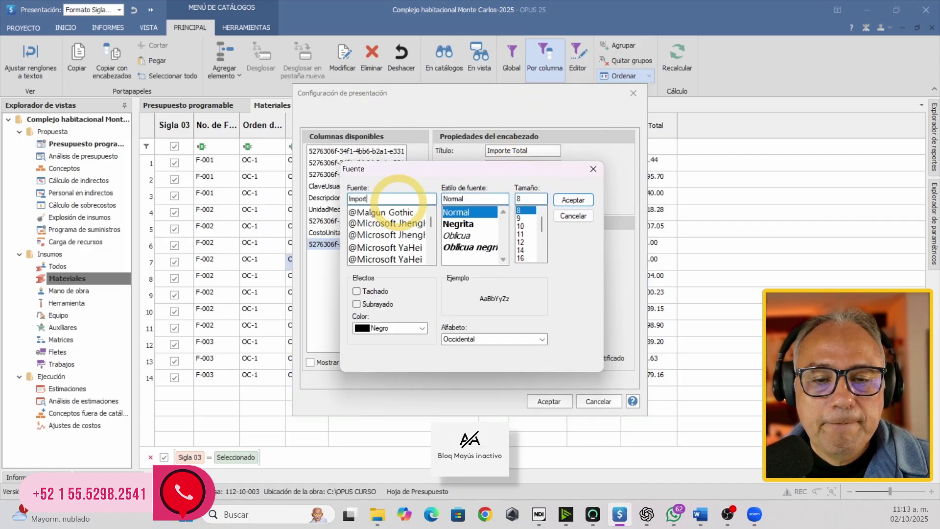
text(e)
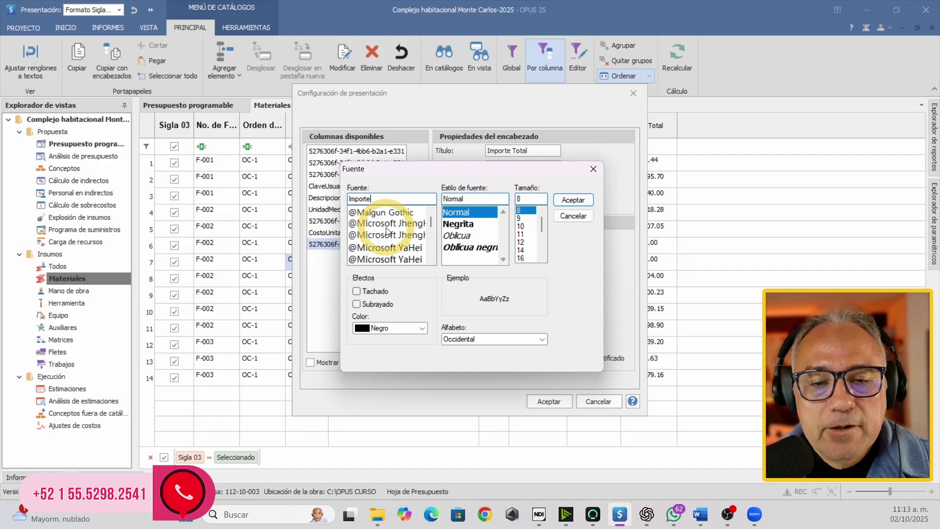
drag(387, 198, 320, 201)
text(Arial)
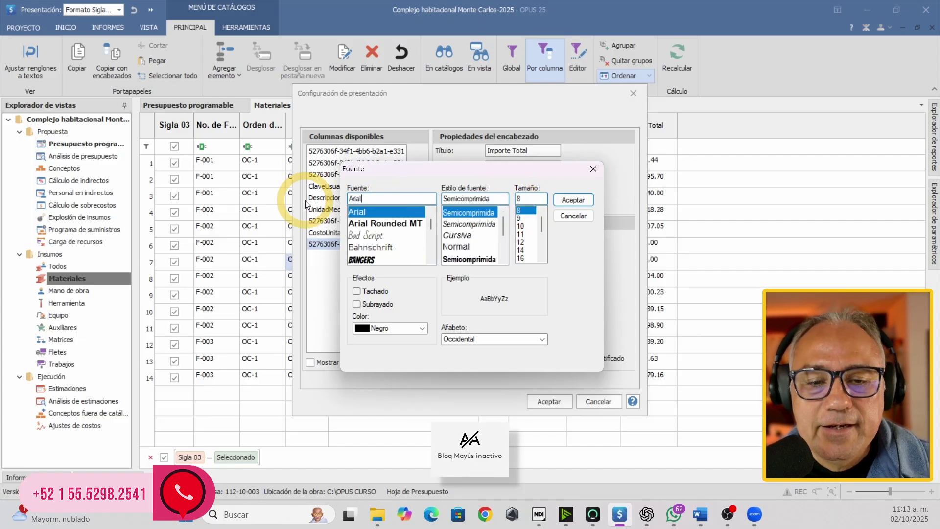
click(383, 210)
scroll(477, 242, down, 1)
scroll(475, 240, down, 1)
click(468, 246)
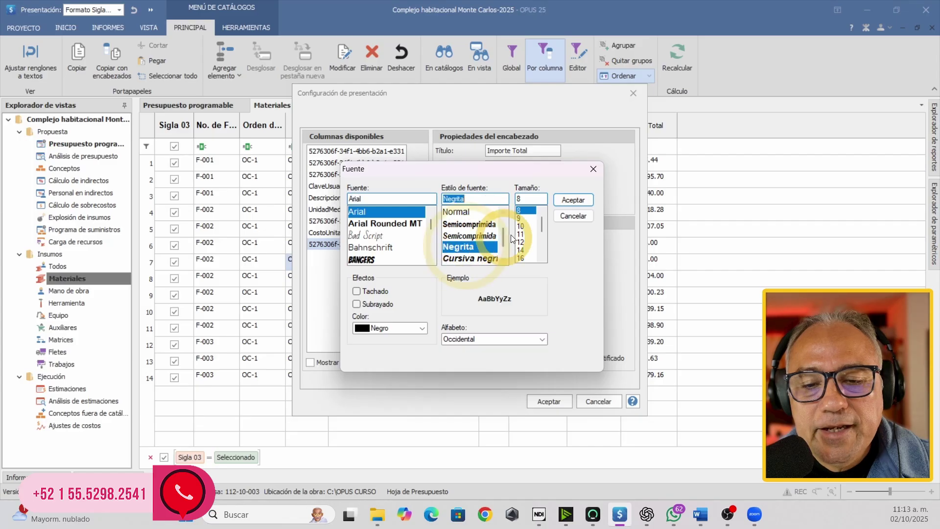
click(526, 227)
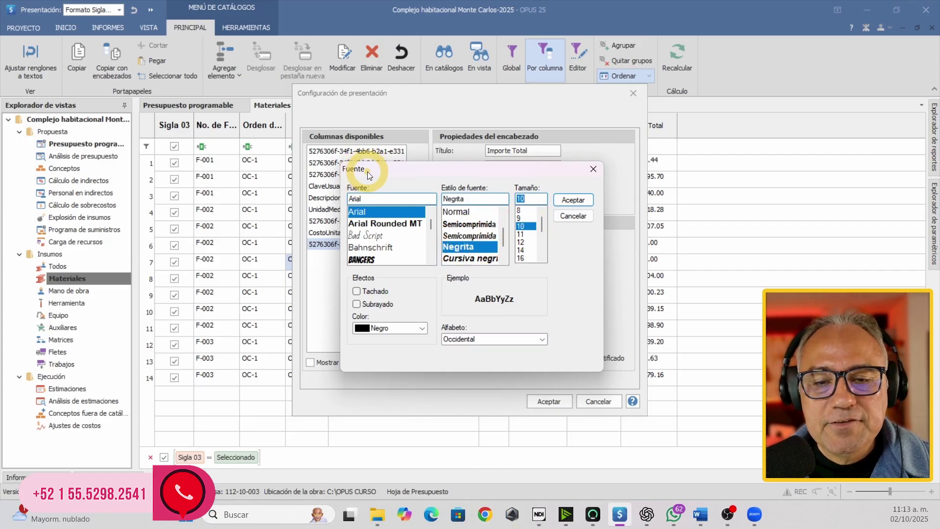
click(590, 221)
- Set the Importe Total header font to Arial, Negrita, size 10
click(326, 246)
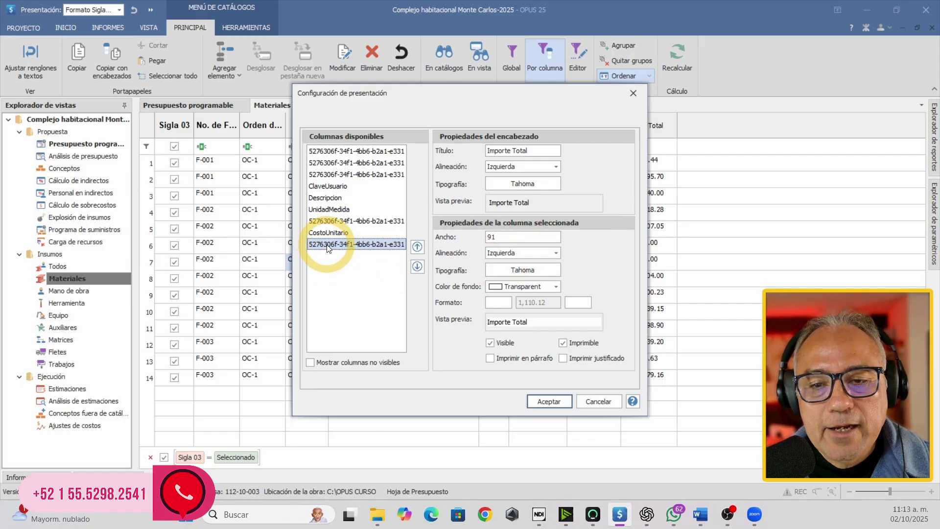
click(530, 152)
click(374, 251)
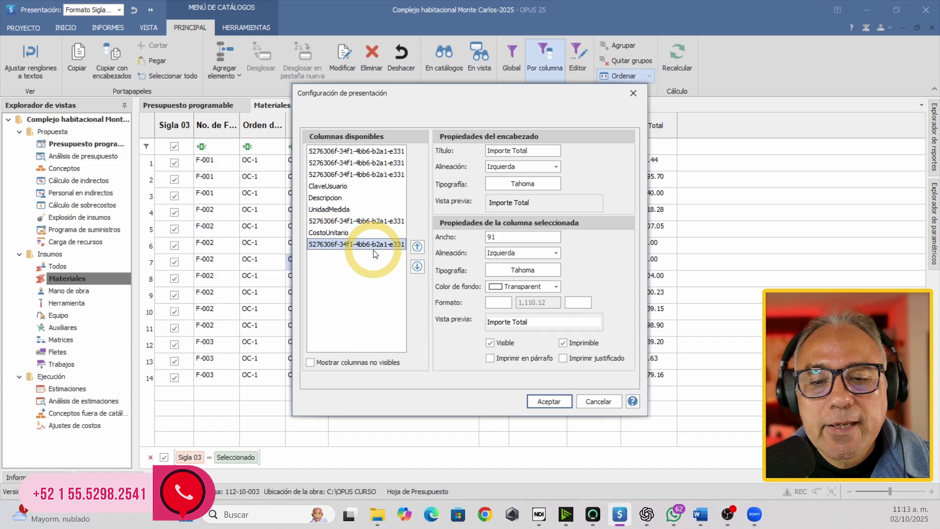
click(528, 183)
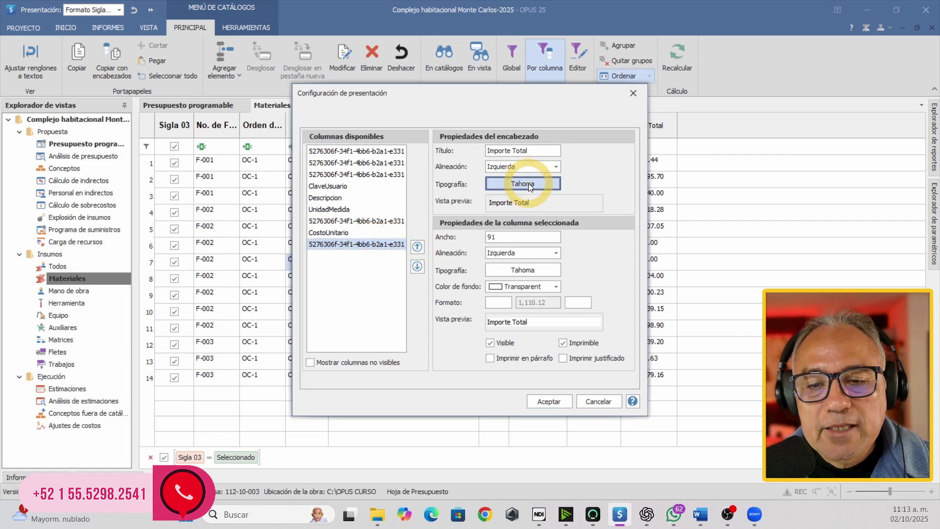
text(Arial)
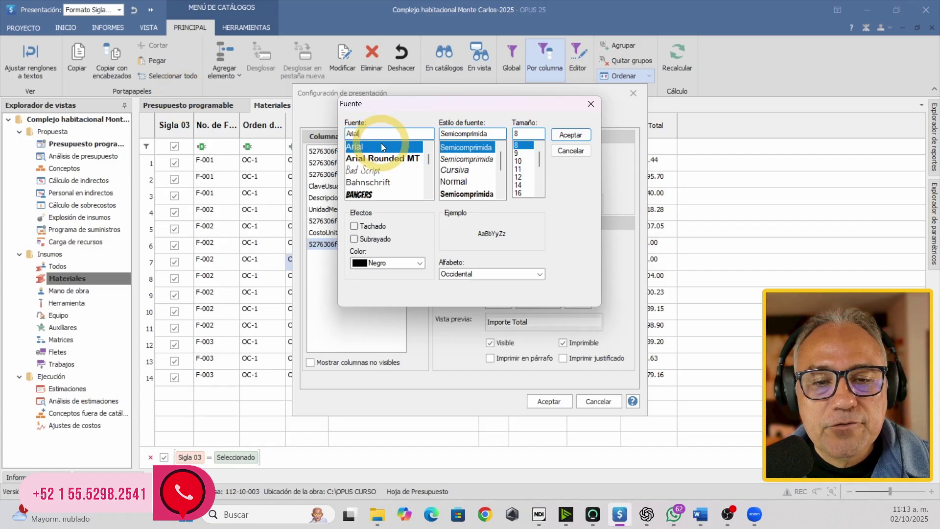
scroll(466, 186, down, 1)
scroll(467, 188, down, 3)
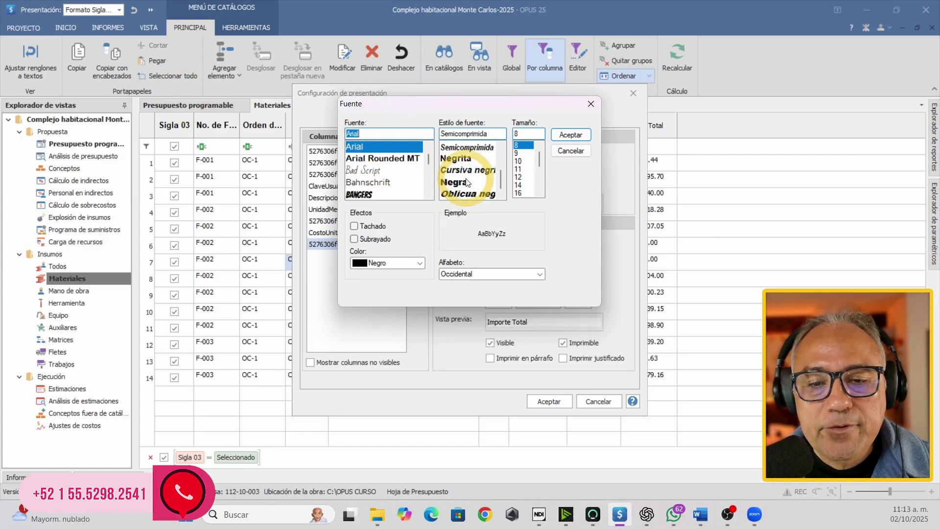
click(470, 169)
click(526, 162)
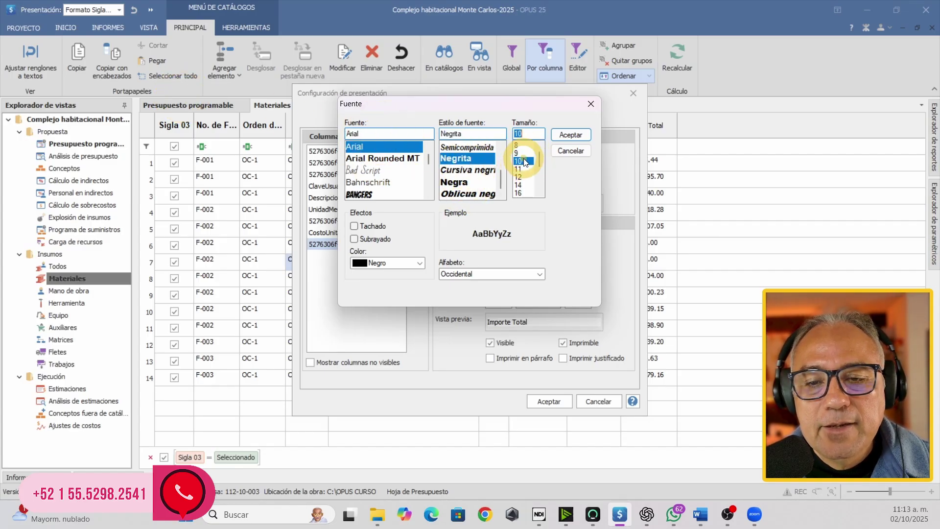
click(568, 135)
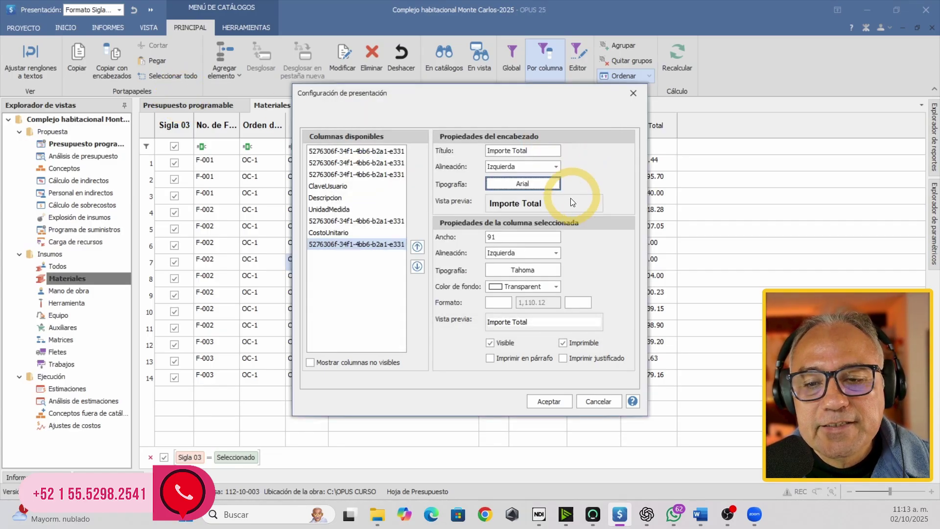
- Center the Importe Total header, apply the presentation settings and widen the column to fit its full title
click(531, 168)
click(519, 180)
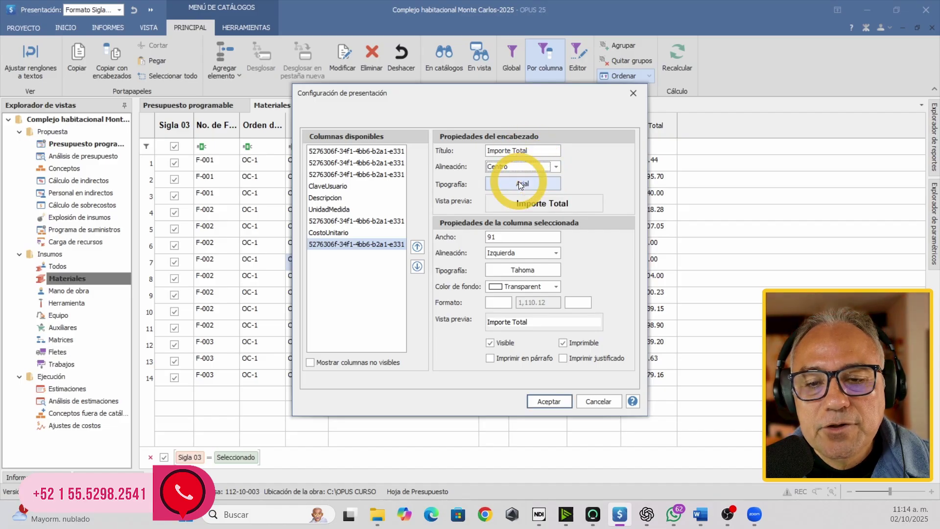
click(553, 402)
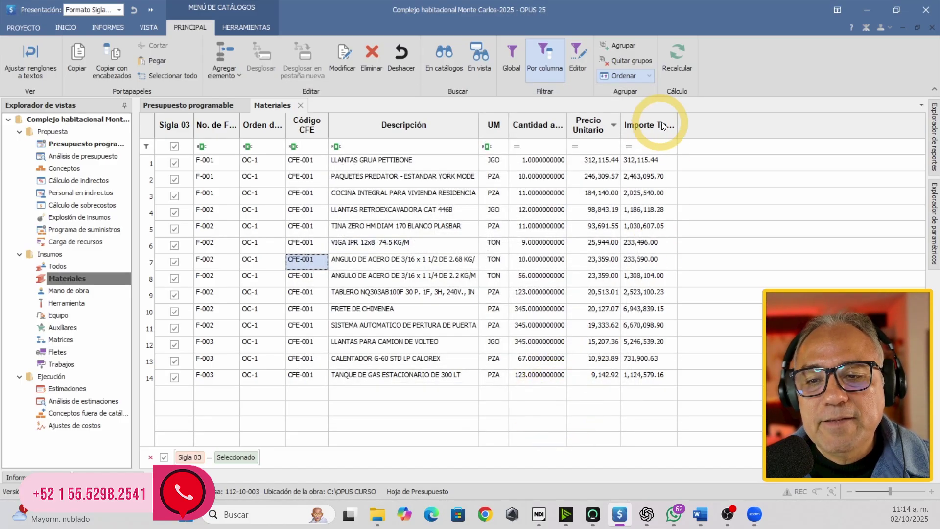
drag(677, 119, 680, 119)
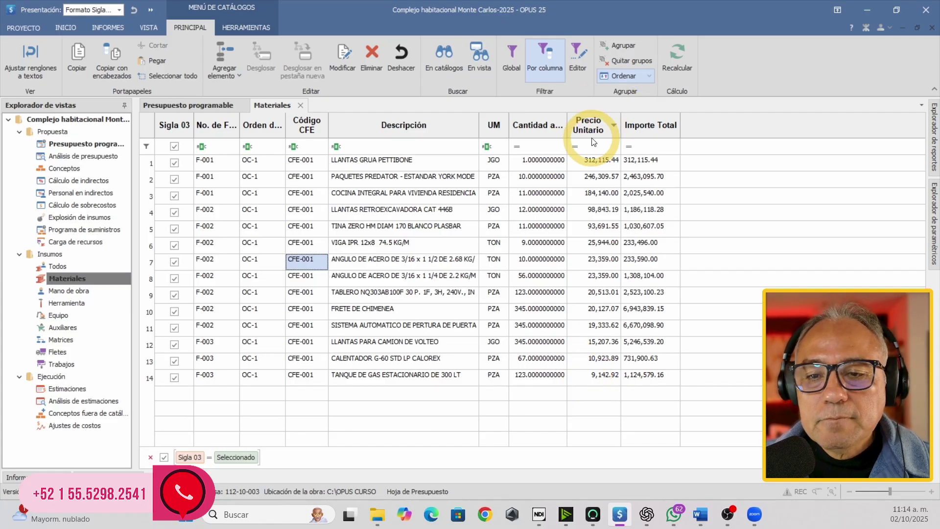
- Set the content font of all listed columns to Arial, Normal, size 8, and widen the Cantidad avanzada column to fit its quantities
right_click(544, 128)
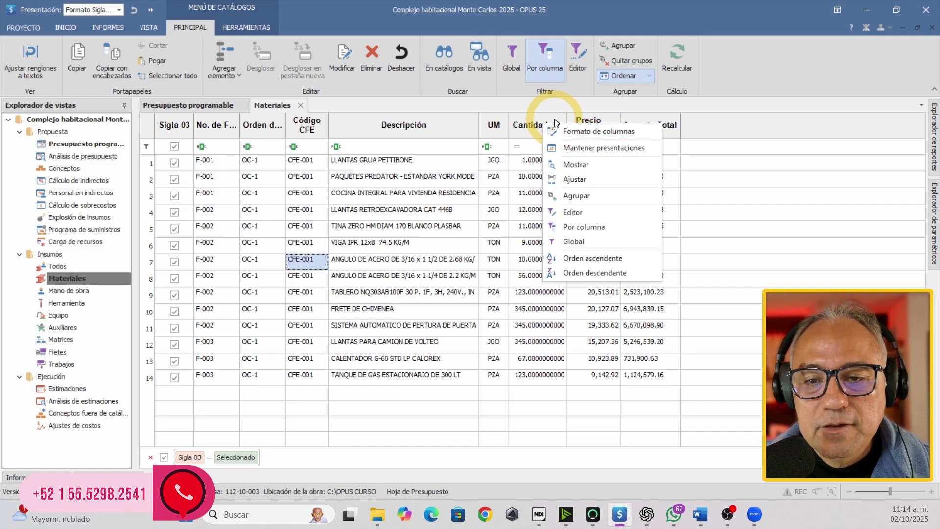
click(563, 131)
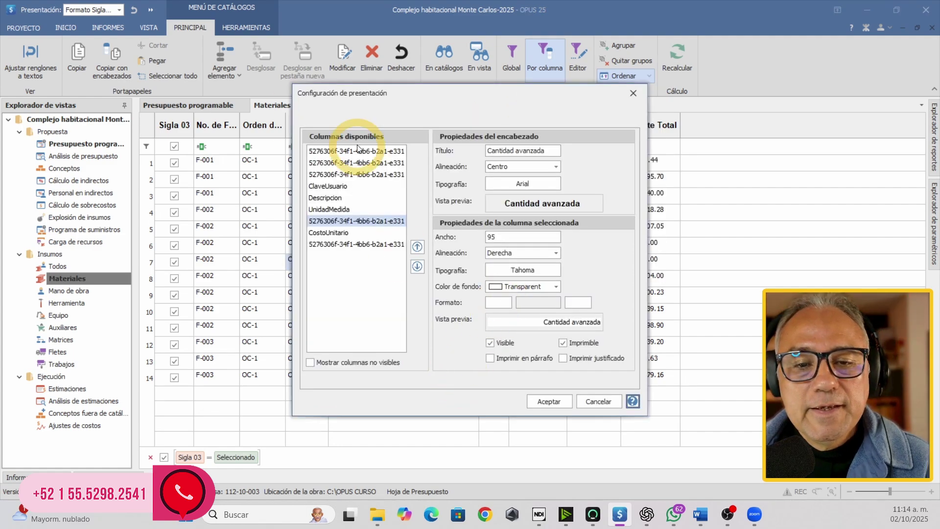
click(369, 152)
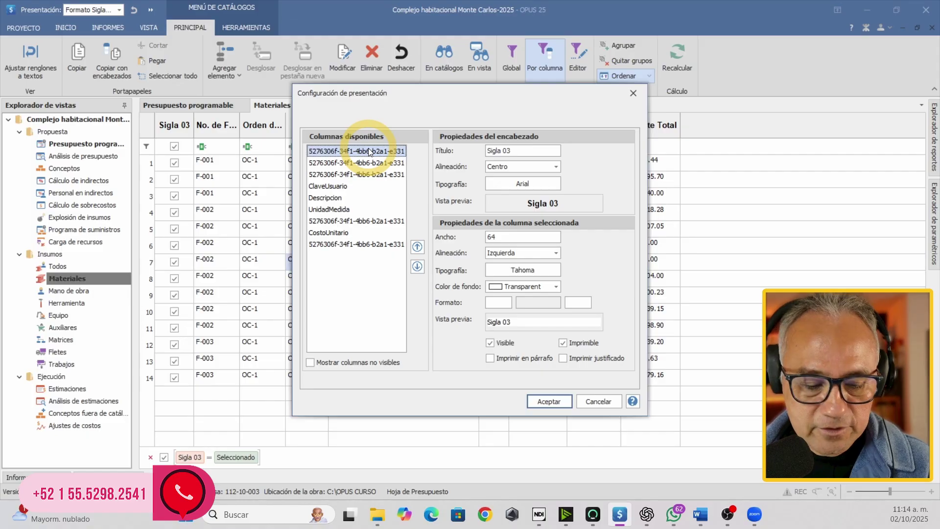
key(shift+Down)
key(shift+Down)
key(shift+Down)
key(shift+Down)
key(shift+Down)
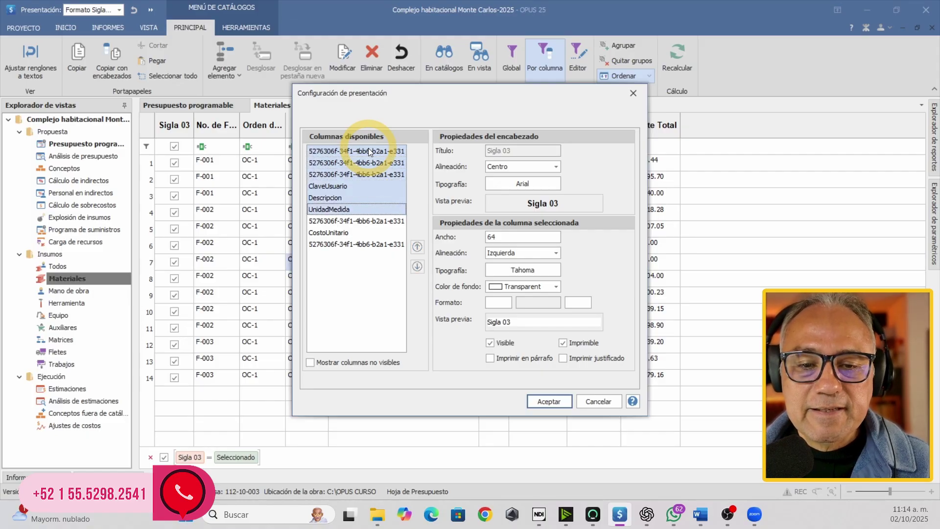
key(shift+Down)
key(shift+Down)
key(shift+Down)
key(shift+Up)
key(shift+Up)
key(shift+Up)
key(shift+Down)
key(shift+Down)
key(shift+Down)
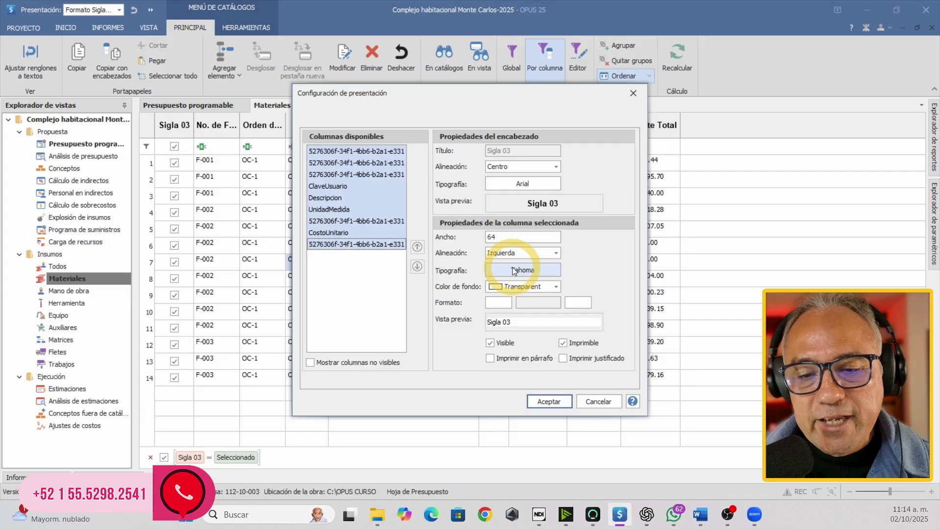
drag(462, 101, 647, 101)
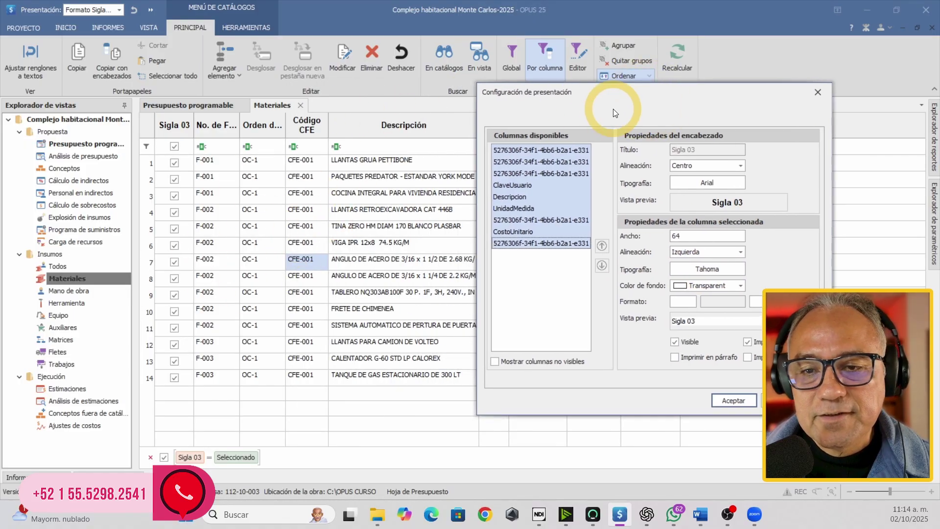
drag(592, 101, 444, 106)
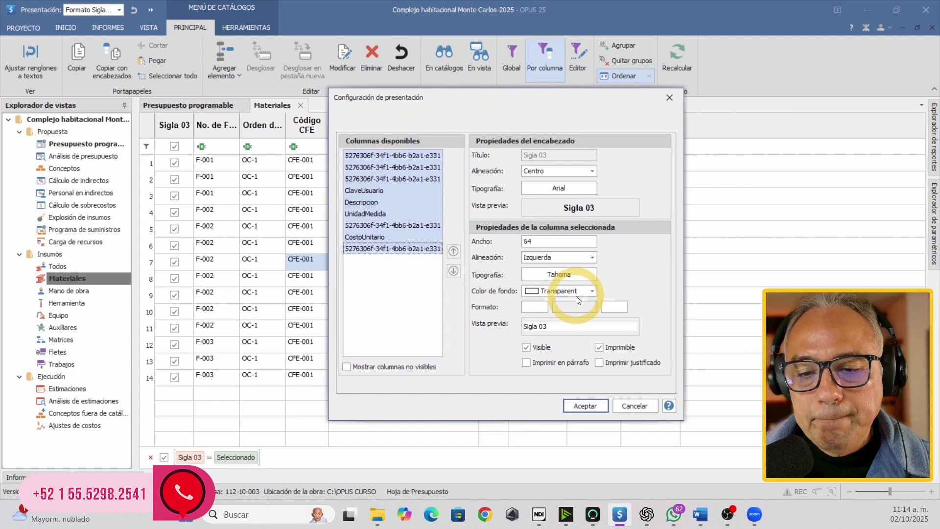
click(591, 290)
click(591, 291)
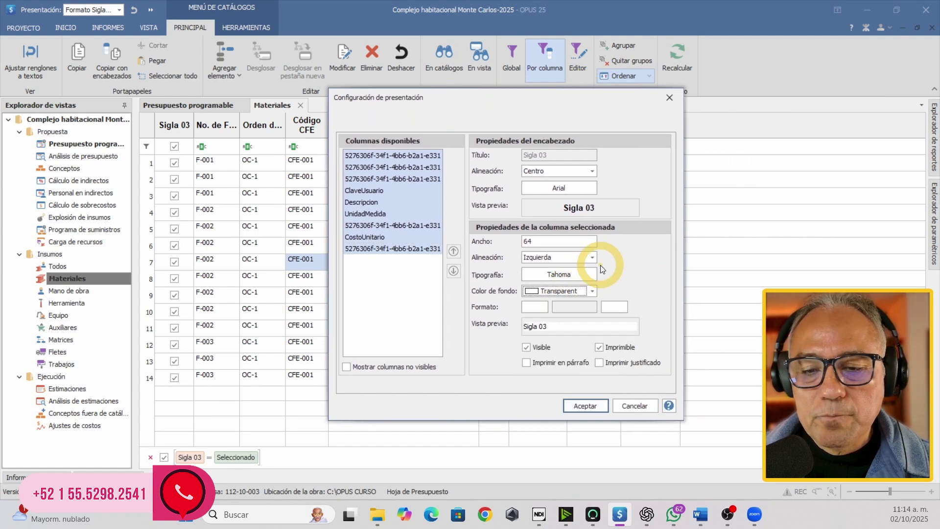
click(568, 274)
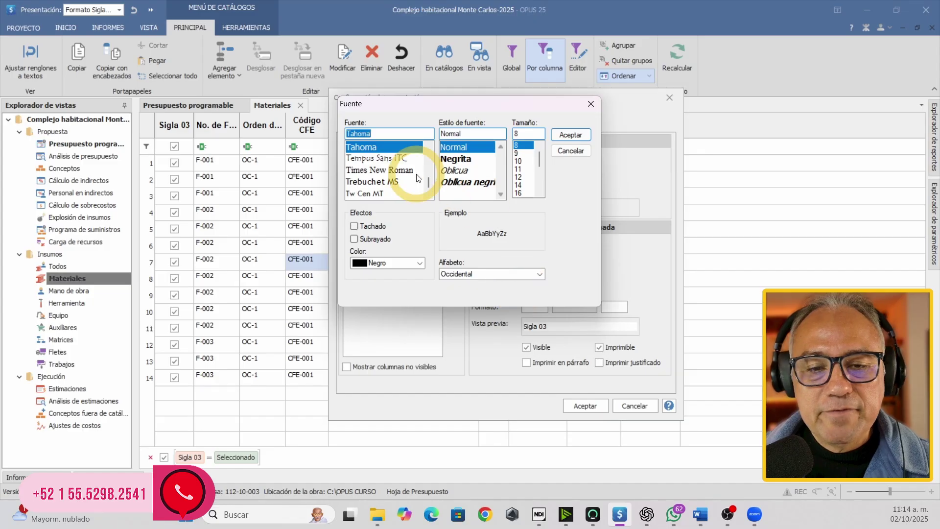
text(Arial)
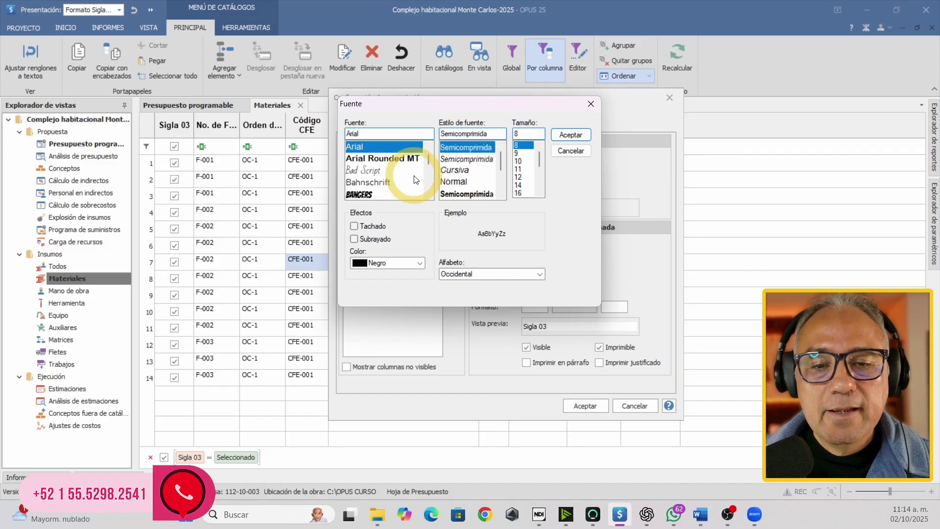
click(389, 148)
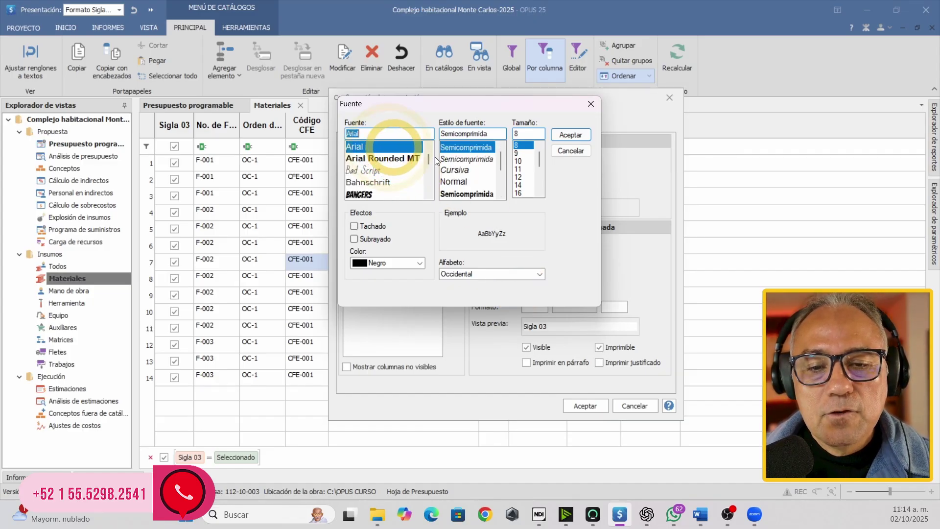
click(468, 182)
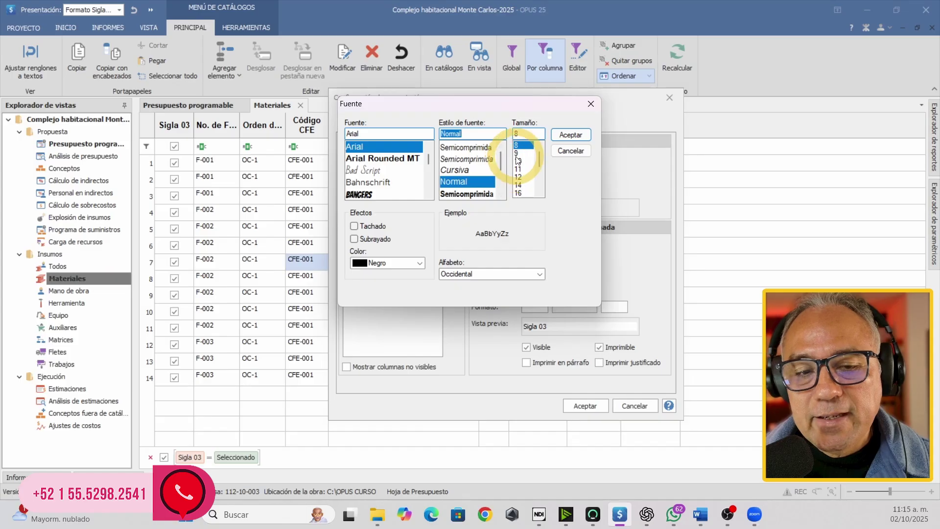
click(564, 134)
click(578, 404)
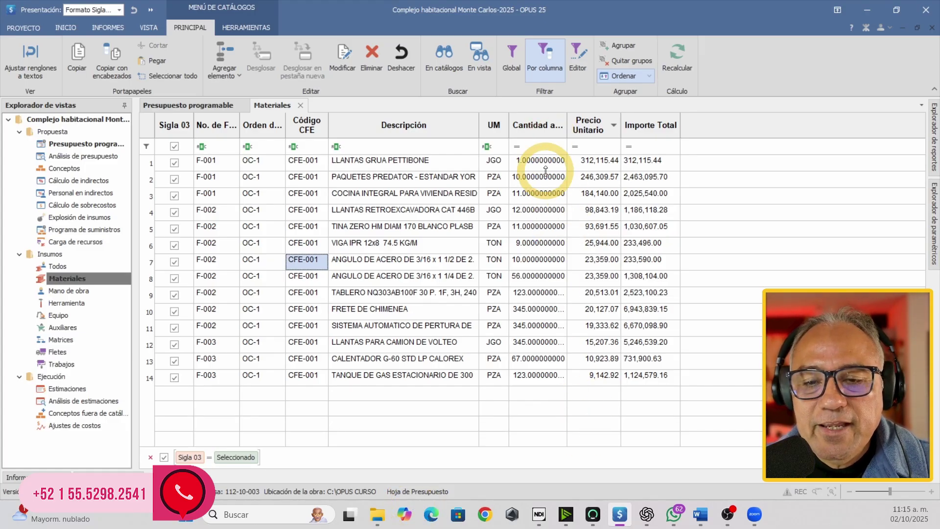
mouse_move(566, 126)
mouse_down()
mouse_move(586, 119)
mouse_move(572, 121)
mouse_up()
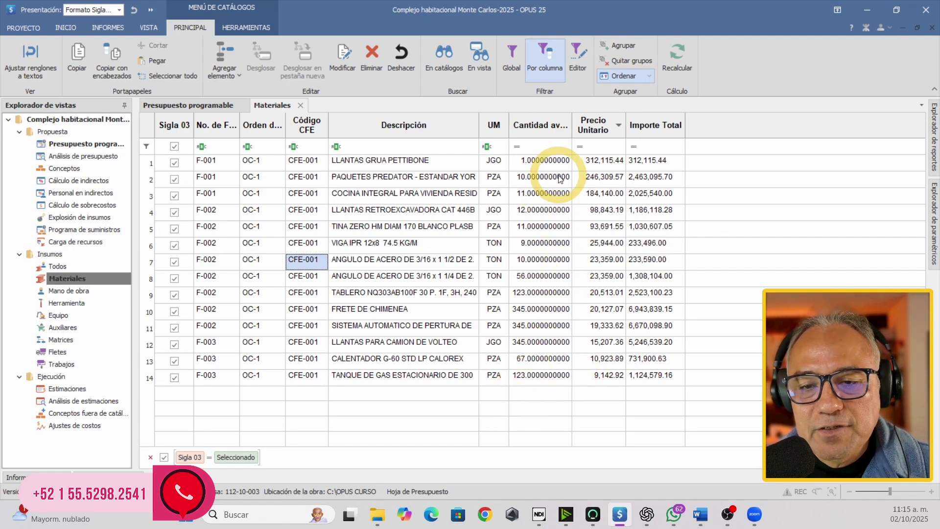
click(547, 164)
key(Return)
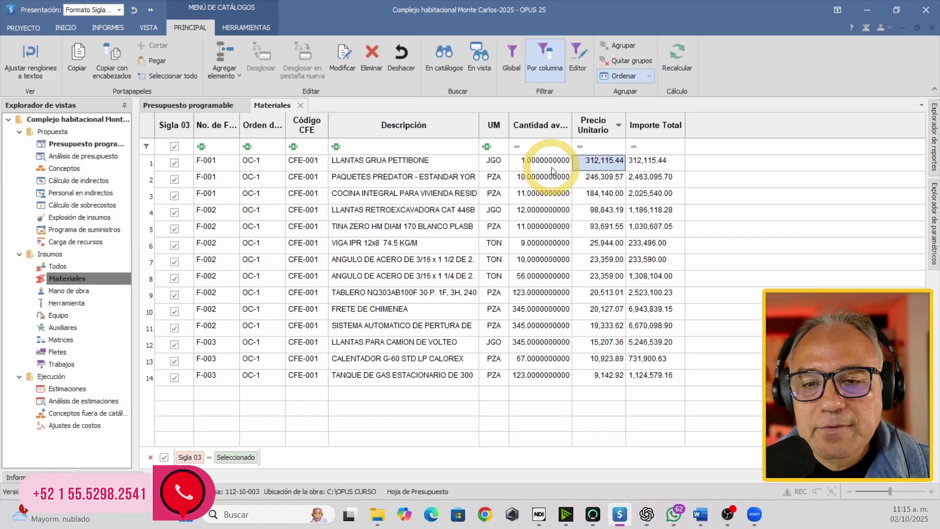
click(550, 165)
click(553, 164)
key(Down)
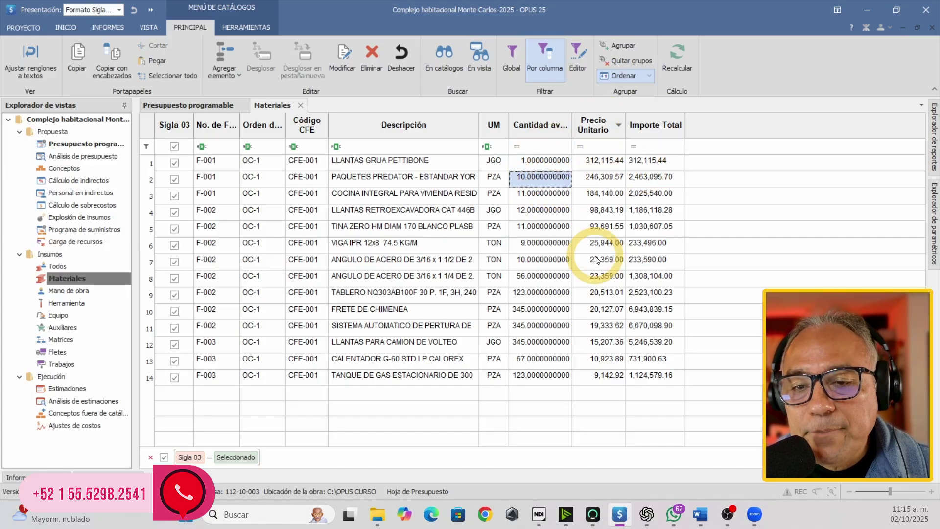
- Add a $ prefix to the number format of the Precio Unitario and Importe Total columns, and fit the Importe Total column's width
right_click(598, 131)
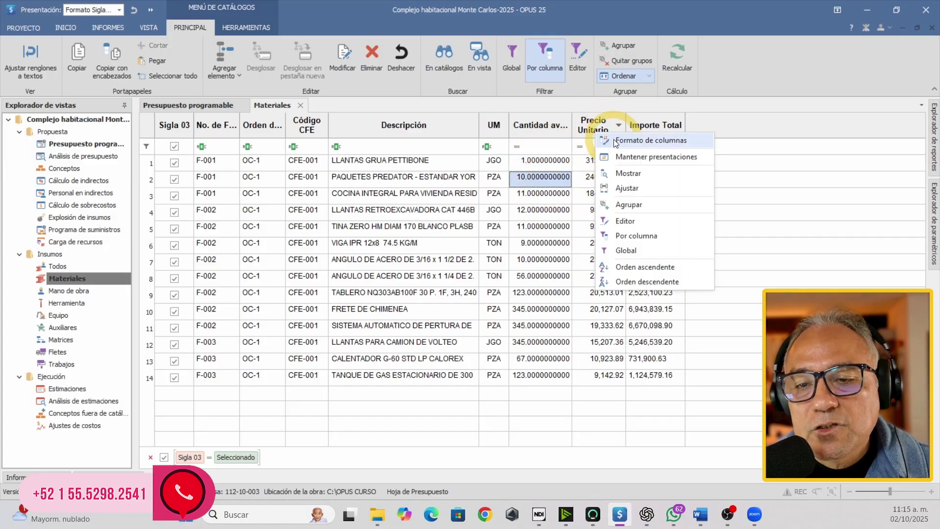
click(618, 140)
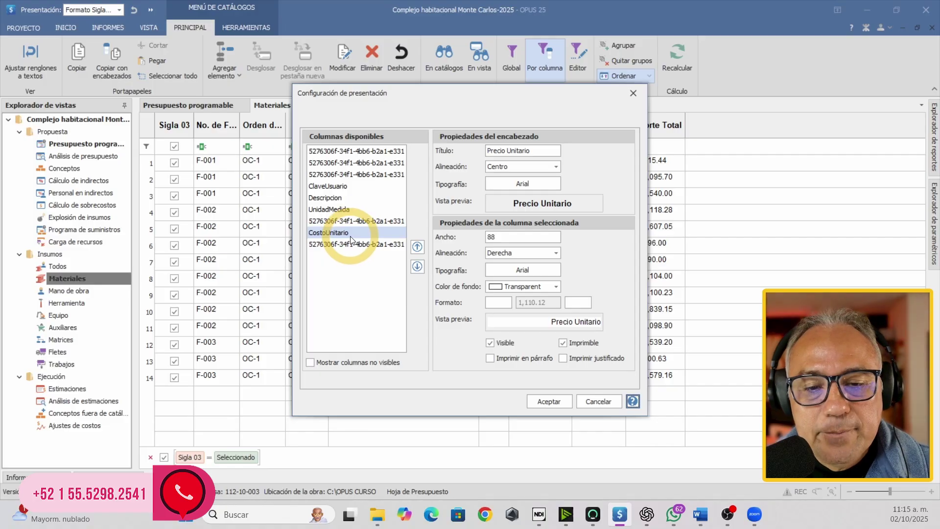
click(351, 243)
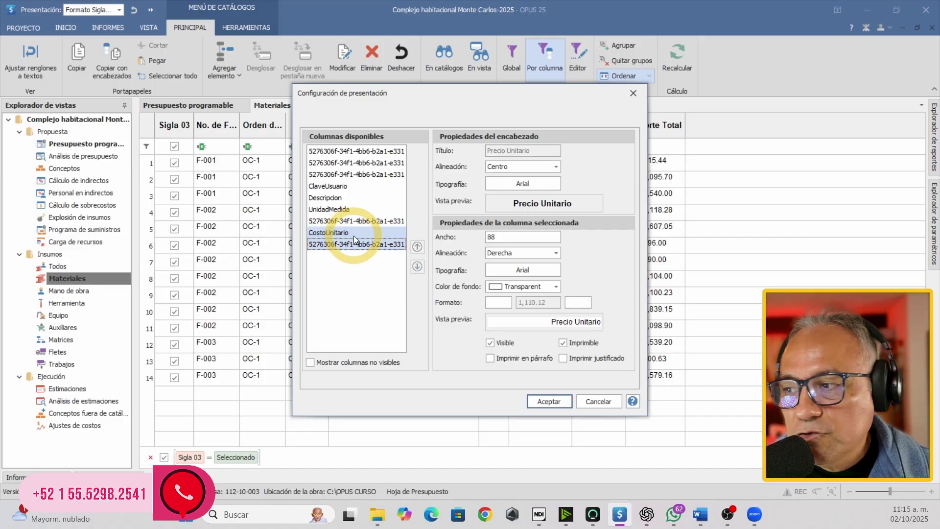
click(496, 303)
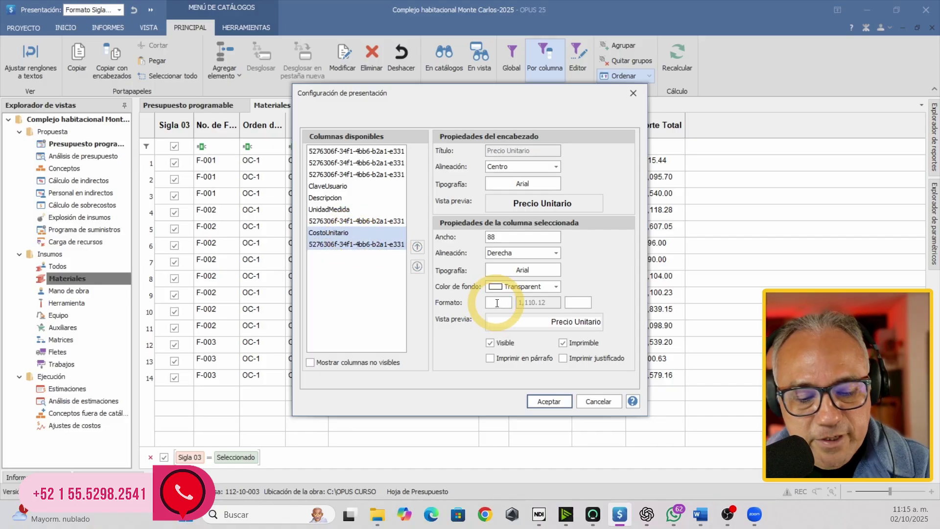
text($)
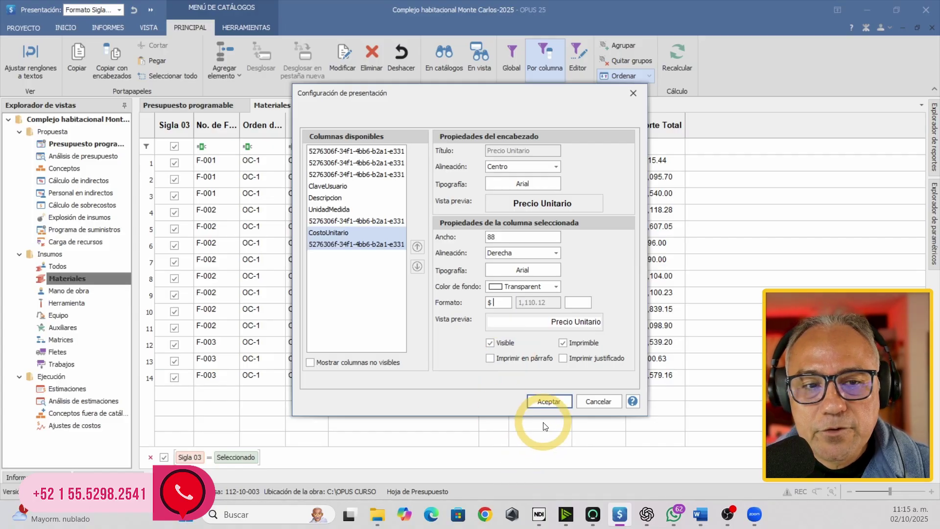
click(548, 401)
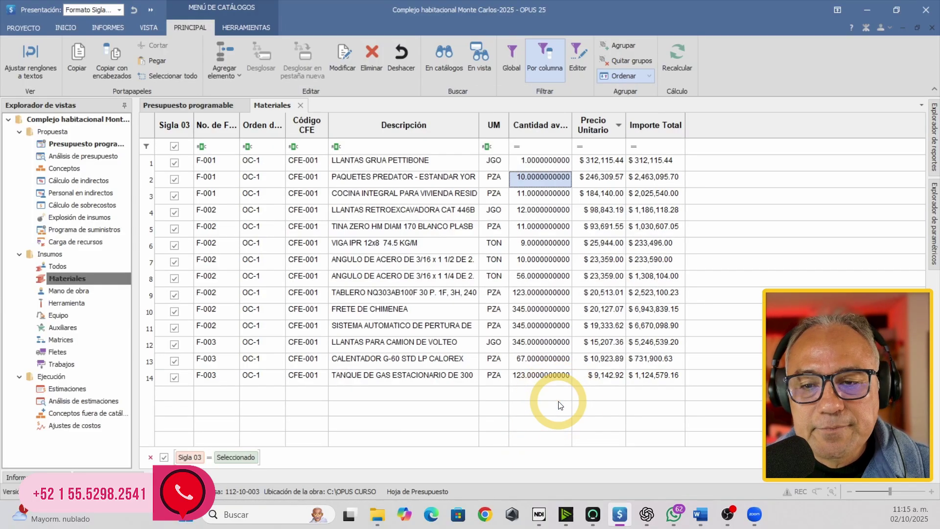
double_click(685, 122)
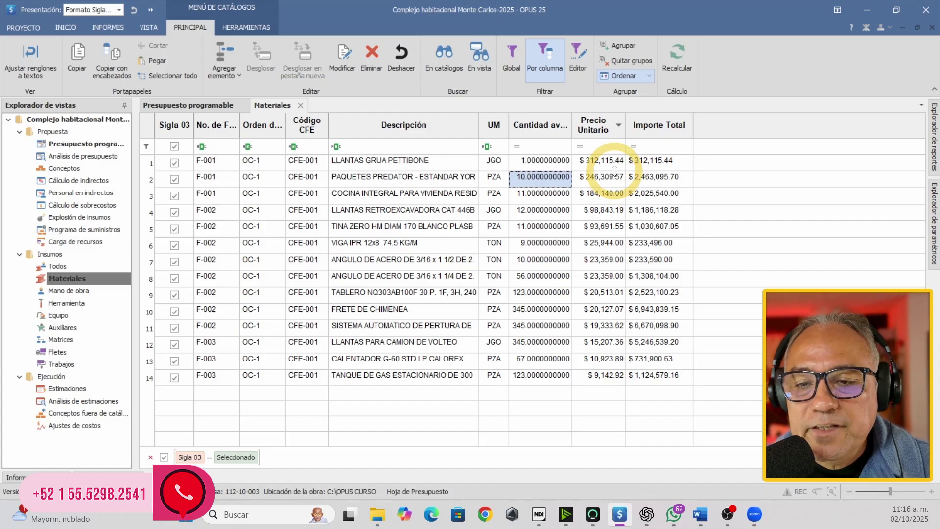
- Set the Cantidad avanzada of LLANTAS GRUA PETTIBONE to 2 and select its Importe Total
click(548, 164)
text(2)
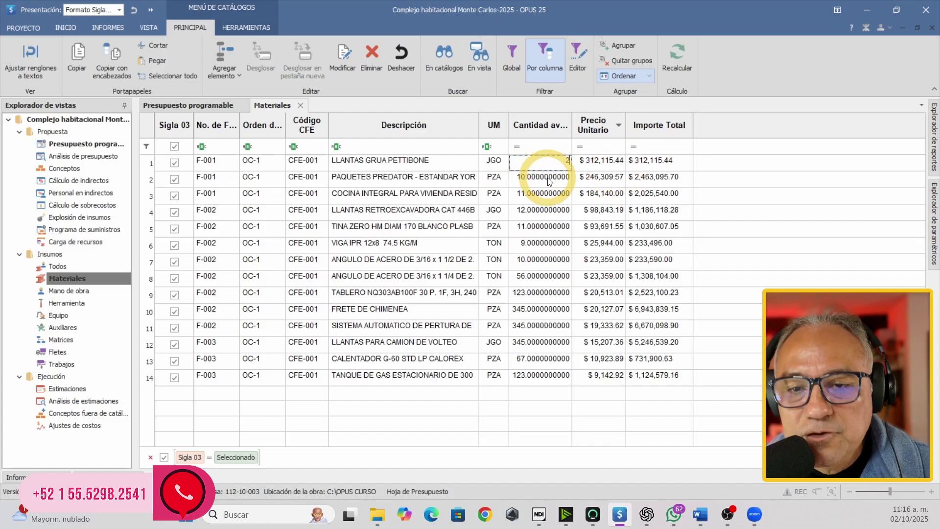
key(Return)
click(641, 163)
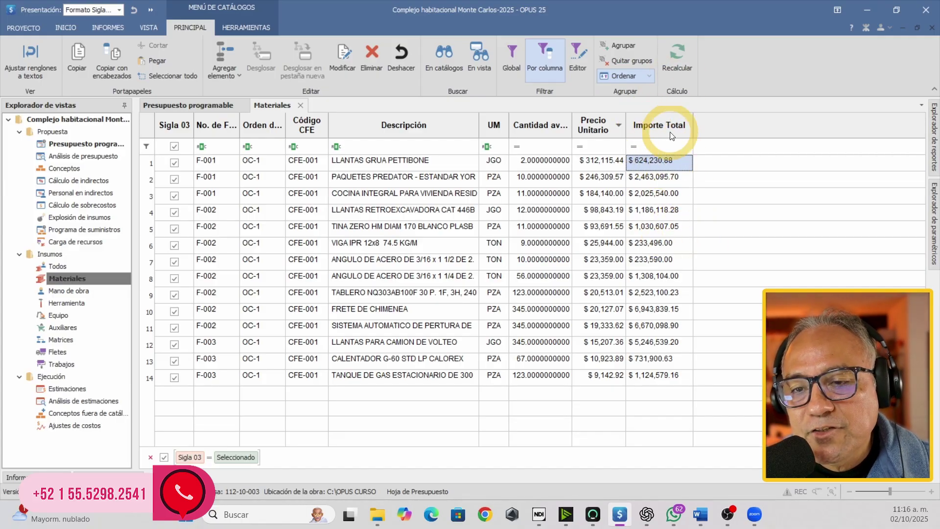
- Right-align the content of the Importe Total column and apply the presentation settings
right_click(645, 127)
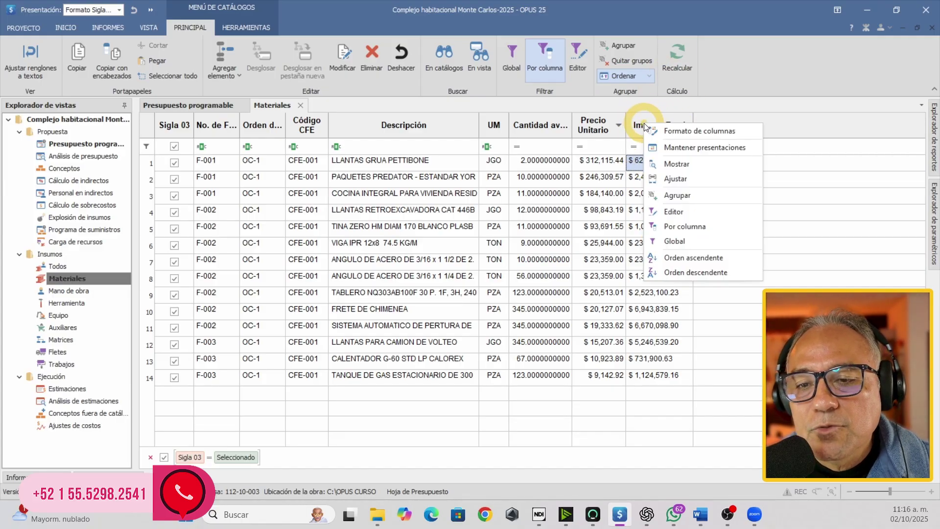
click(672, 132)
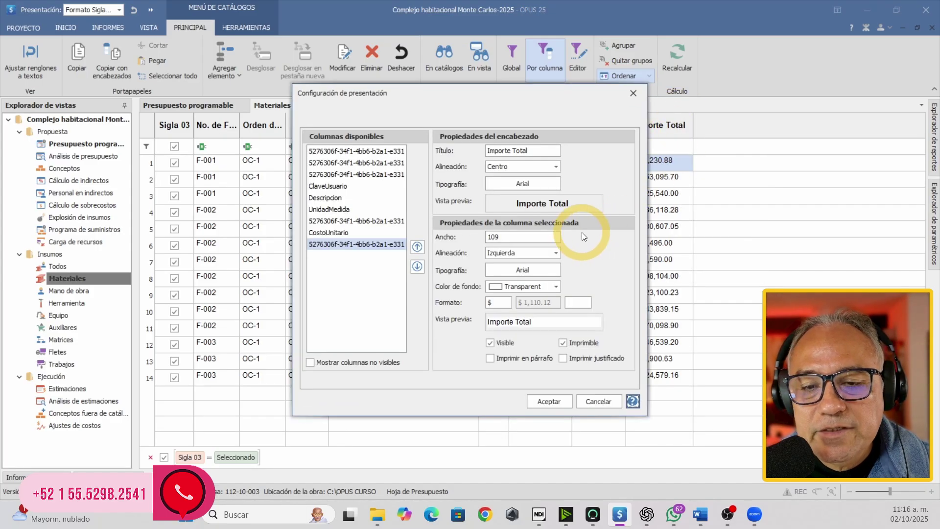
click(554, 252)
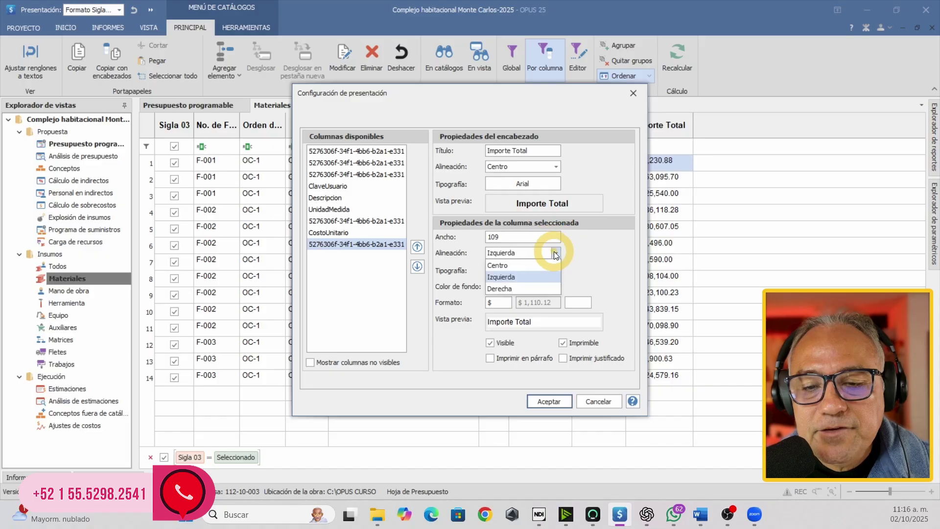
click(518, 288)
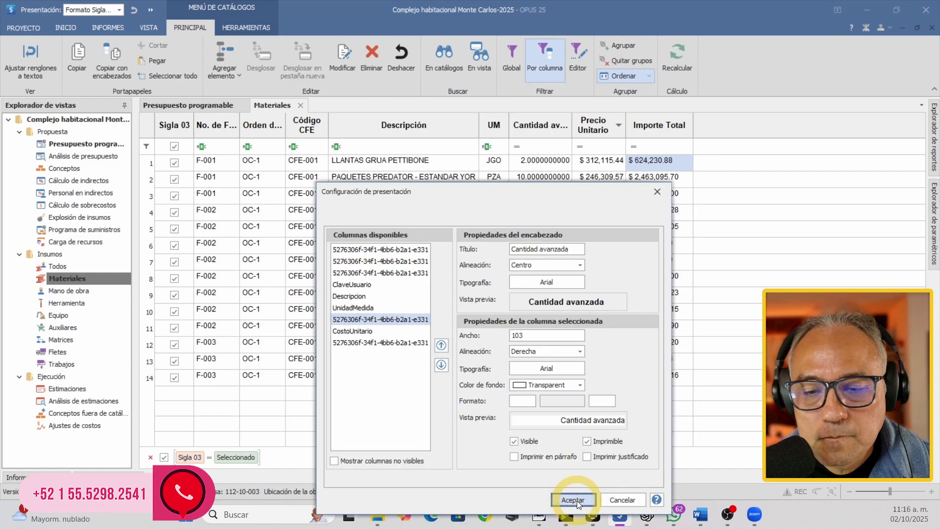
click(573, 503)
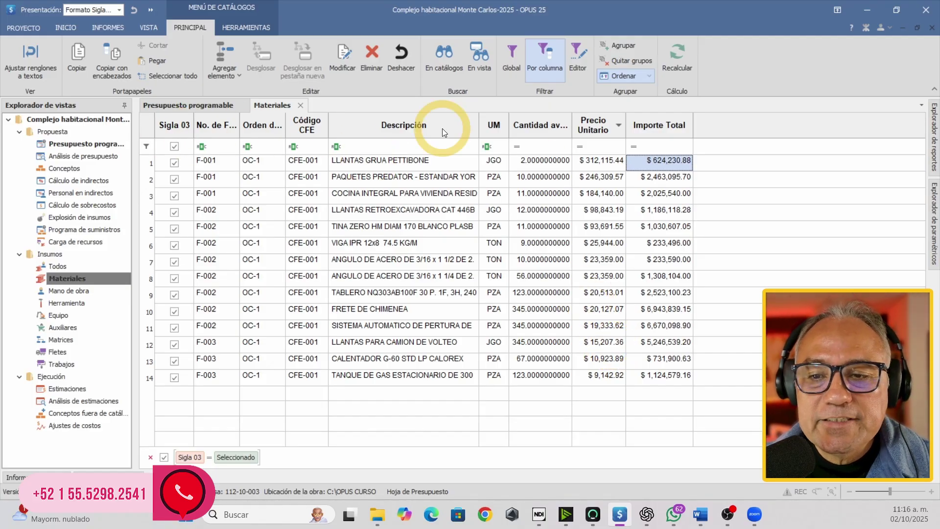
- Exclude the Sigla 03 column from printing by turning off its Imprimible option in the column format settings
right_click(218, 128)
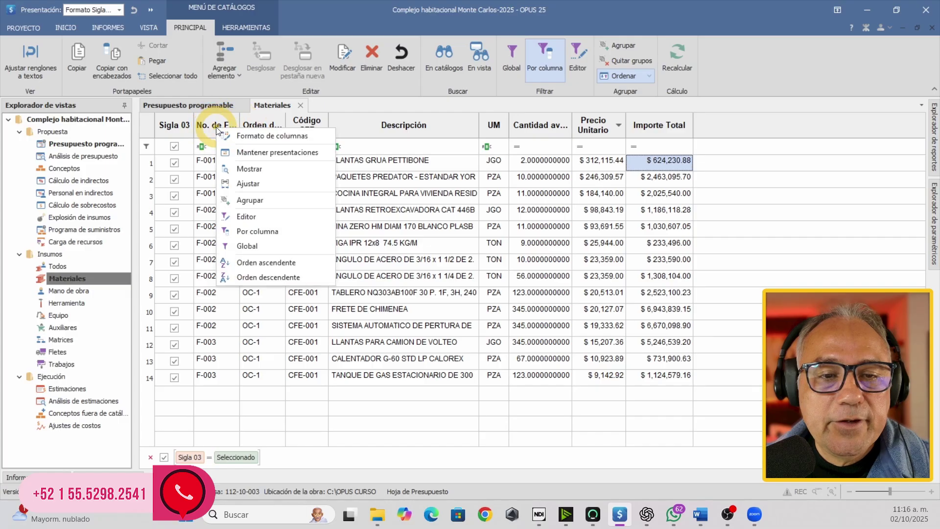
click(234, 133)
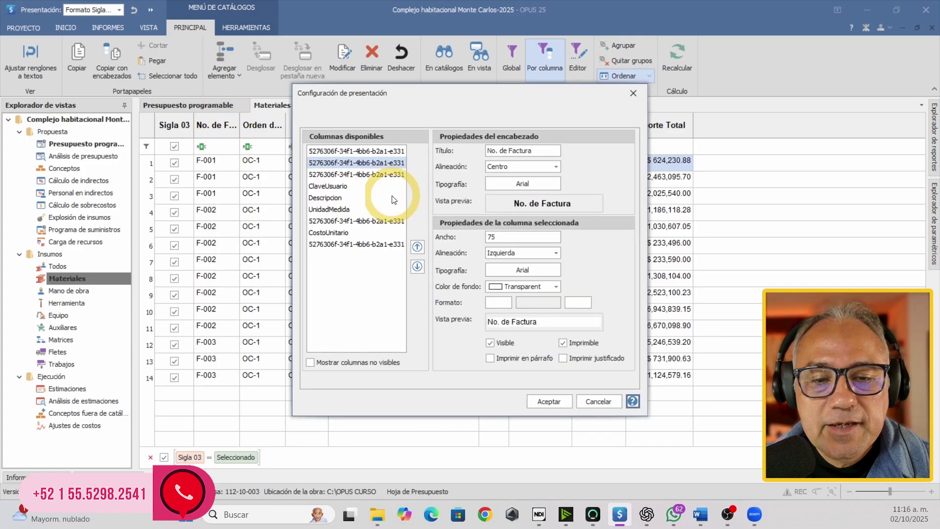
click(362, 151)
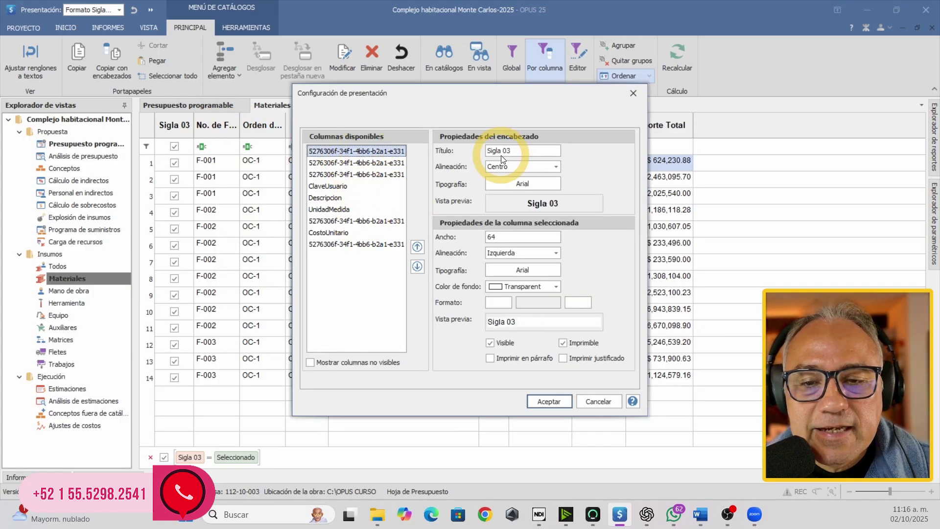
drag(514, 151, 487, 151)
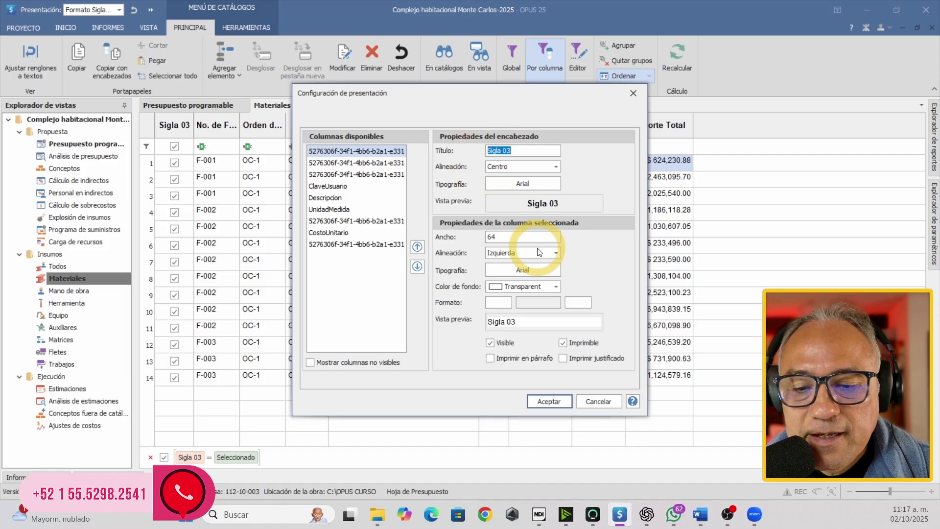
click(564, 343)
click(564, 343)
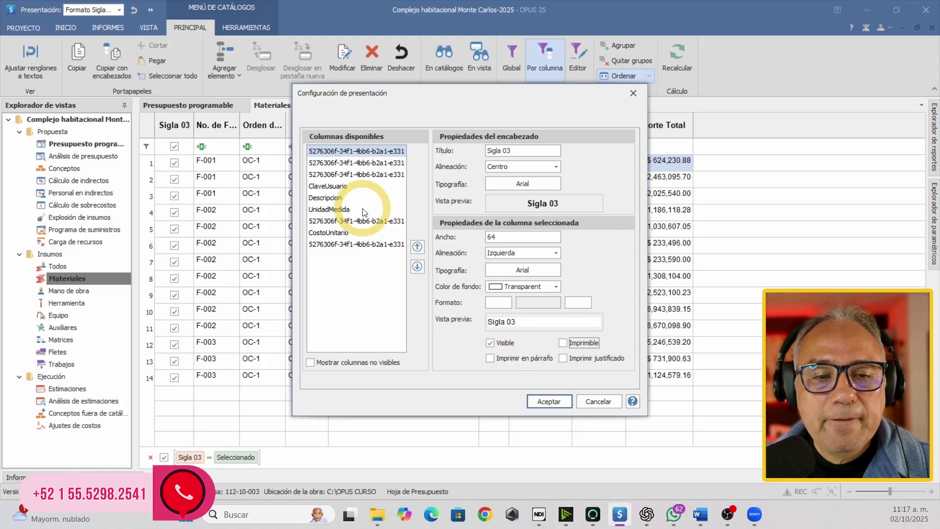
- Enable Imprimir justificado for the Descripción column, apply the settings and widen the Código CFE column to fit its title on one line
drag(377, 100, 378, 181)
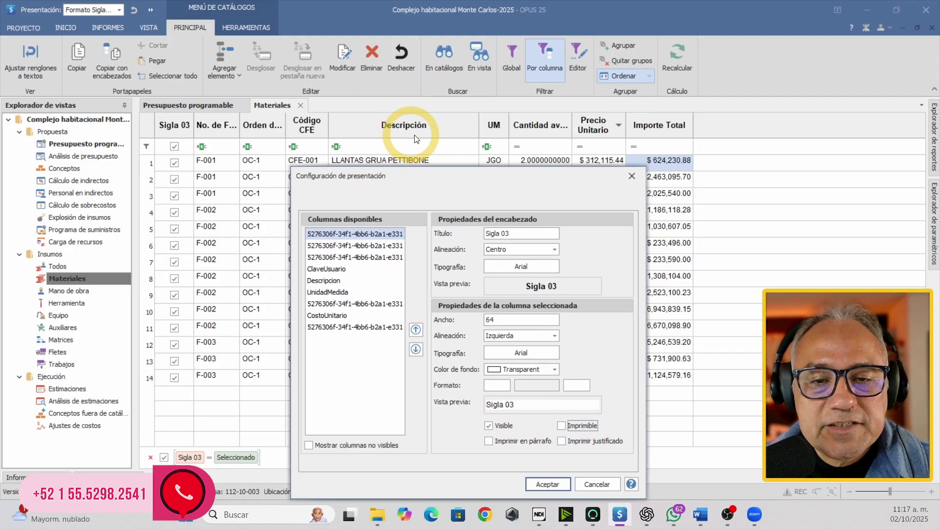
click(350, 281)
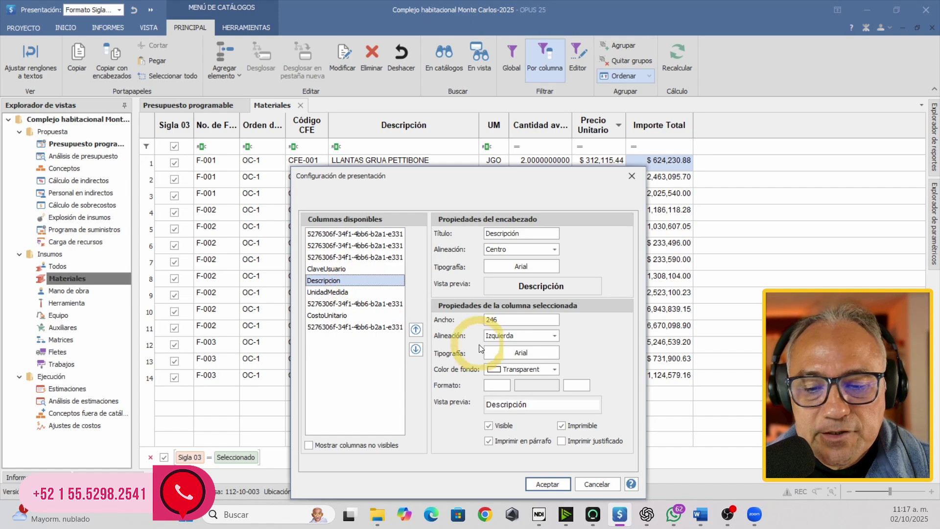
click(572, 440)
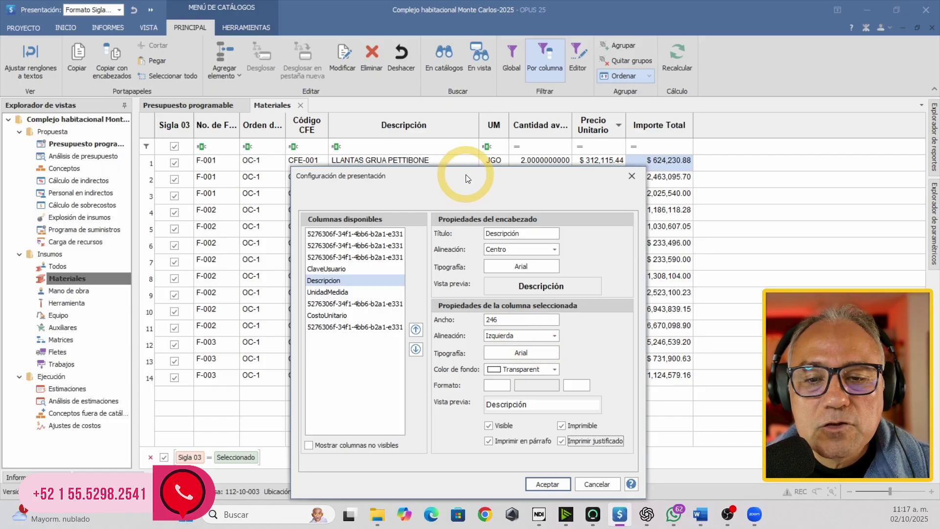
drag(465, 174, 451, 150)
click(533, 460)
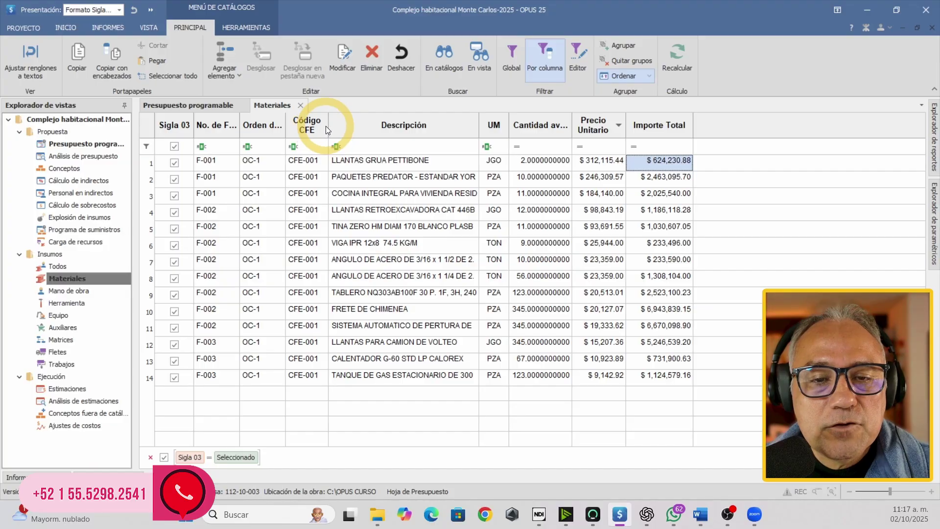
drag(328, 125, 287, 124)
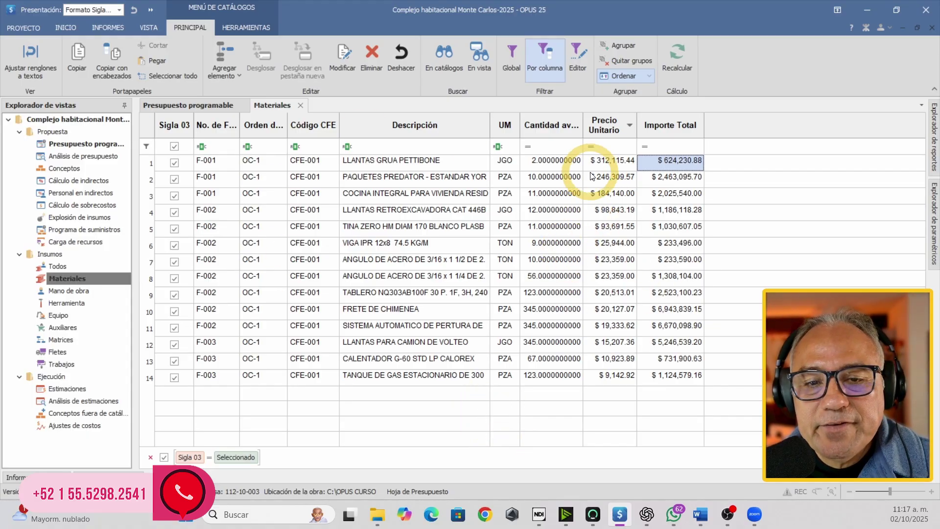
- Set up a print preview of the Catálogo de materiales report that excludes Compuestos
click(125, 33)
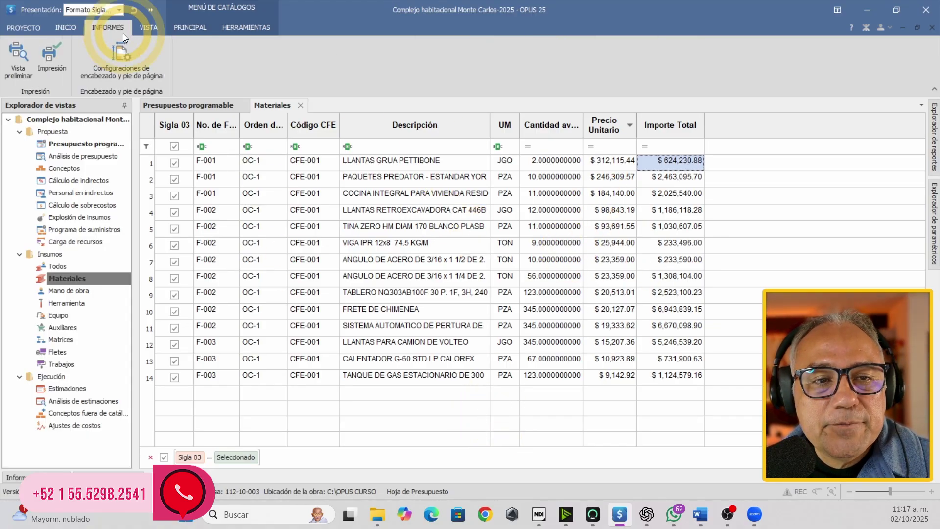
click(13, 74)
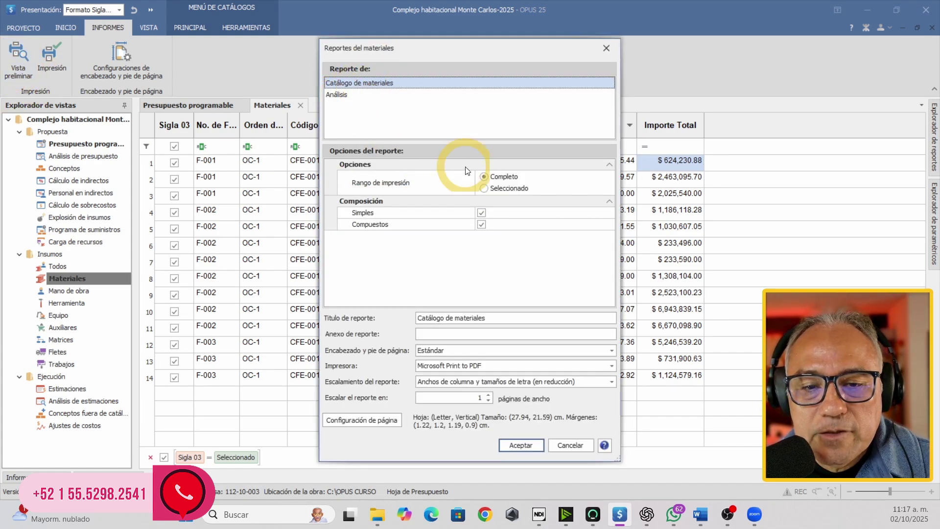
click(482, 225)
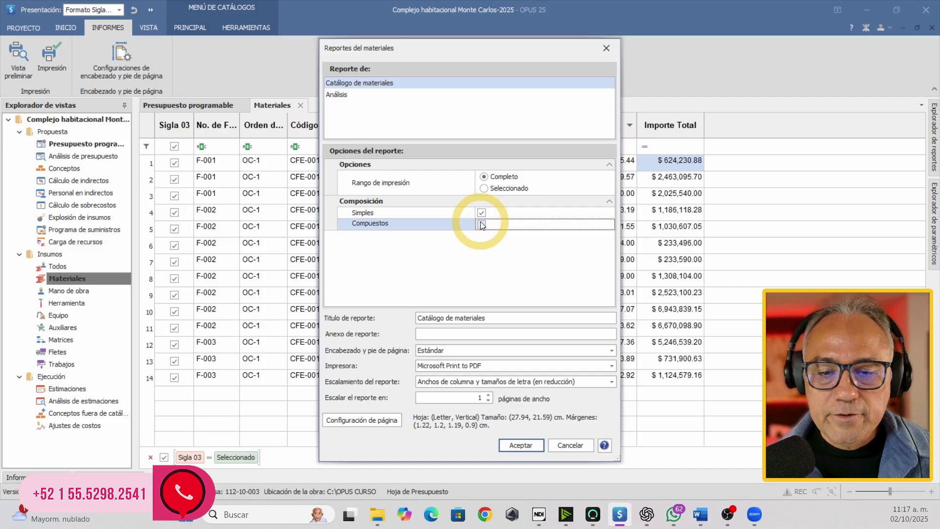
- Set the report title to "Formato Sigal 03" and keep Estándar as its header and footer
drag(486, 319, 368, 320)
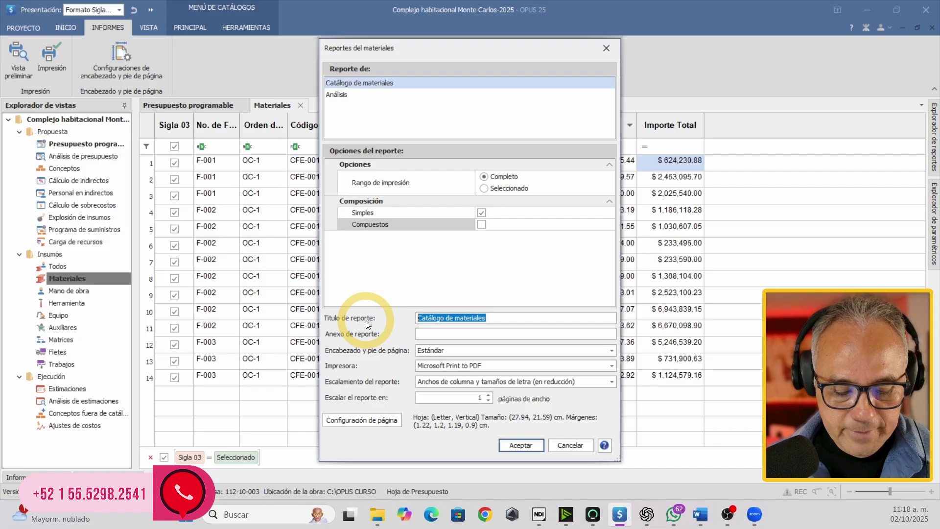
text(F)
key(Caps_Lock)
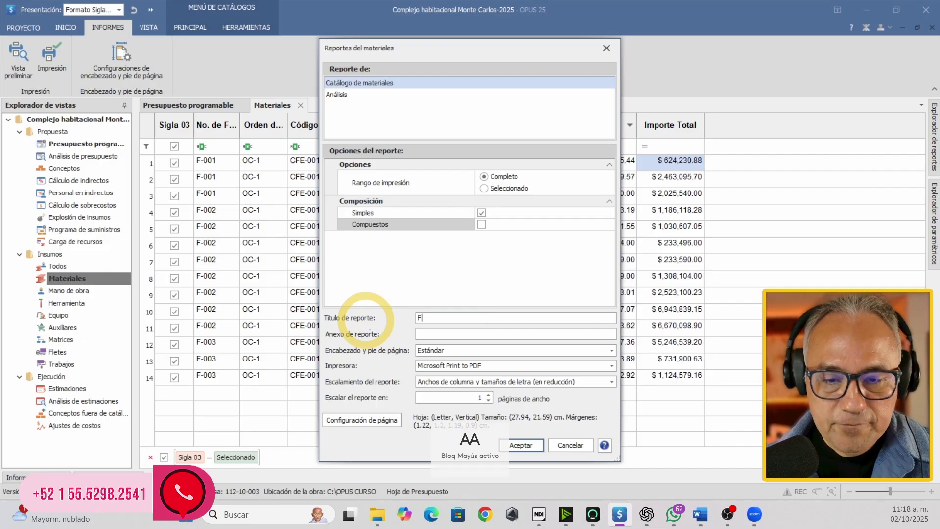
text(ormato)
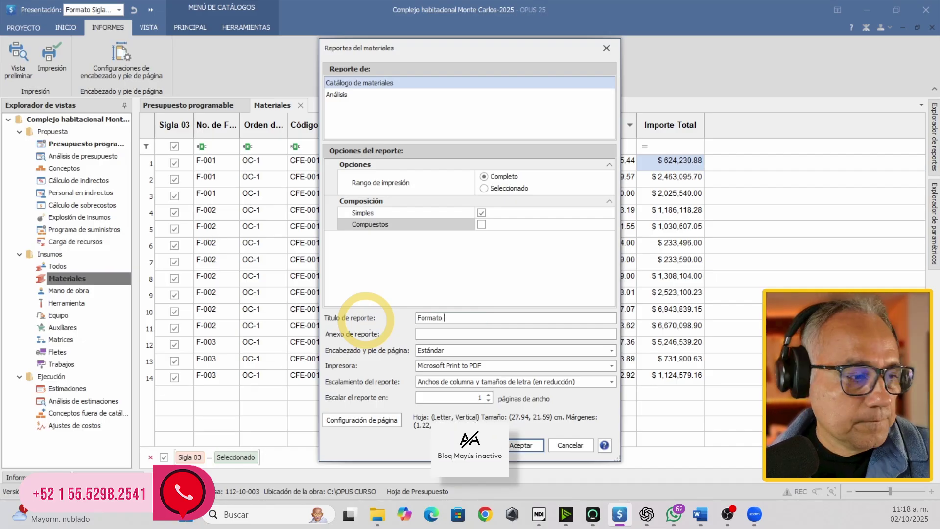
key(Caps_Lock)
text(S)
key(Caps_Lock)
text(iga)
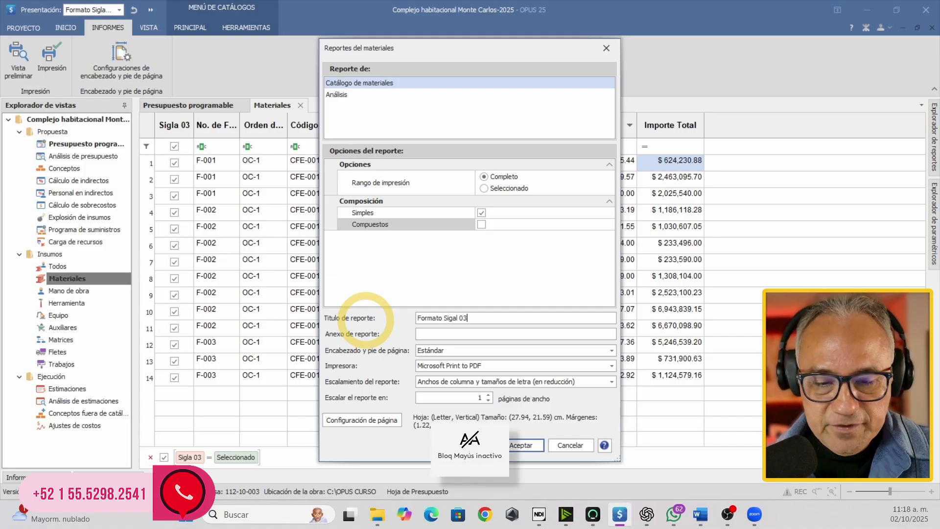
text(l 03)
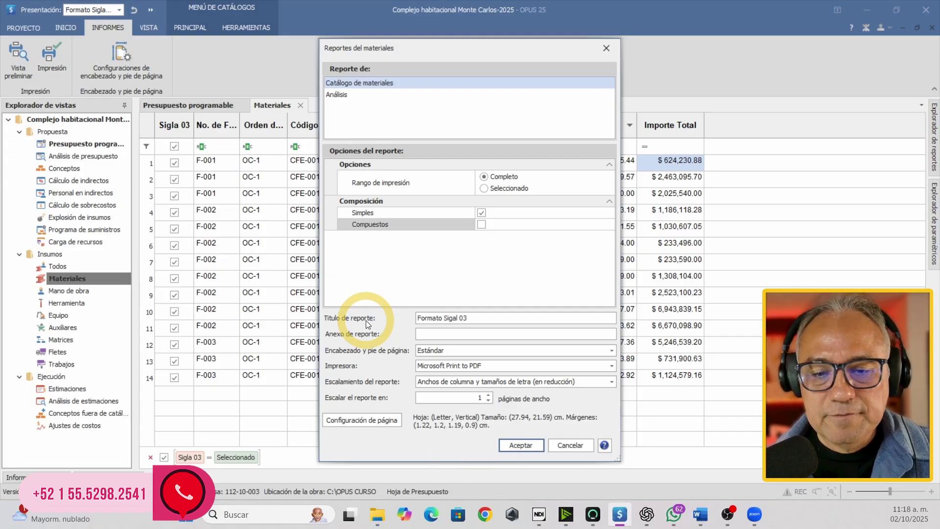
click(455, 333)
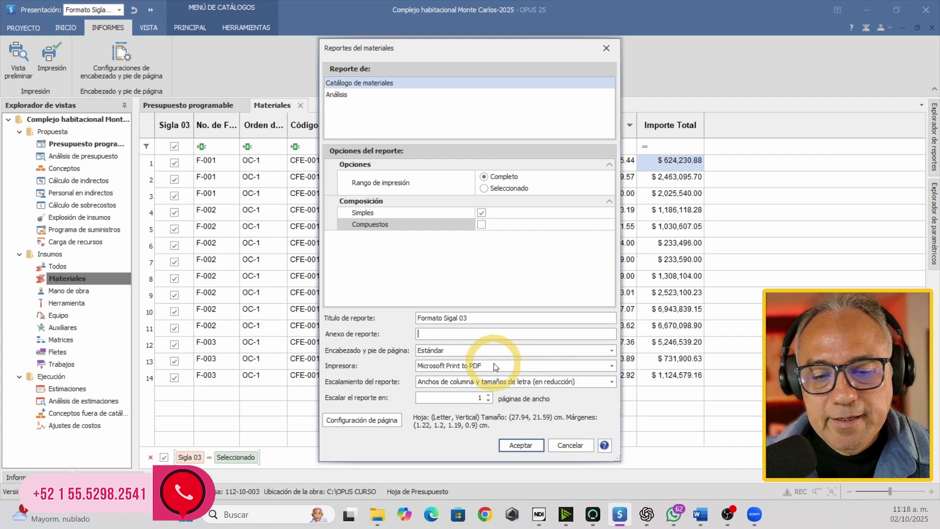
click(563, 351)
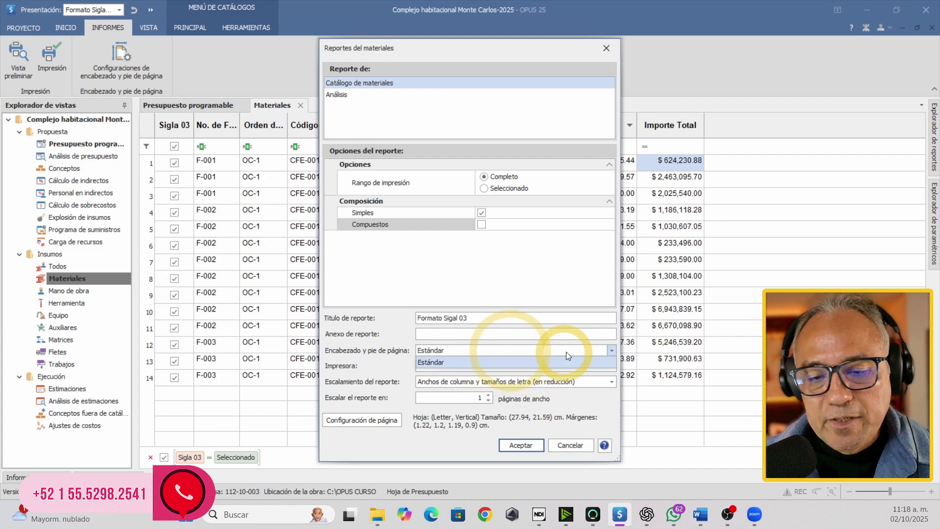
click(505, 358)
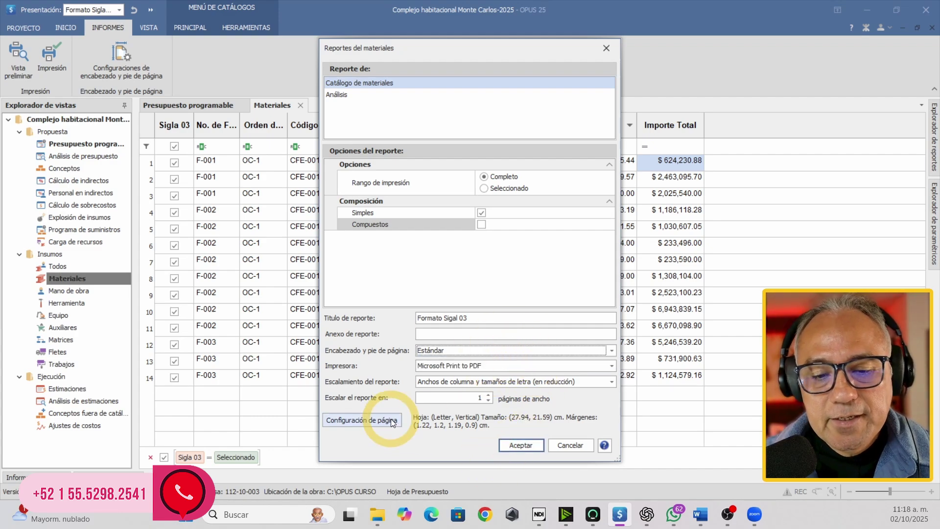
click(364, 420)
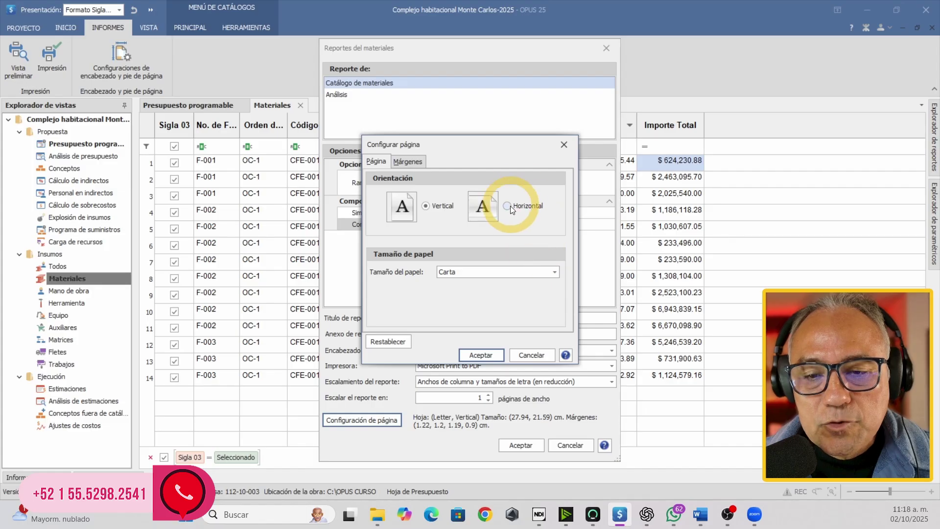
click(509, 206)
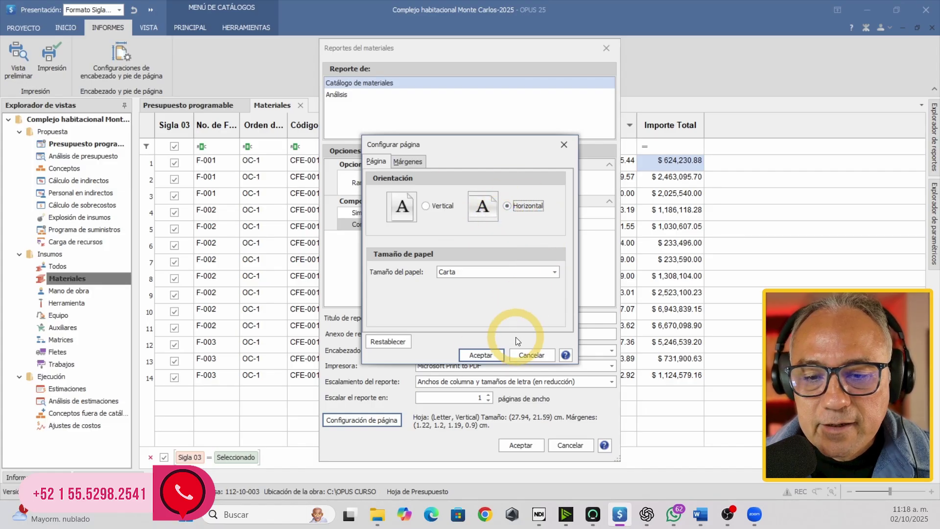
click(532, 355)
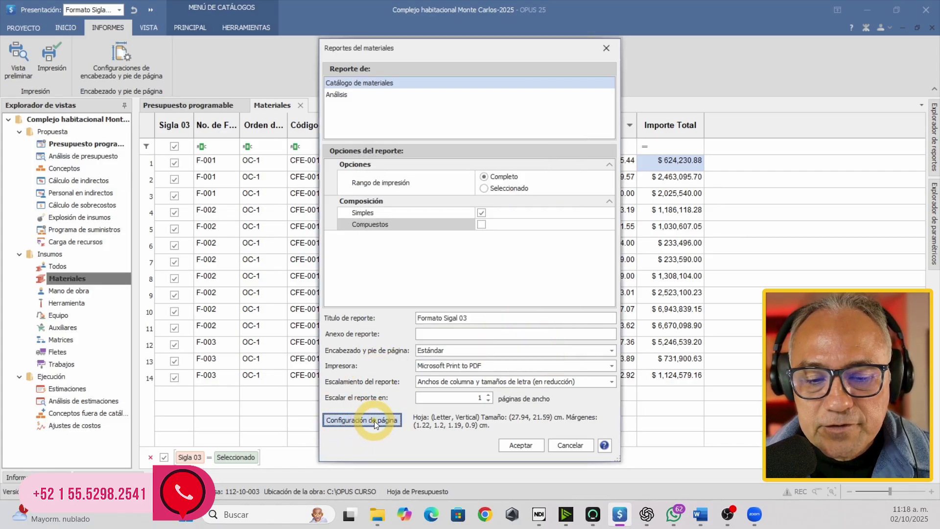
- Set the report's page orientation to Horizontal, generate the preview and review its first pages
click(374, 421)
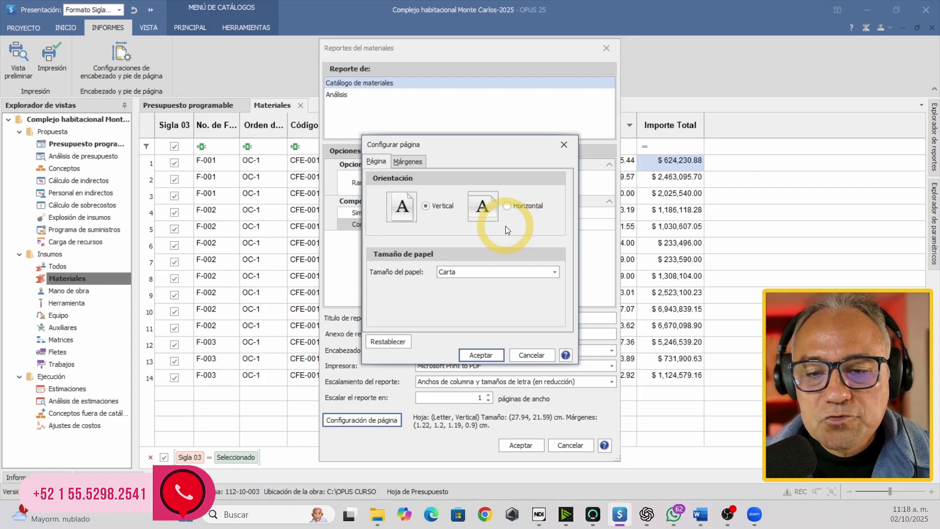
click(481, 355)
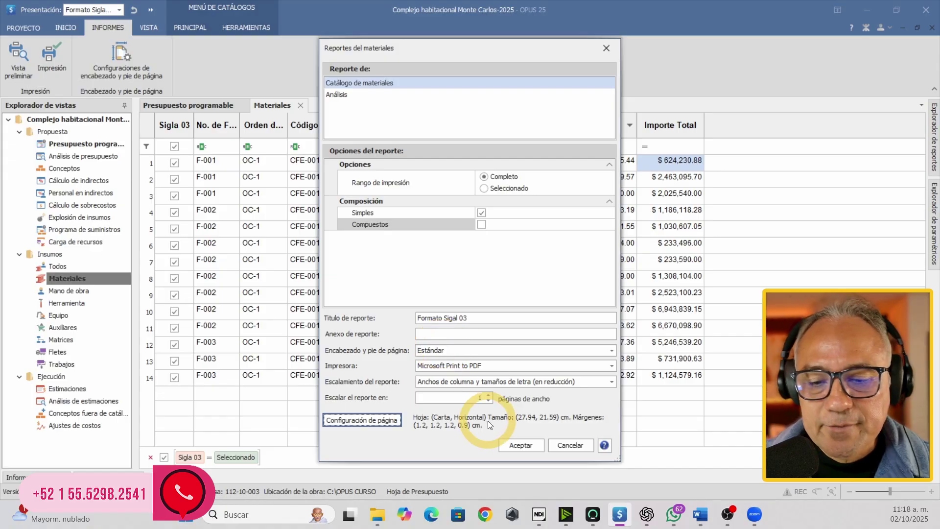
click(511, 443)
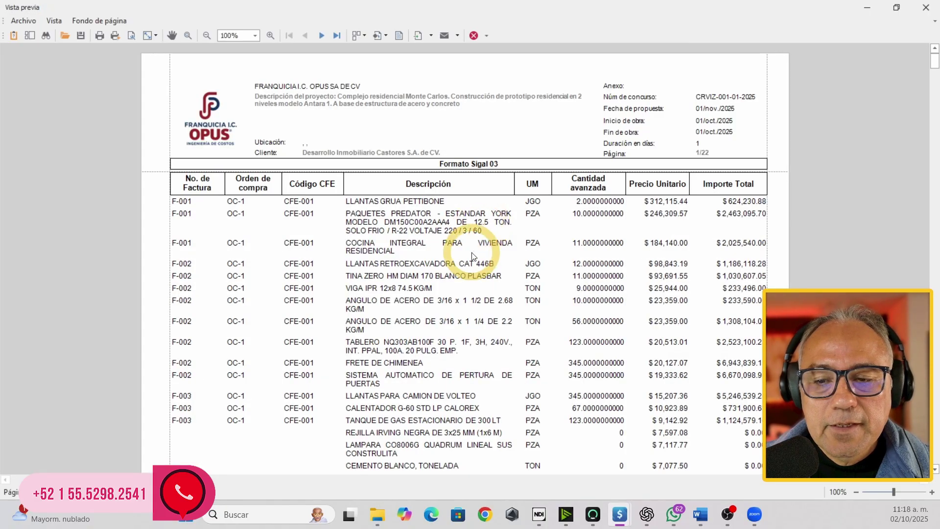
scroll(454, 280, down, 3)
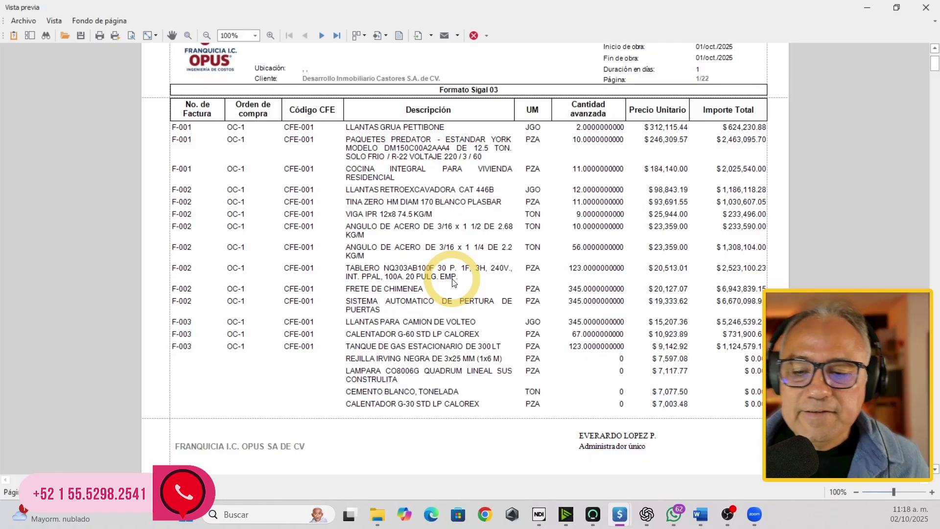
scroll(454, 281, down, 18)
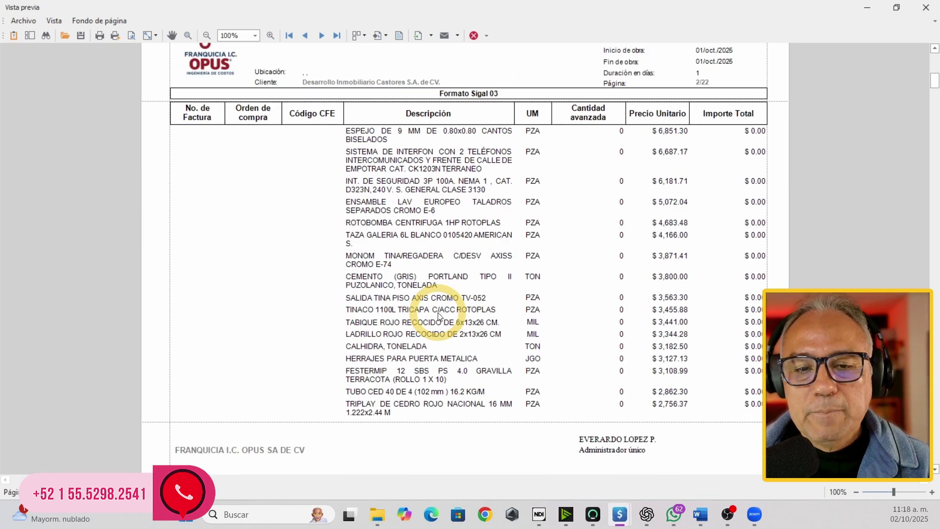
scroll(438, 315, up, 20)
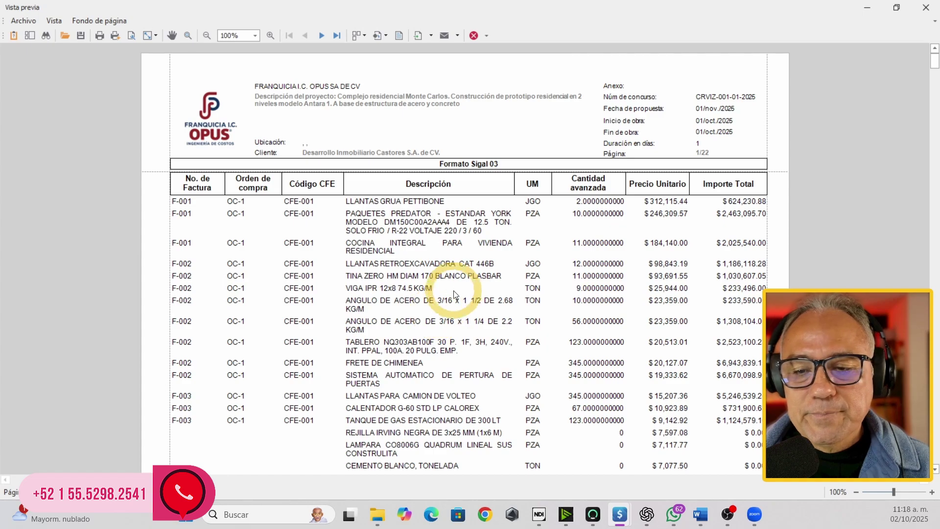
- Close the preview, select all the filtered material rows and set up a new Catálogo de materiales report with its print range as Seleccionado
click(473, 35)
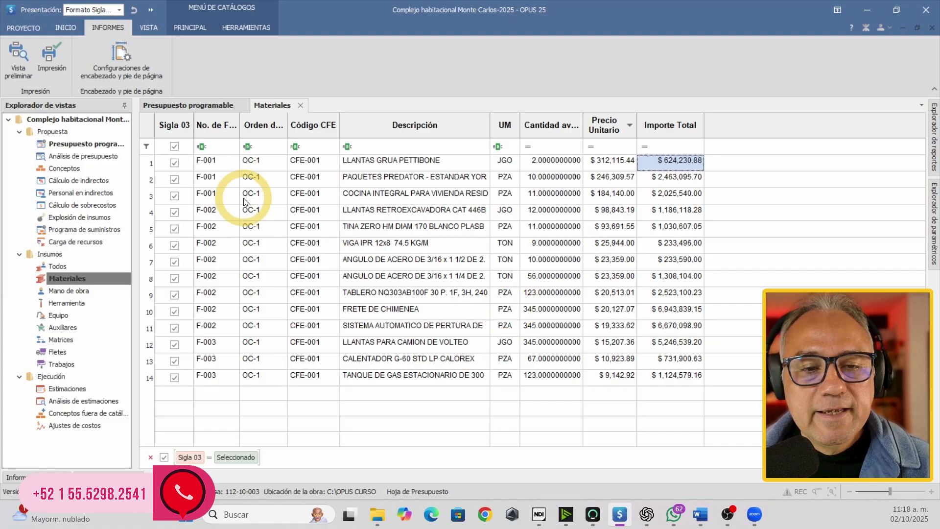
click(145, 127)
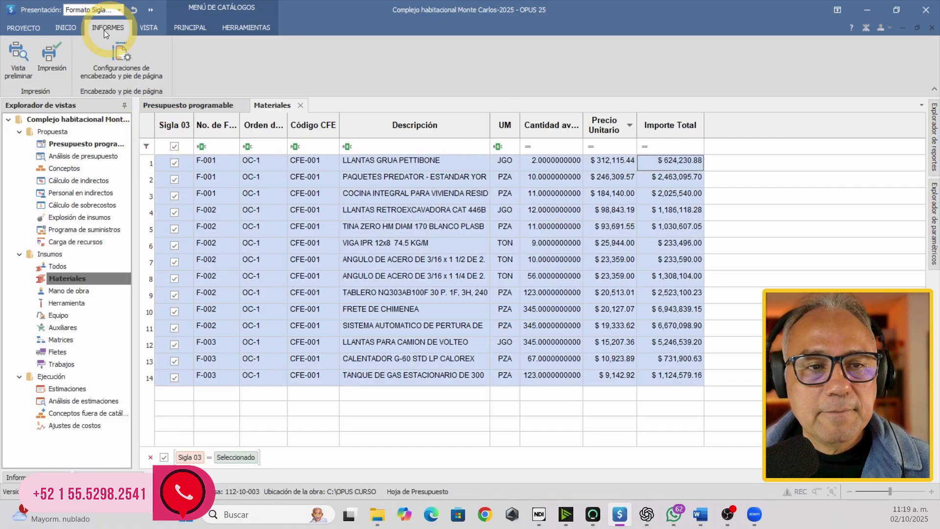
click(28, 74)
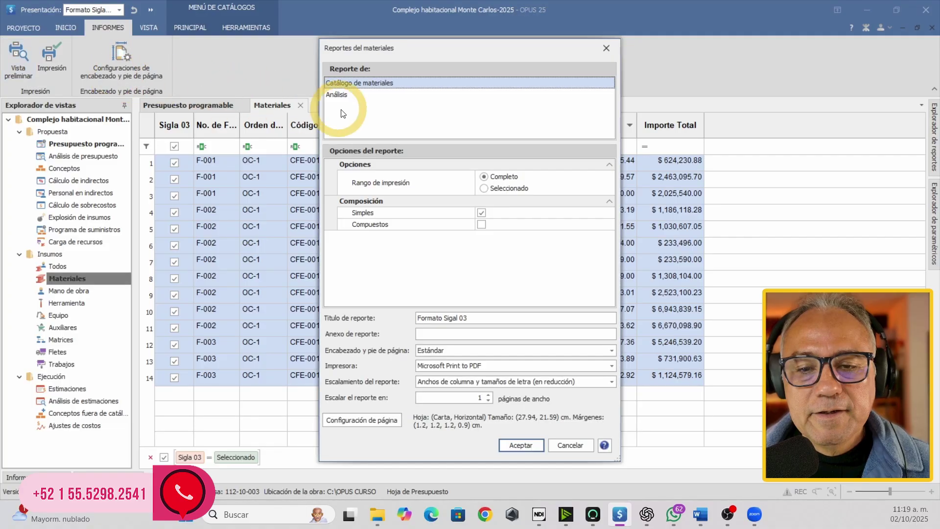
click(484, 190)
click(483, 189)
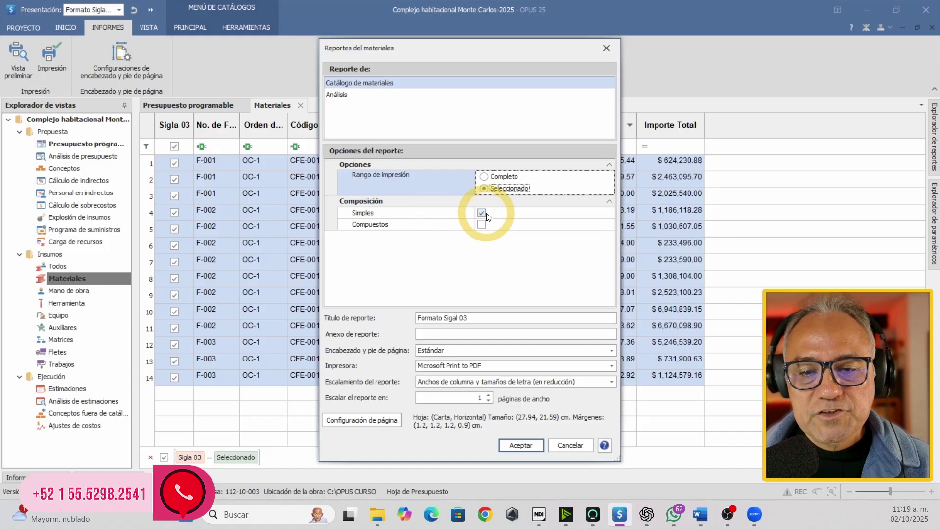
- Correct the report title to "Formato Sigla 03" and generate the print preview
click(425, 319)
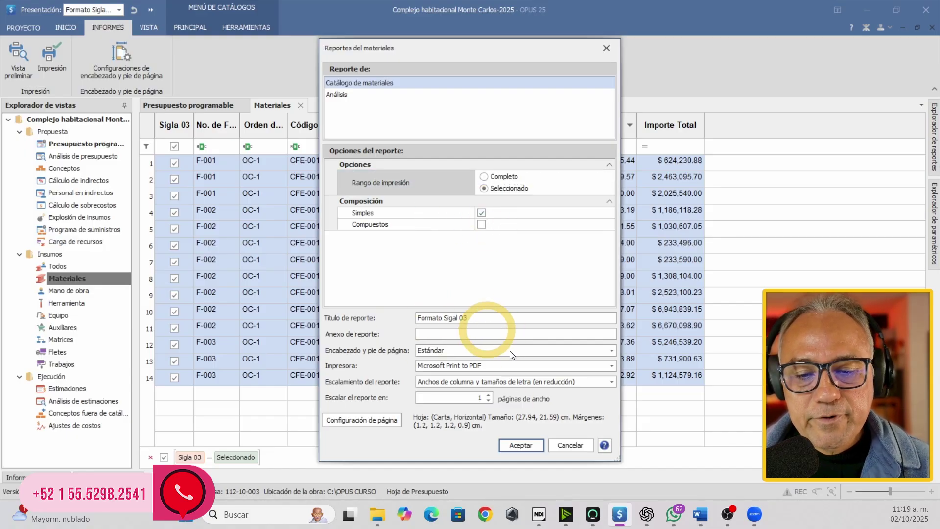
click(534, 446)
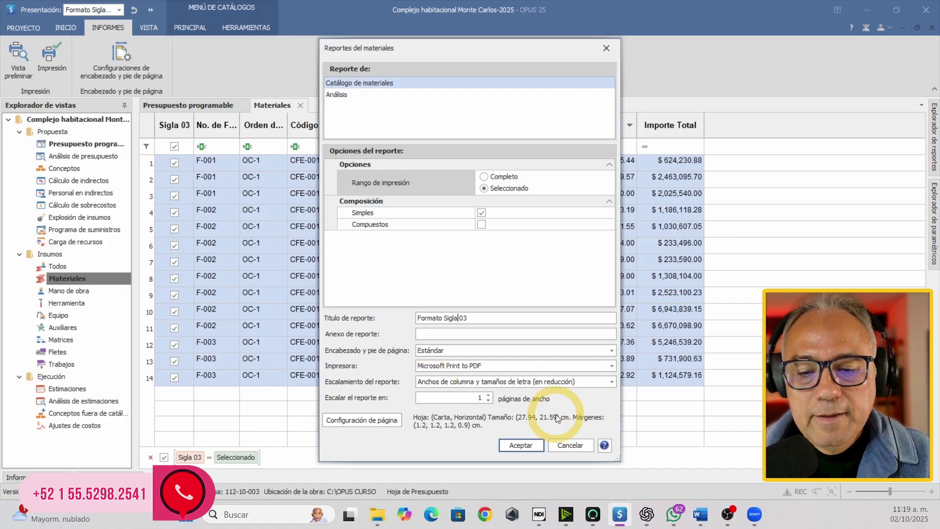
click(539, 443)
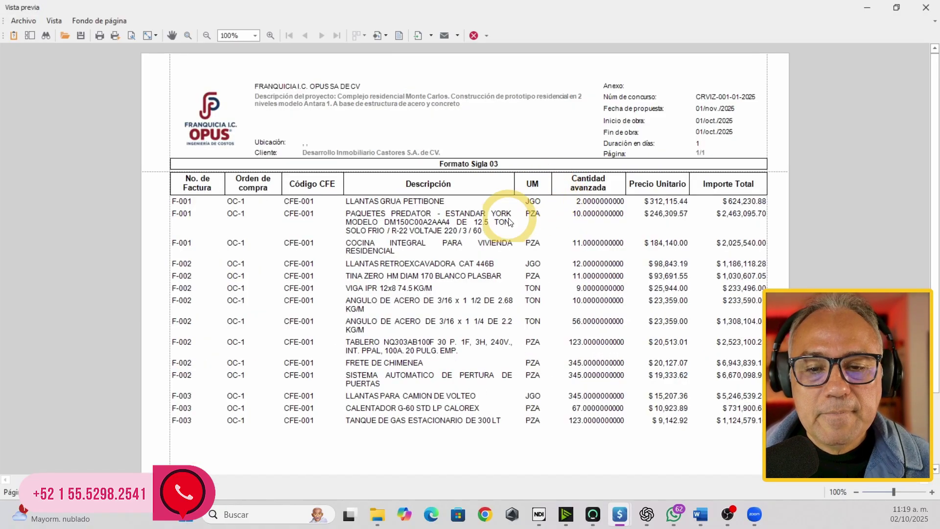
- Review the previewed report from its header to its signature footer, checking the invoice codes, descriptions, quantities, unit prices and total amounts
scroll(430, 389, down, 5)
scroll(442, 394, up, 4)
scroll(442, 394, up, 1)
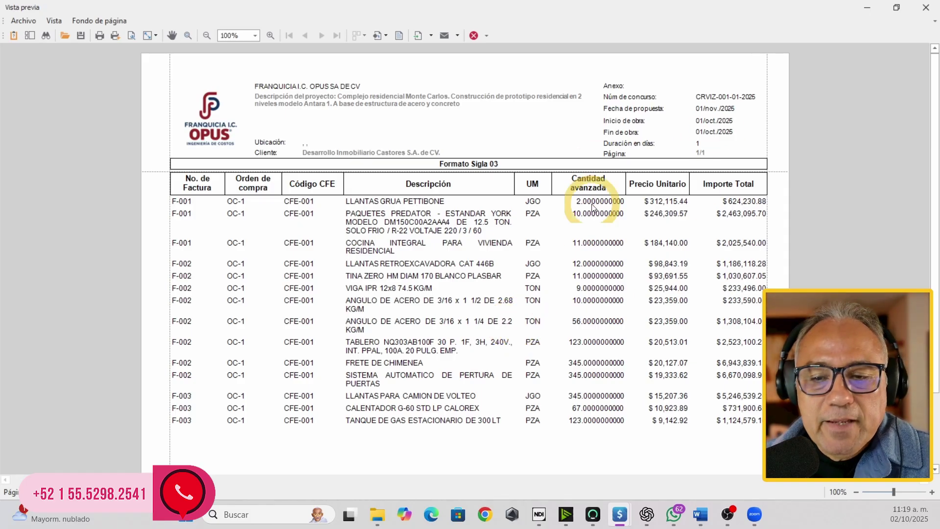
scroll(513, 289, down, 3)
scroll(513, 291, up, 3)
scroll(514, 298, down, 2)
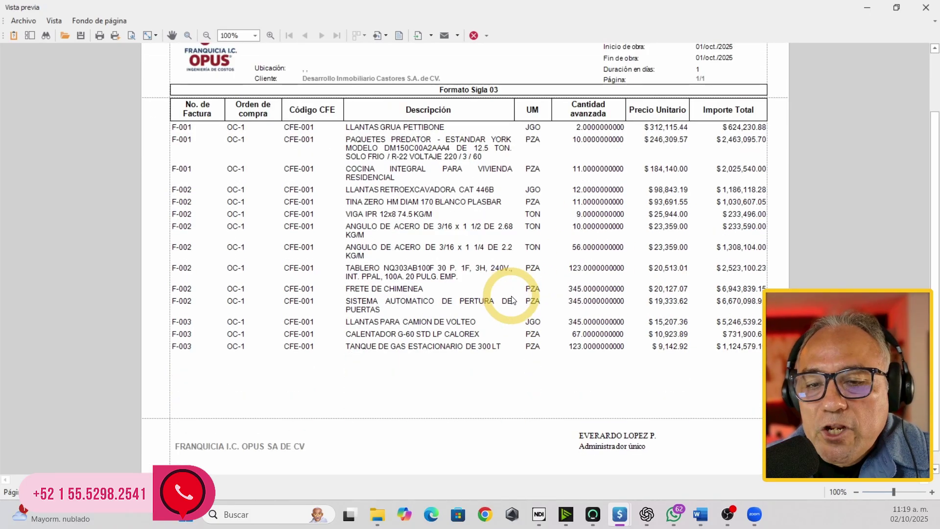
scroll(622, 402, up, 2)
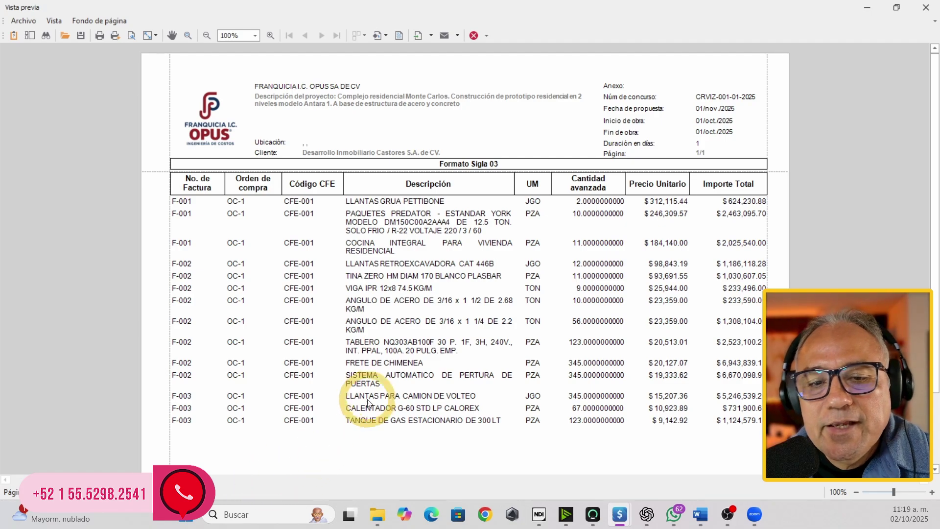
scroll(437, 346, down, 3)
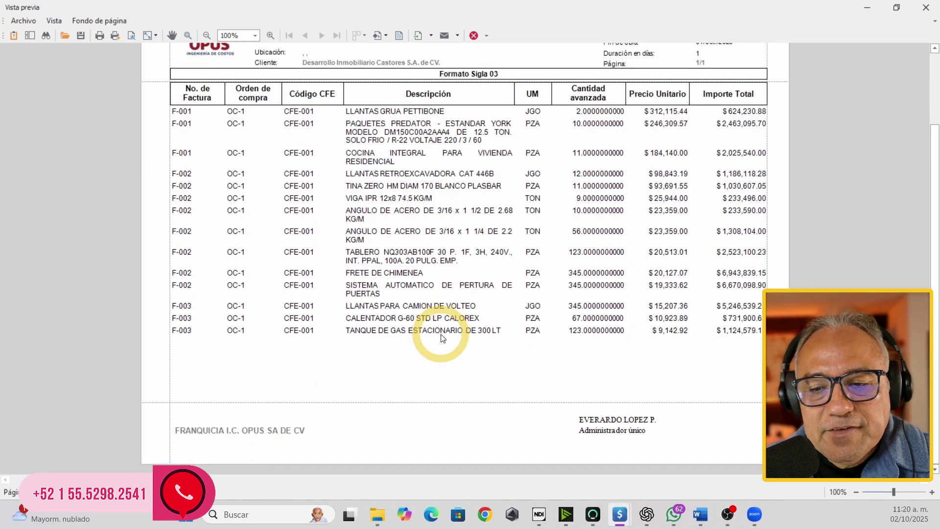
scroll(441, 293, up, 3)
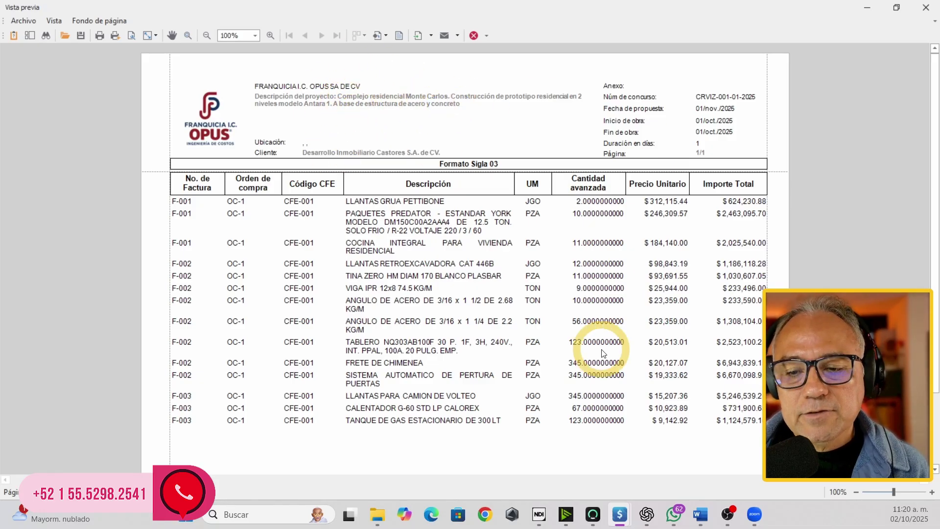
scroll(604, 352, down, 3)
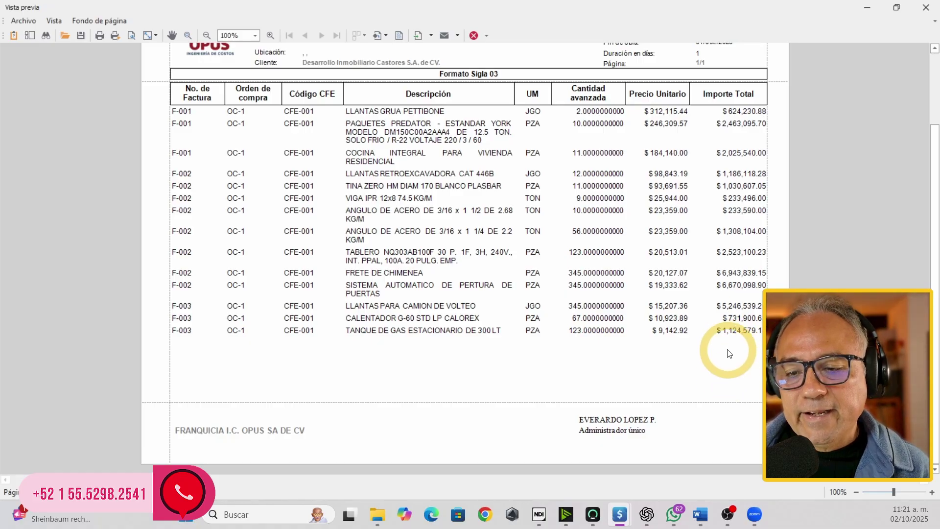
scroll(688, 396, up, 3)
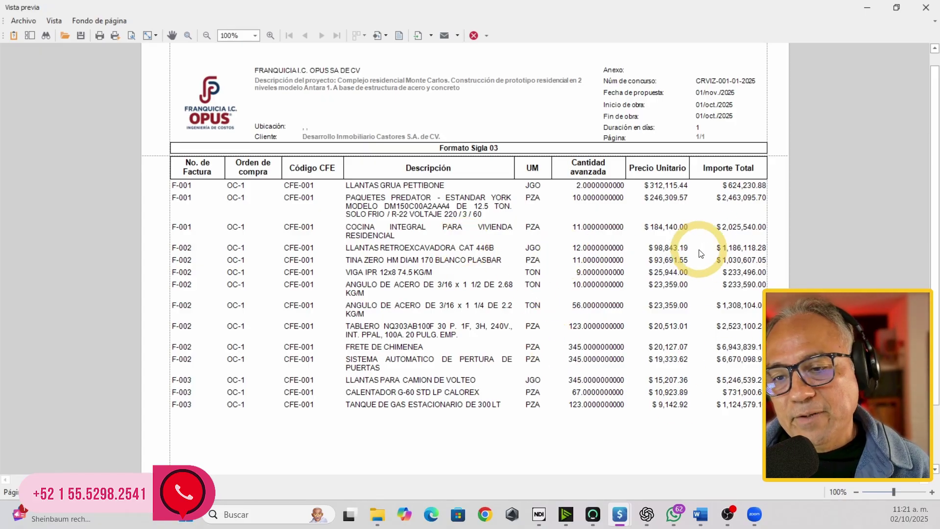
scroll(709, 341, up, 1)
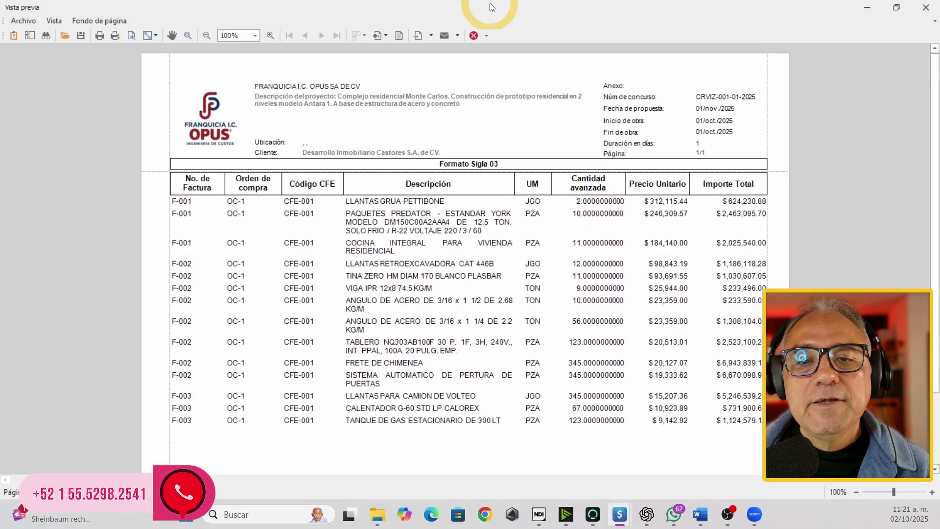
- Show the file formats available for exporting the previewed report
click(431, 35)
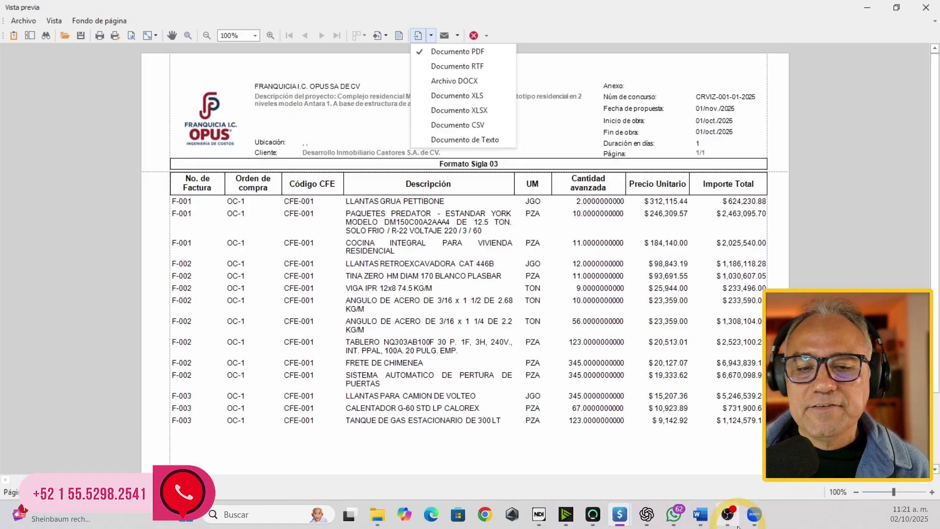
mouse_move(738, 528)
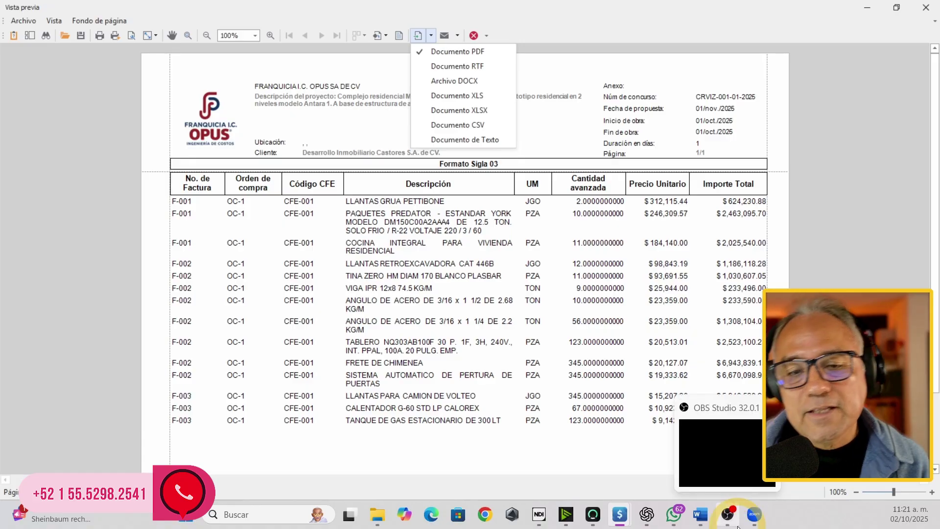